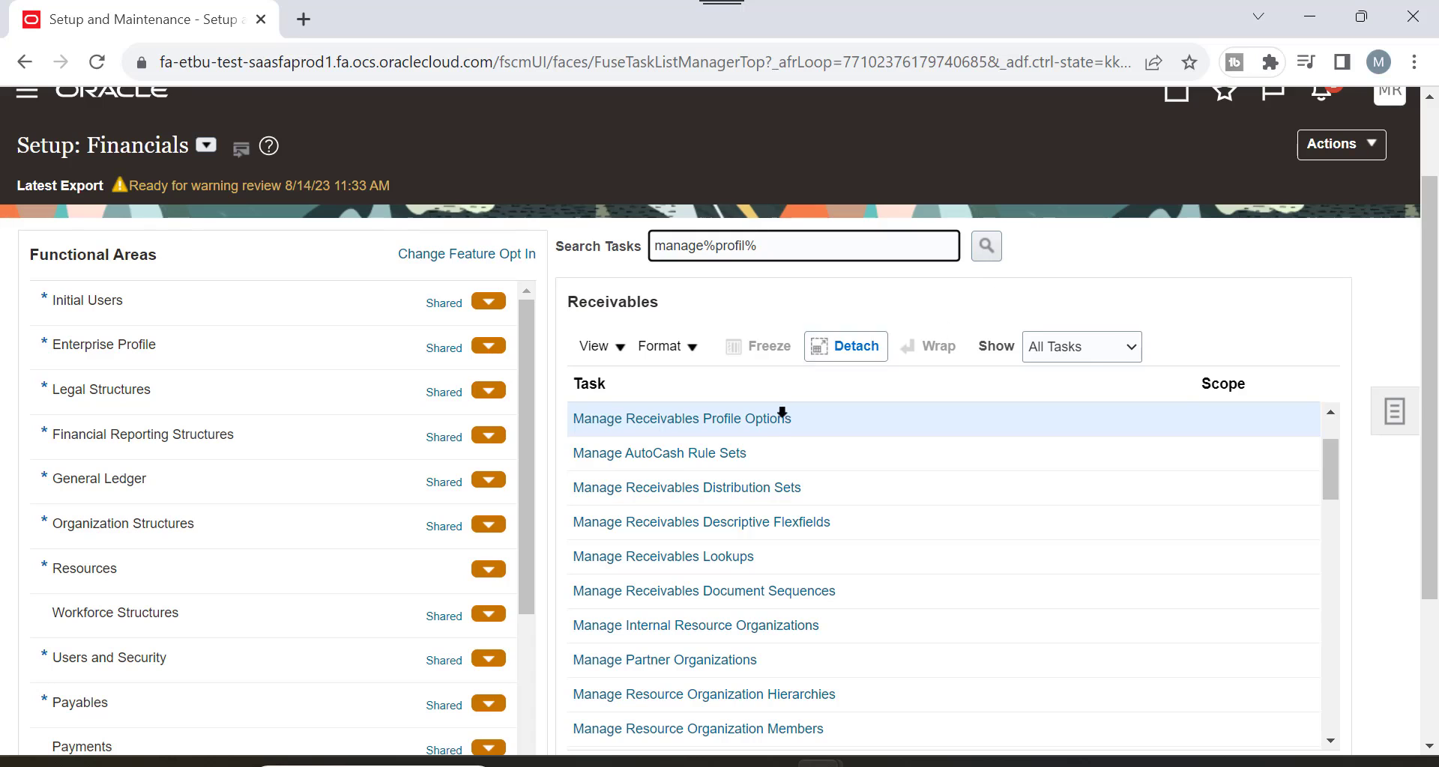
Search profile options with Application set to Receivables, listing entries like AR_ADJUST_CREDIT_UNCONFI and Receipt Source.
click(771, 422)
scroll(982, 318, down, 3)
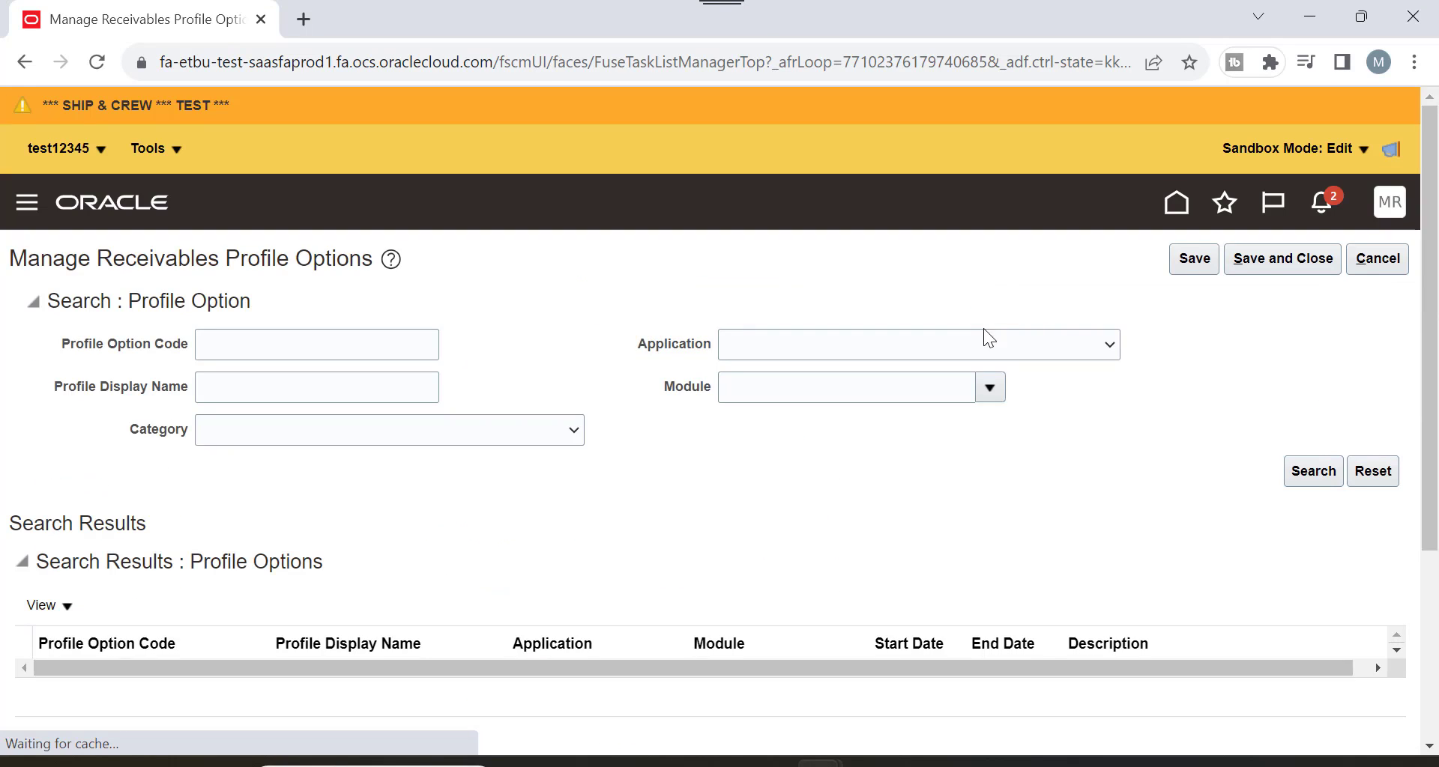
scroll(984, 328, down, 2)
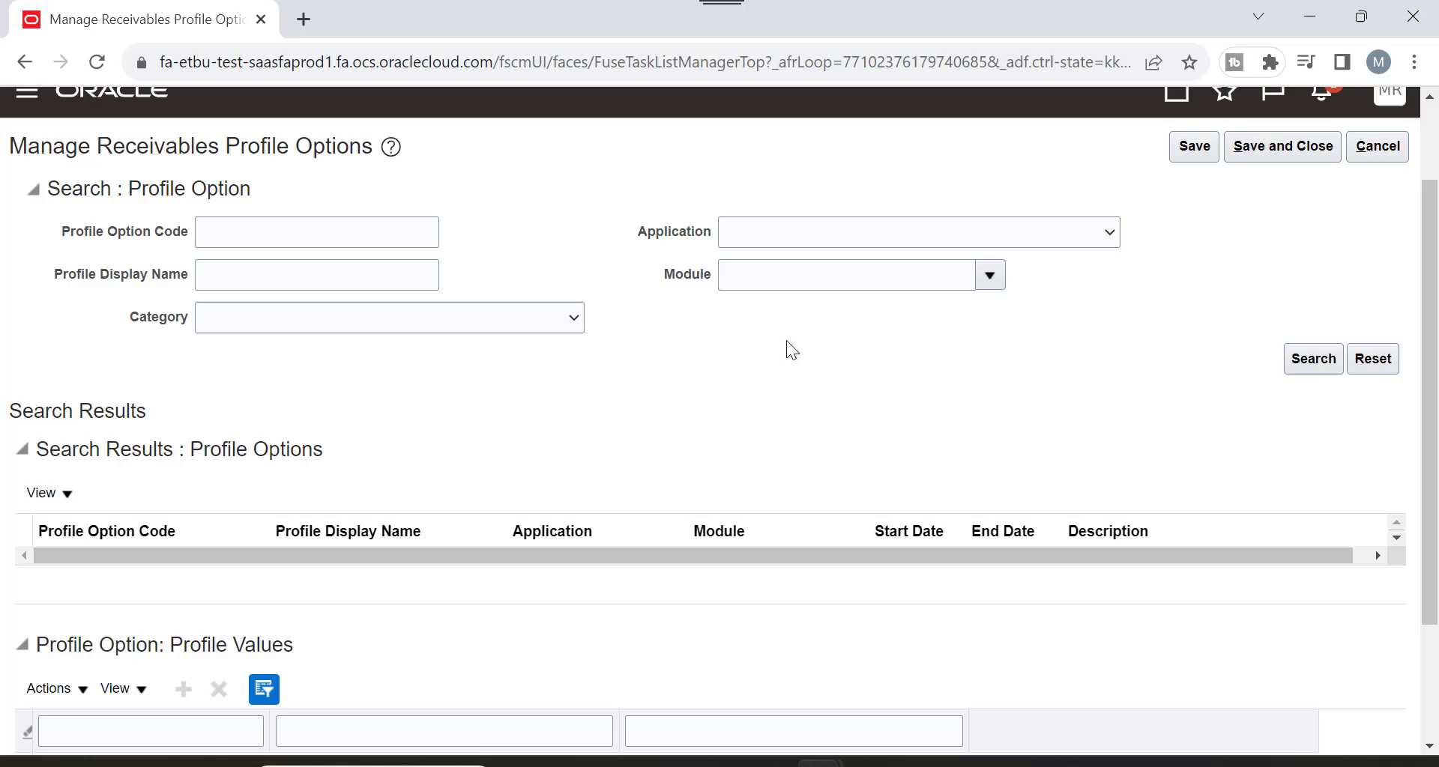
click(988, 281)
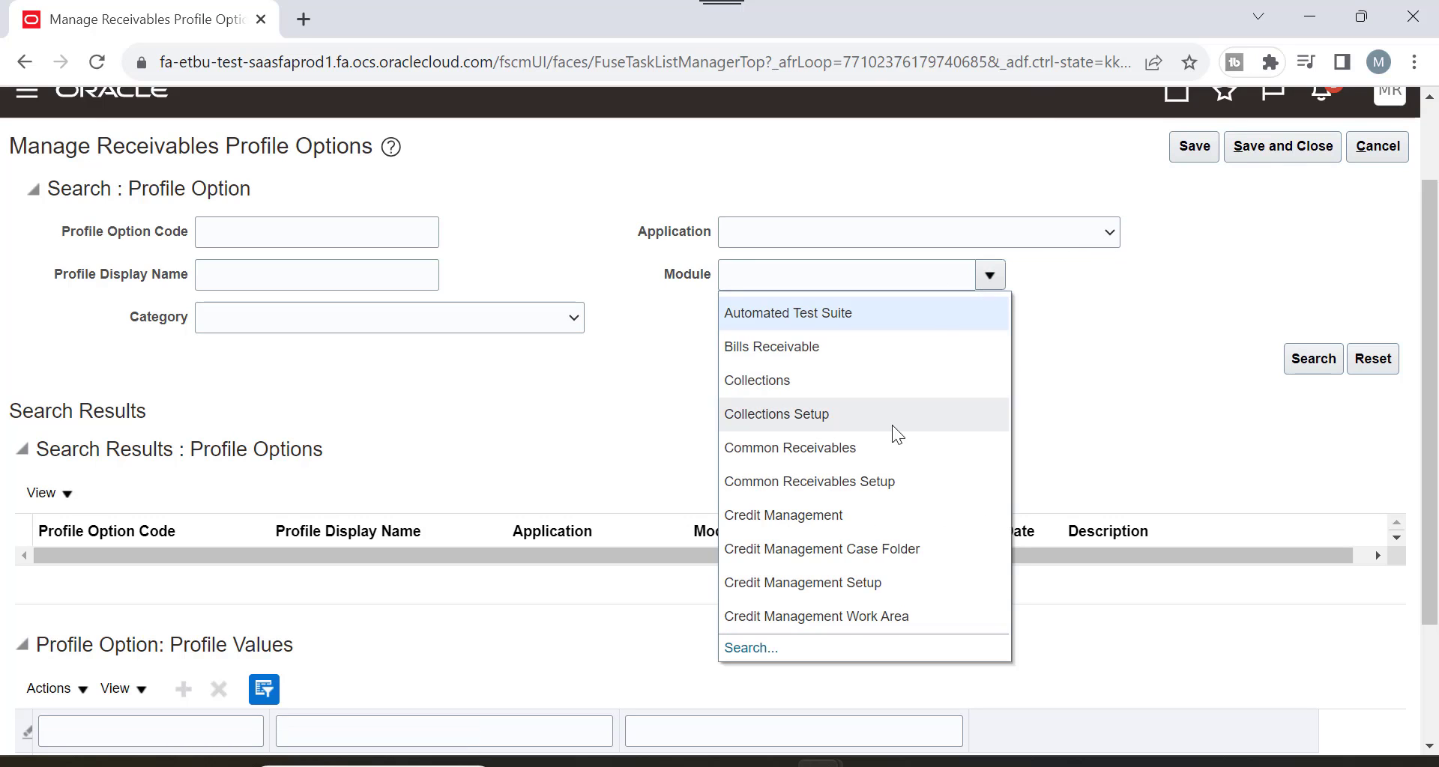
scroll(1114, 291, down, 2)
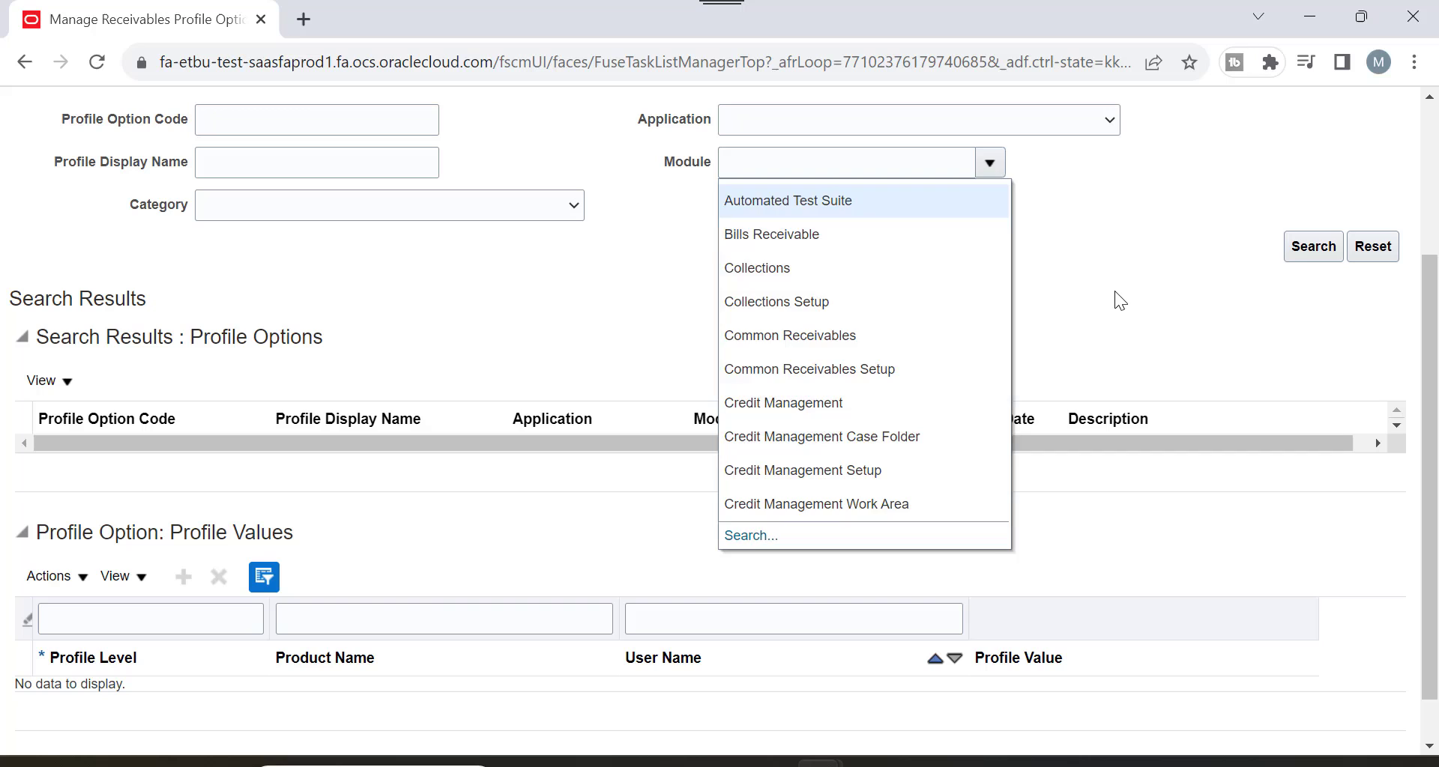
click(1115, 128)
scroll(959, 282, down, 20)
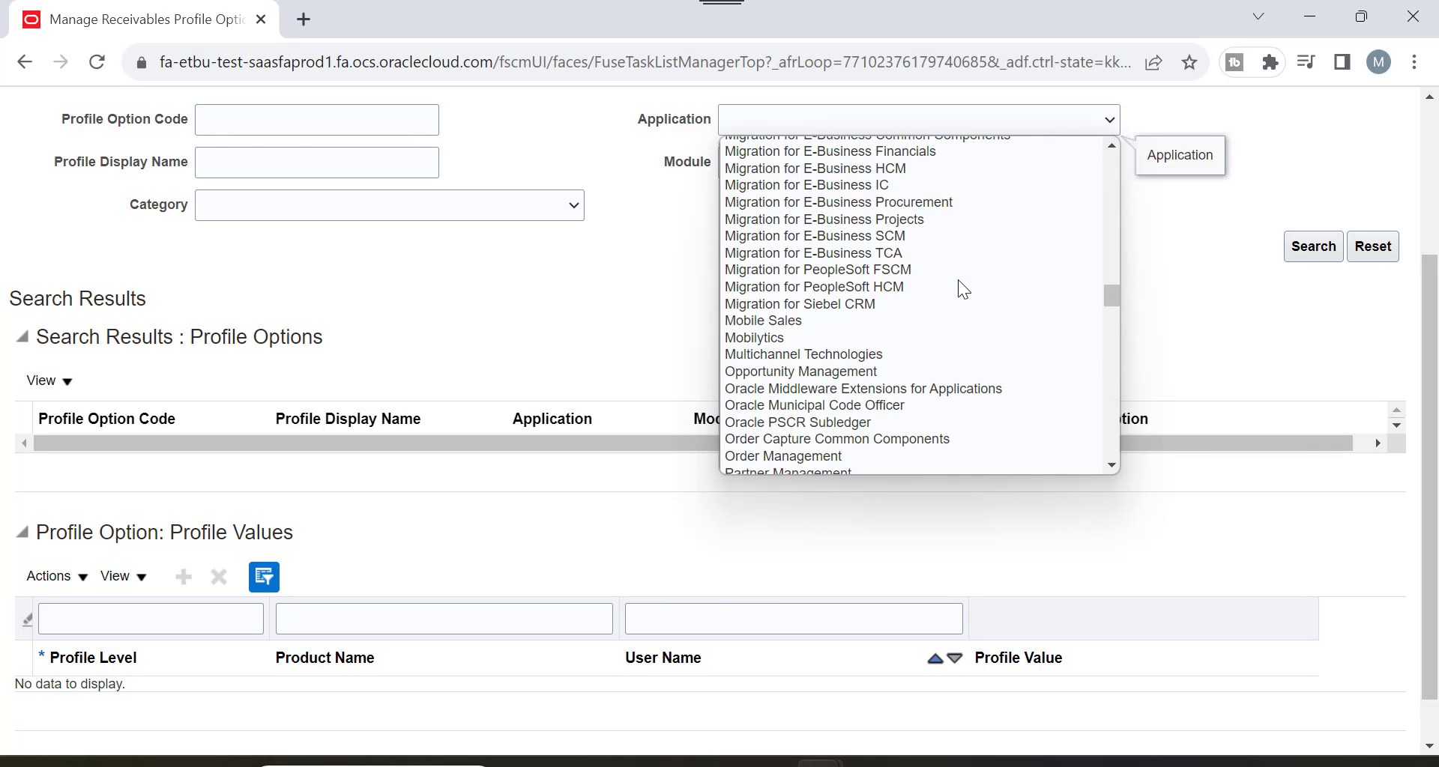
scroll(958, 280, down, 5)
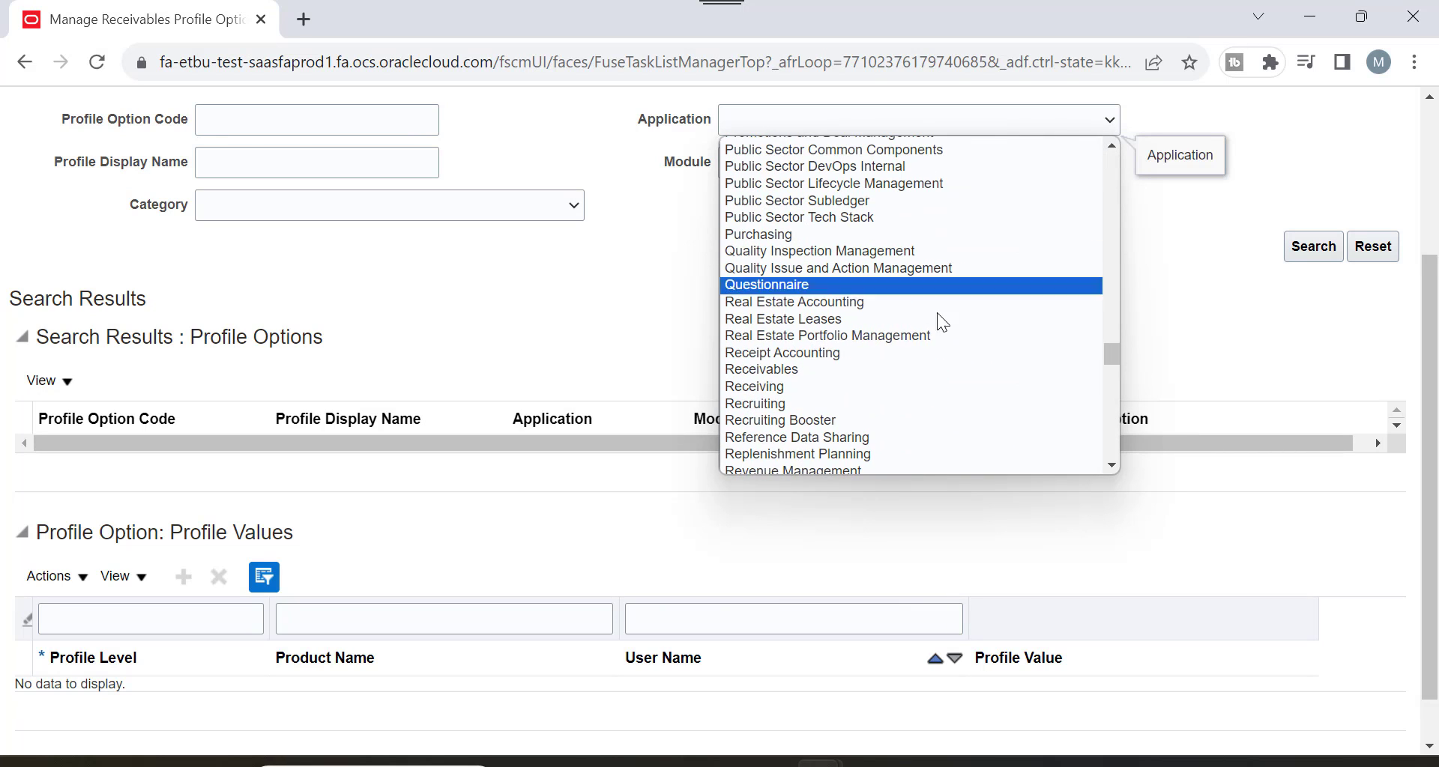
click(832, 369)
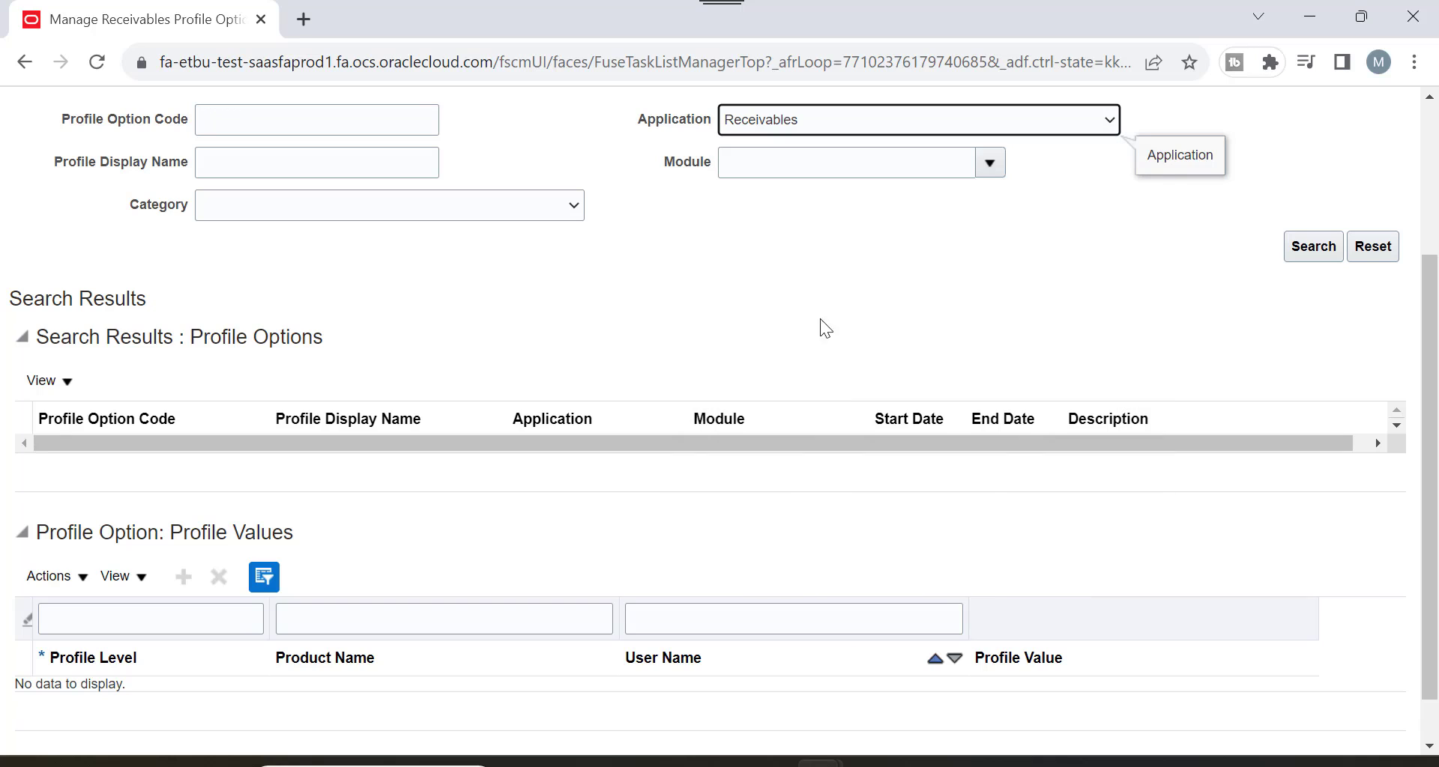
click(1310, 250)
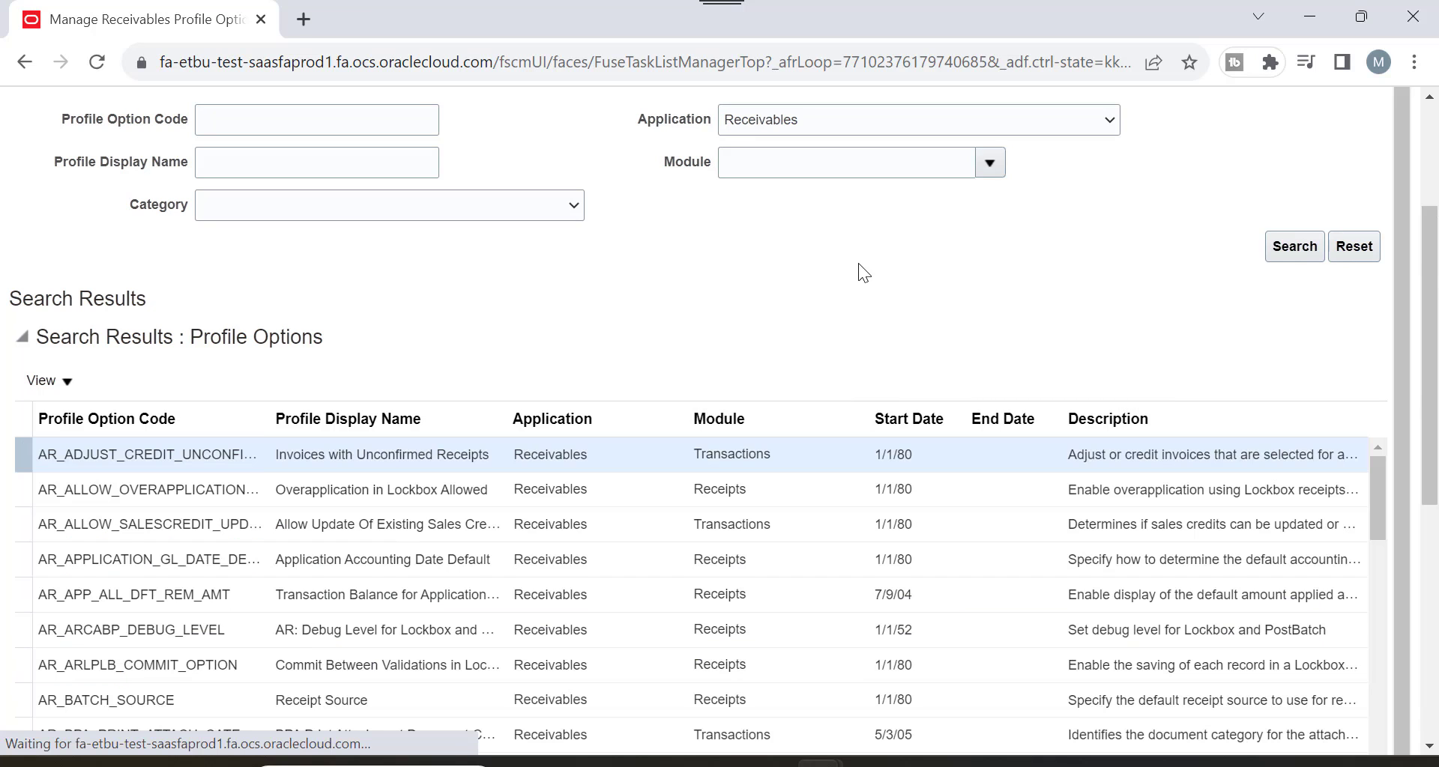
scroll(1308, 350, down, 5)
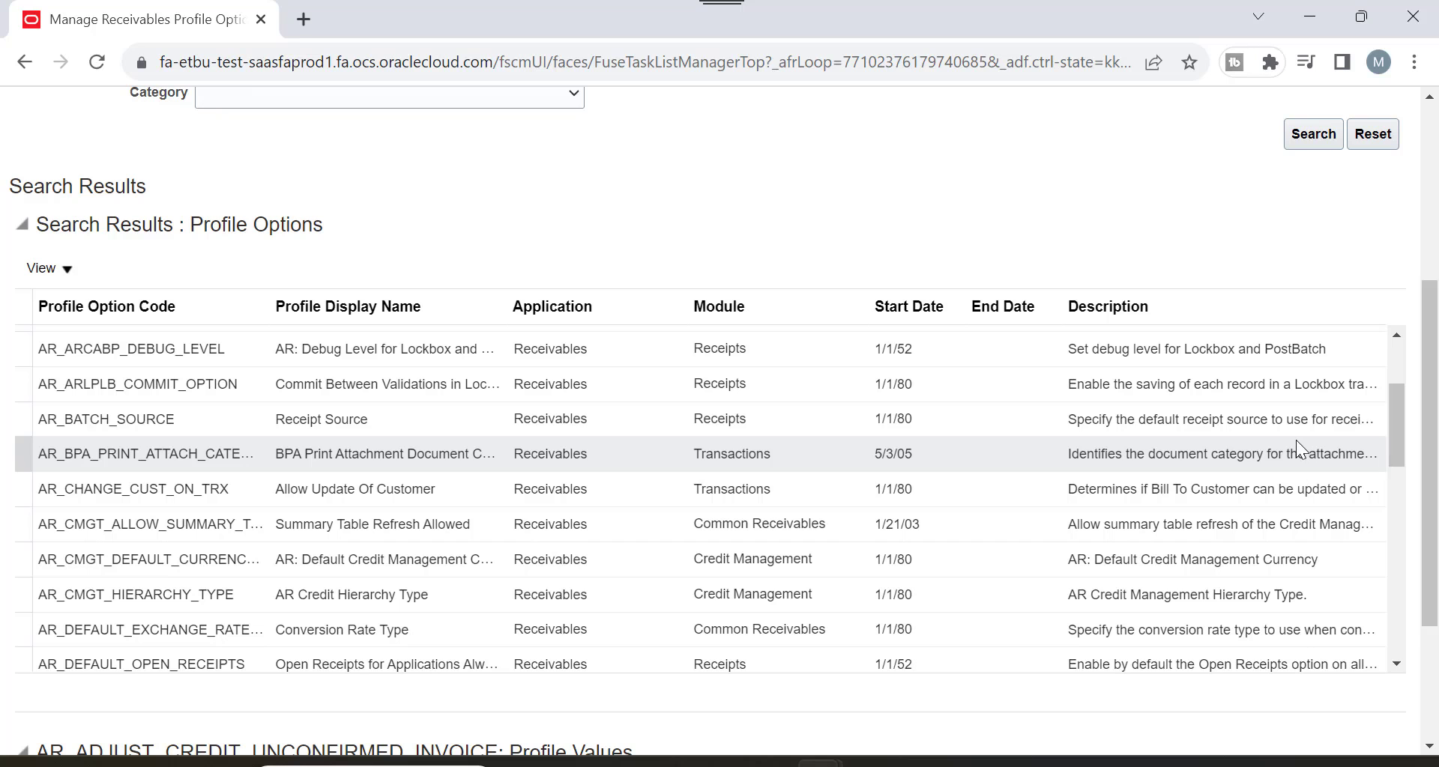
scroll(1283, 432, up, 5)
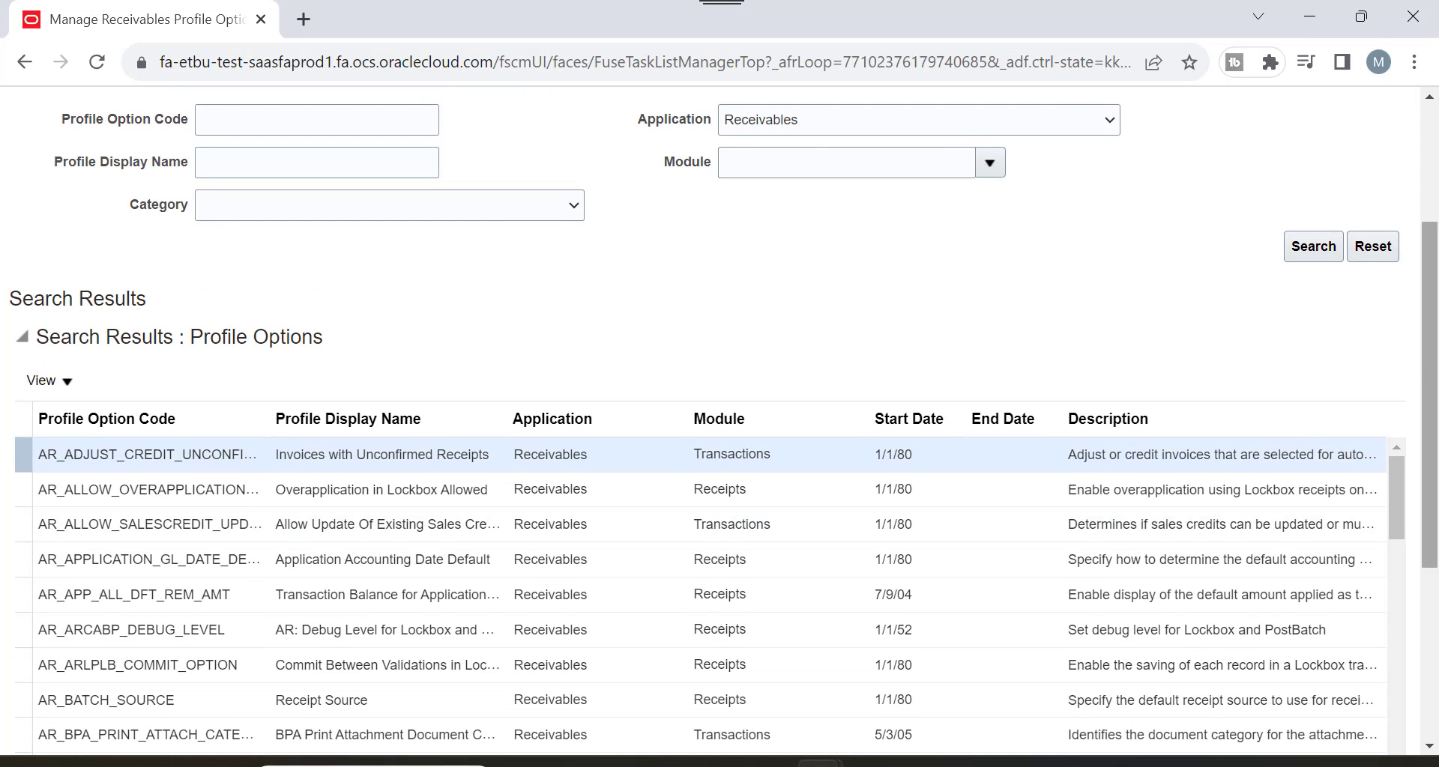
scroll(1342, 434, down, 2)
scroll(1328, 442, down, 3)
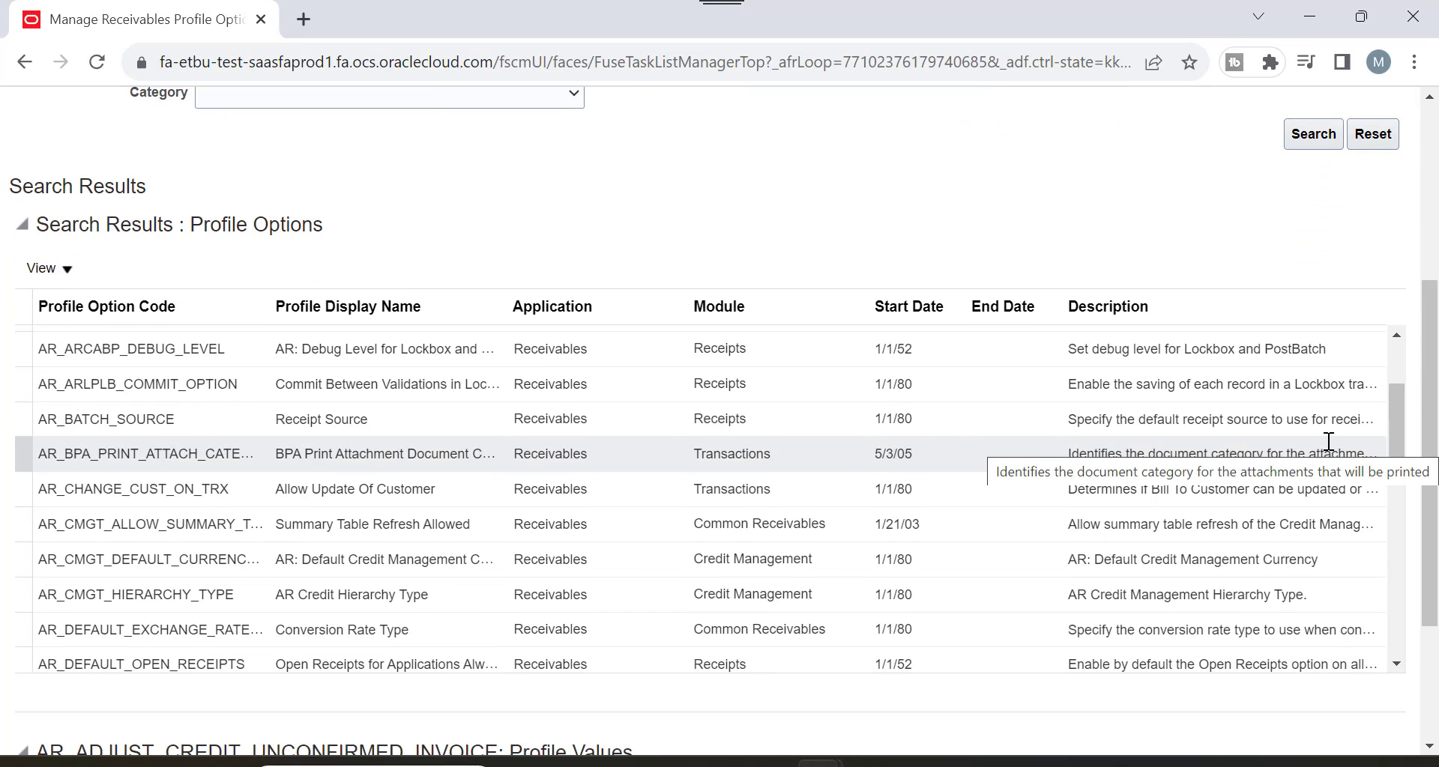
scroll(1327, 446, down, 3)
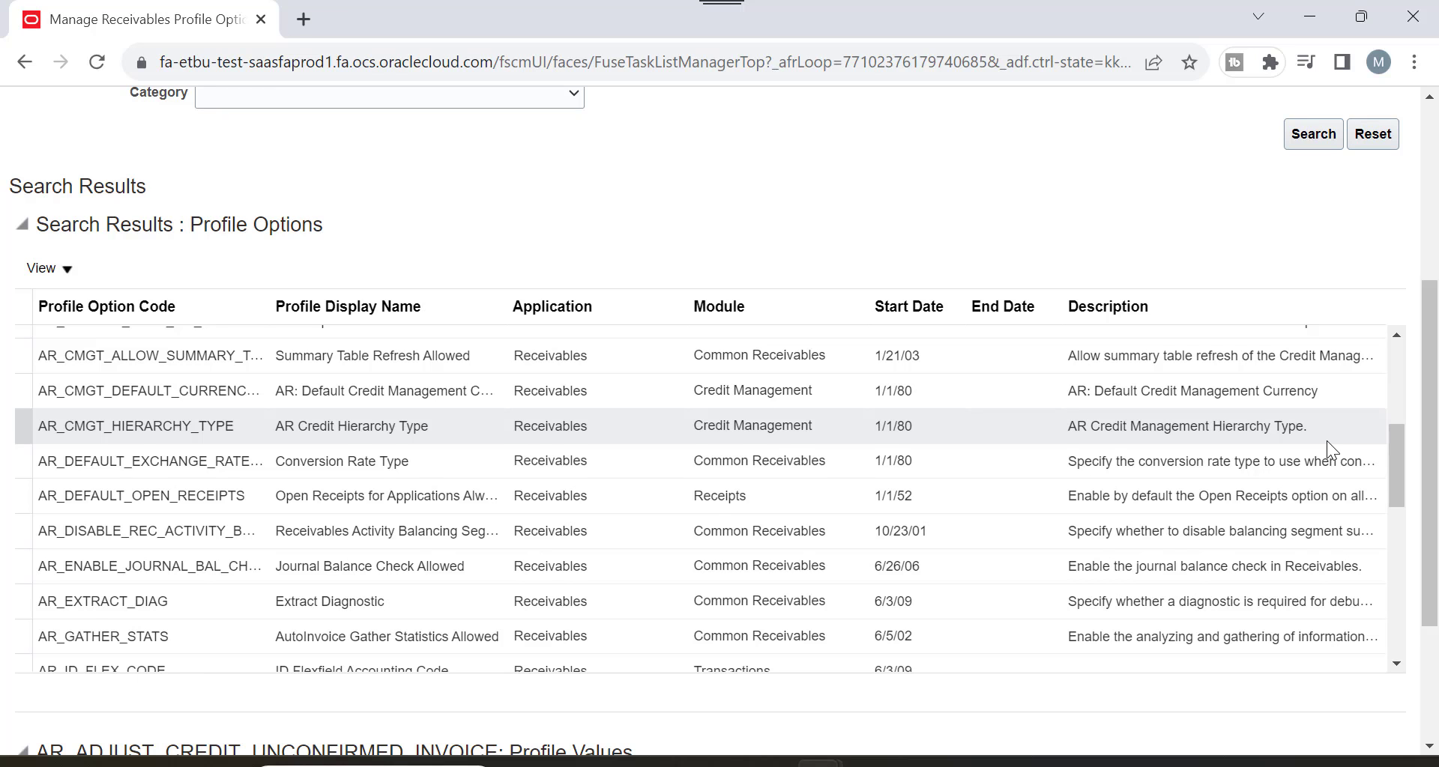
scroll(1327, 441, down, 3)
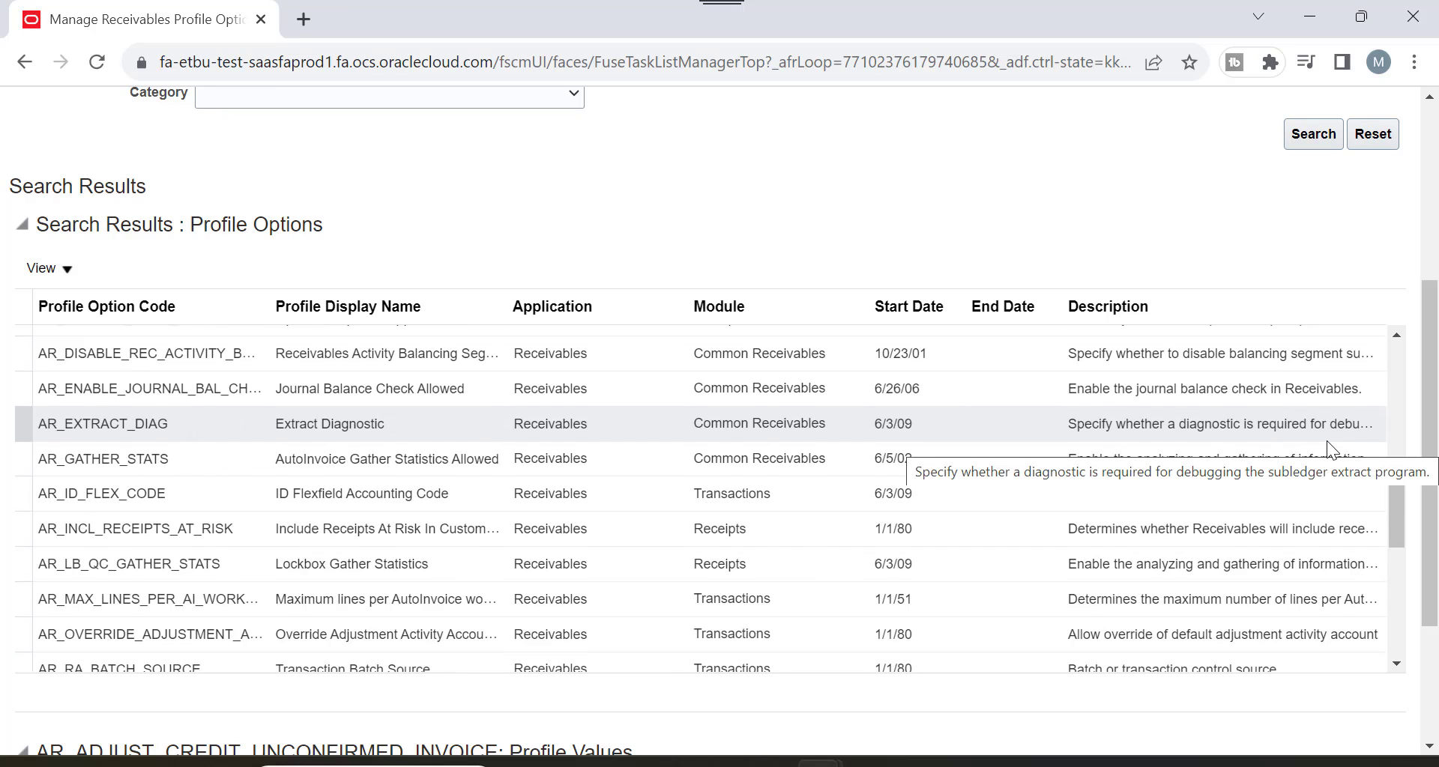
scroll(1326, 440, down, 3)
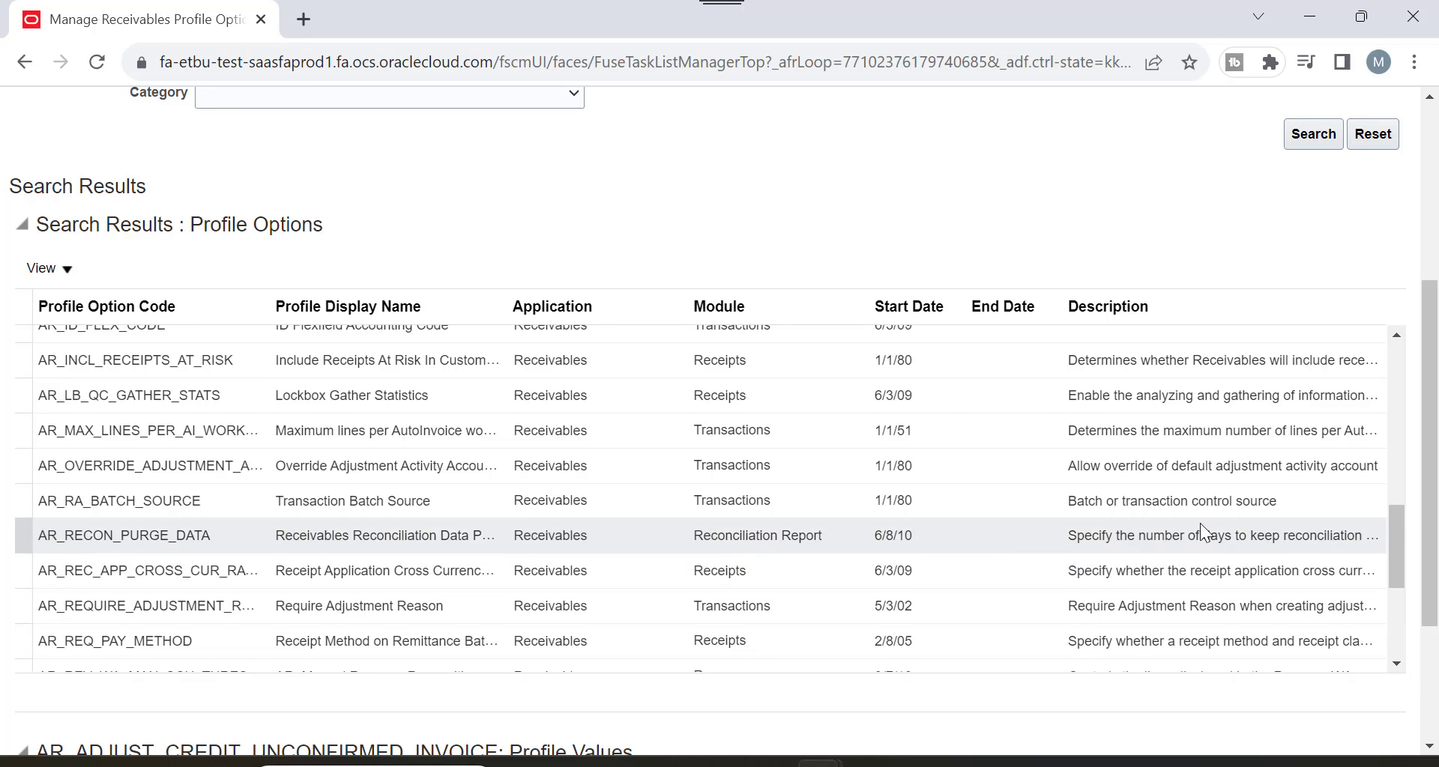
scroll(1200, 527, down, 3)
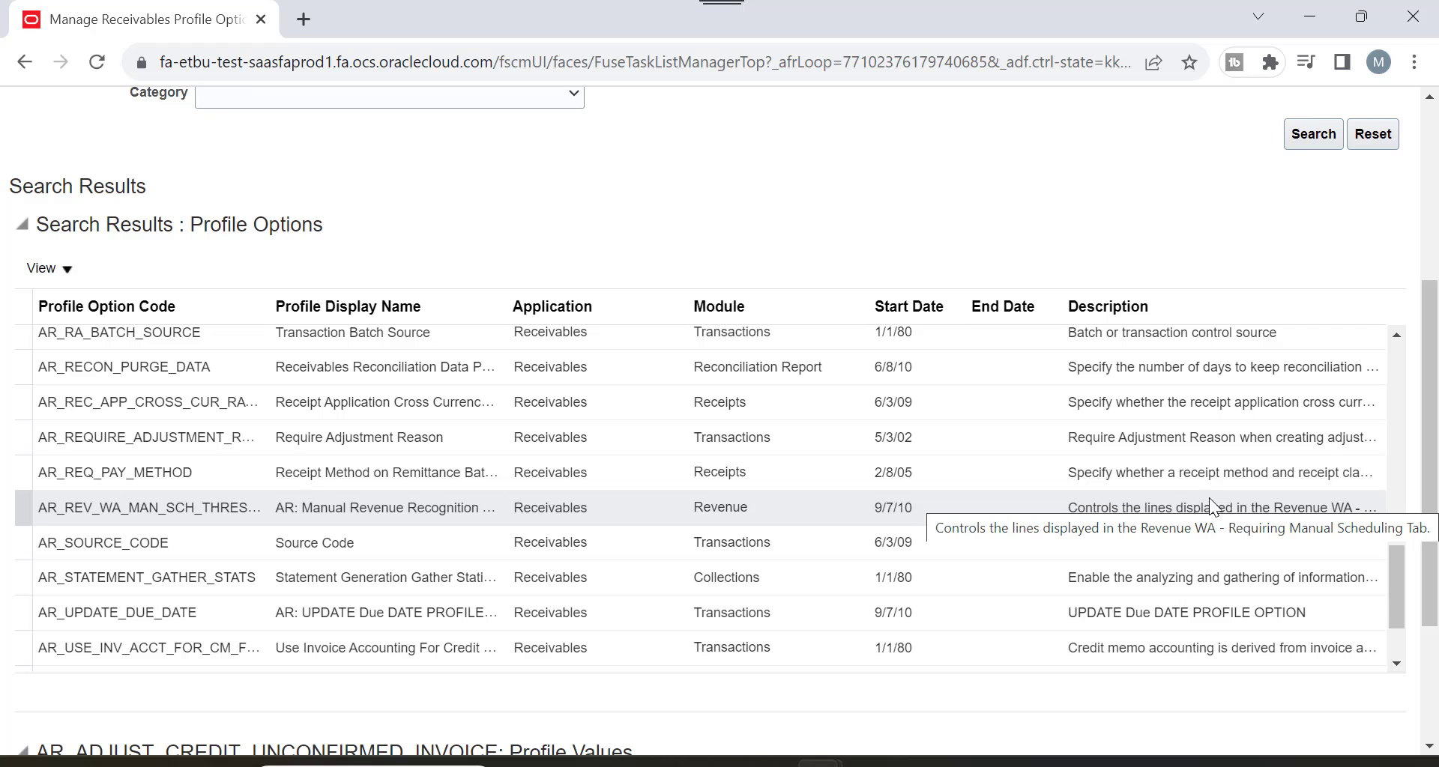
scroll(1209, 498, down, 3)
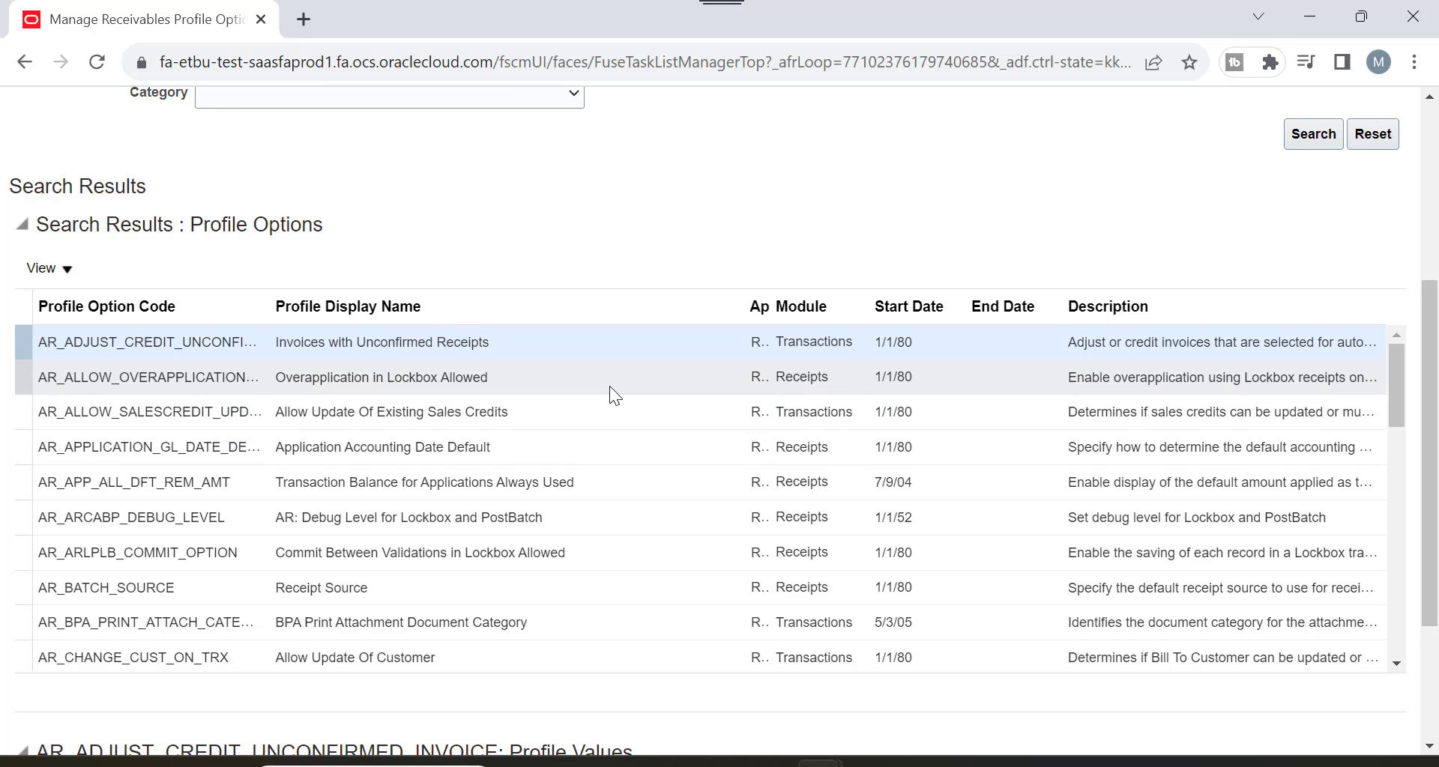
Advance the Agenda slide to show the Practical Example bullet, then return to the profile options page.
key(alt+Tab)
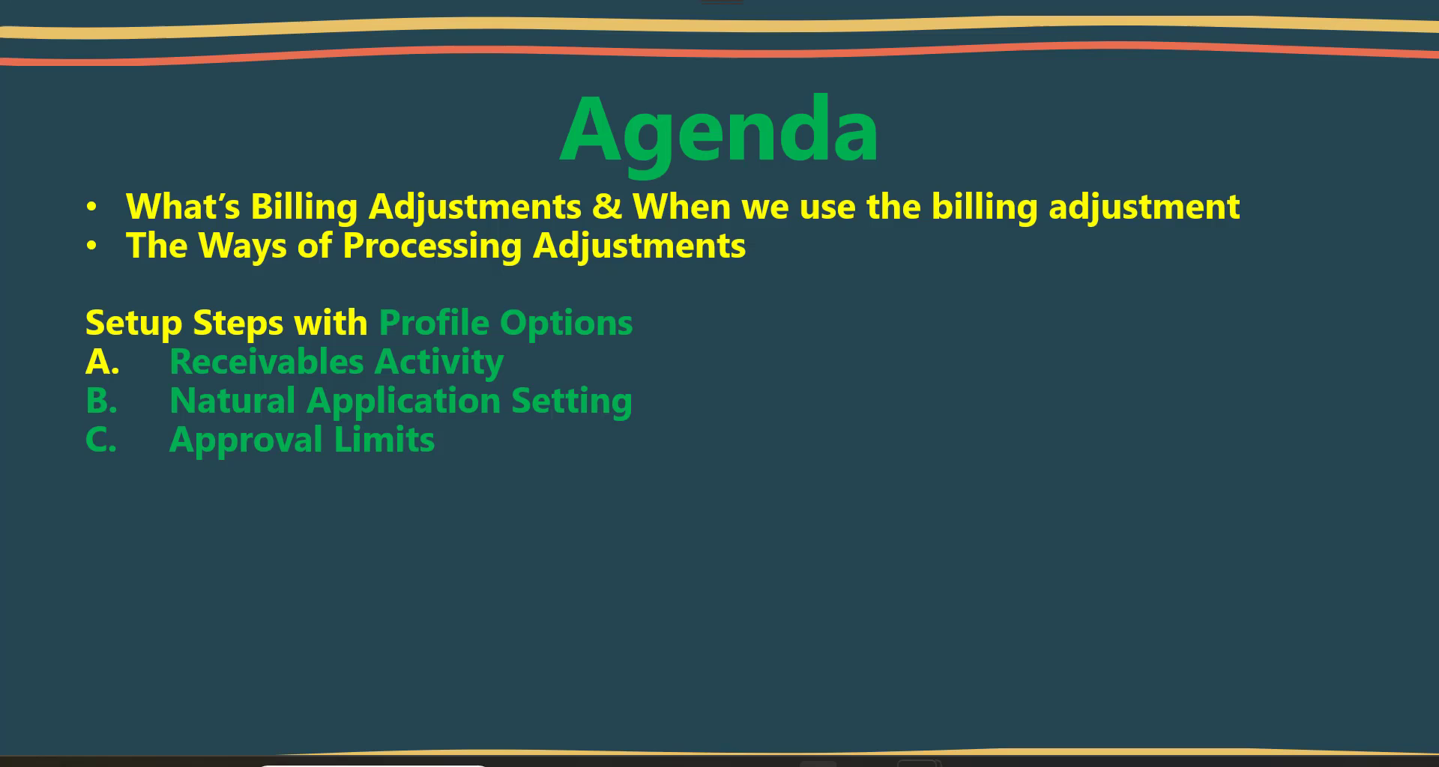
key(Right)
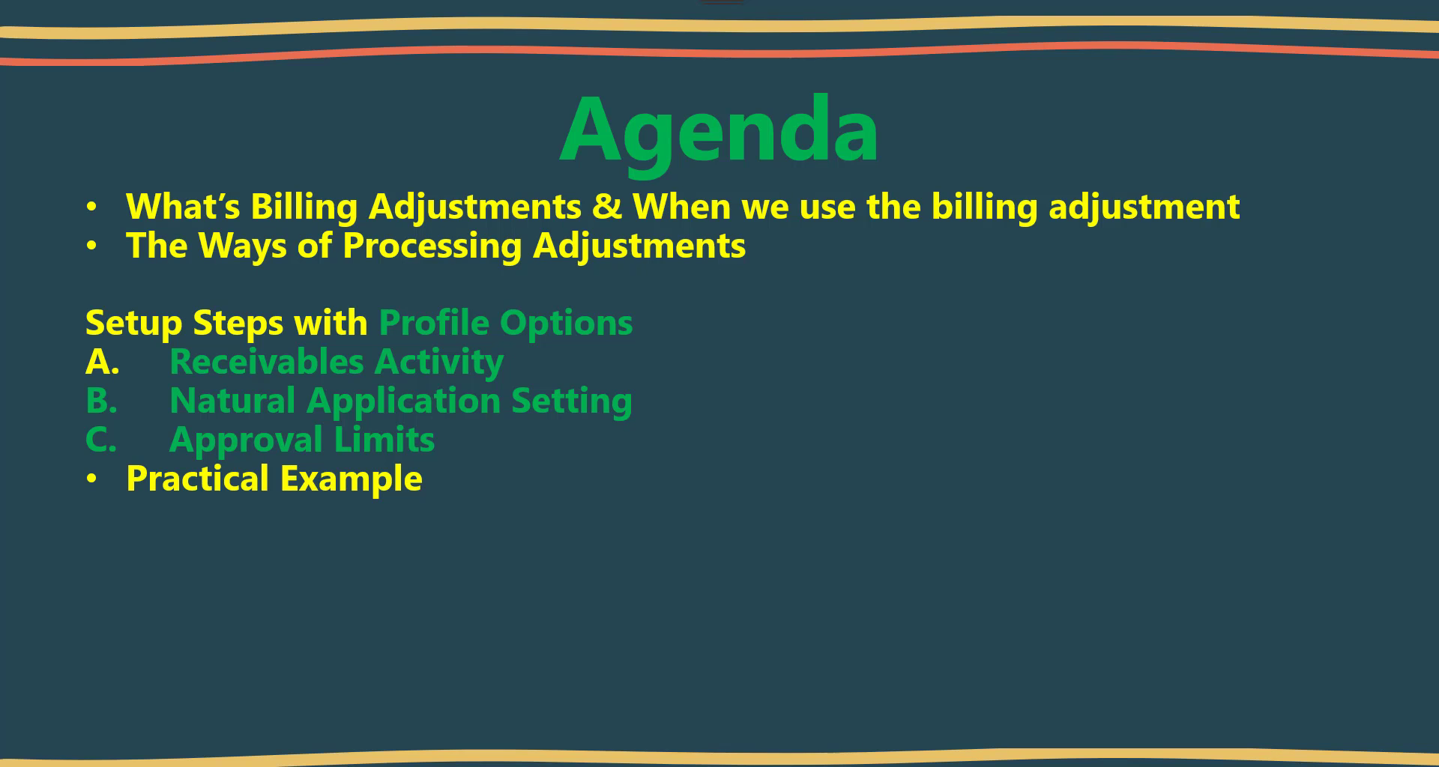
key(alt+Tab)
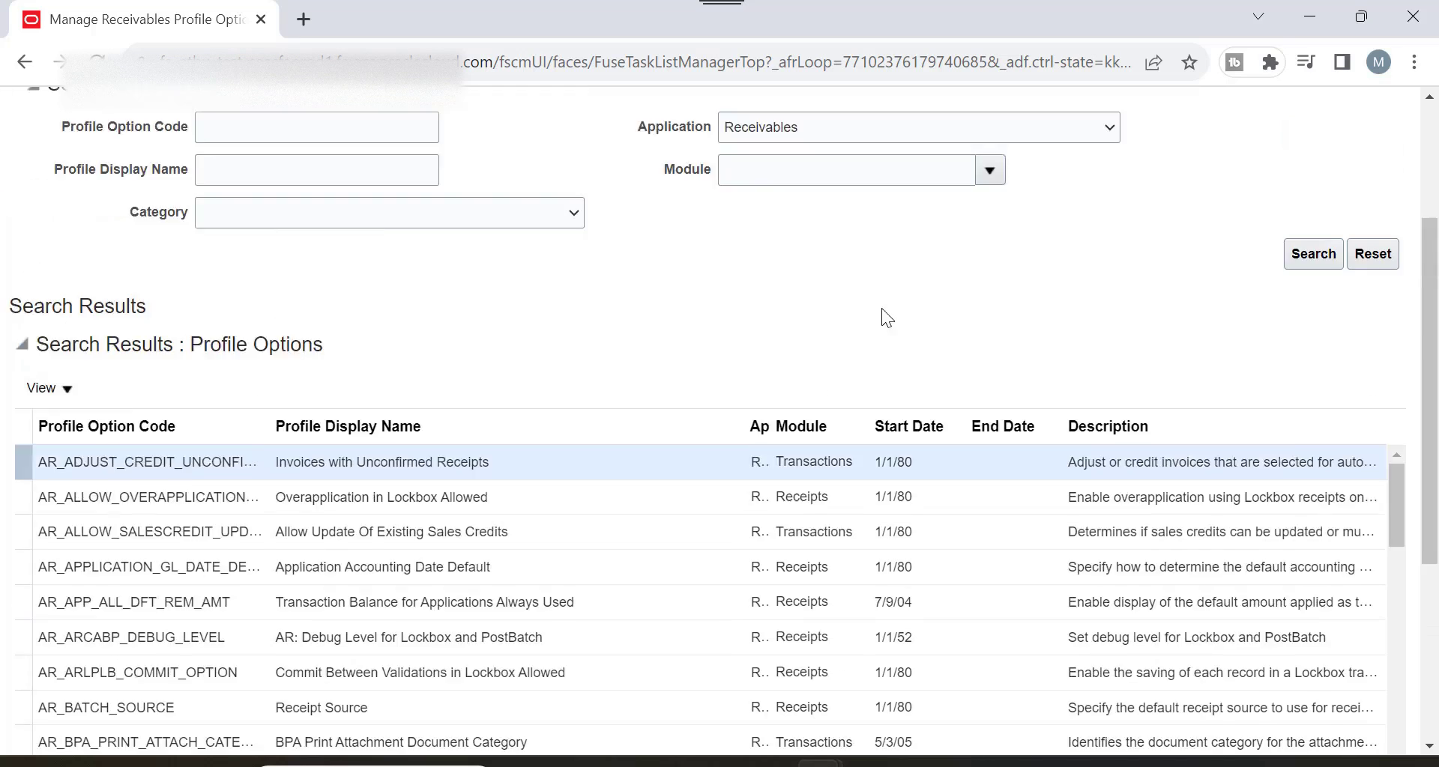
Go back Home, bring Receivables into view and open the Billing transactions list.
scroll(882, 308, up, 2)
click(1176, 206)
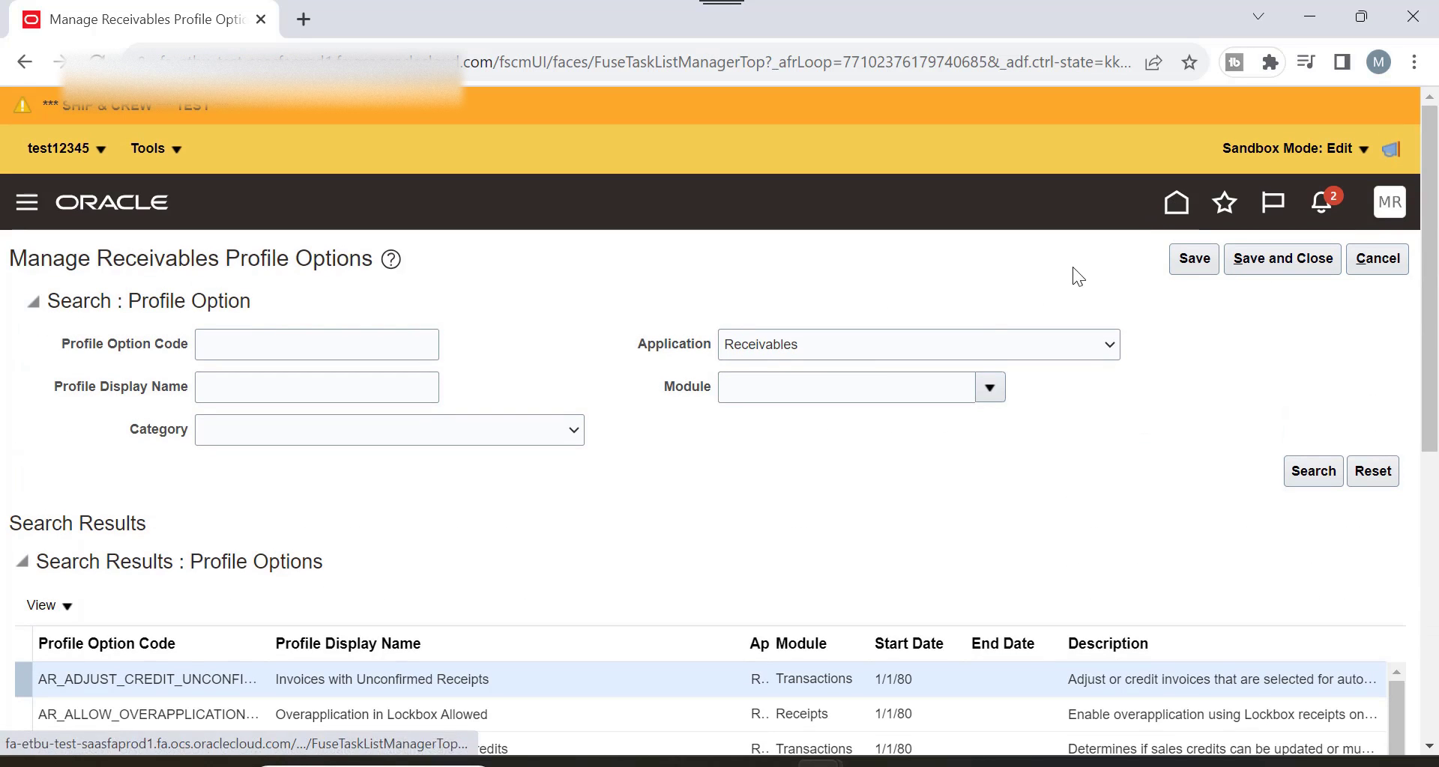
scroll(982, 304, down, 1)
scroll(982, 315, down, 1)
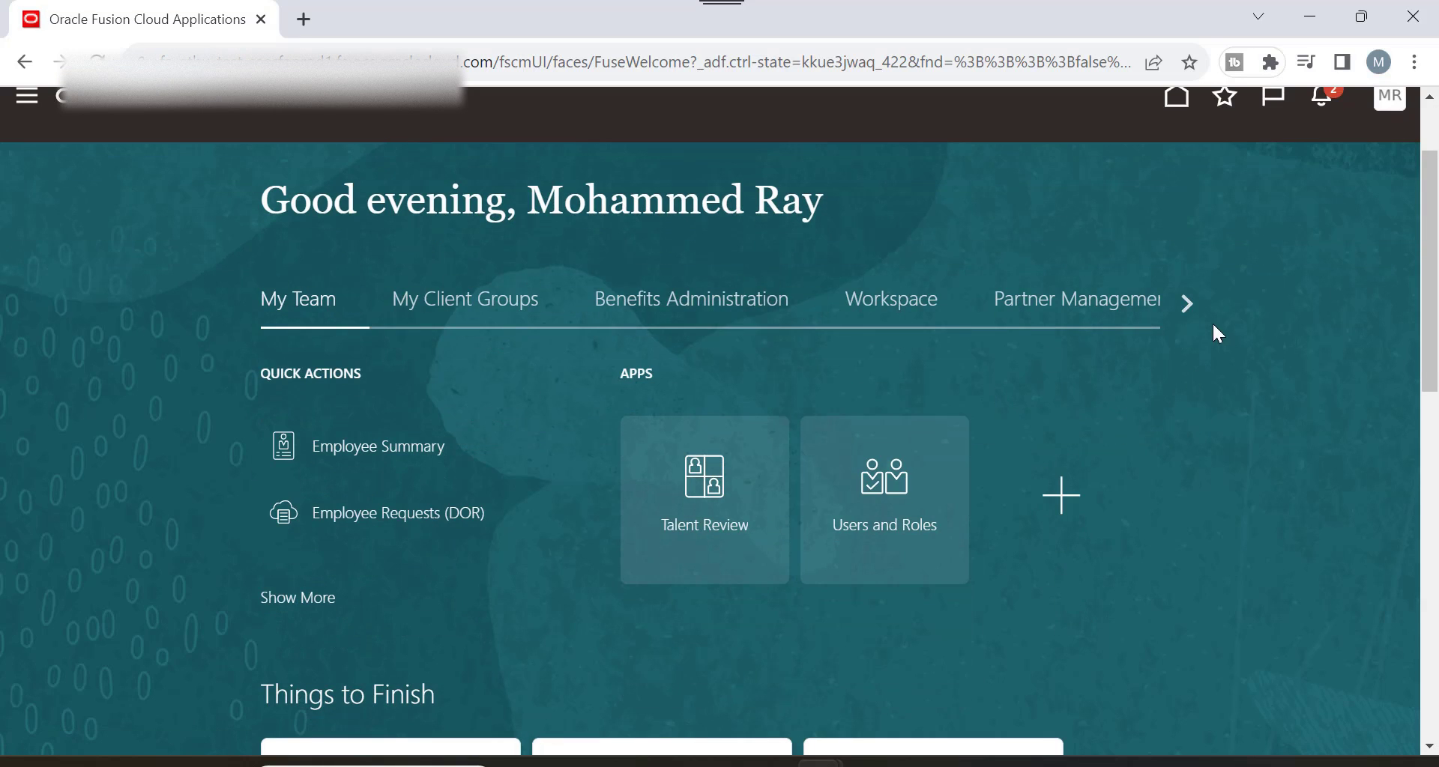
click(1183, 304)
scroll(1187, 326, down, 1)
click(1181, 199)
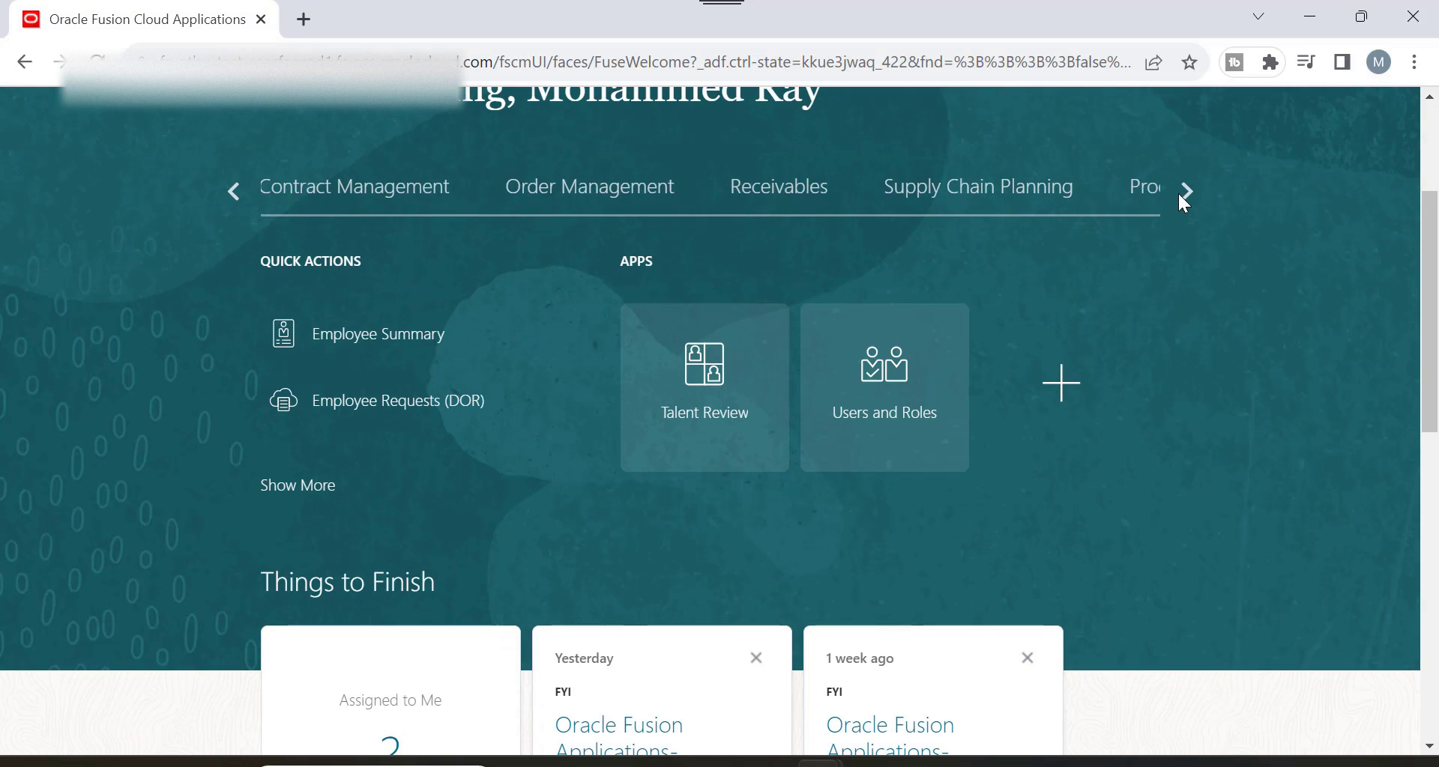
click(821, 191)
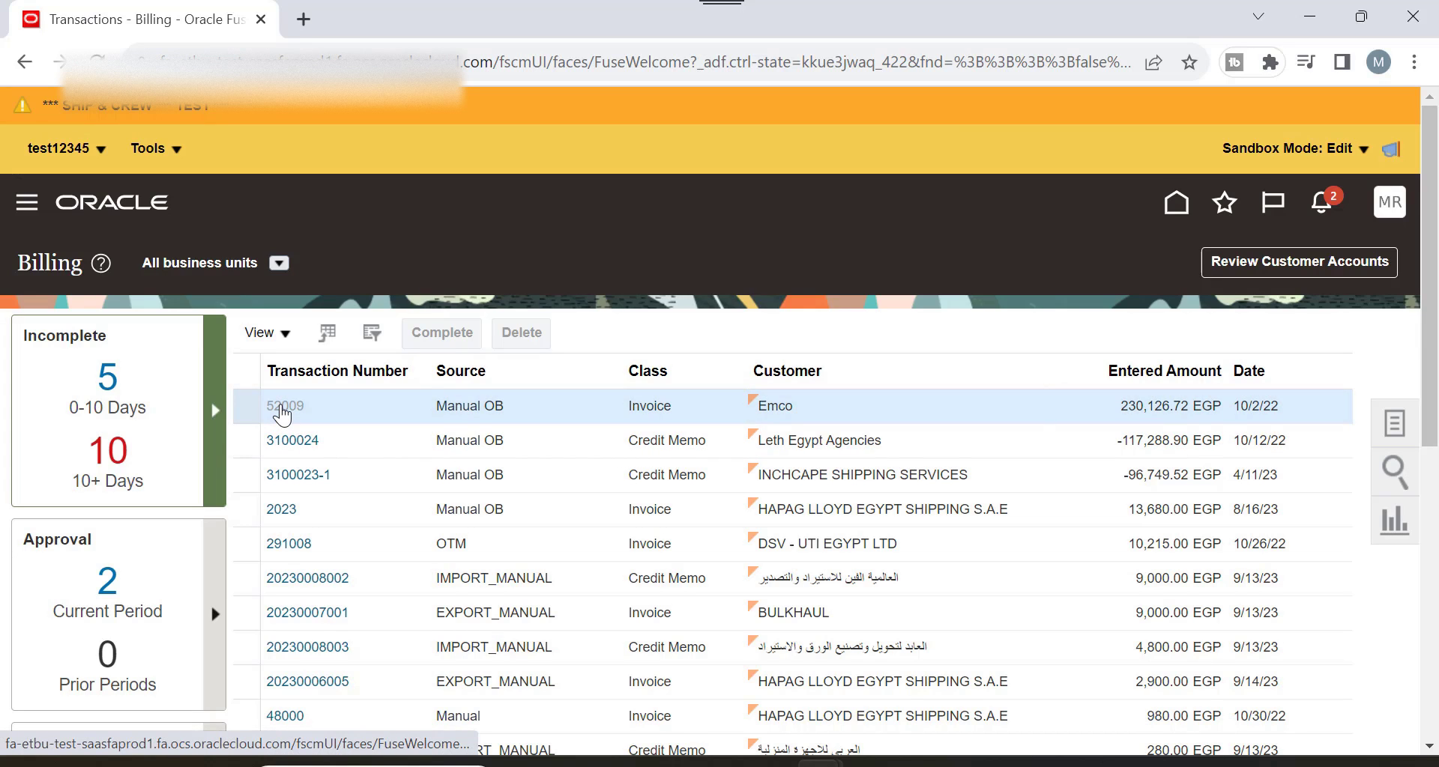
Open invoice 52009 and review its available actions and Incomplete status.
click(282, 412)
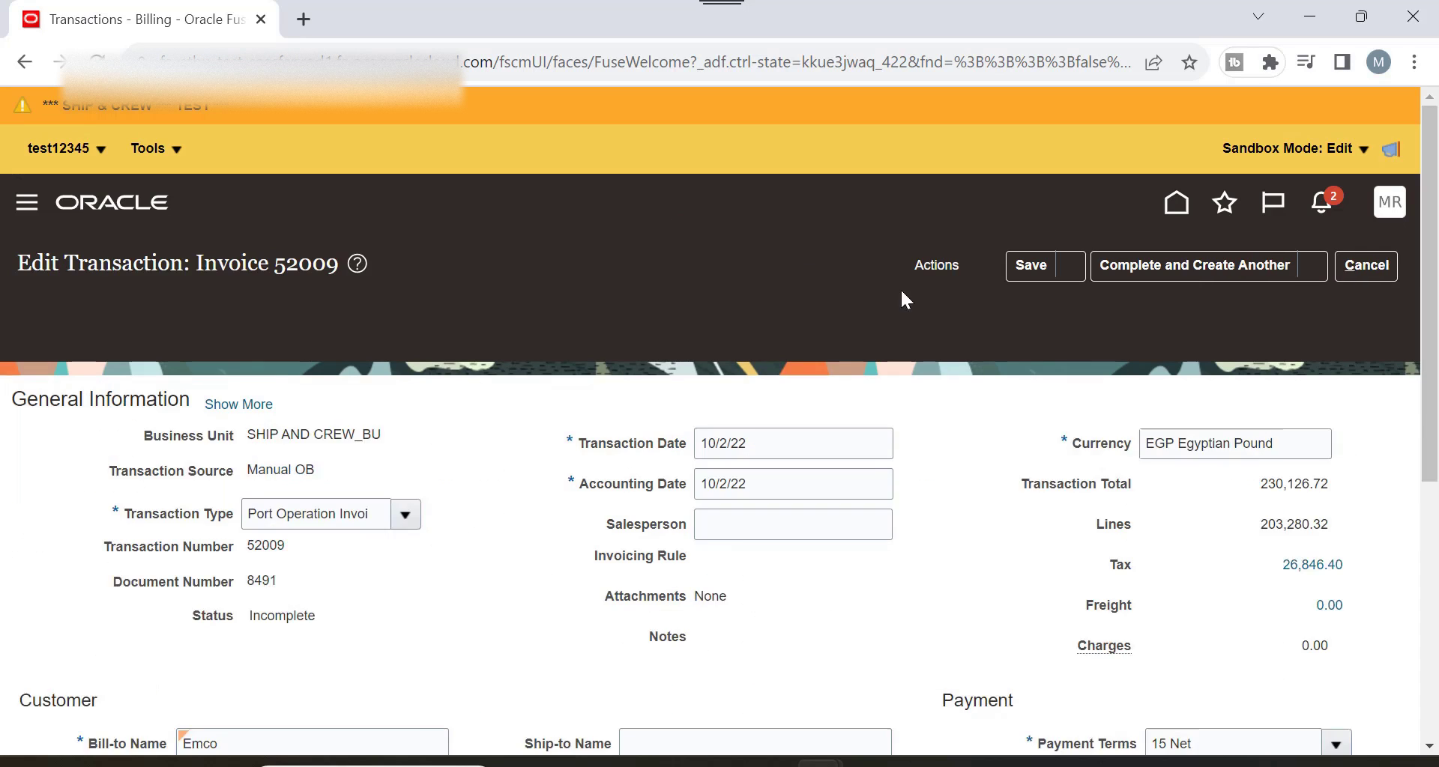
scroll(952, 354, down, 1)
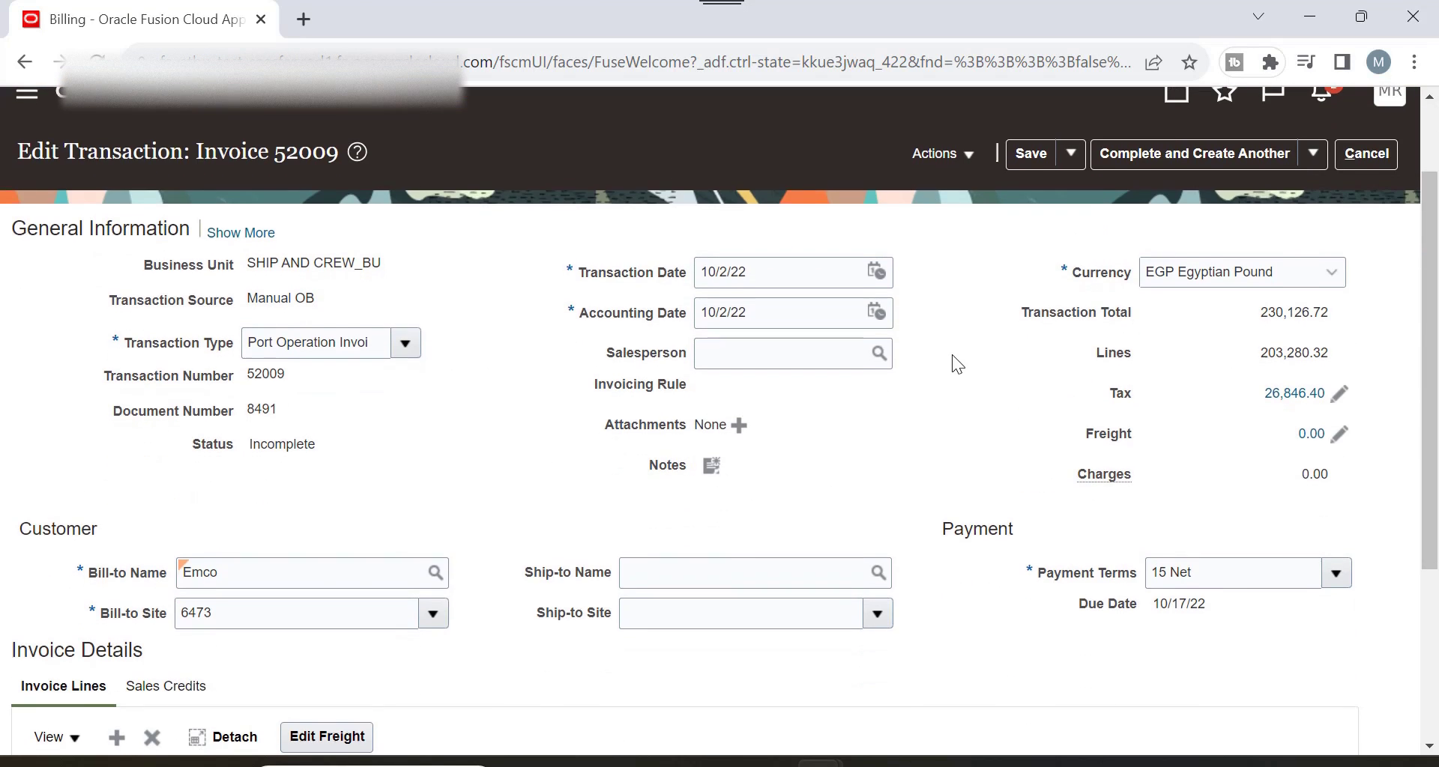
click(946, 154)
scroll(955, 352, down, 1)
scroll(955, 353, down, 4)
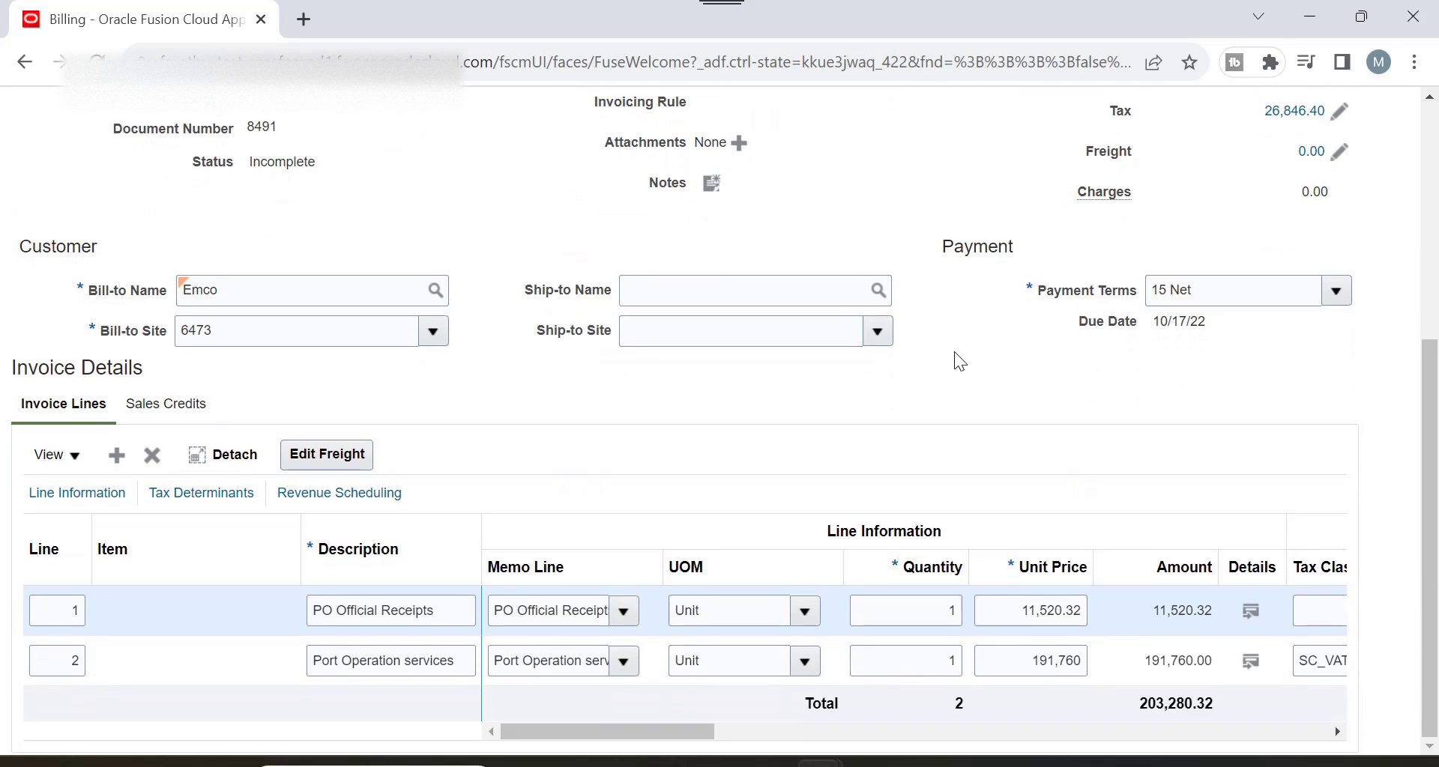
scroll(955, 352, up, 3)
scroll(946, 285, up, 2)
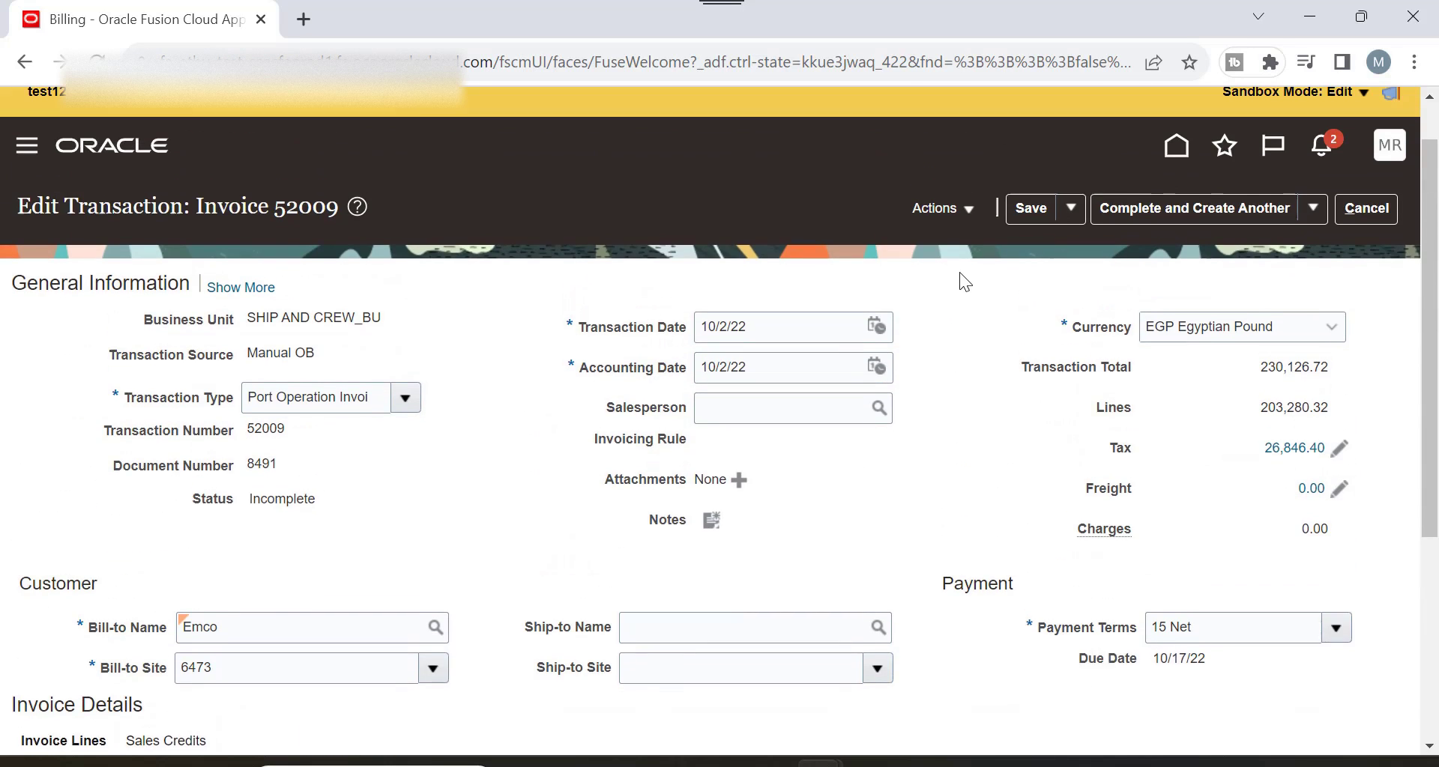
double_click(282, 500)
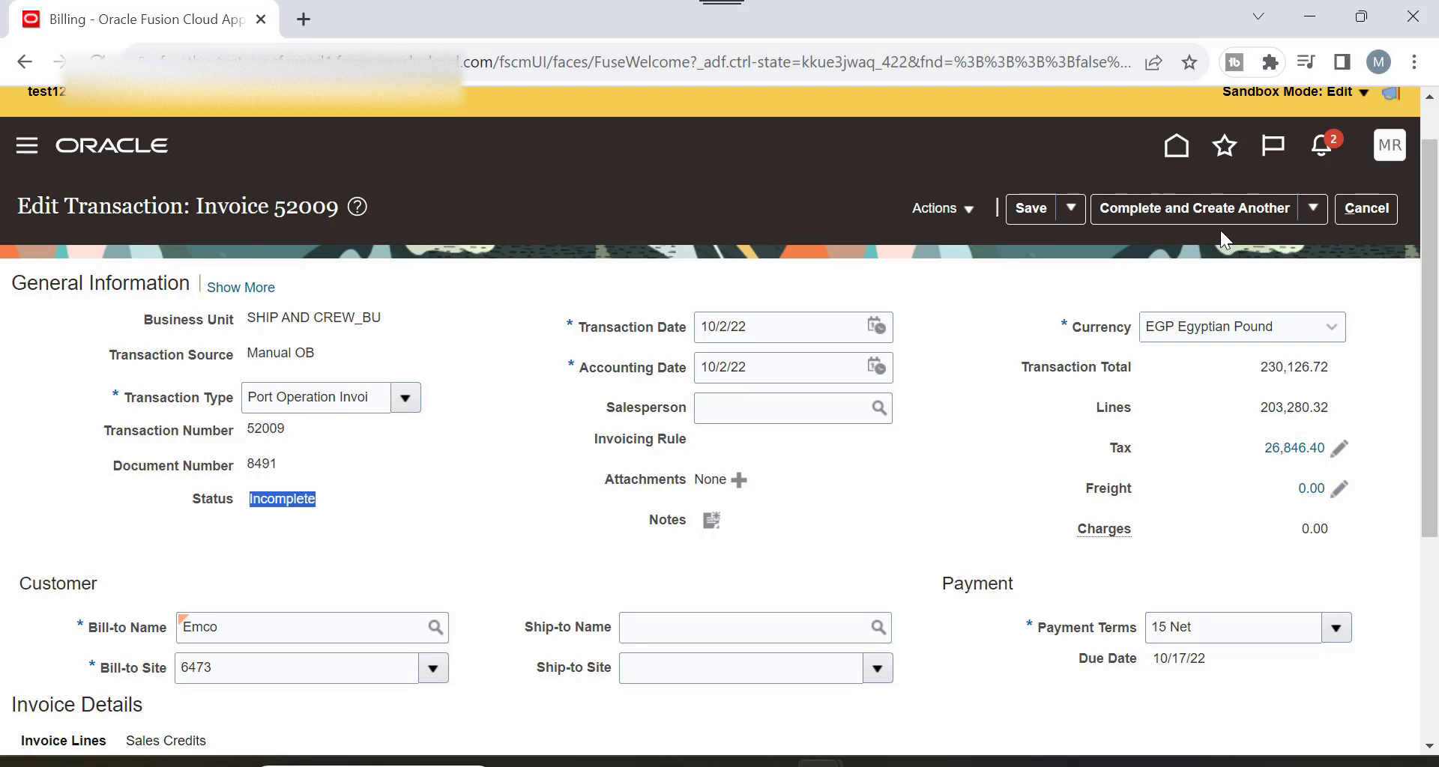
Try Complete and Review, dismiss the 10/2/22 closed-period error, and cancel the edit.
click(928, 211)
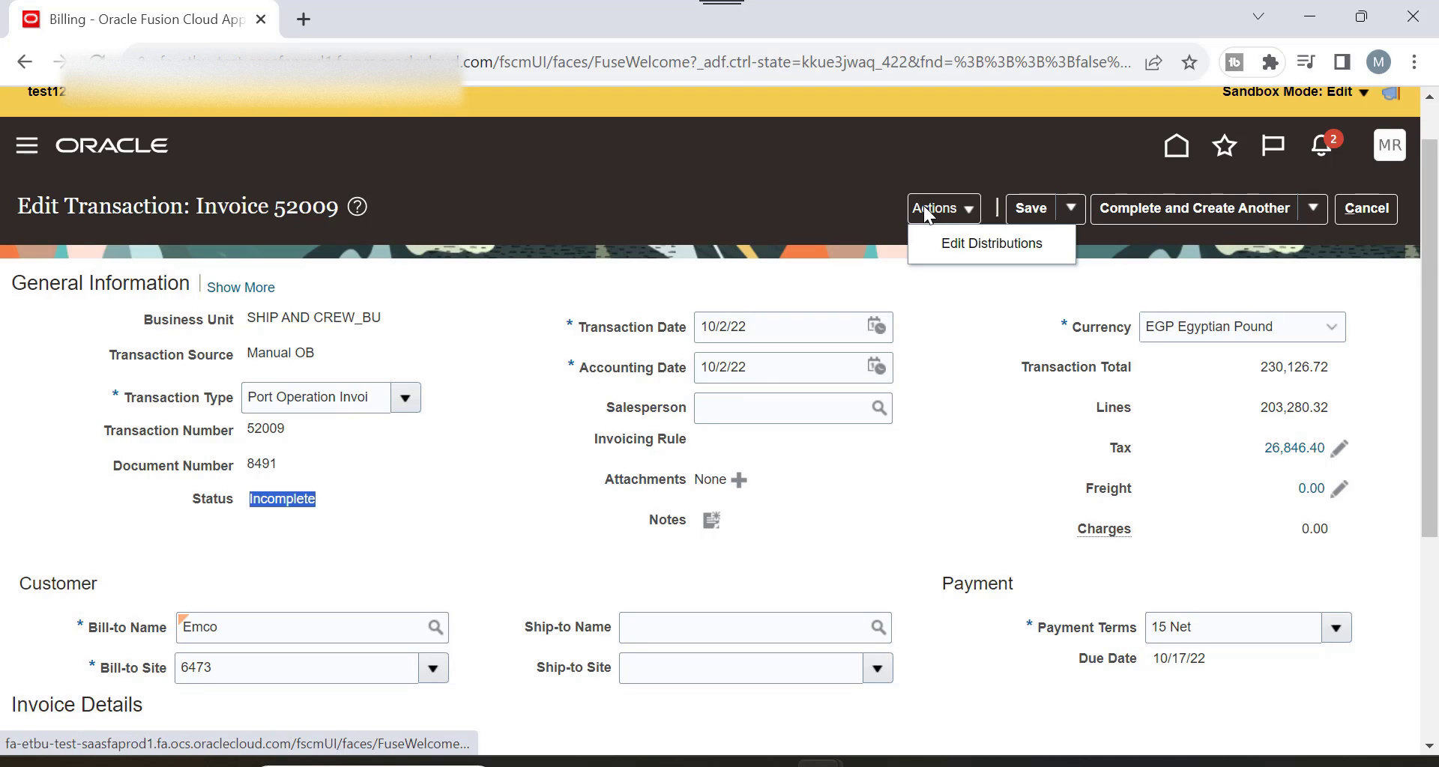
click(1314, 210)
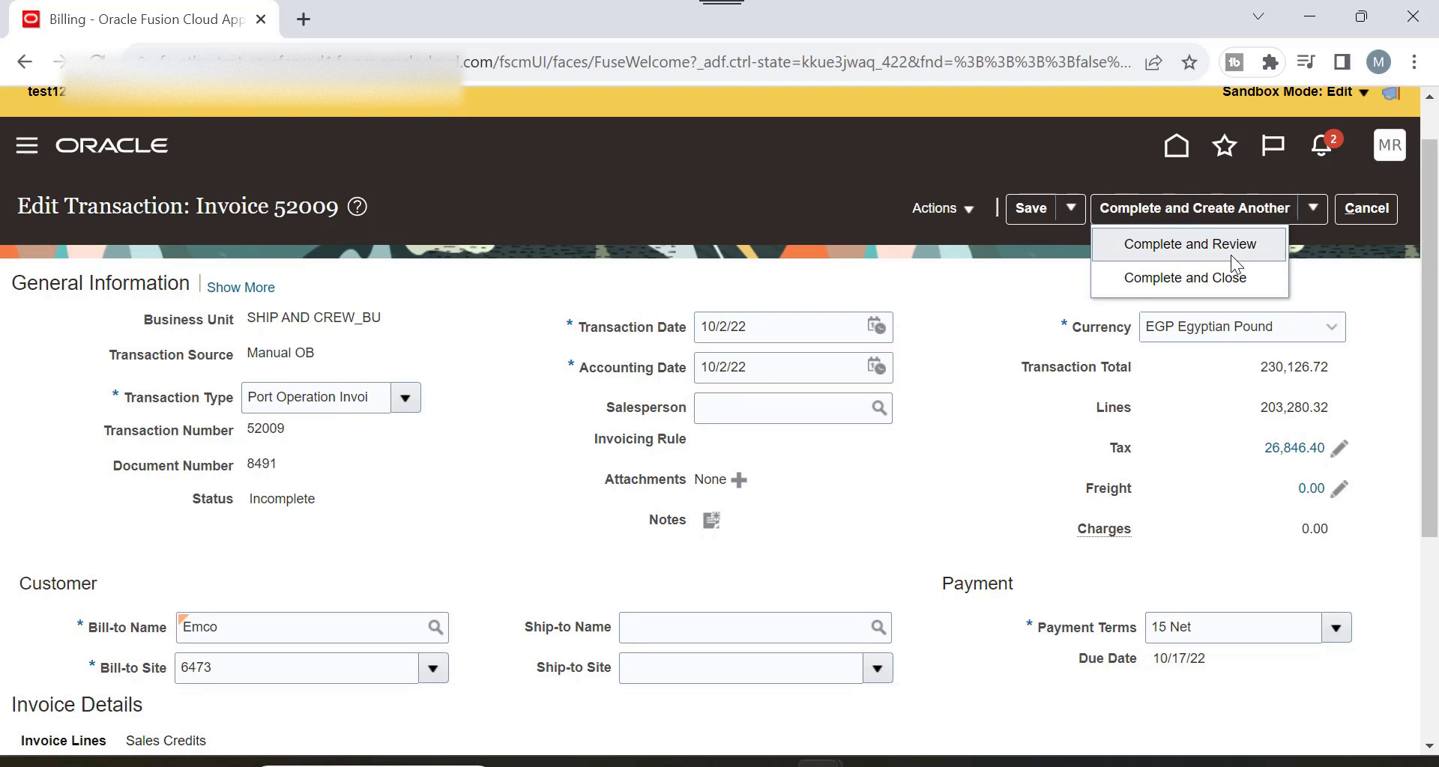
click(1230, 255)
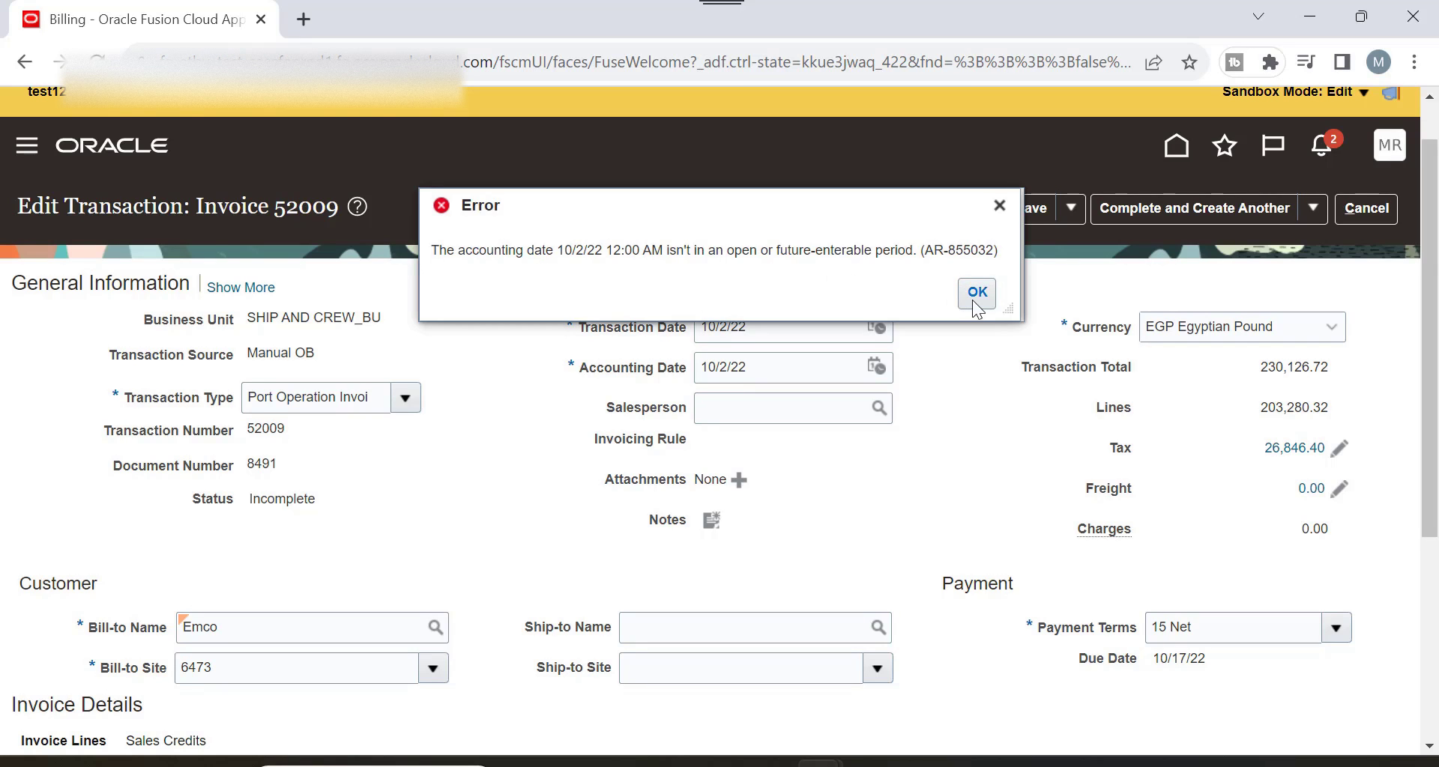
click(977, 301)
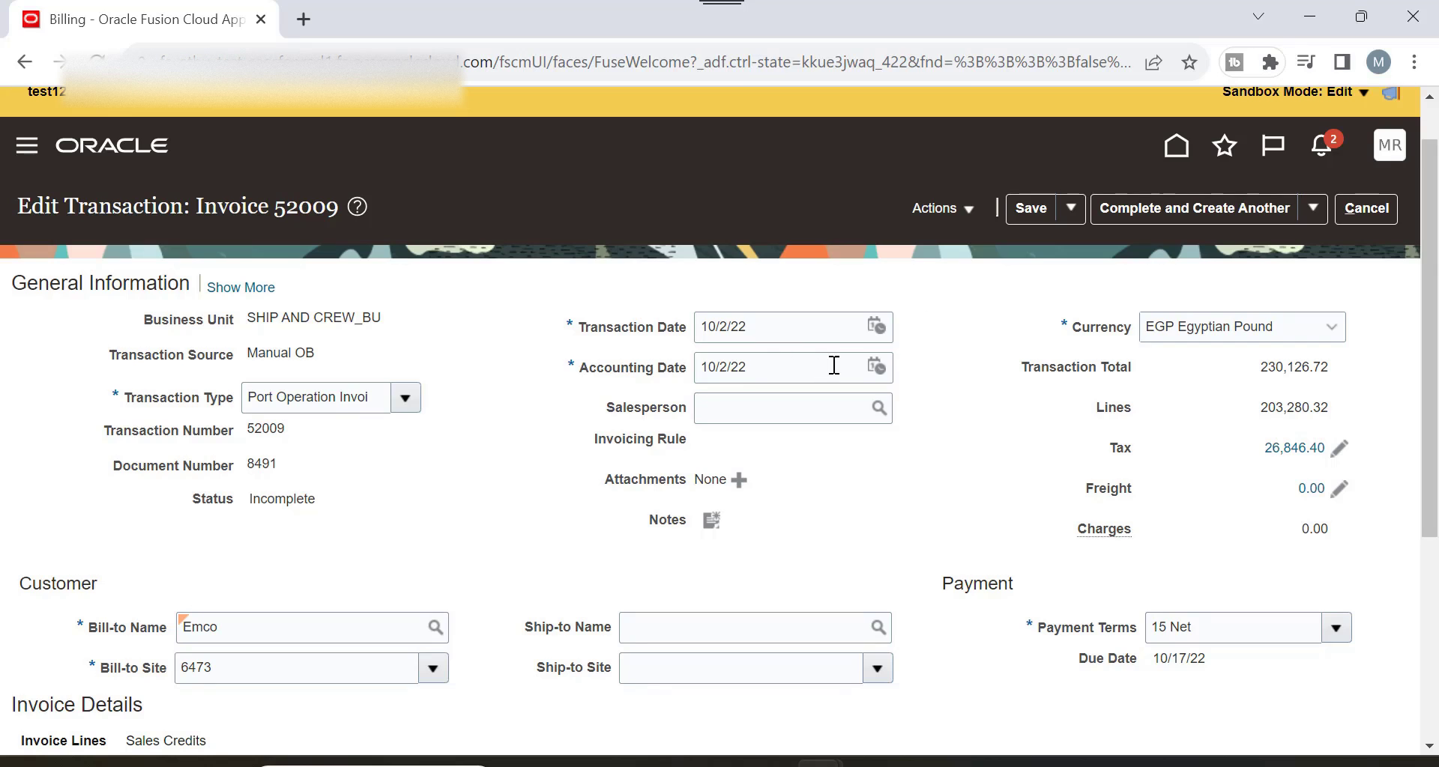
click(1364, 207)
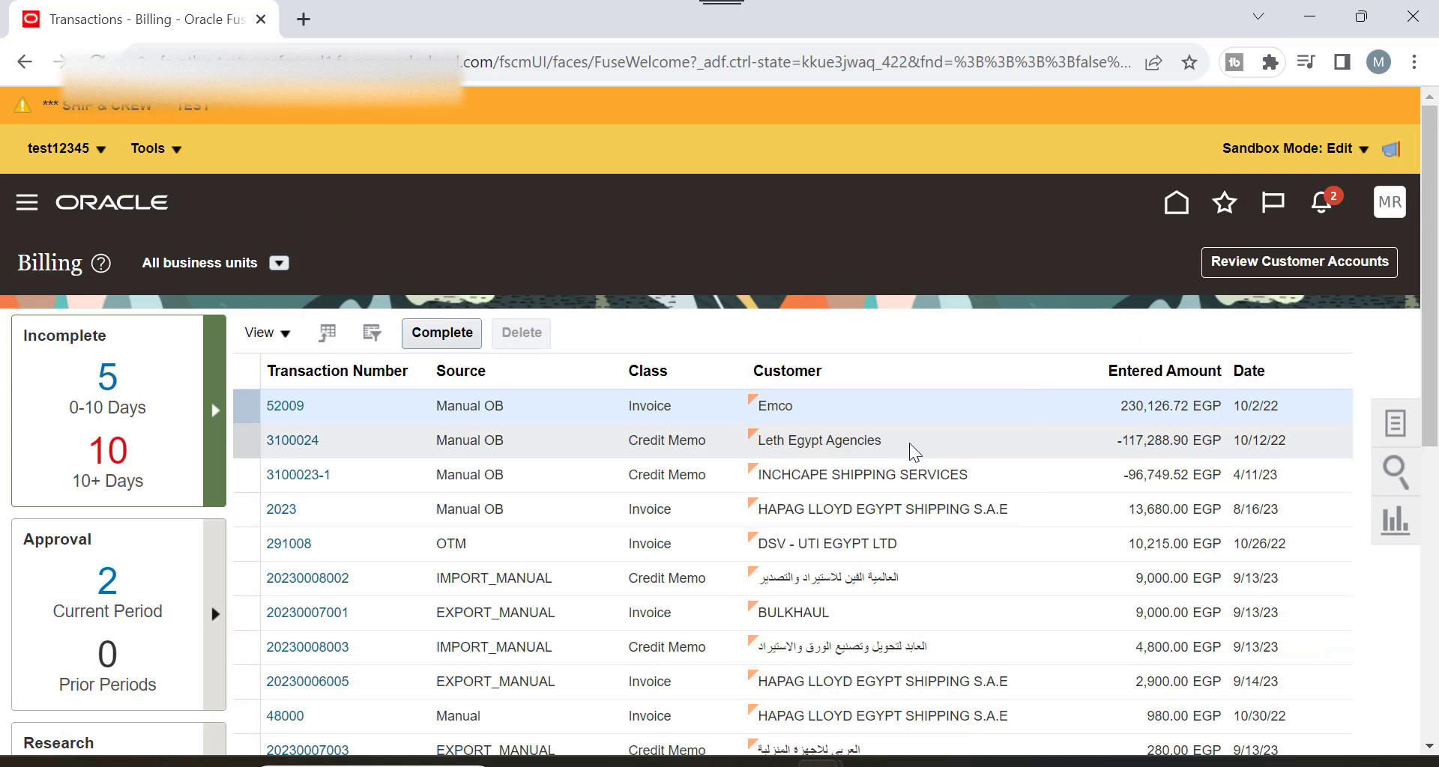
Browse the transaction rows (credit memo 3100024, a 2023 invoice) and open invoice 48000.
click(552, 449)
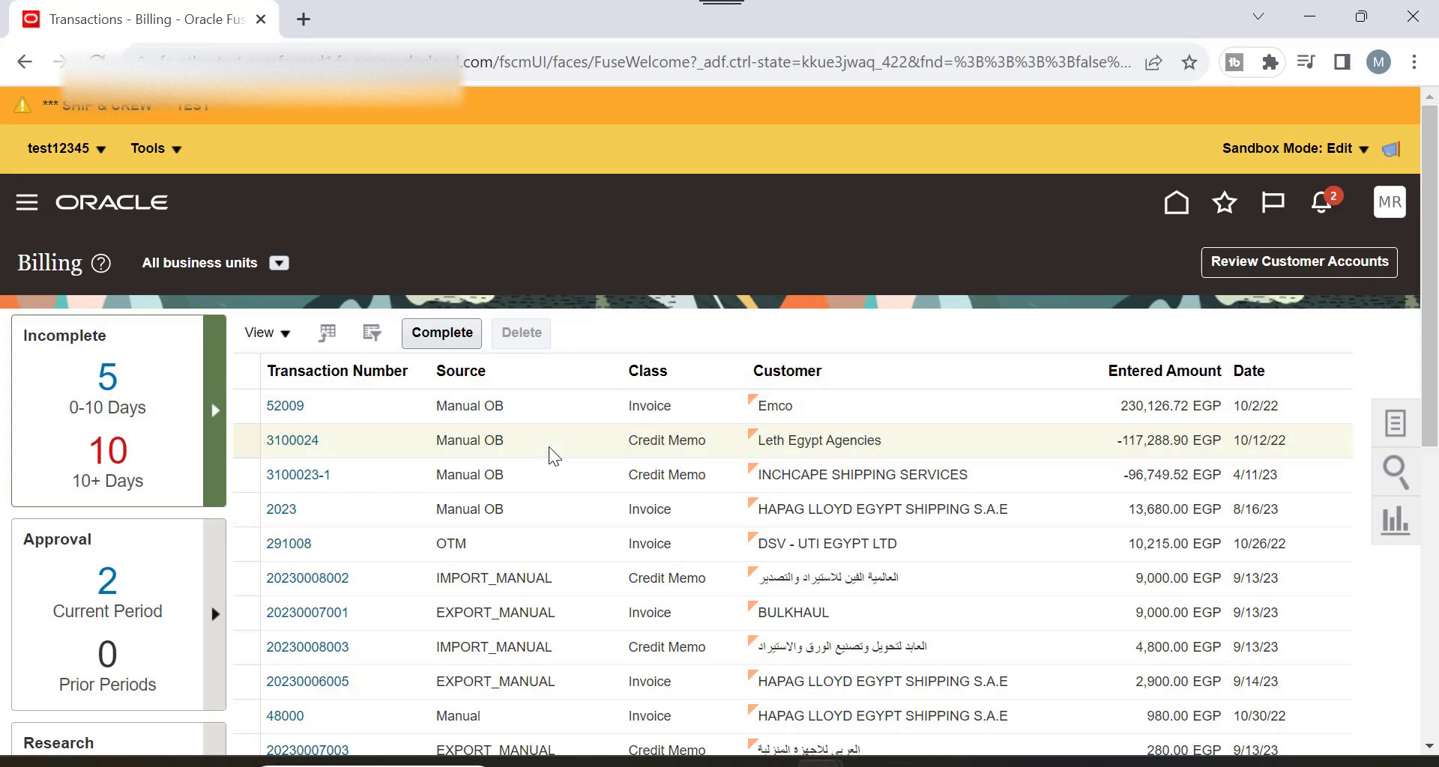
scroll(552, 463, down, 1)
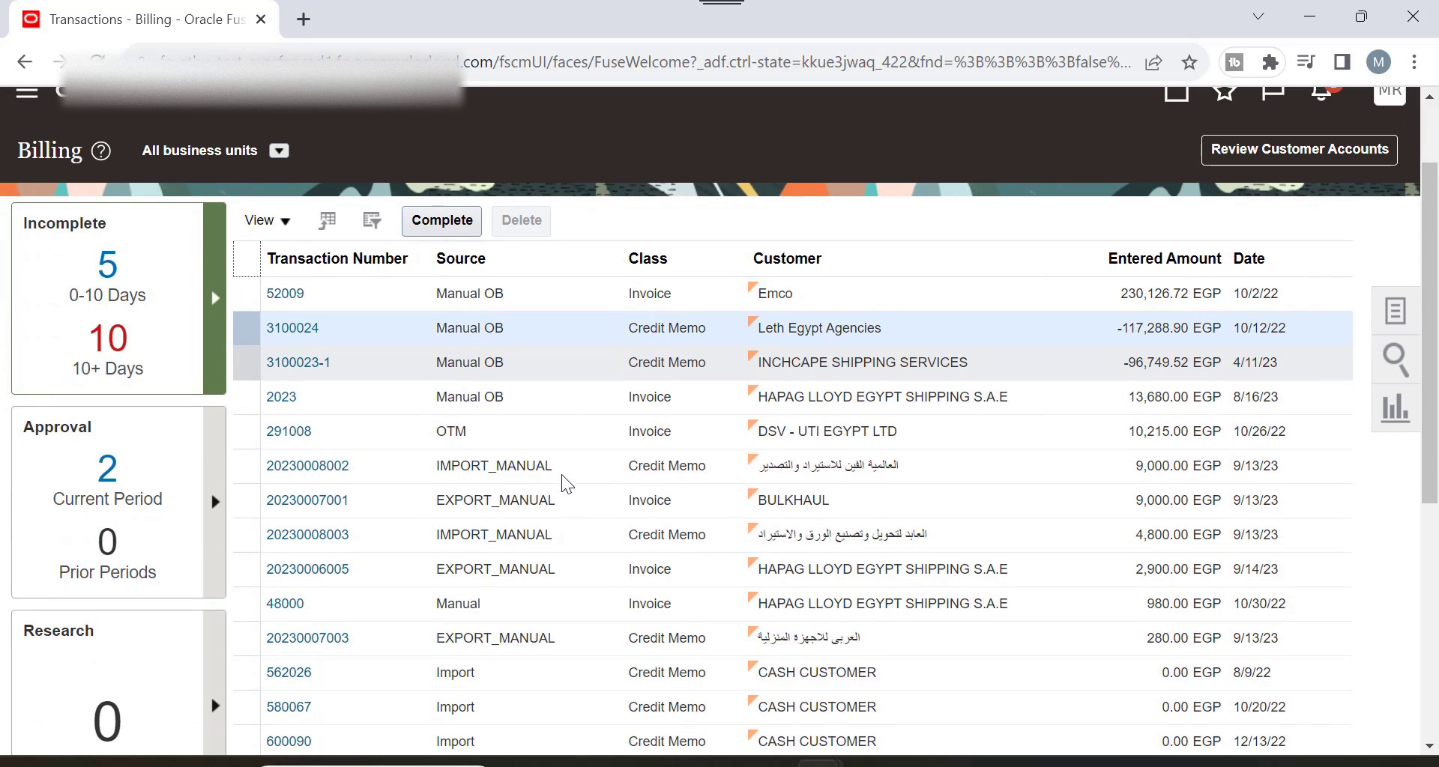
click(543, 402)
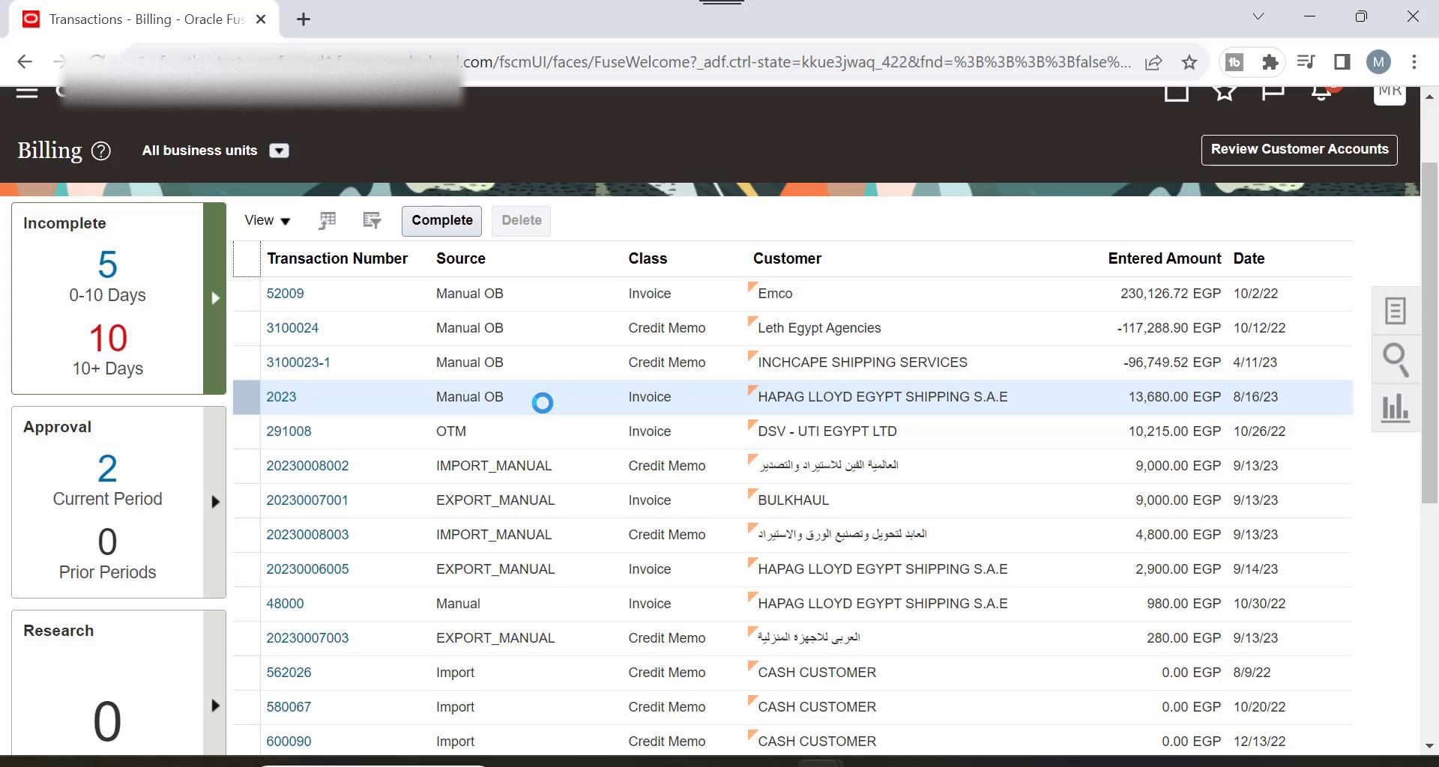
scroll(542, 403, down, 2)
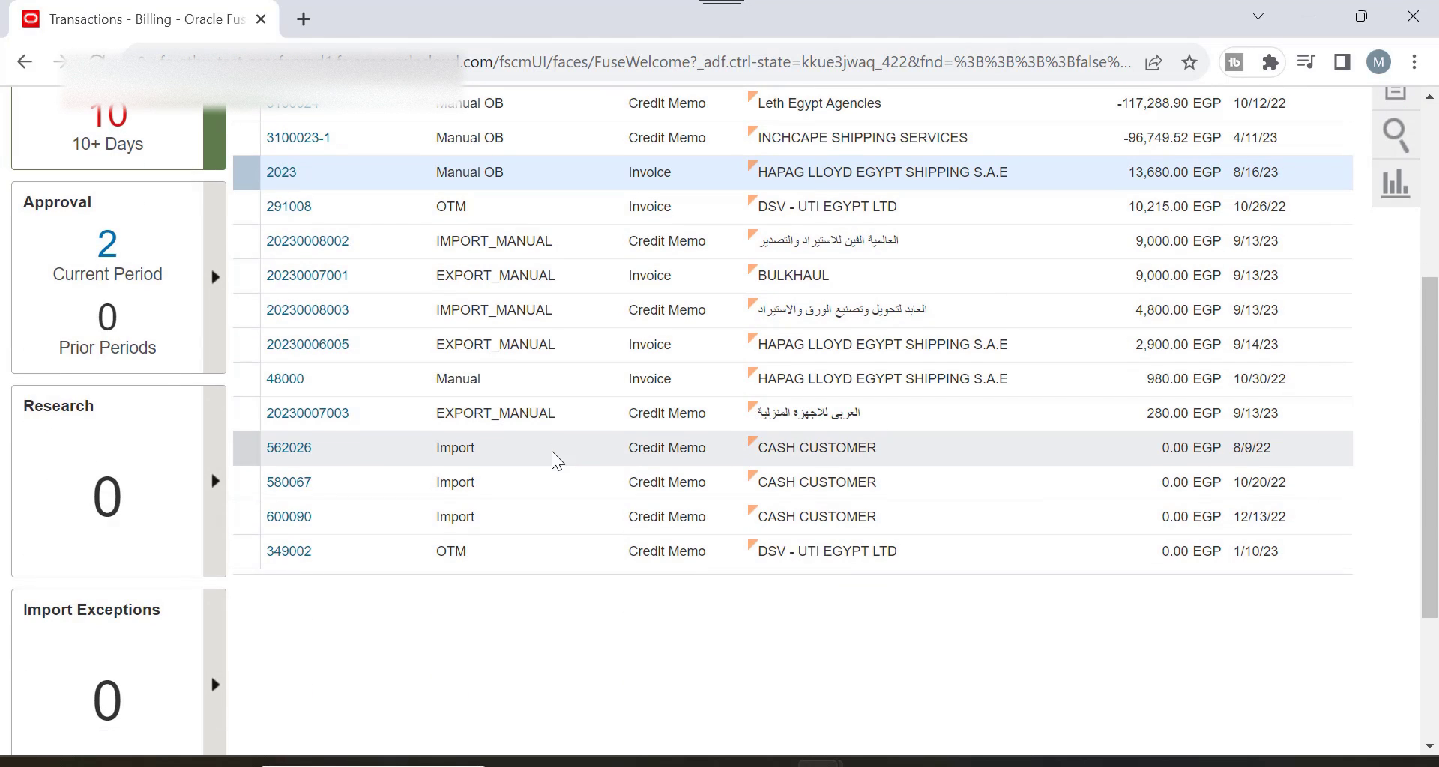
click(555, 382)
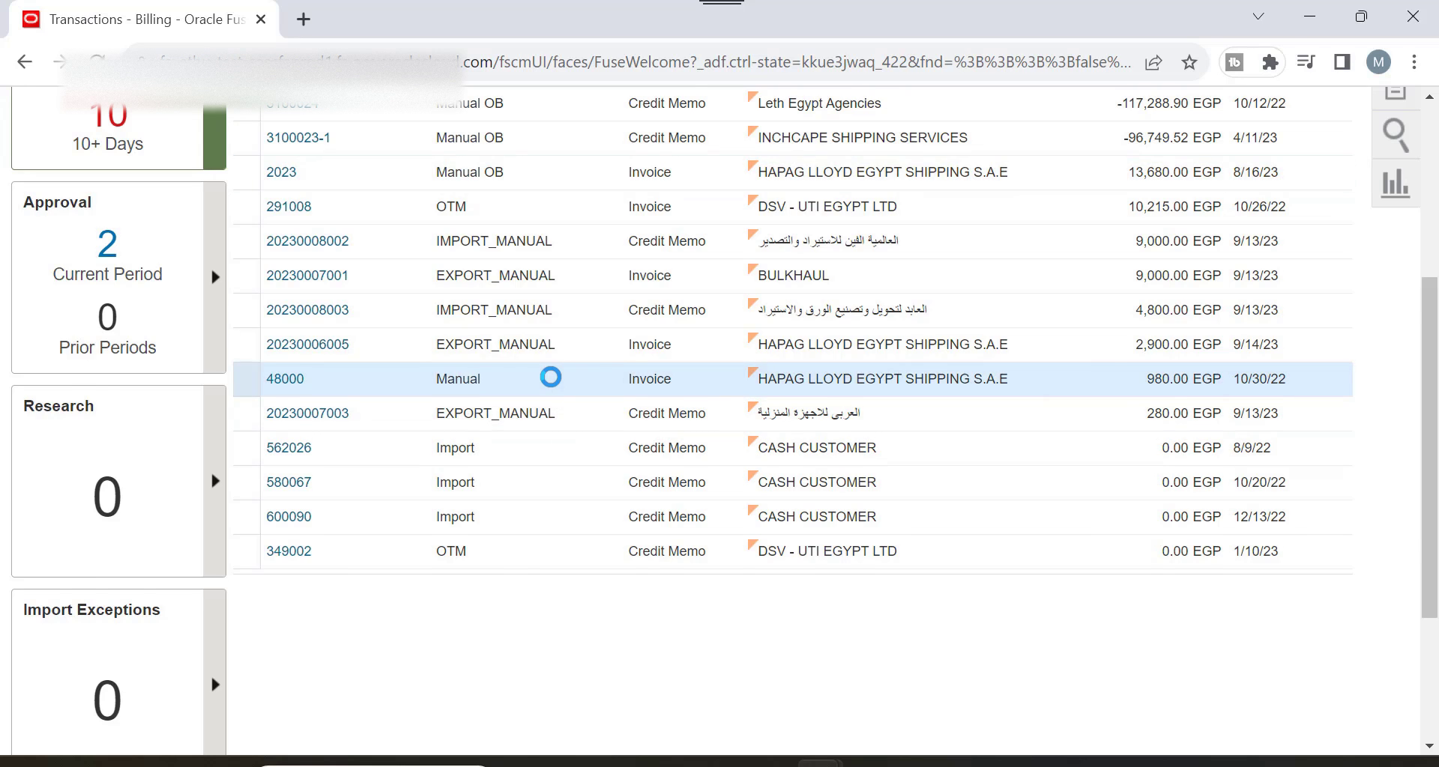
scroll(551, 377, down, 1)
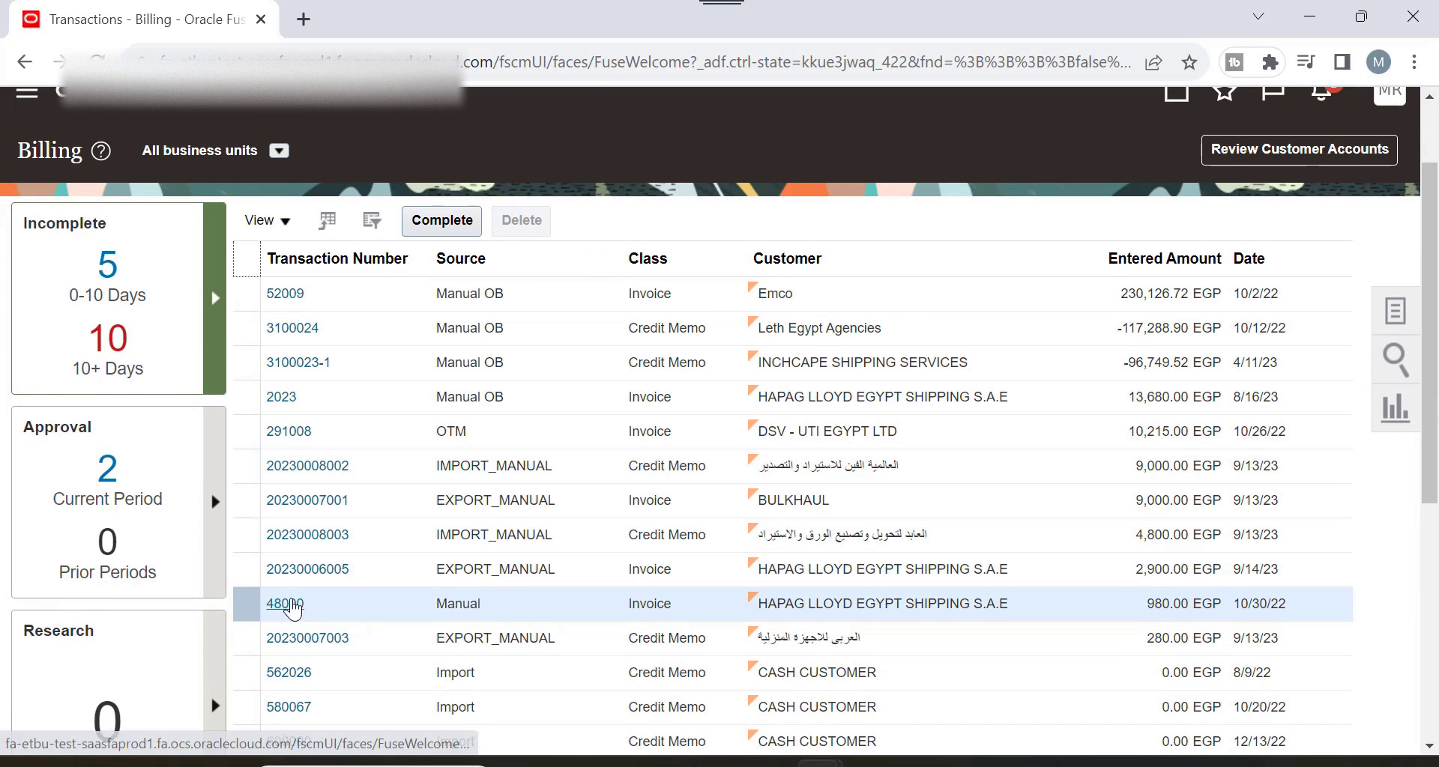
click(292, 605)
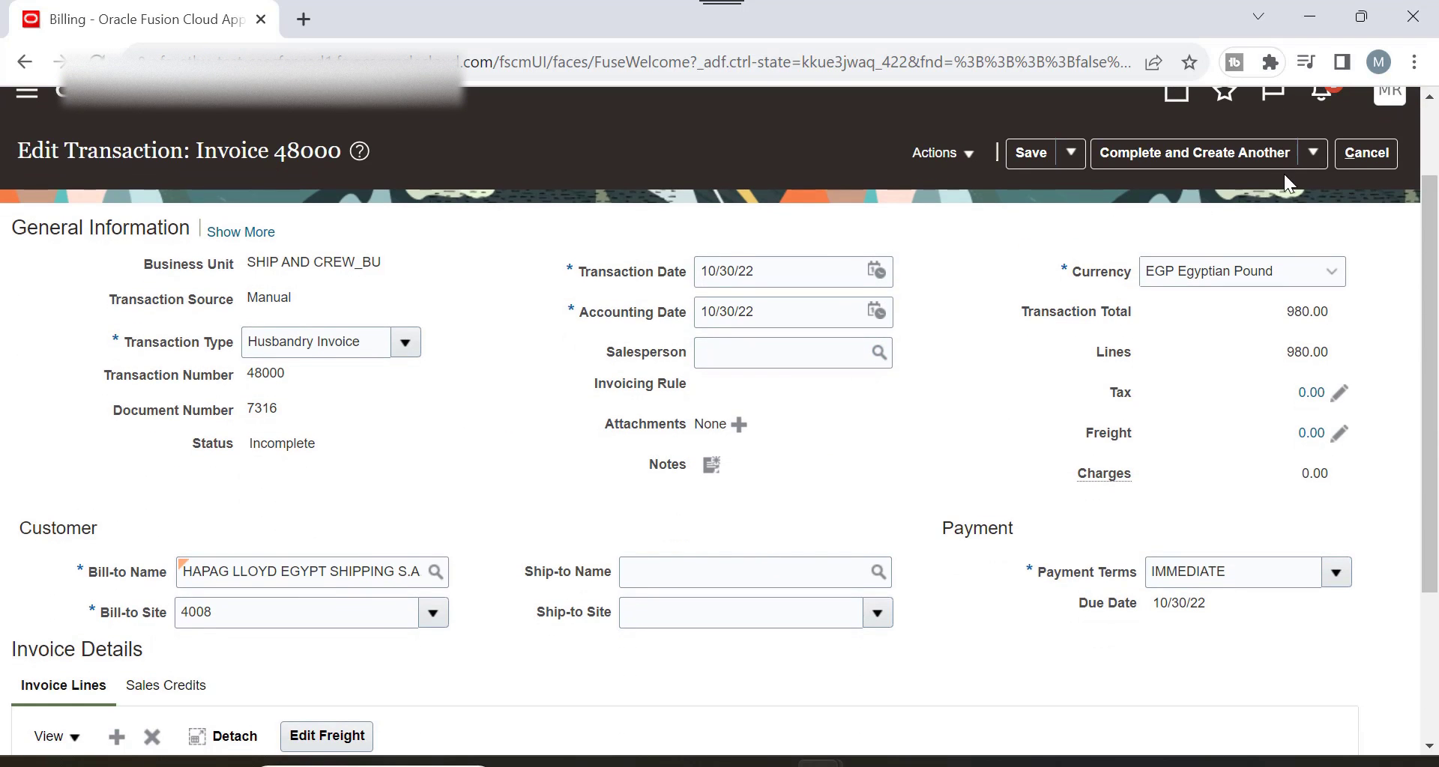
Leave invoice 48000 discarding unsaved changes, and bring up the quick transaction search panel.
click(1364, 154)
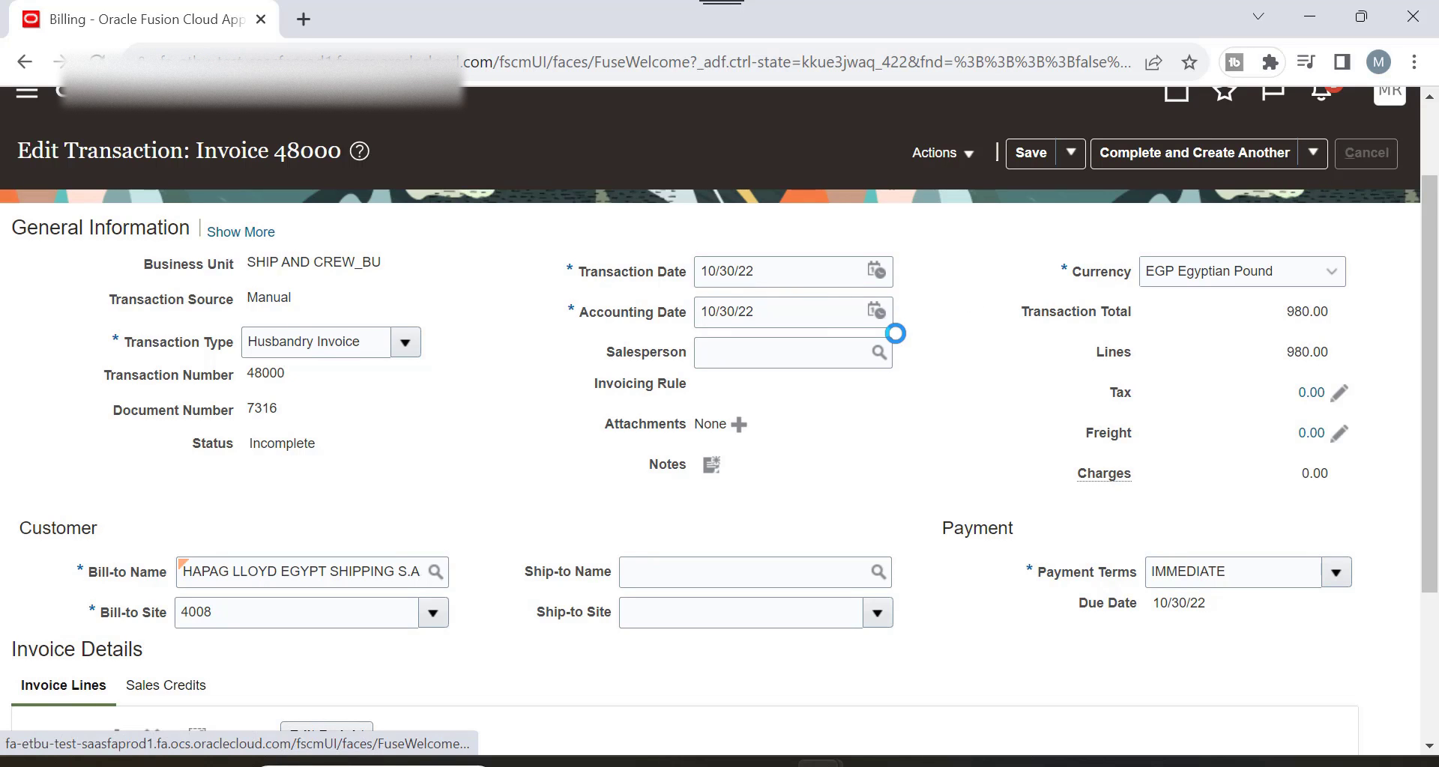
click(980, 452)
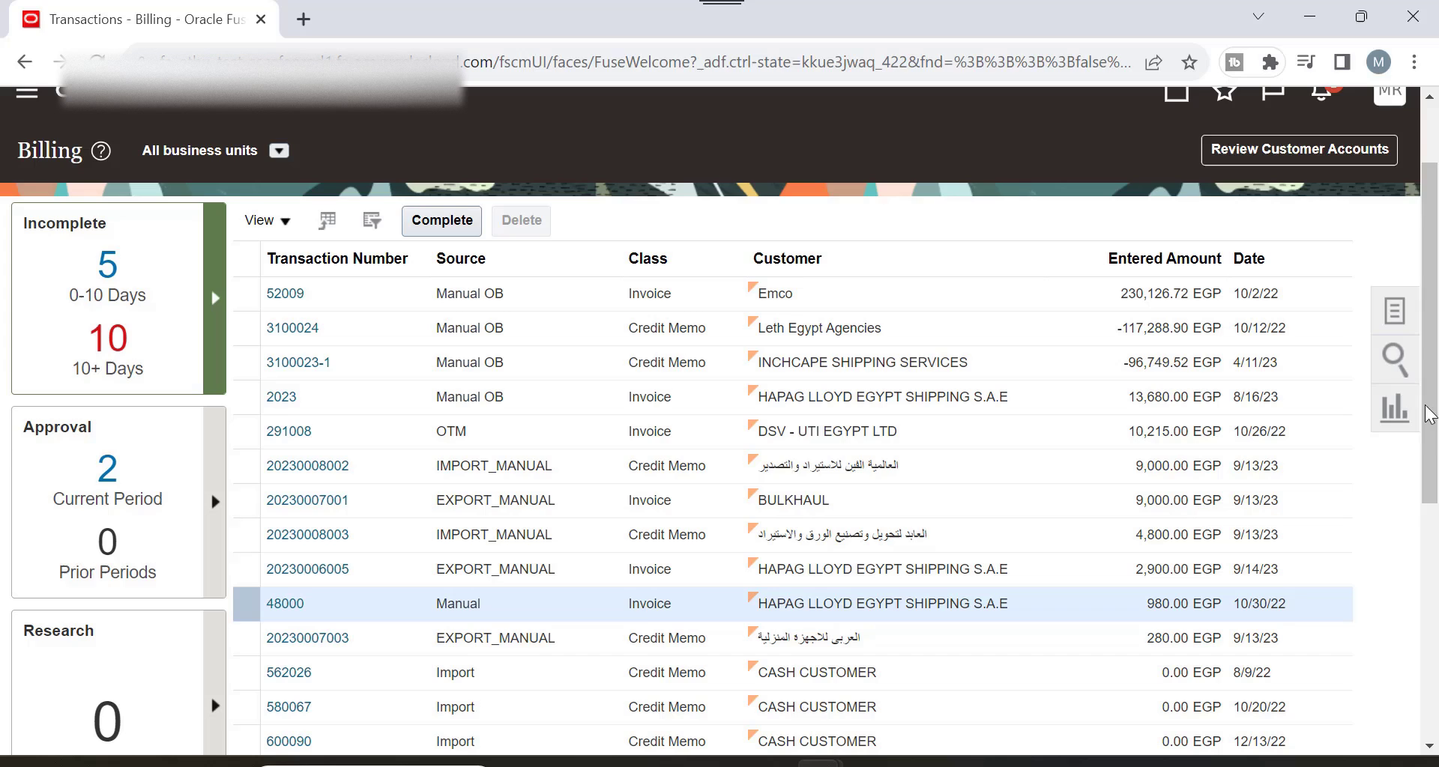
click(1396, 360)
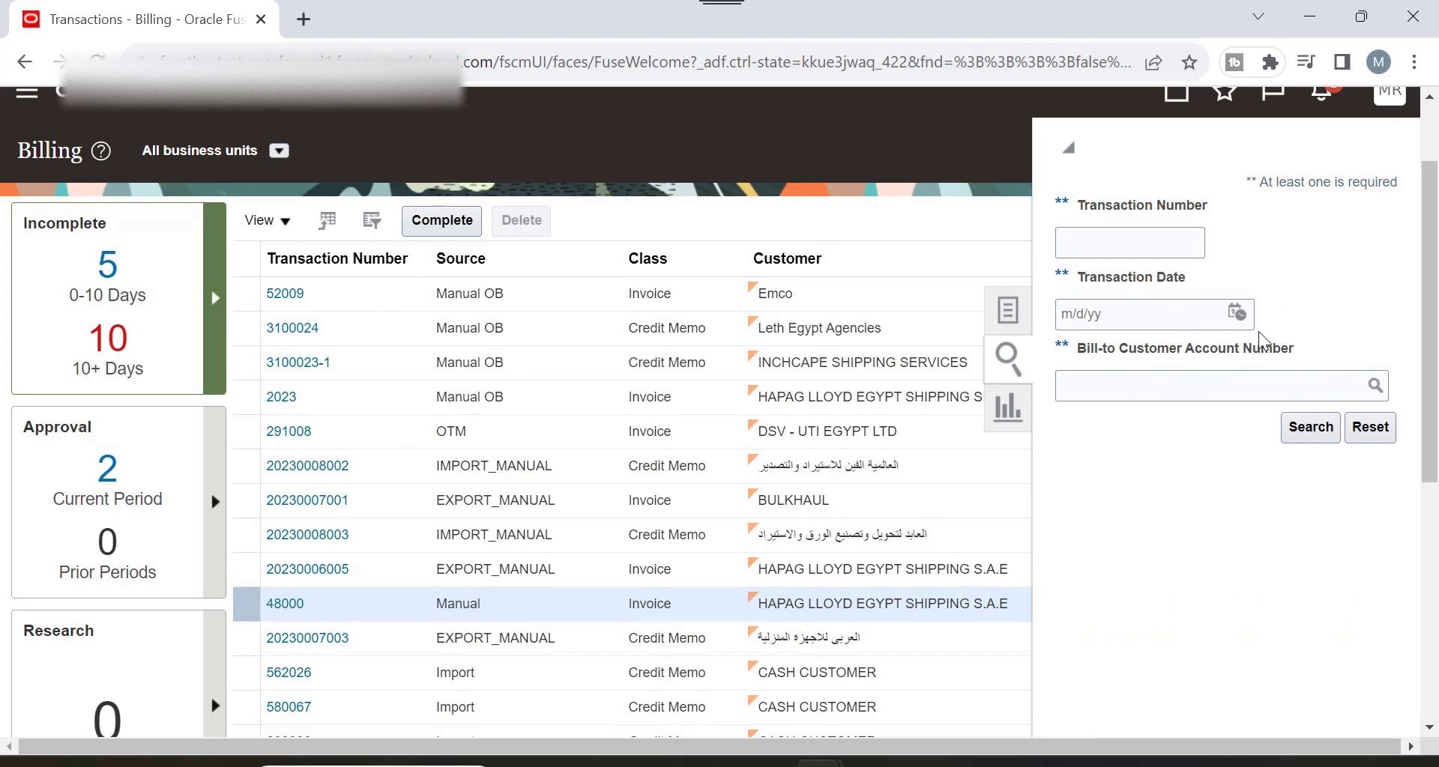
Search transactions by transaction date 1 September 2023.
click(1151, 252)
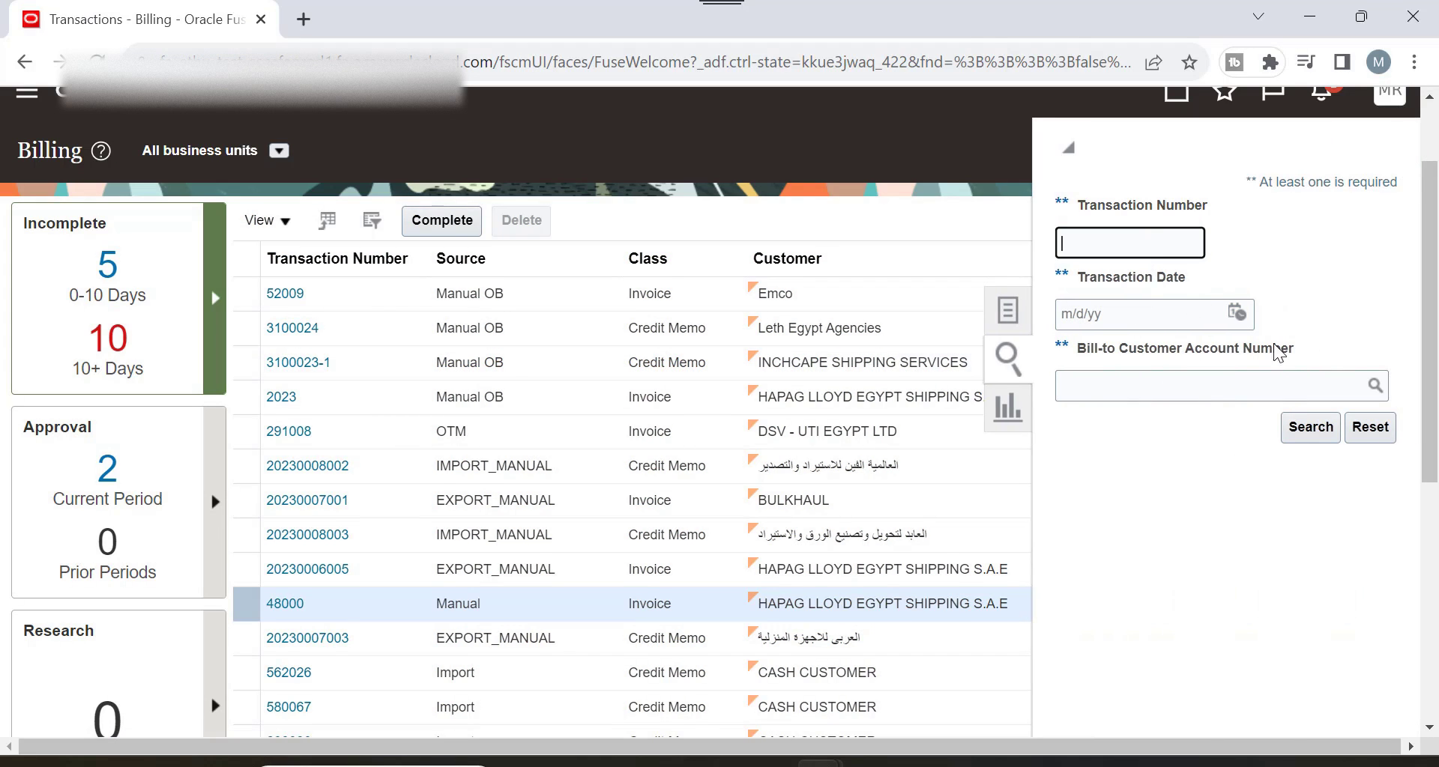
click(1236, 312)
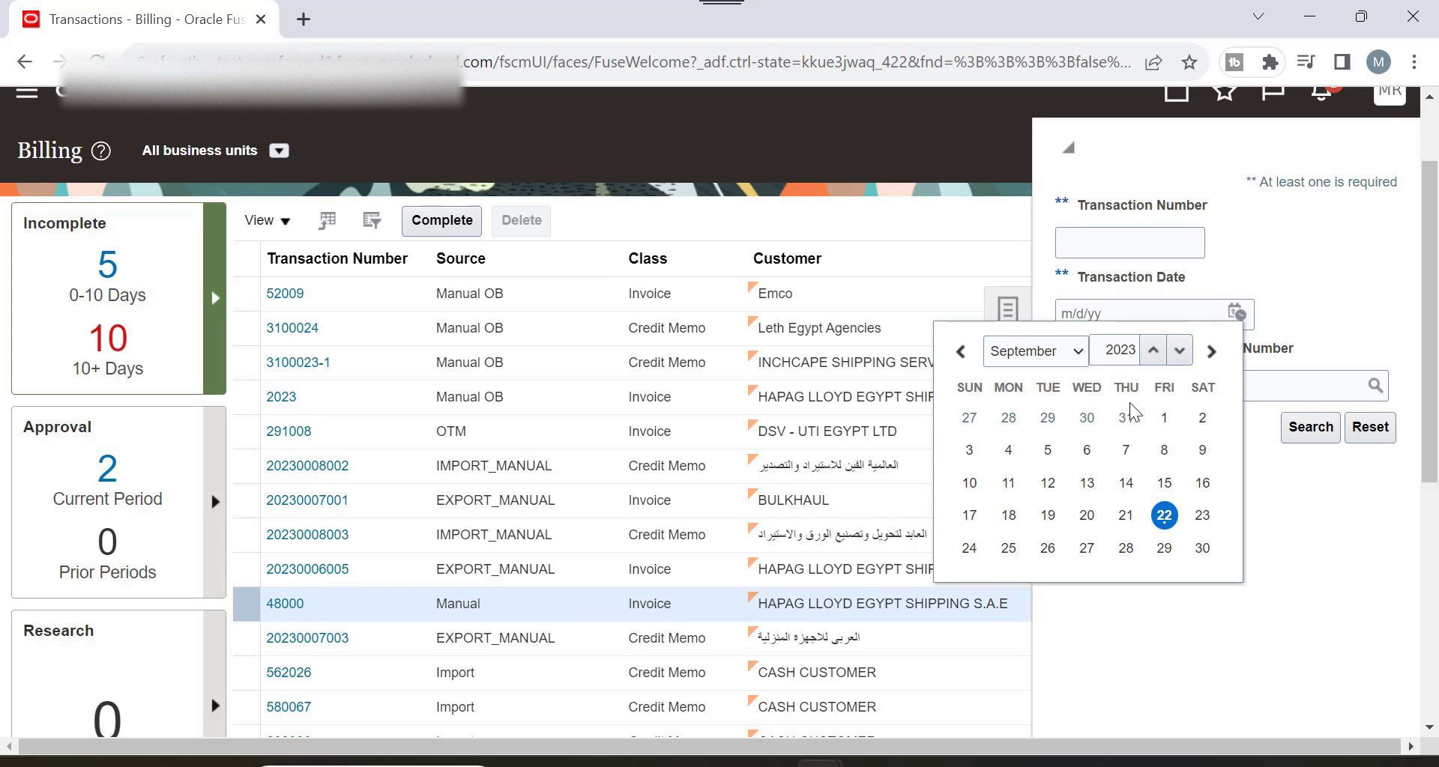
click(1163, 417)
click(1304, 441)
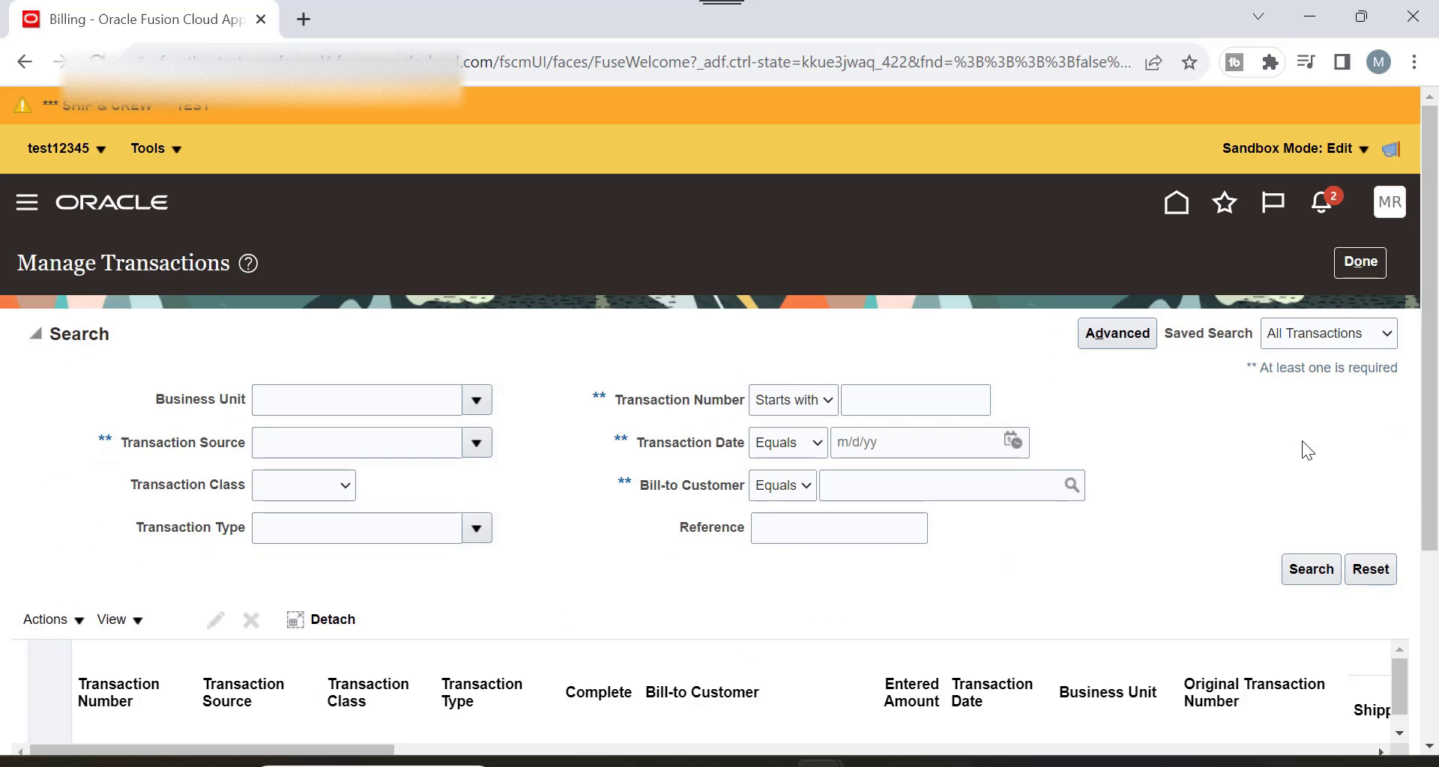
Return to the Billing transaction list and show the list of billing tasks.
scroll(767, 438, down, 3)
scroll(1167, 347, up, 3)
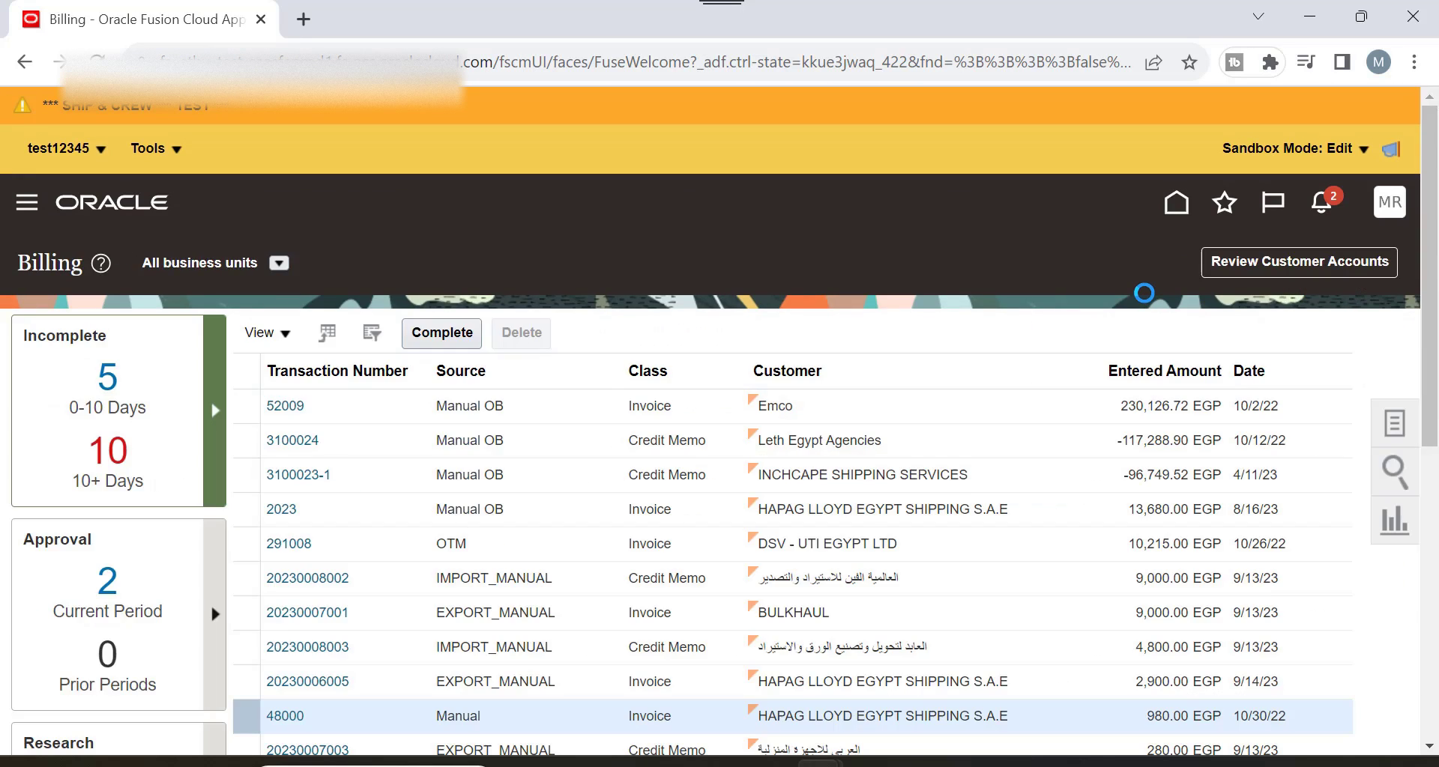
scroll(686, 360, down, 3)
scroll(688, 358, down, 2)
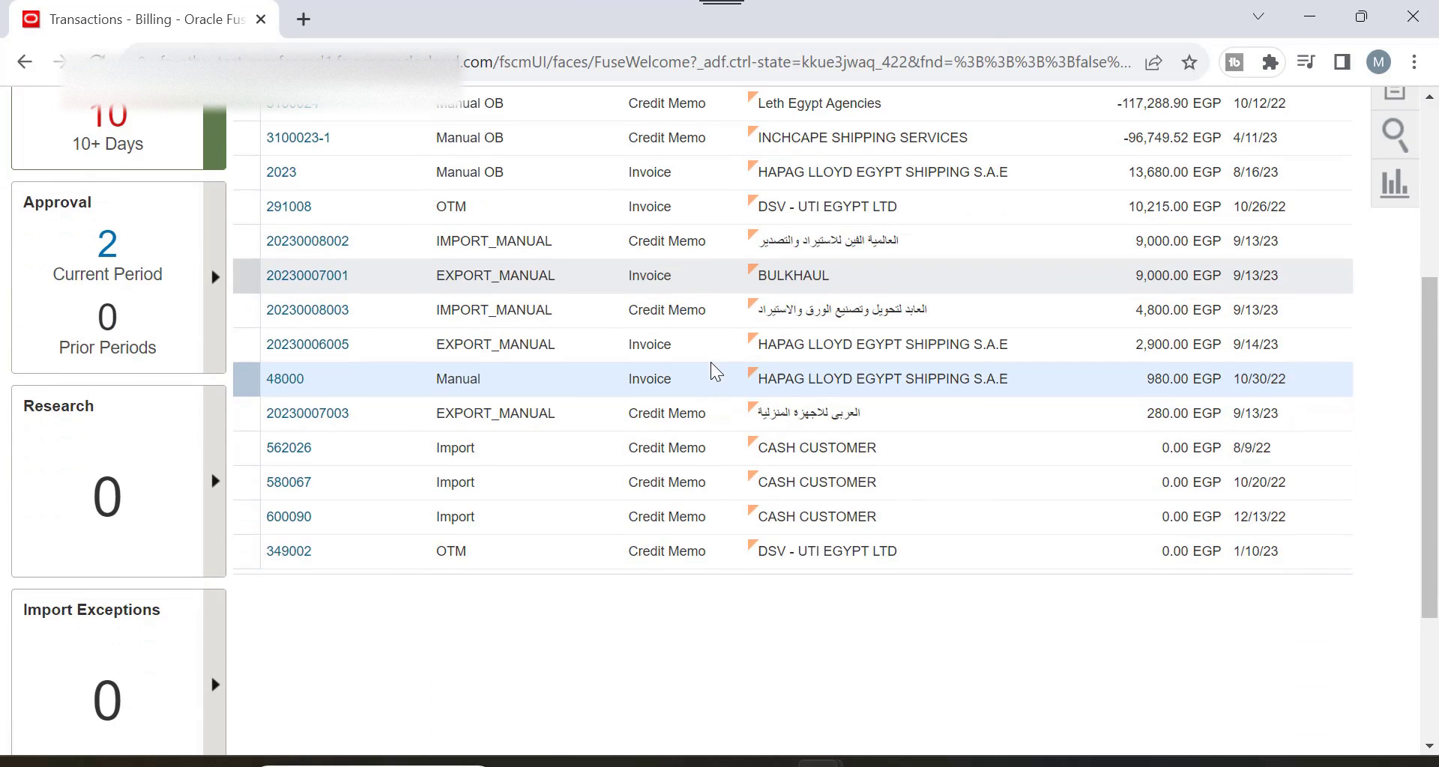
scroll(1197, 418, down, 2)
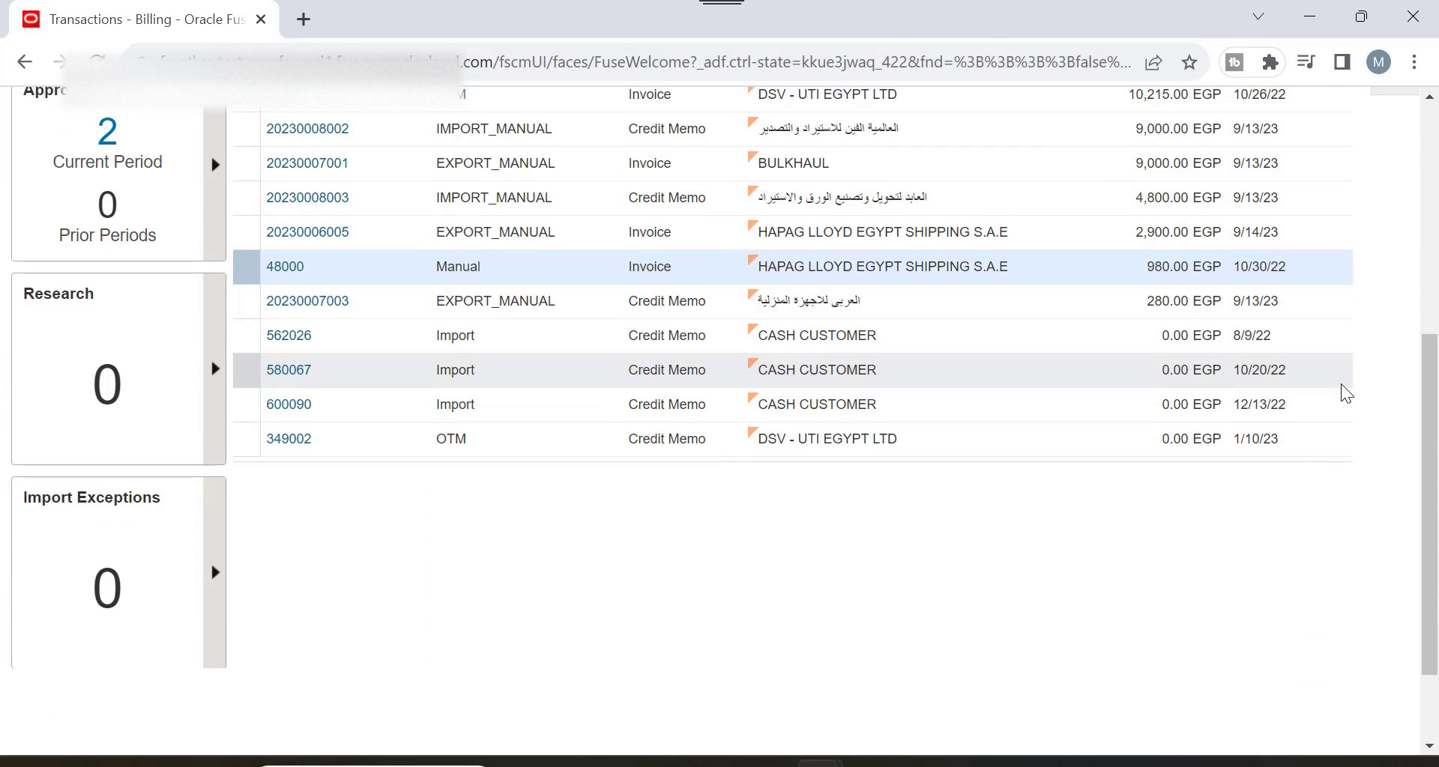
scroll(1276, 411, up, 8)
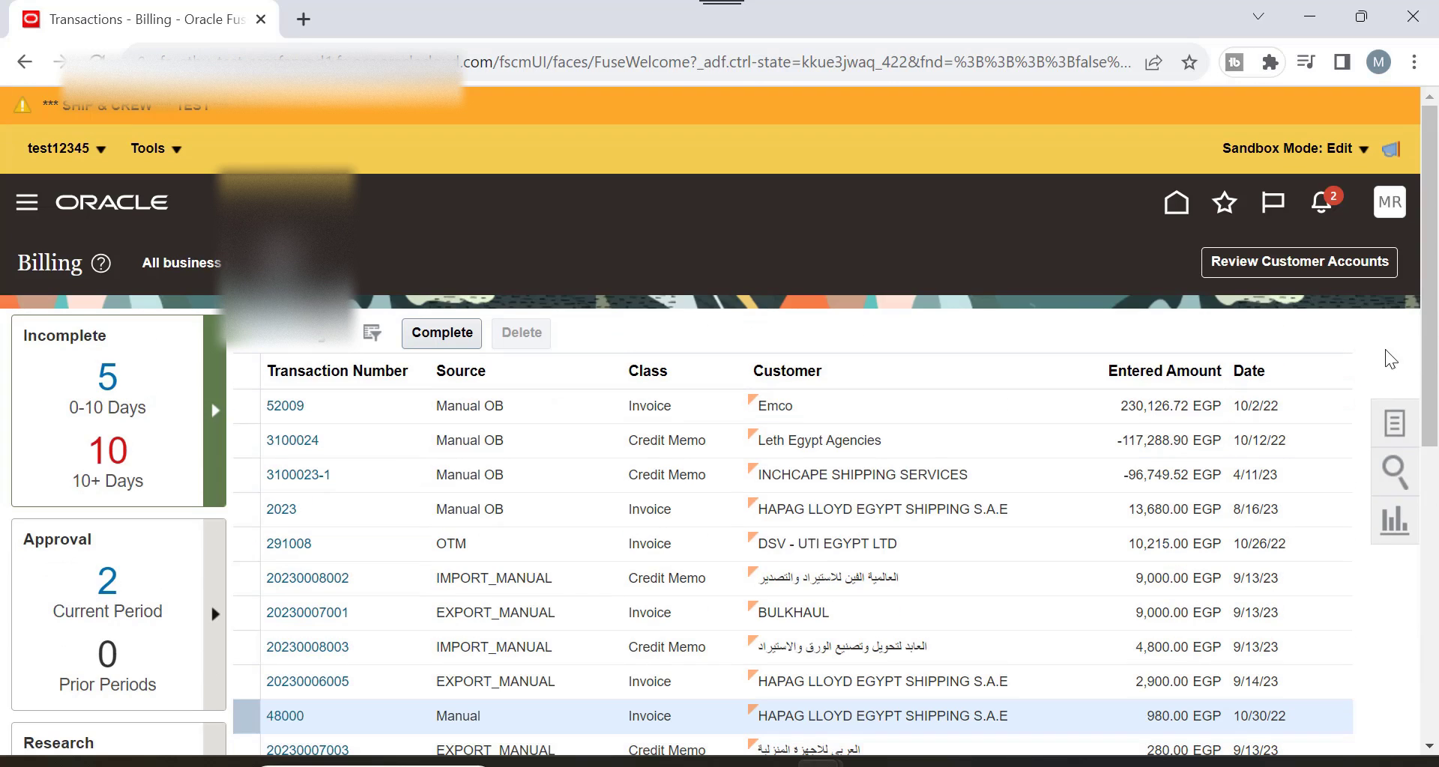
click(1394, 424)
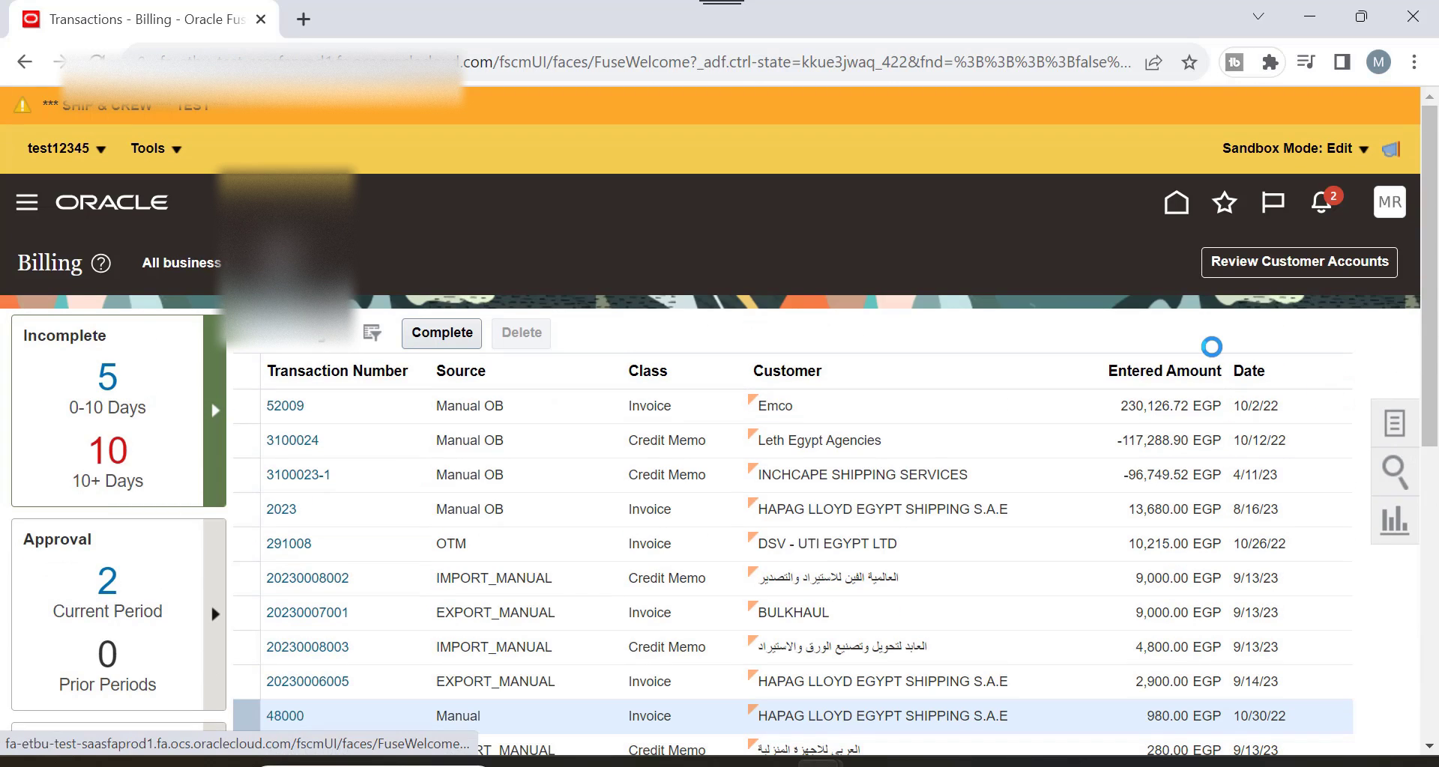
Create a transaction with business unit SHIP AND CREW_BU, source Manual and type Invoice.
click(1202, 282)
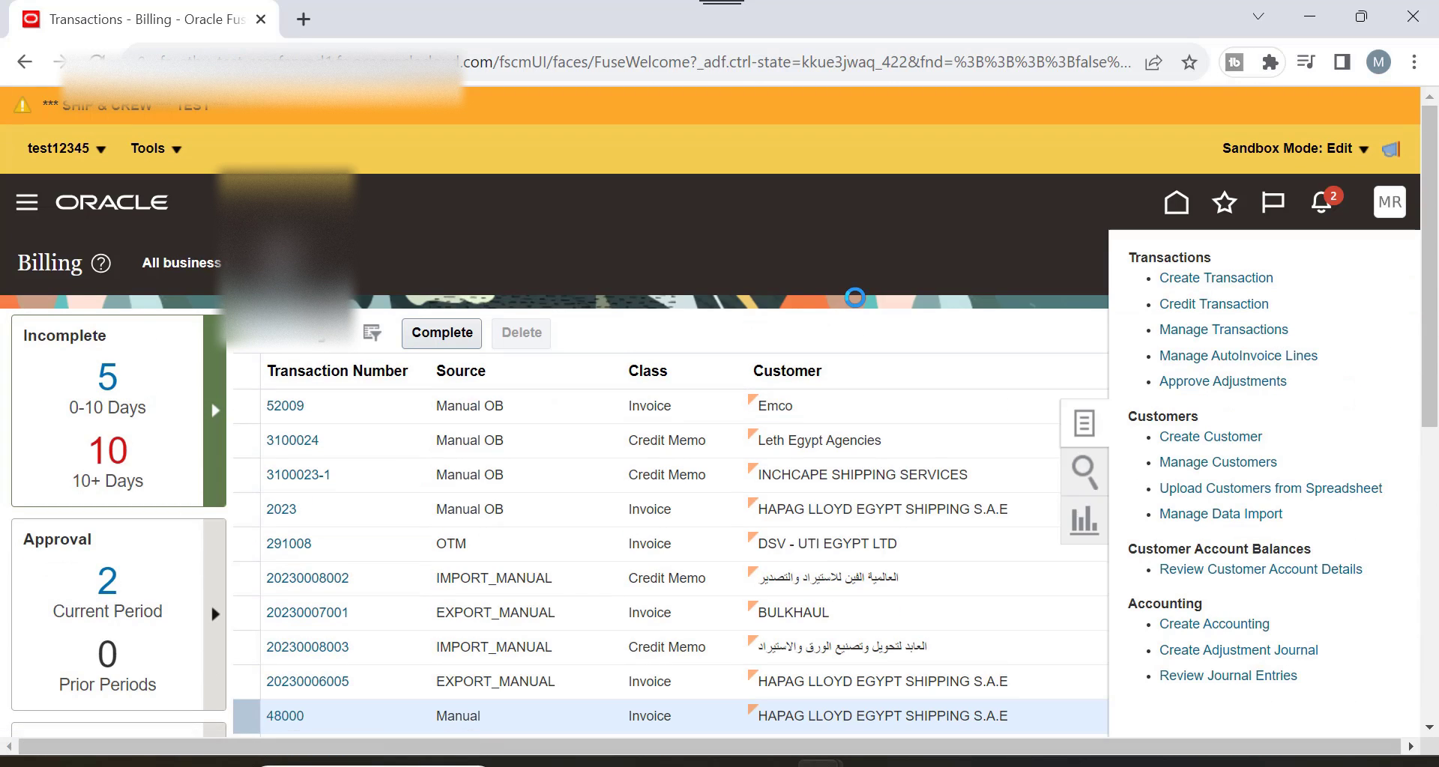
scroll(409, 221, down, 2)
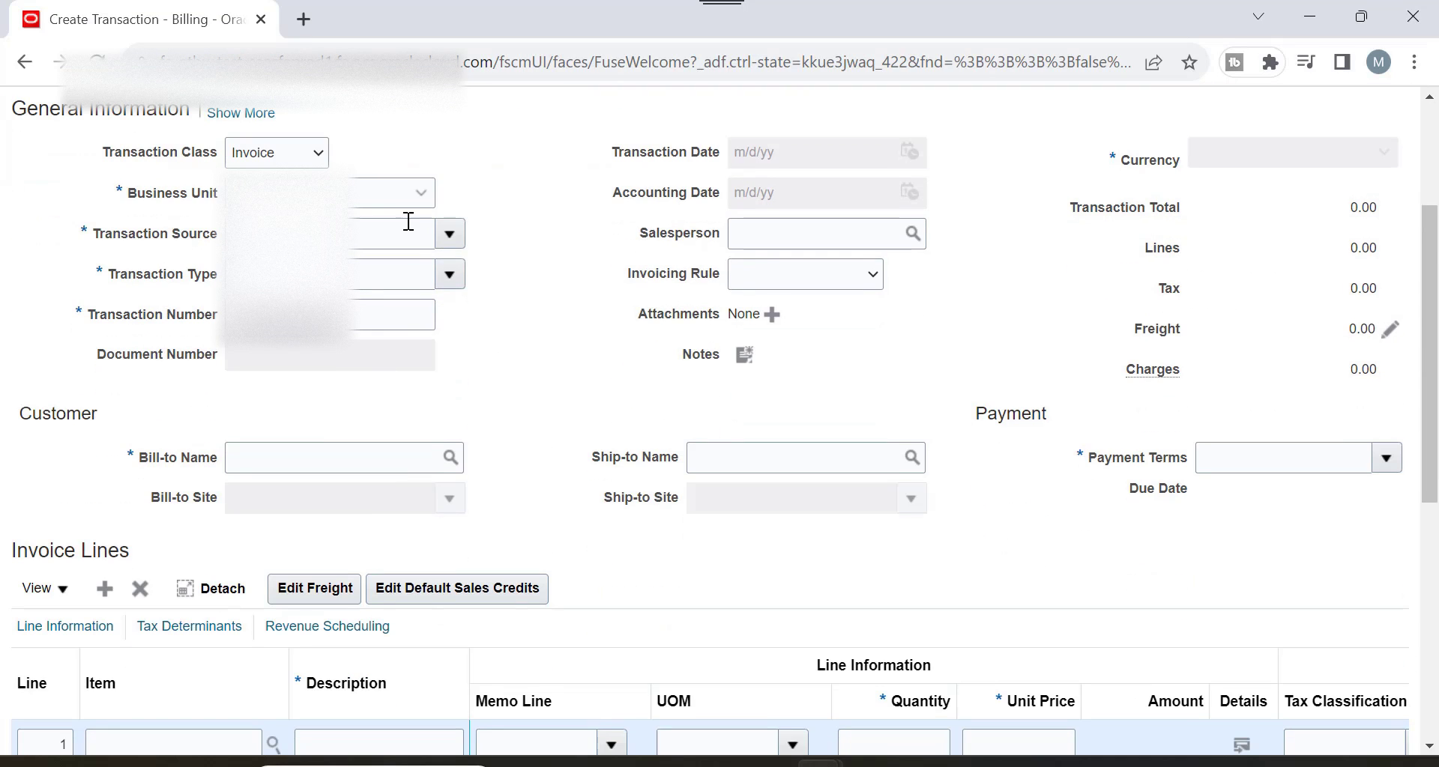
click(421, 197)
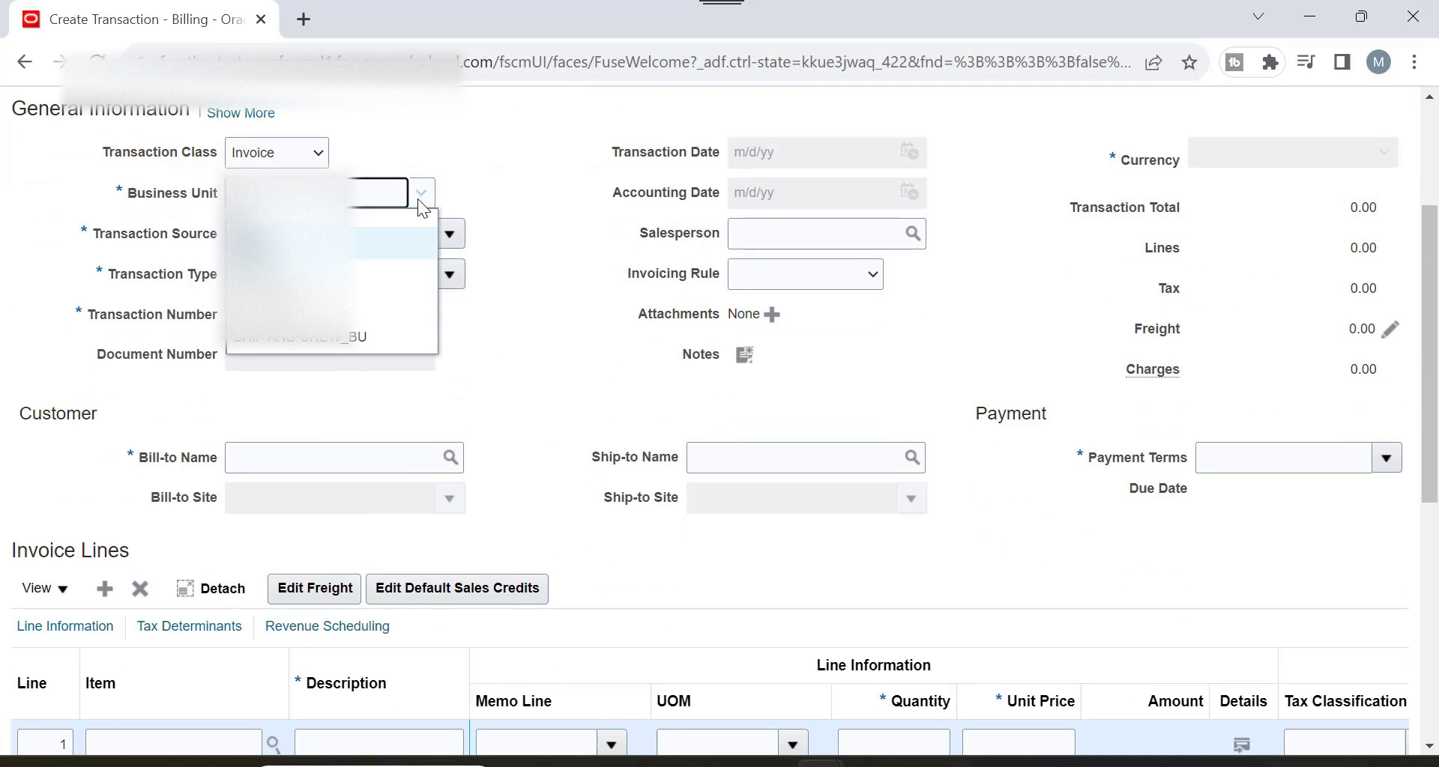
click(336, 341)
scroll(451, 255, down, 2)
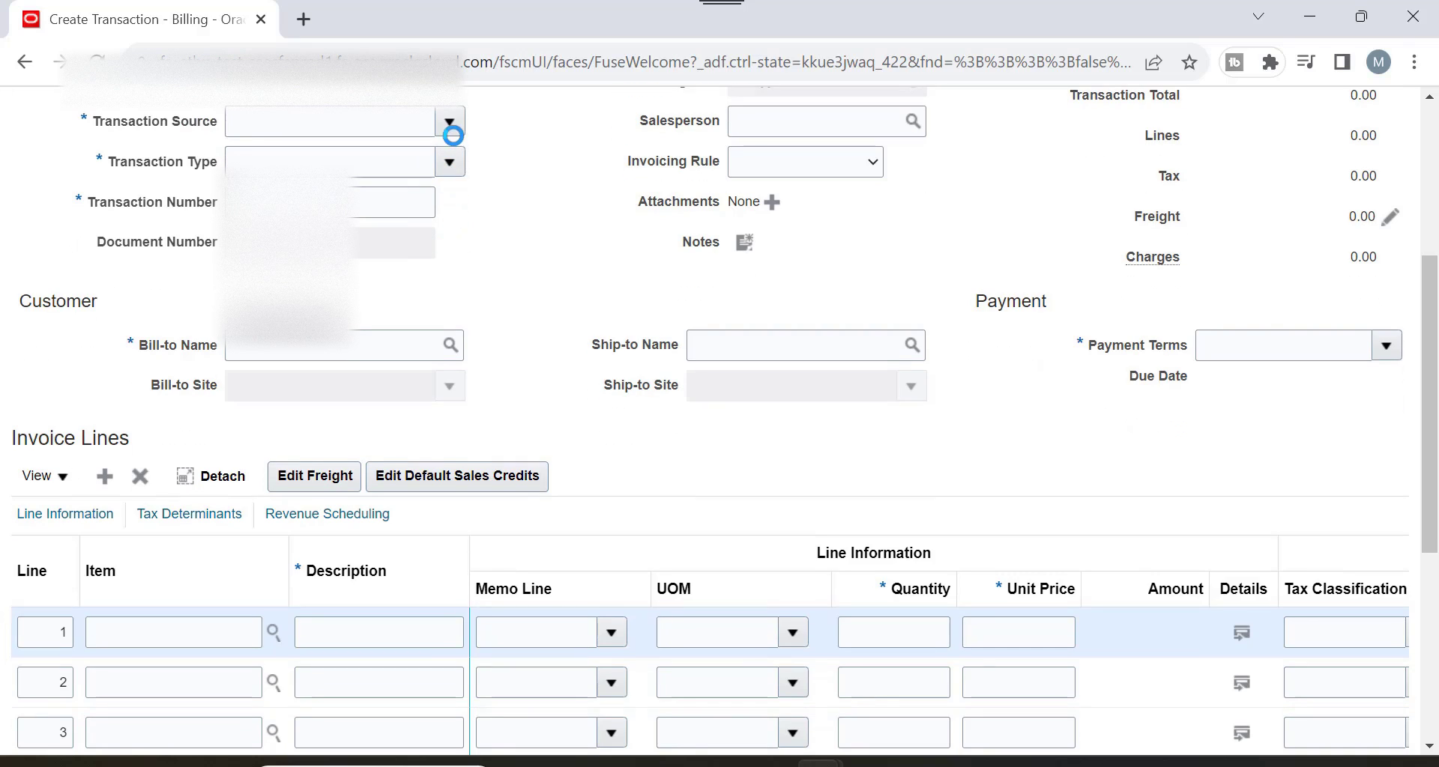
click(453, 129)
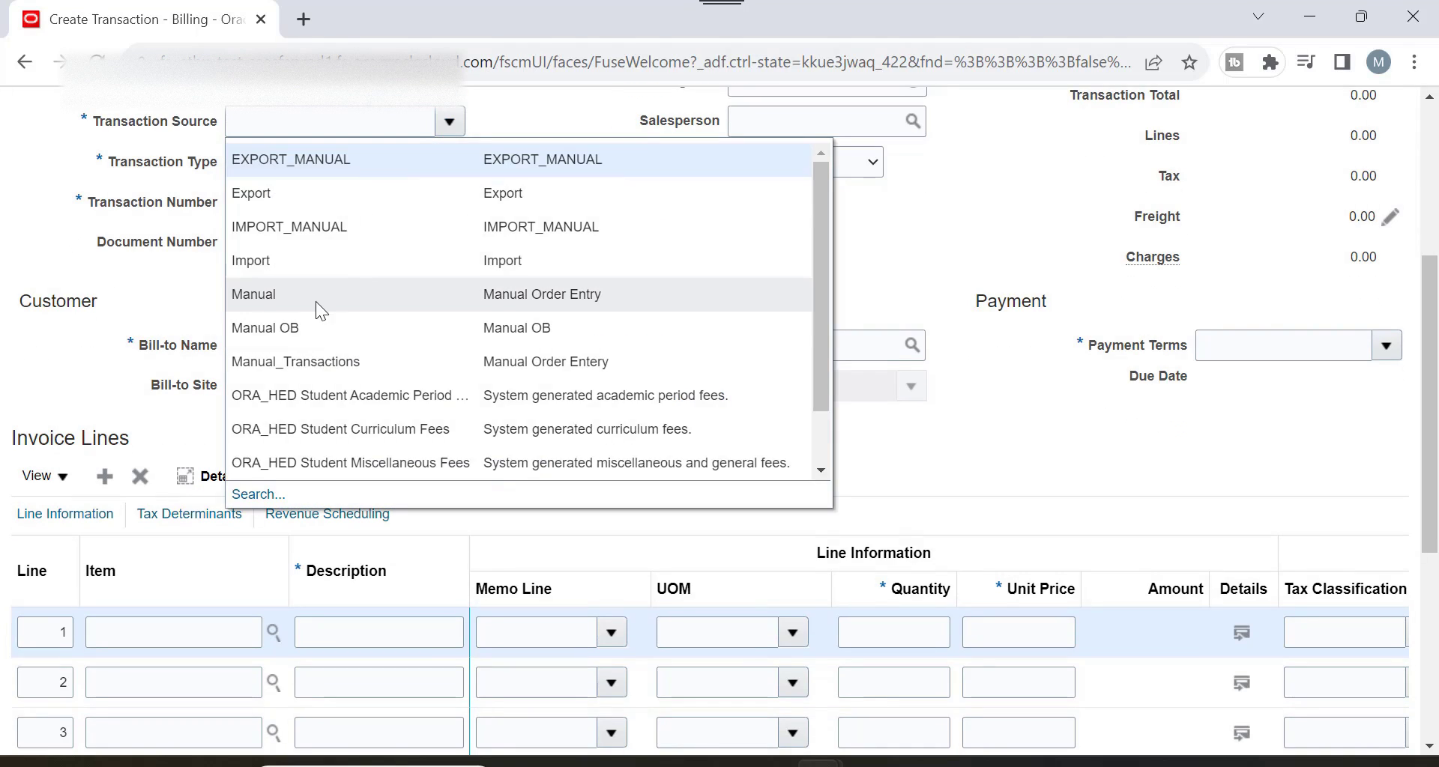
click(316, 302)
click(452, 165)
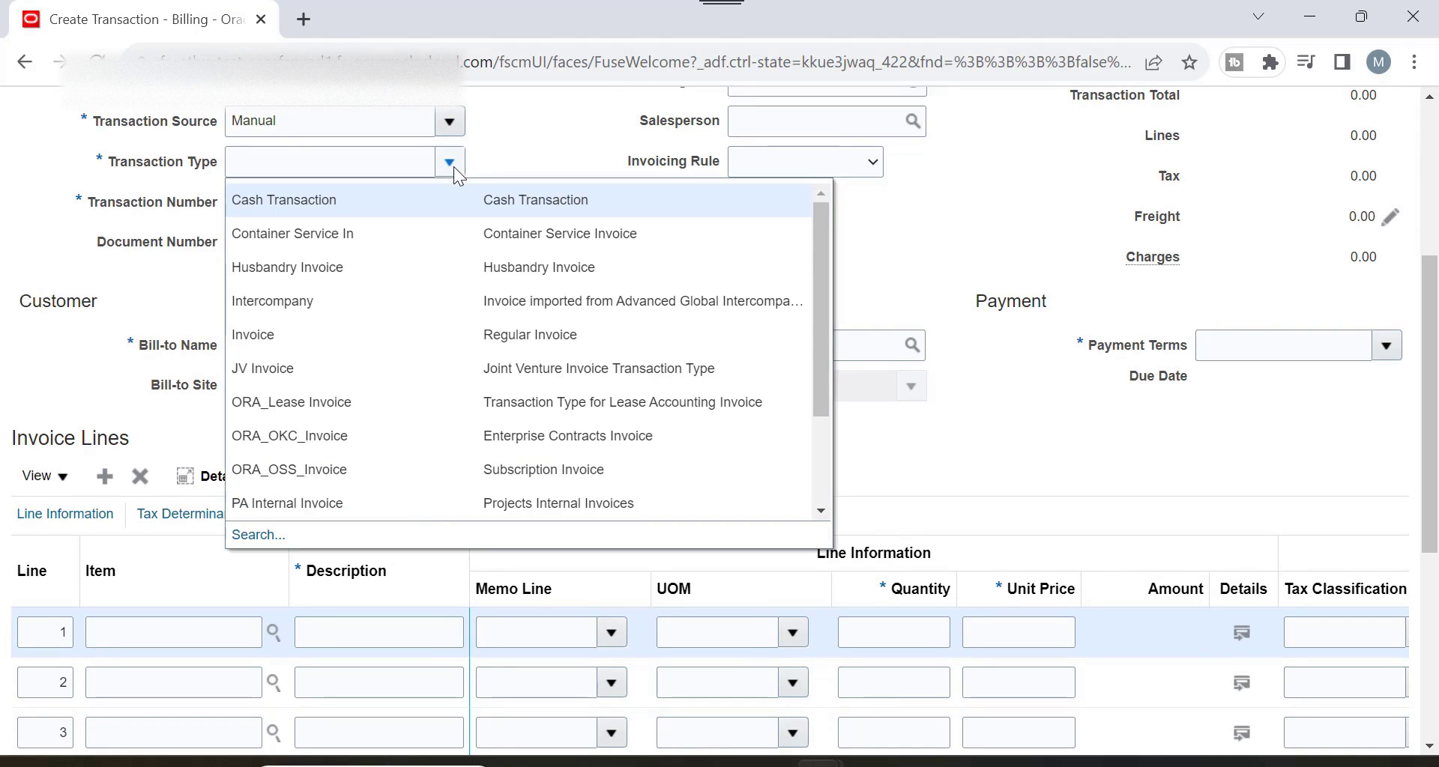
click(365, 328)
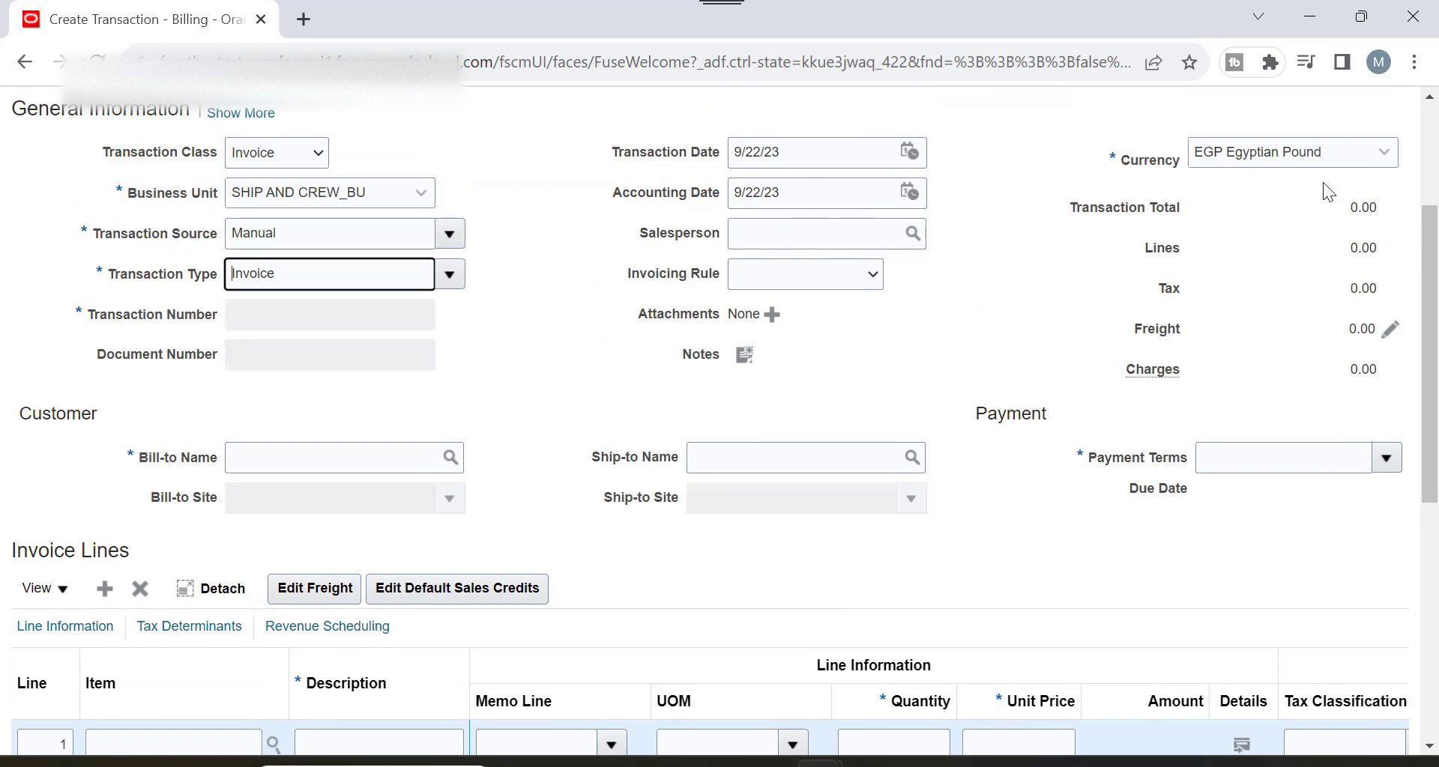
scroll(1247, 239, down, 1)
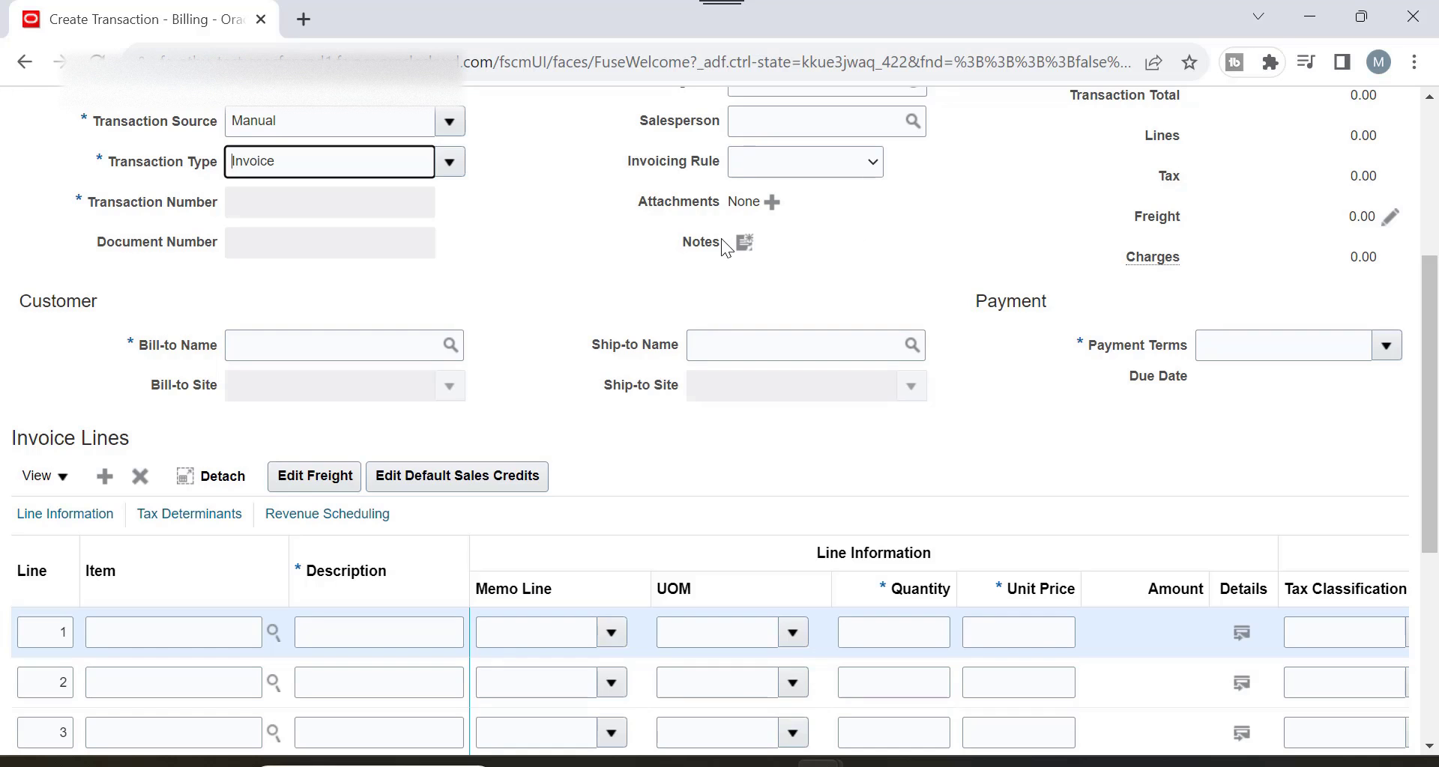
scroll(577, 291, down, 2)
Search bill-to customers by name 'a' and dismiss the too-short search error.
click(365, 229)
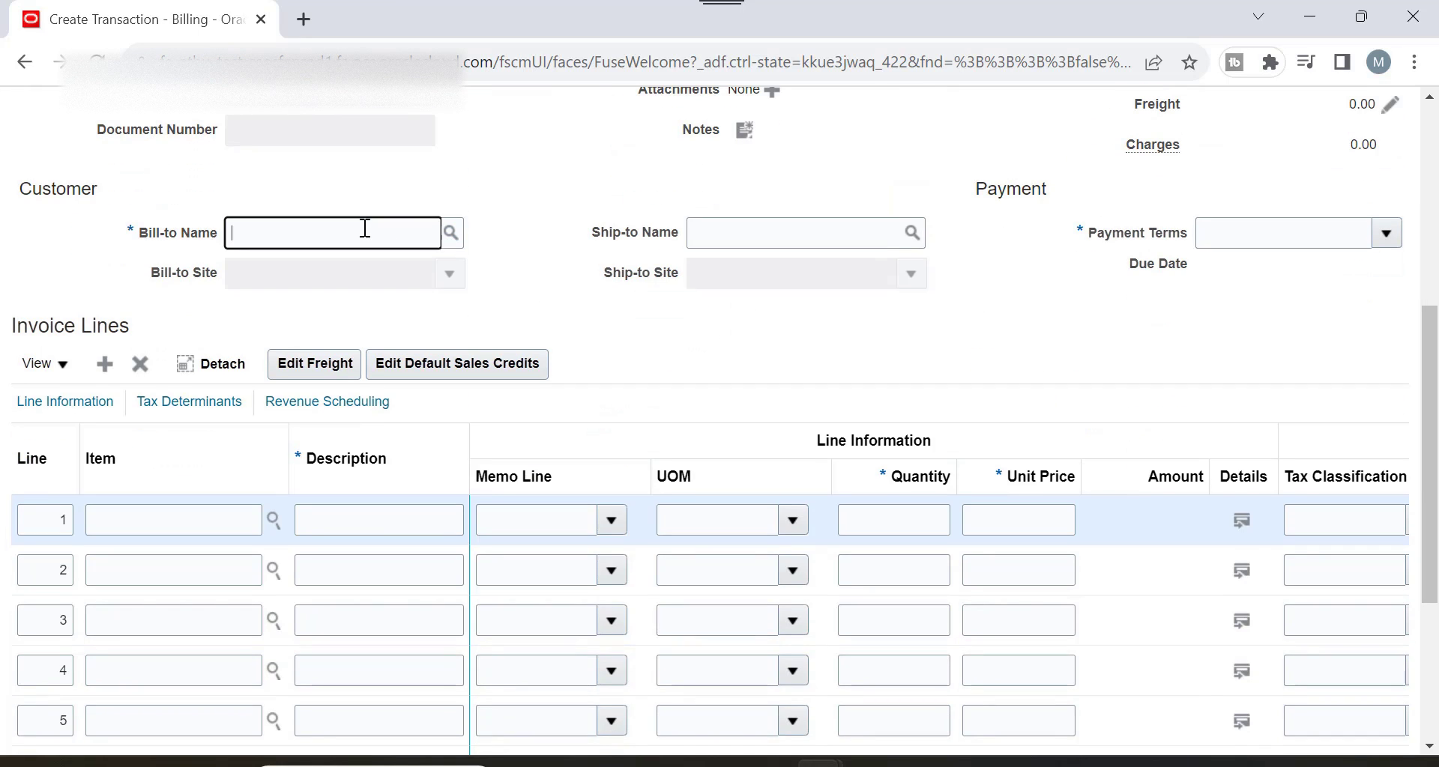
click(447, 238)
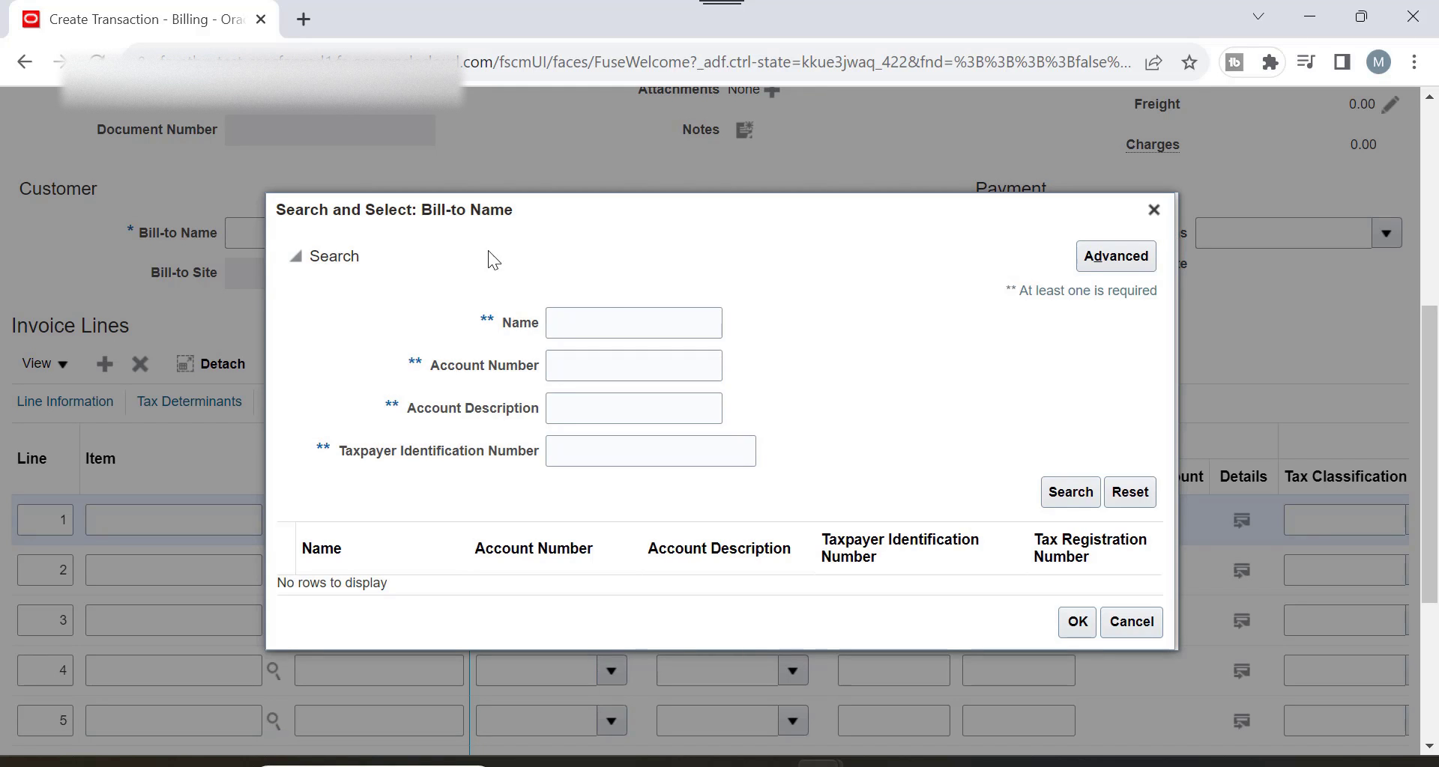
click(655, 332)
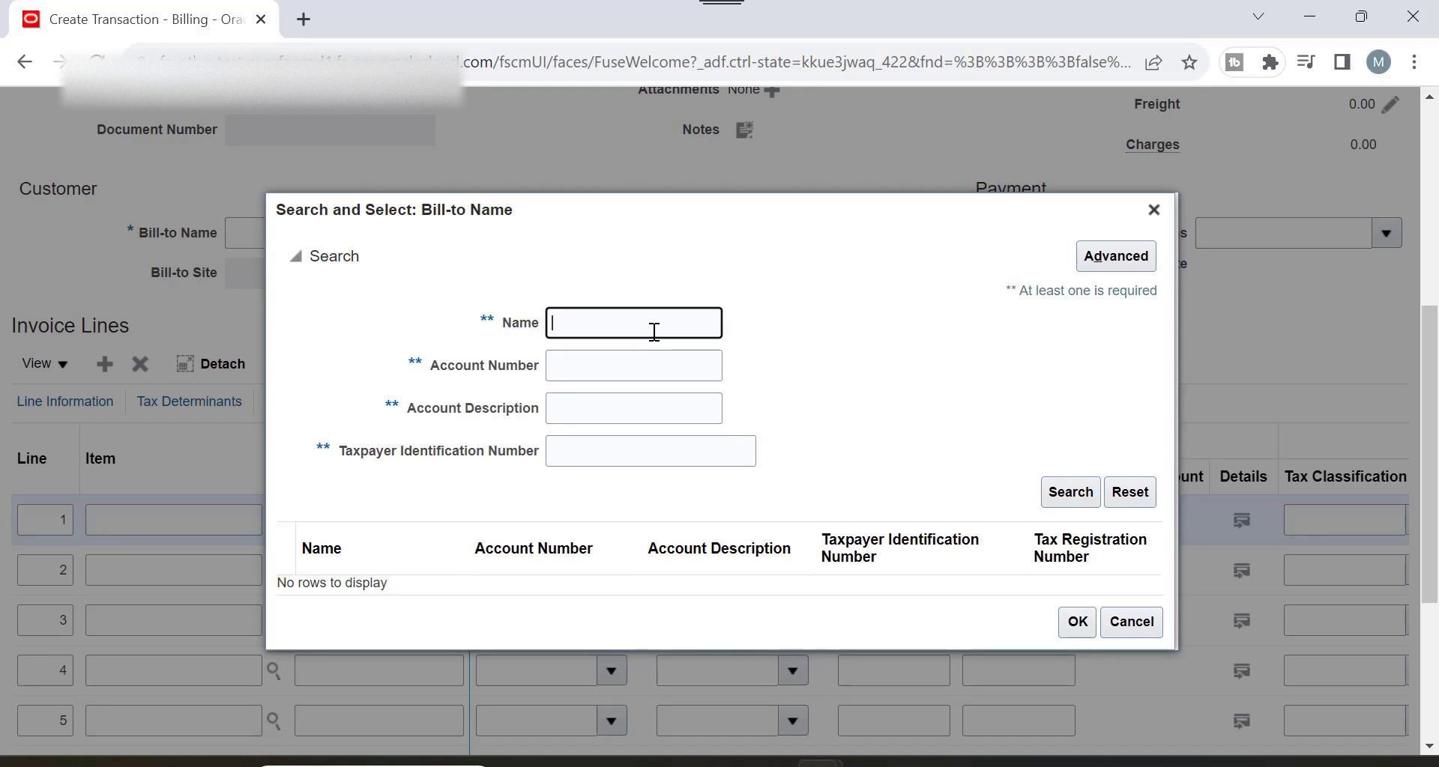
text(a)
click(1083, 494)
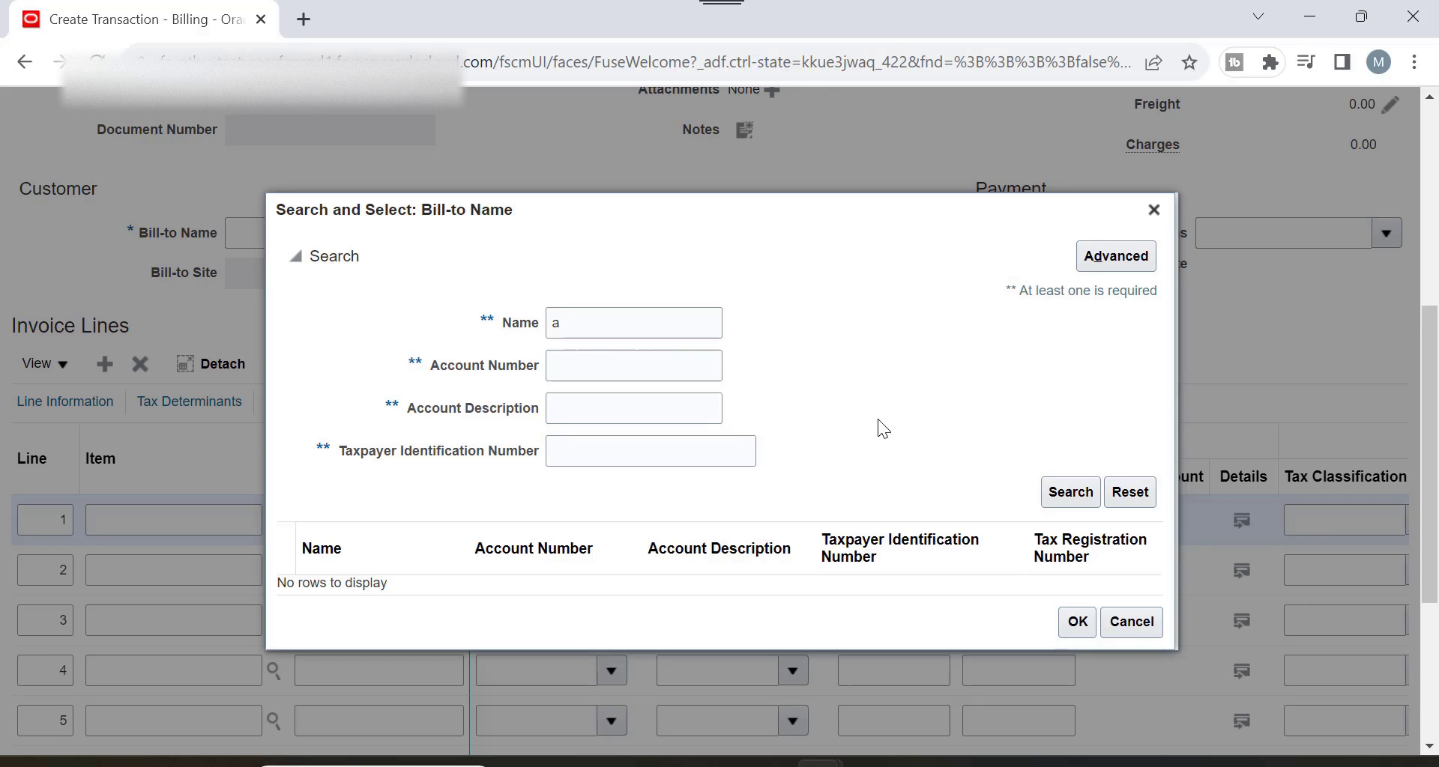
click(853, 298)
click(638, 323)
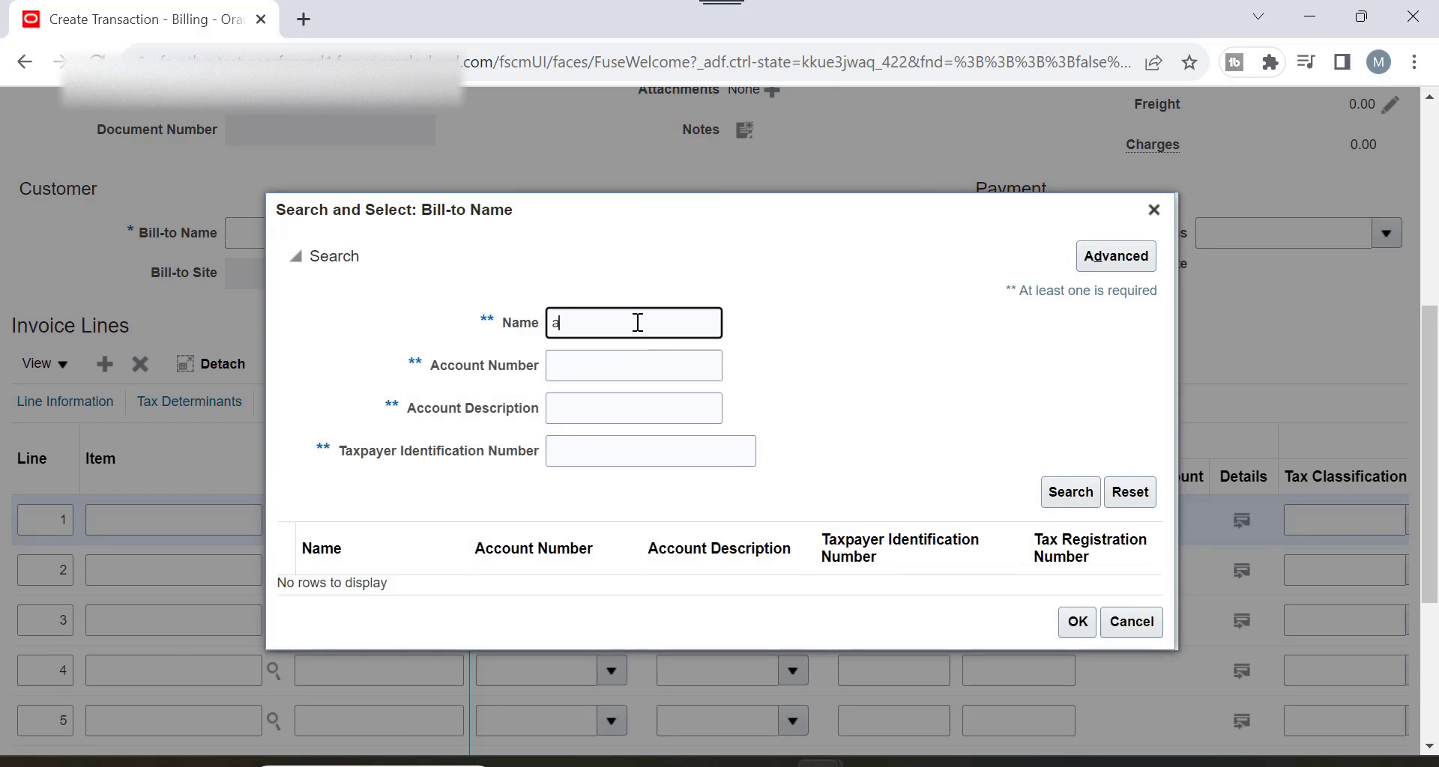
Find customers by account number 1 and pick Worms as bill-to, filling site 3731.
click(687, 371)
click(1071, 492)
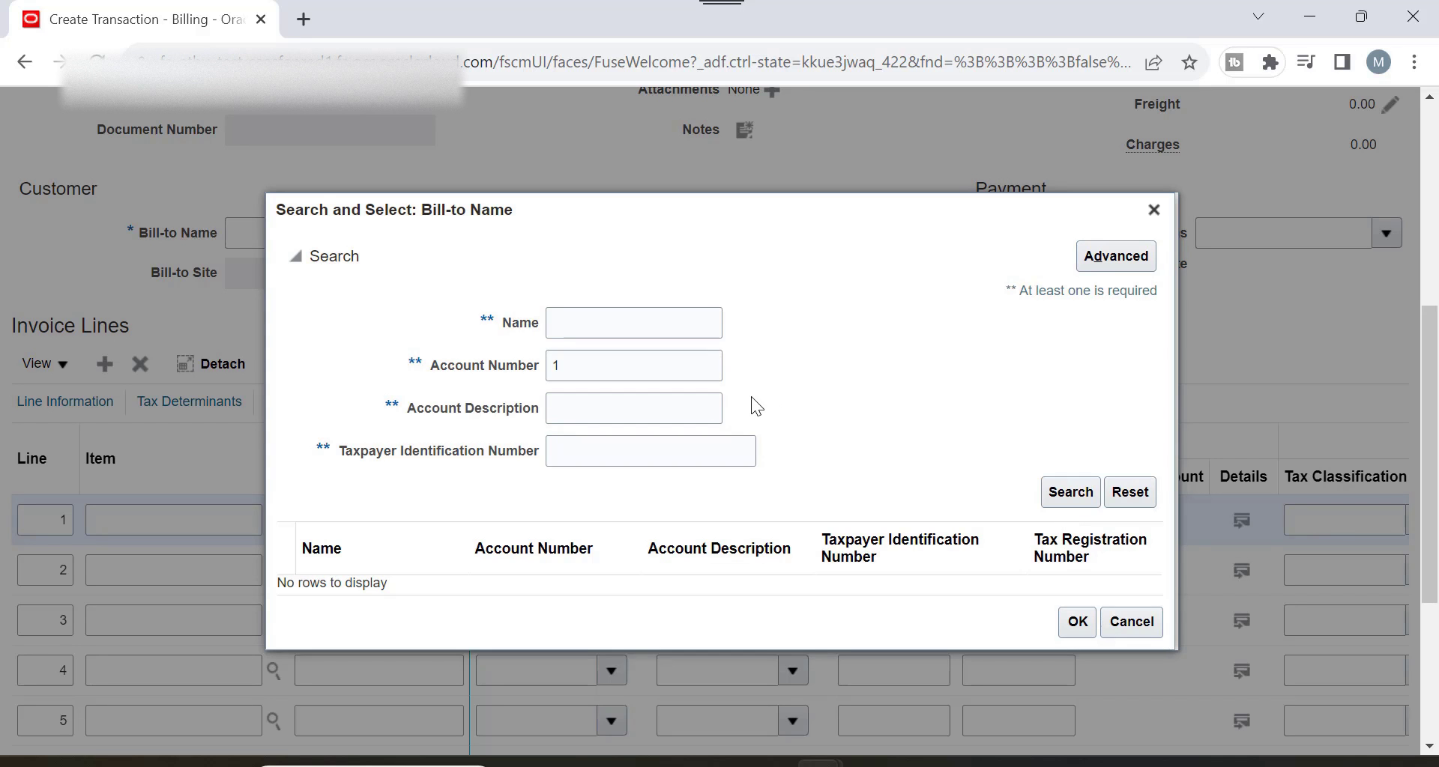
scroll(819, 362, down, 4)
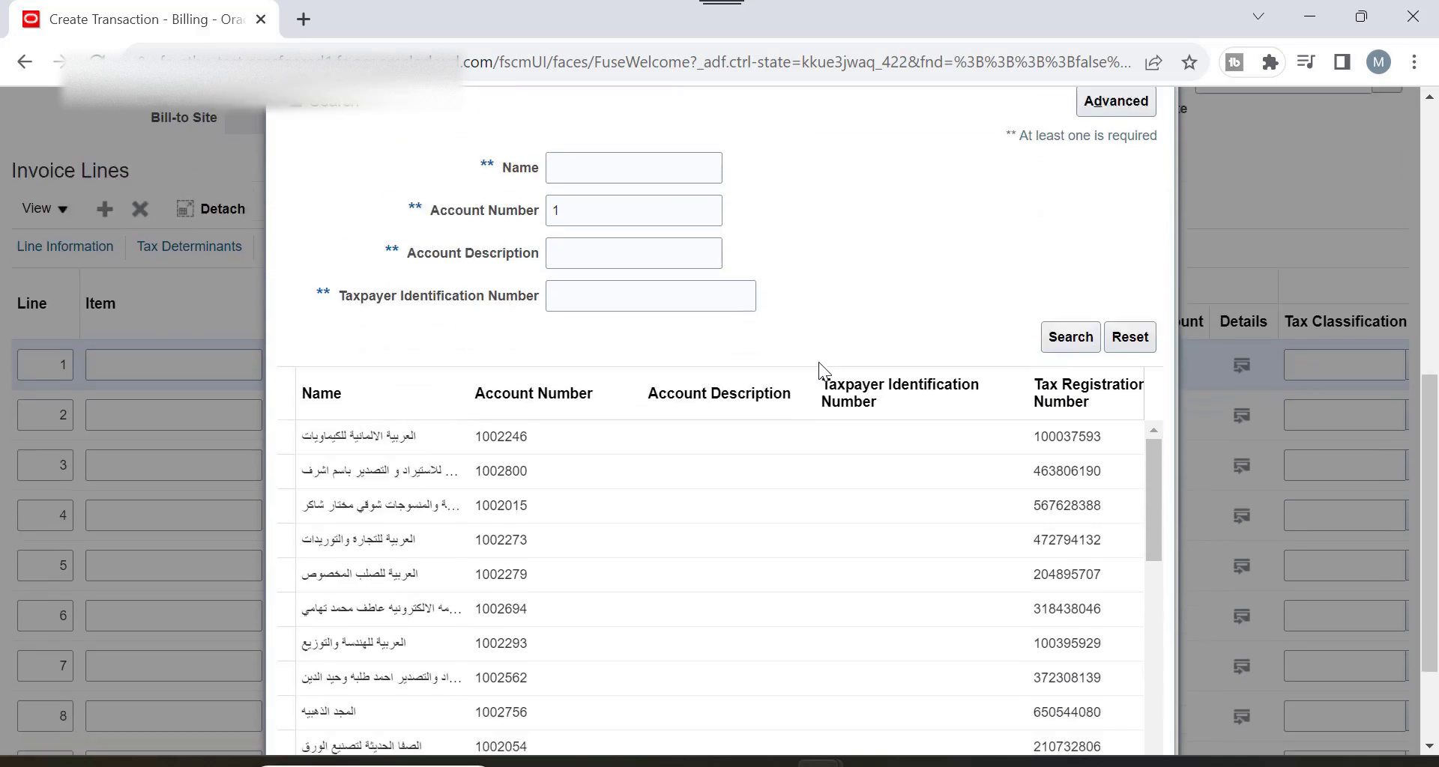
scroll(671, 418, down, 5)
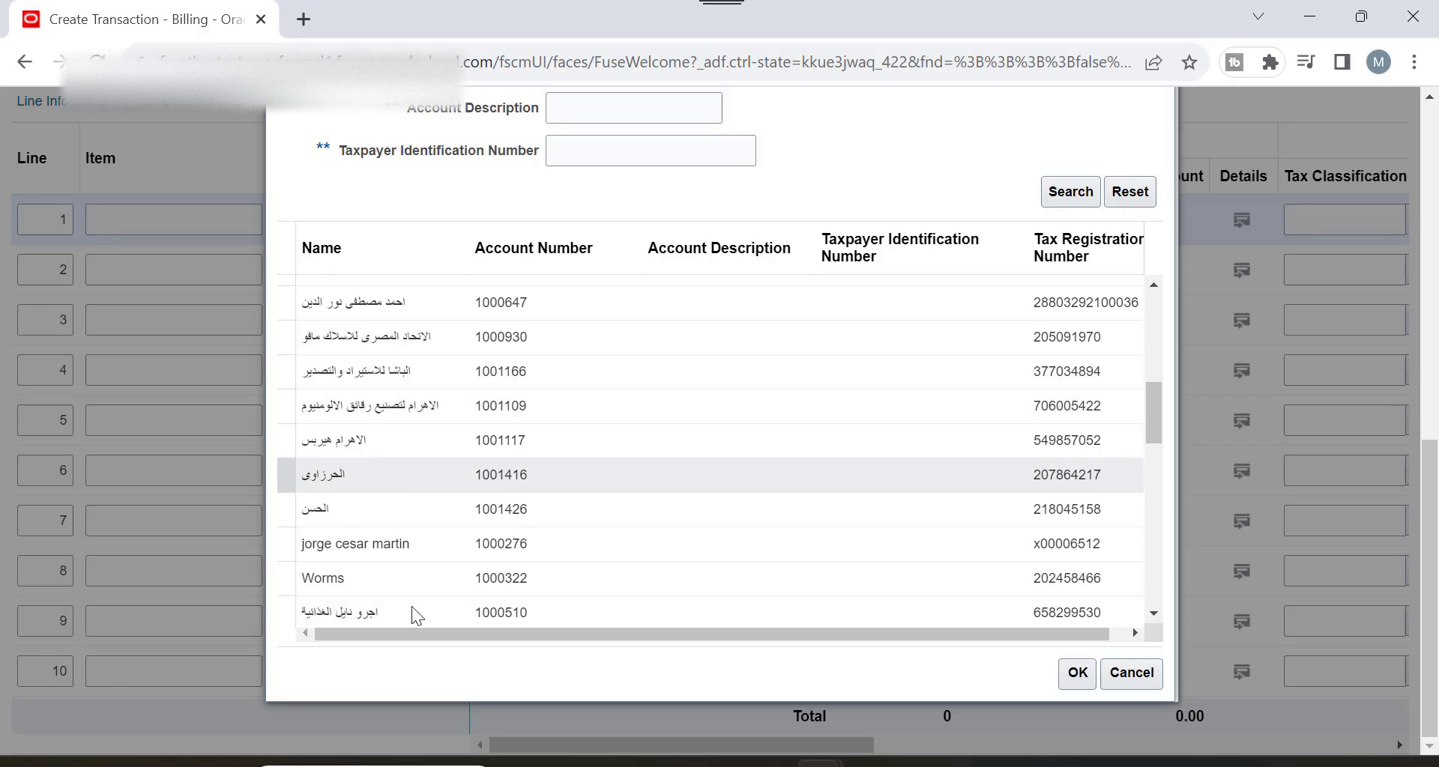
click(405, 578)
click(1077, 673)
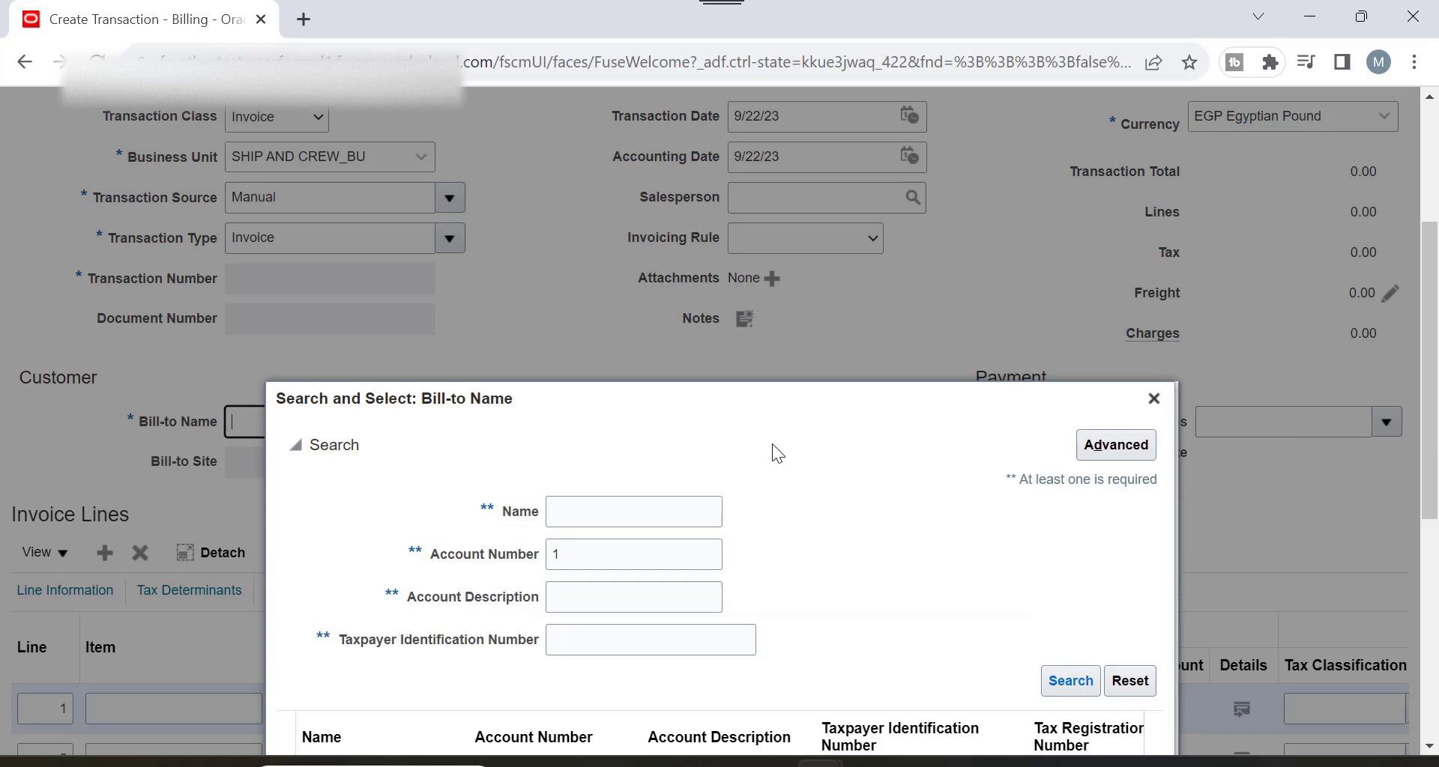
scroll(760, 426, down, 6)
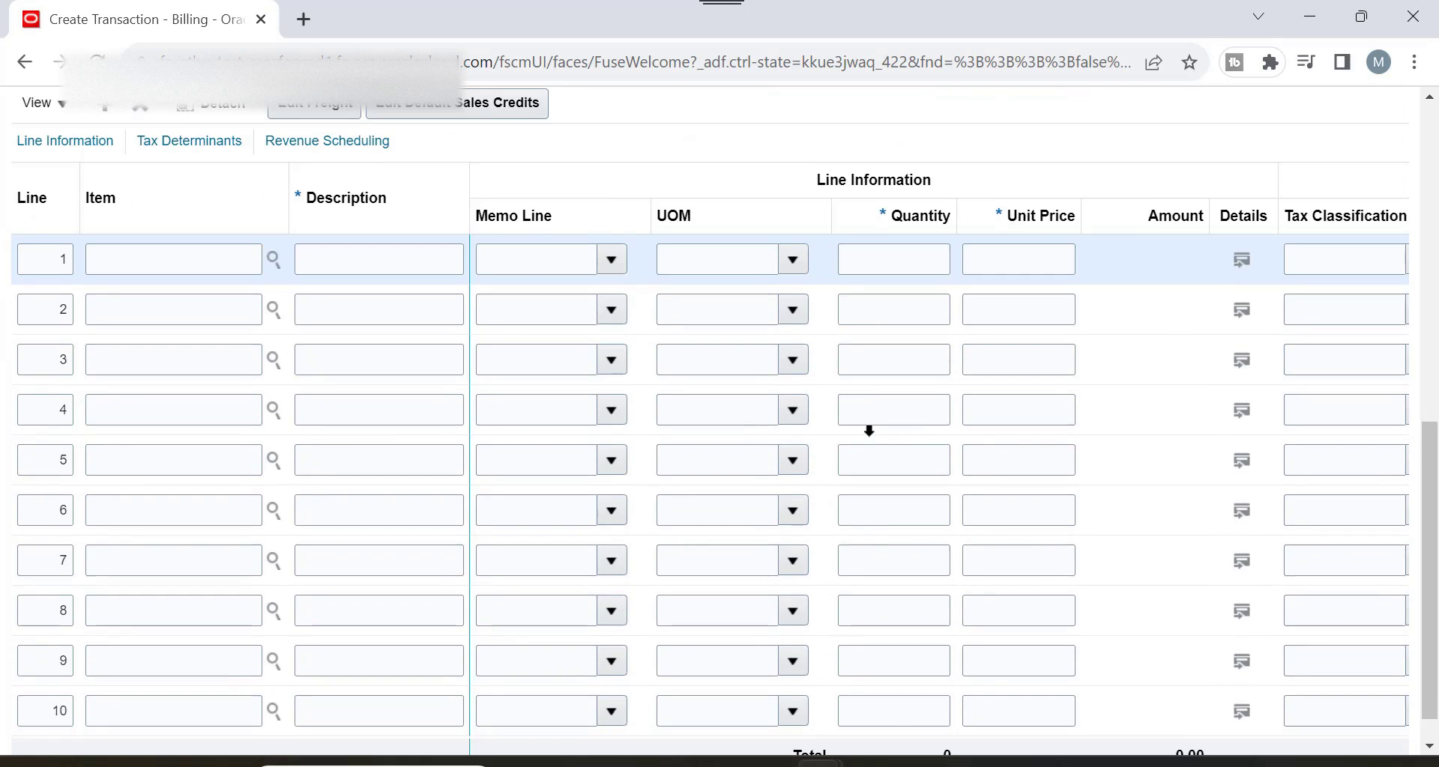
scroll(766, 407, up, 3)
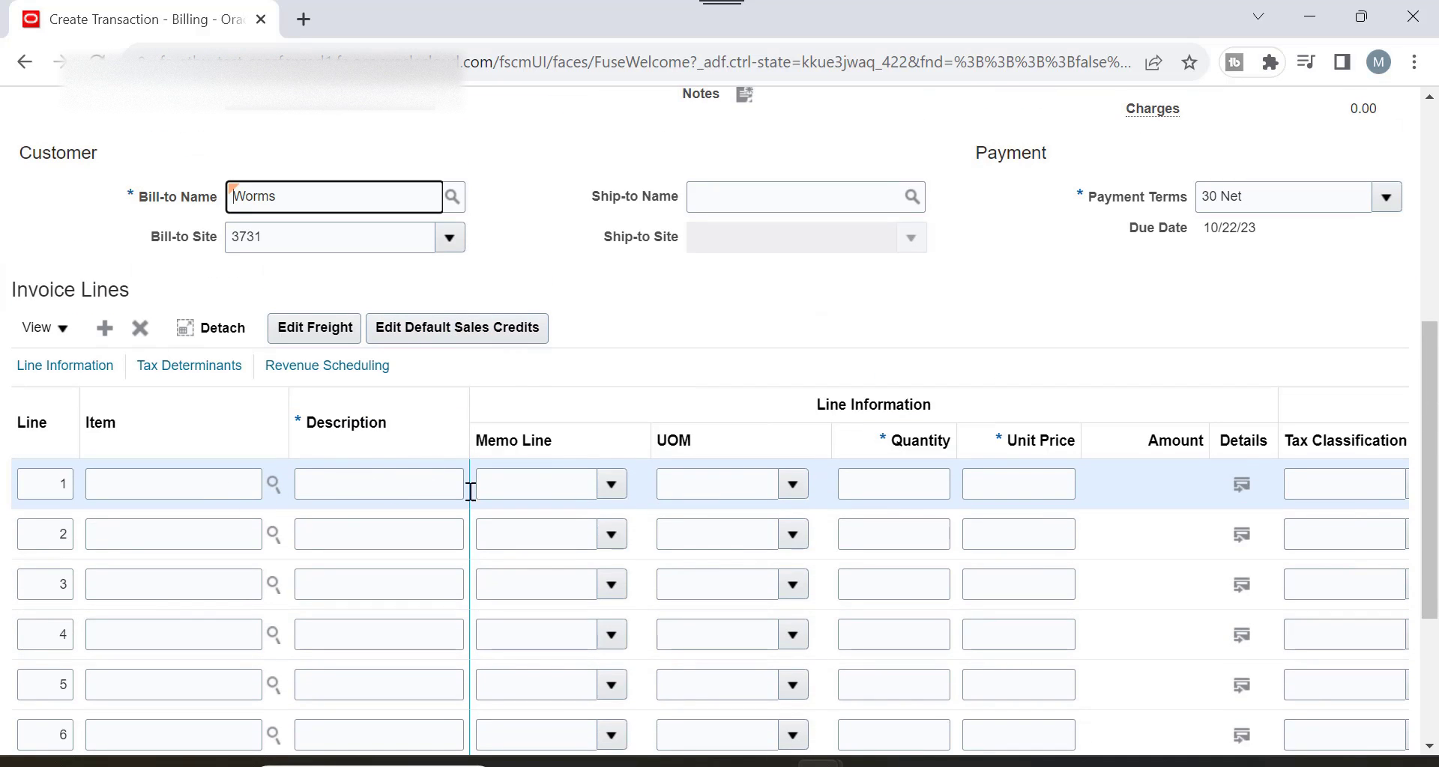
Fill invoice line 1 with memo line ALEX and quantity 20.
click(446, 481)
click(608, 484)
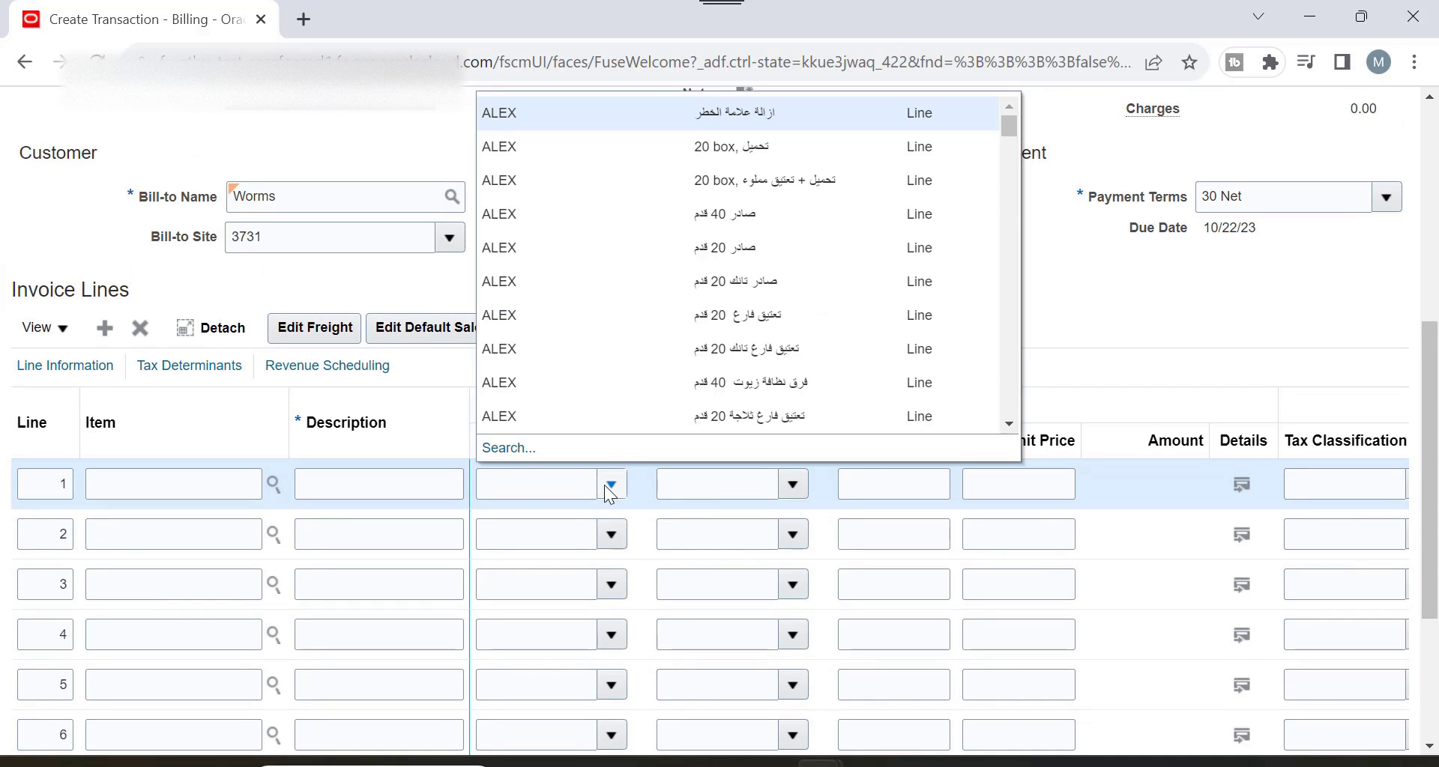
click(611, 251)
click(909, 485)
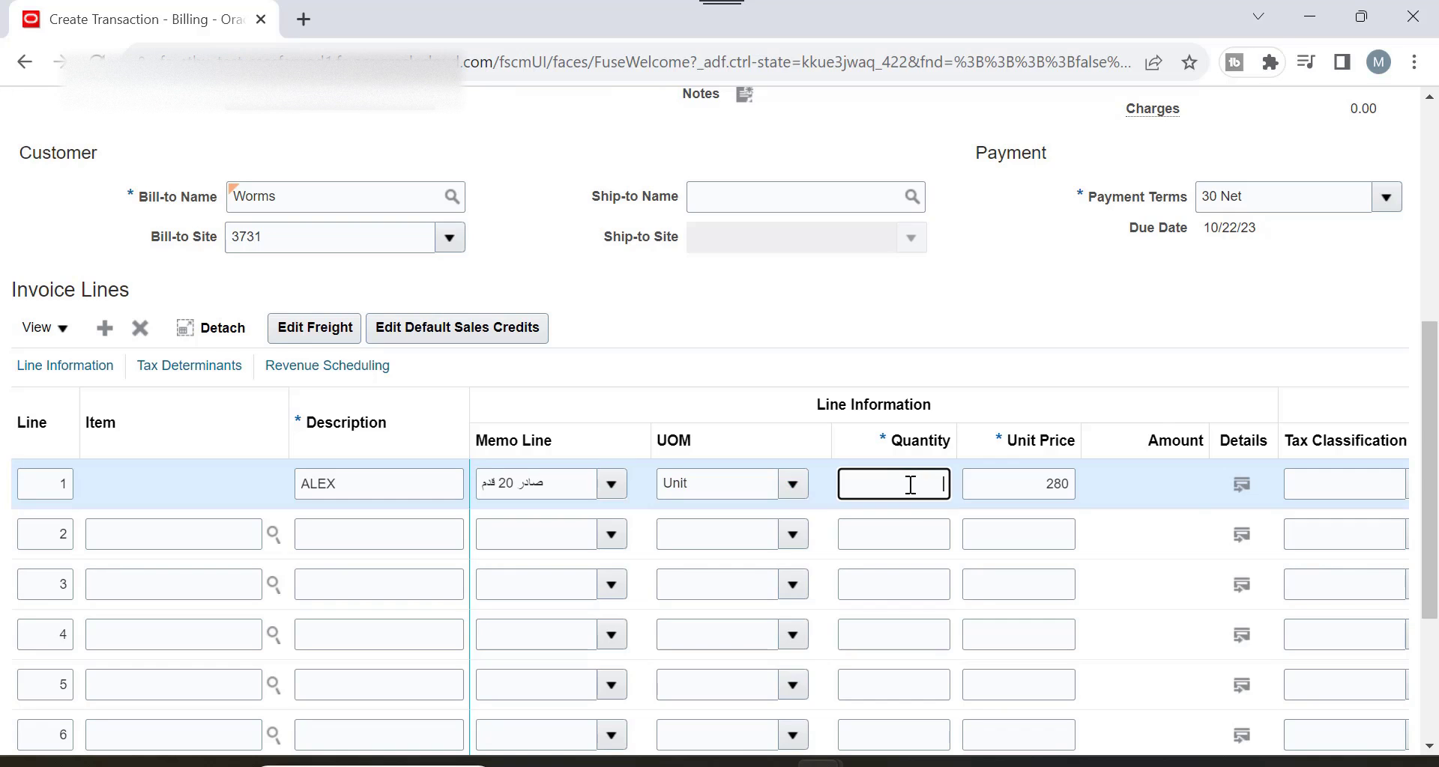
text(20)
key(Tab)
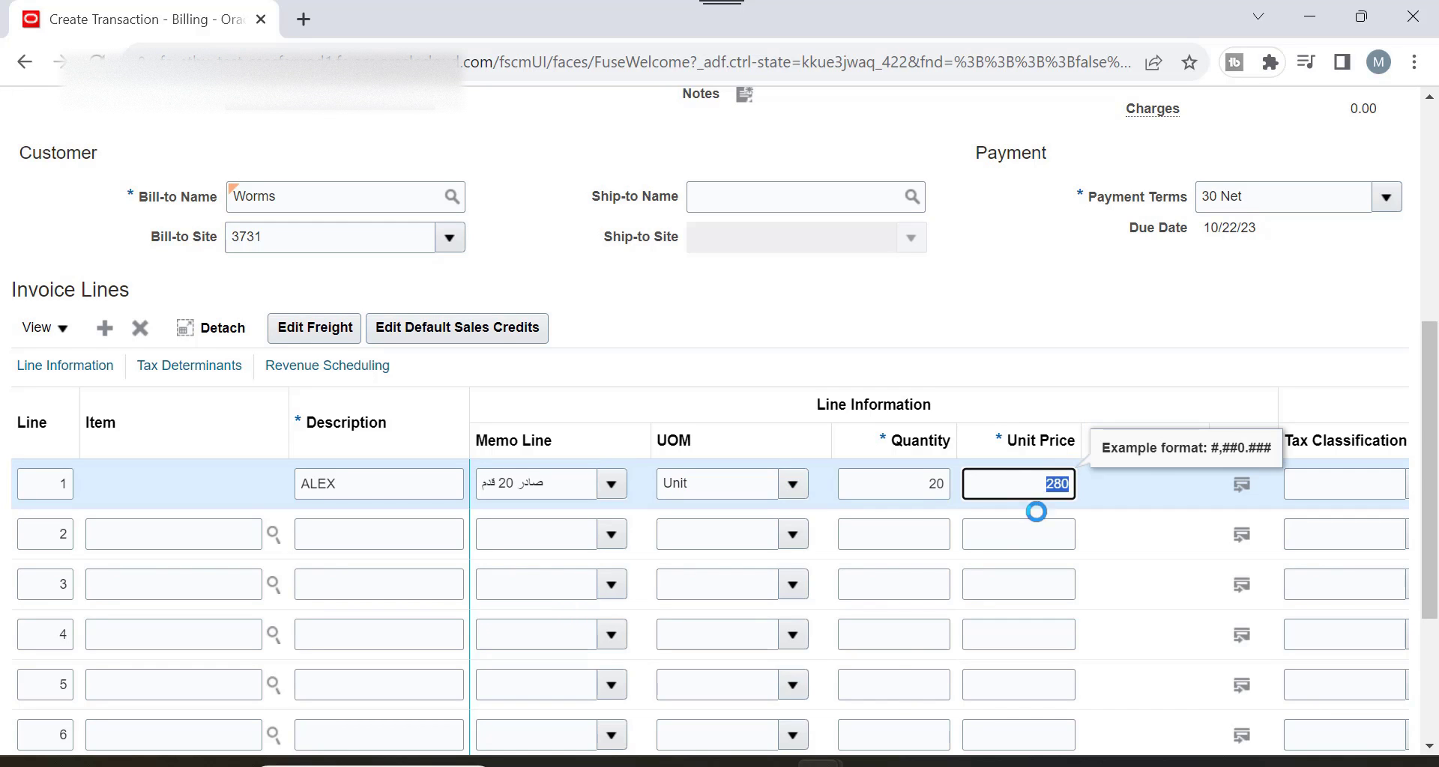
Give line 1 the SC_VAT_TAX_0% tax classification.
scroll(1085, 437, down, 3)
scroll(932, 293, down, 1)
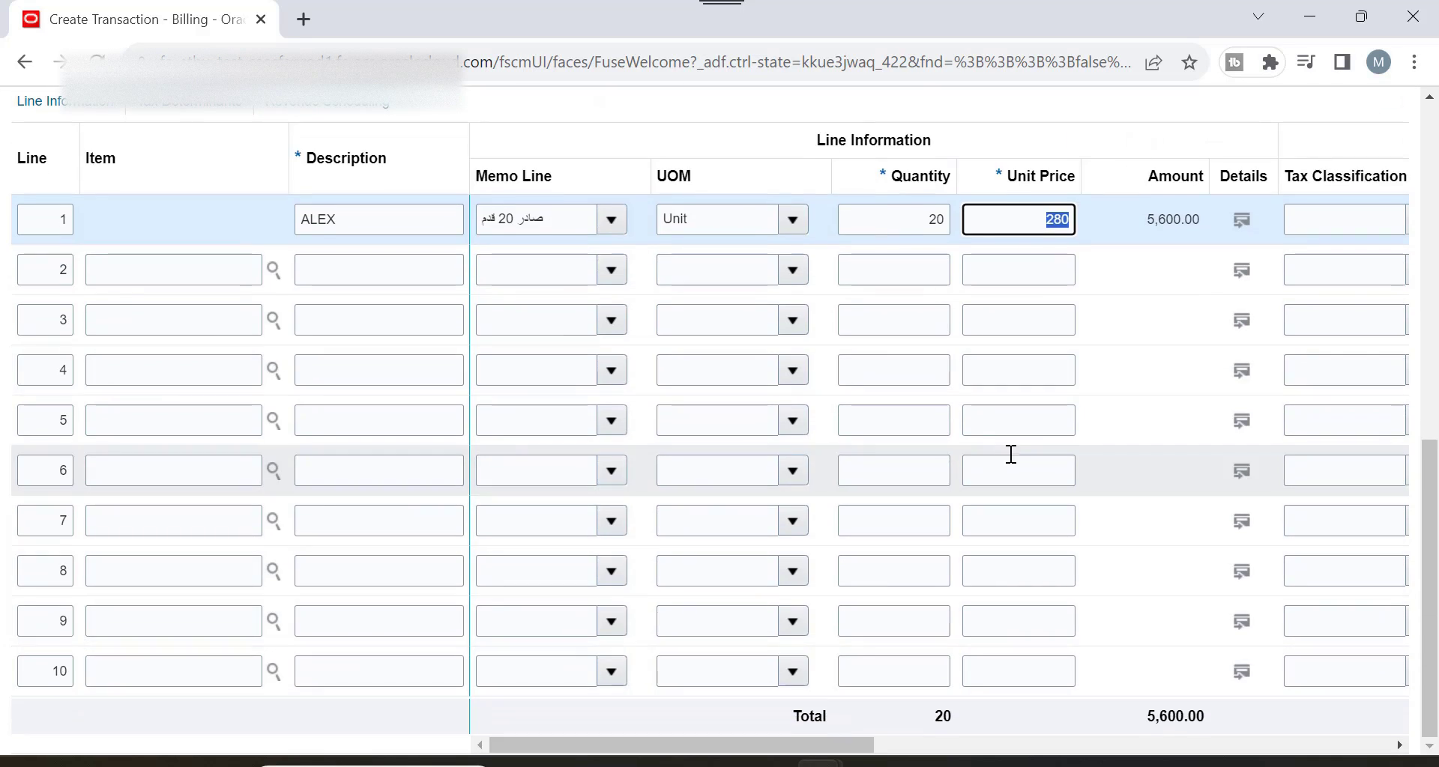
drag(861, 751, 1045, 735)
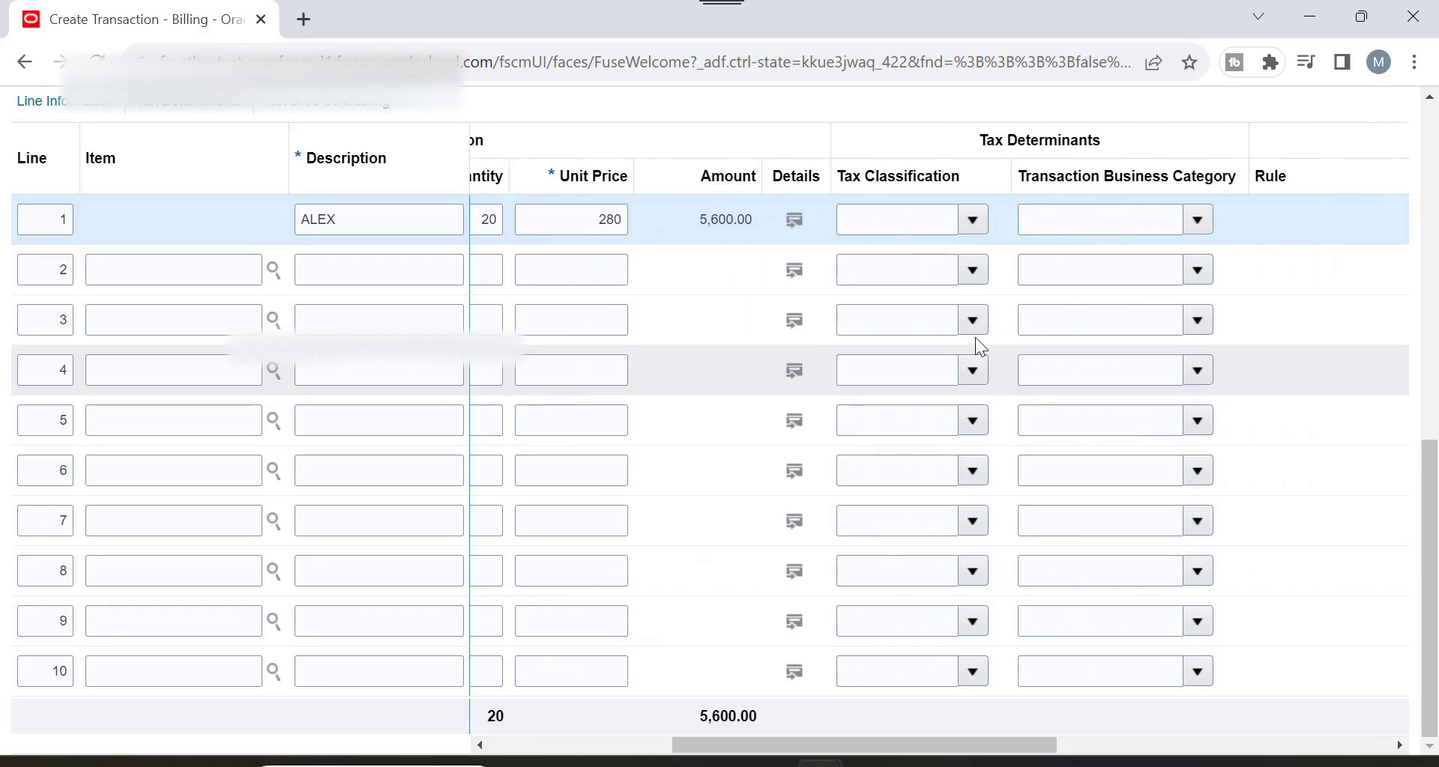
click(973, 229)
click(947, 259)
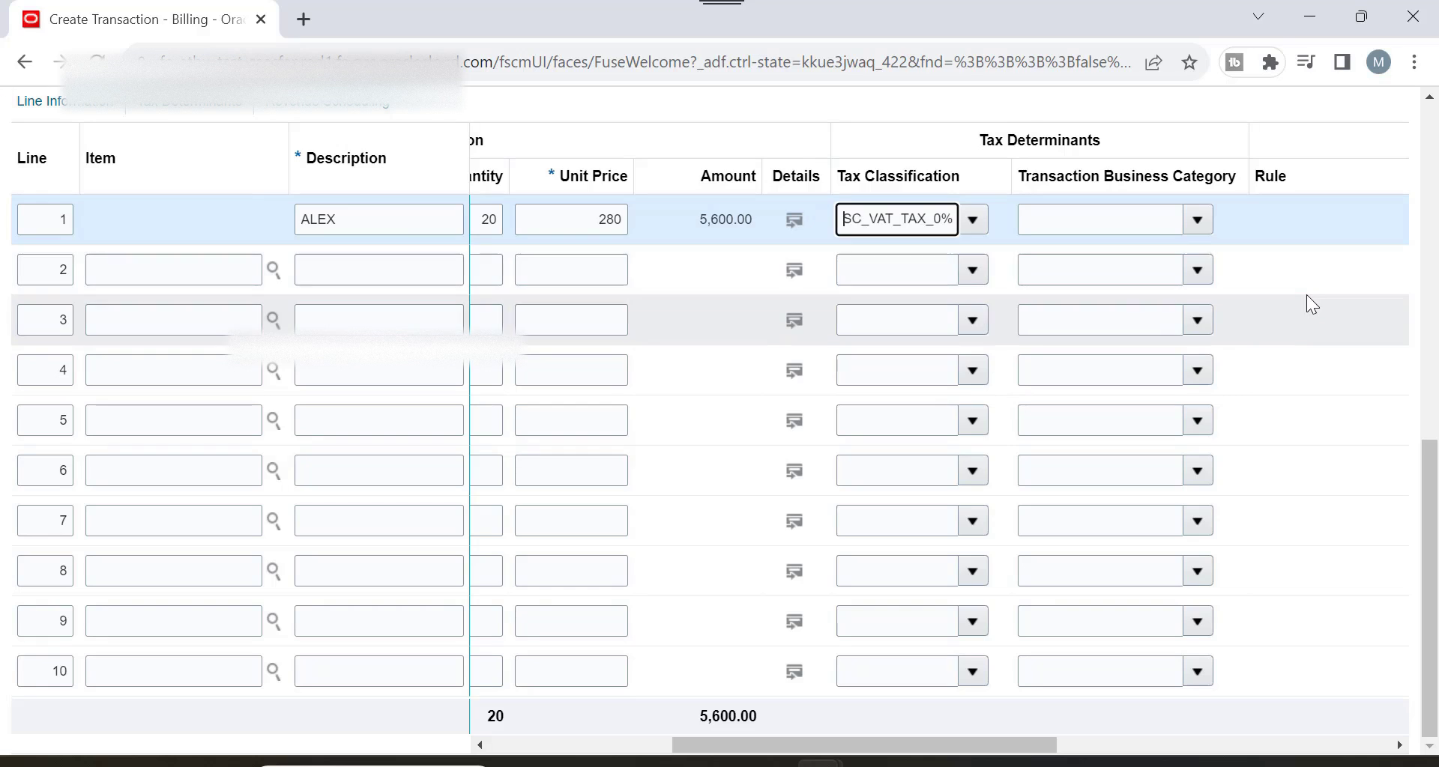
scroll(1306, 295, up, 10)
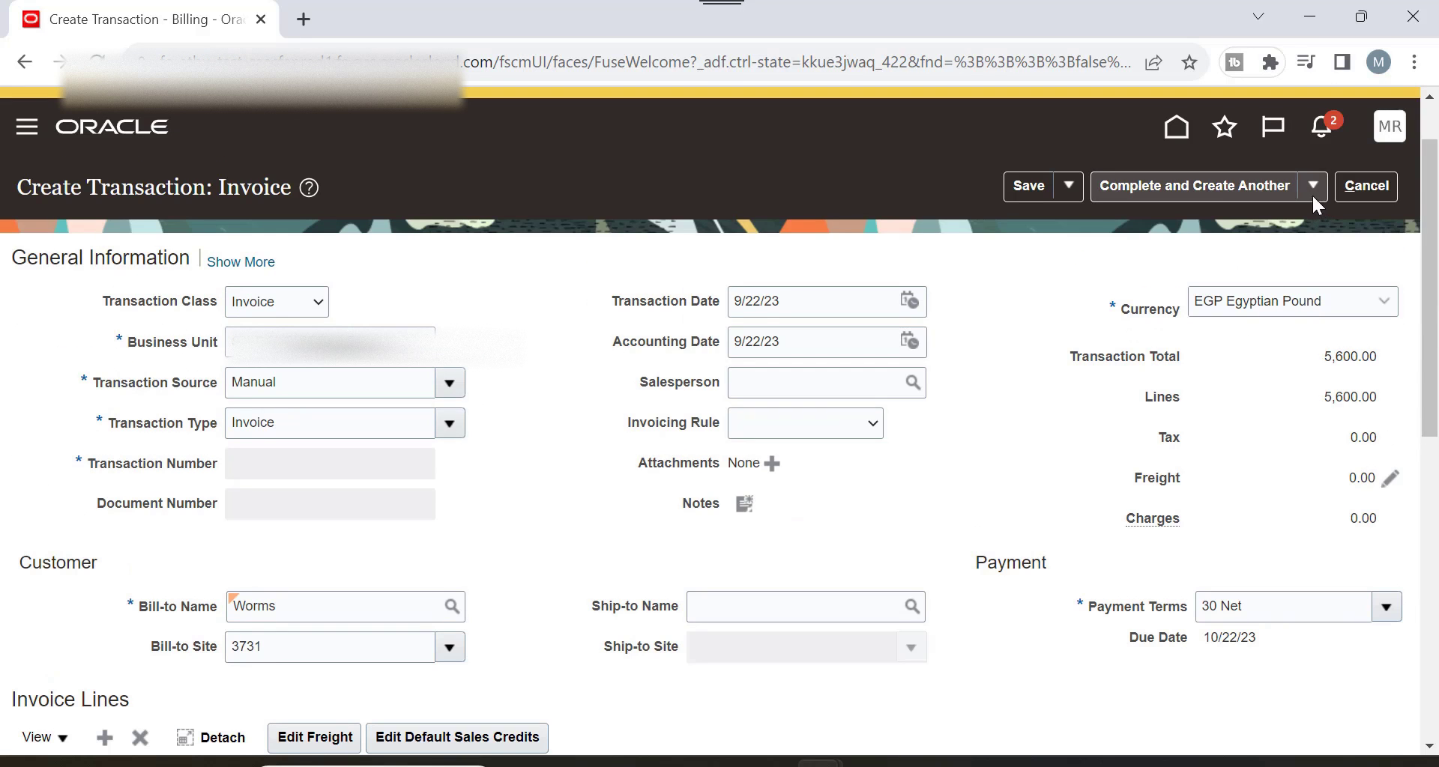
Save the new invoice, which is assigned number 69000.
click(1030, 188)
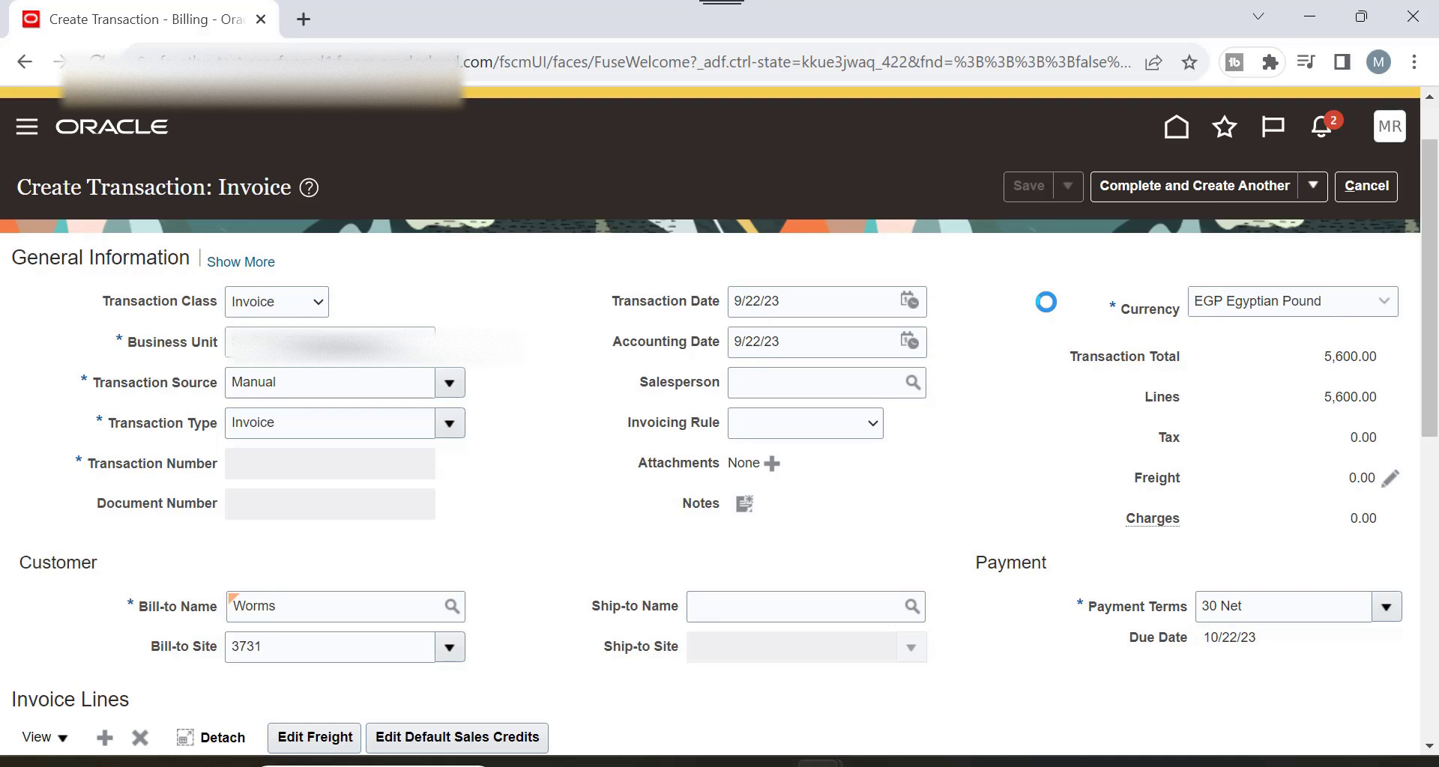
scroll(898, 411, down, 2)
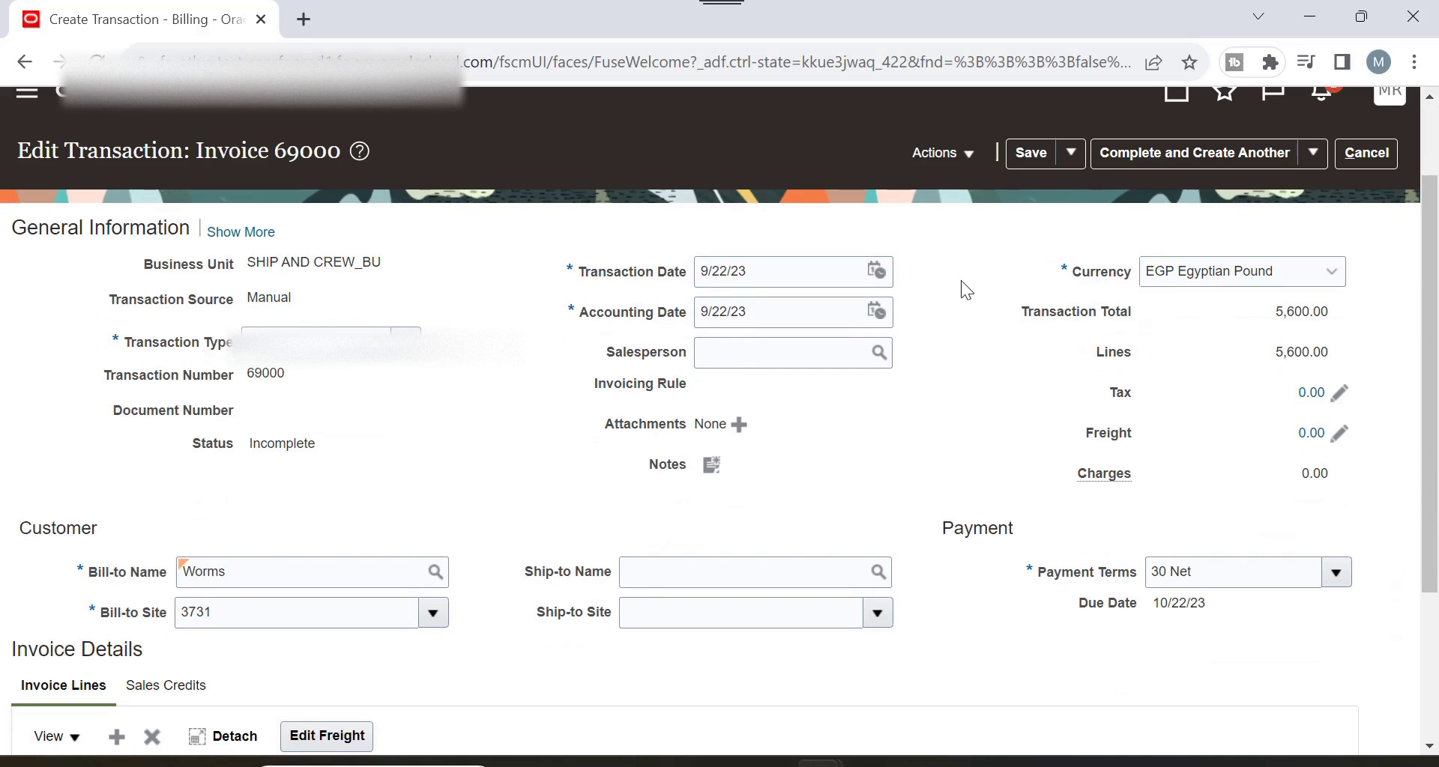
click(920, 147)
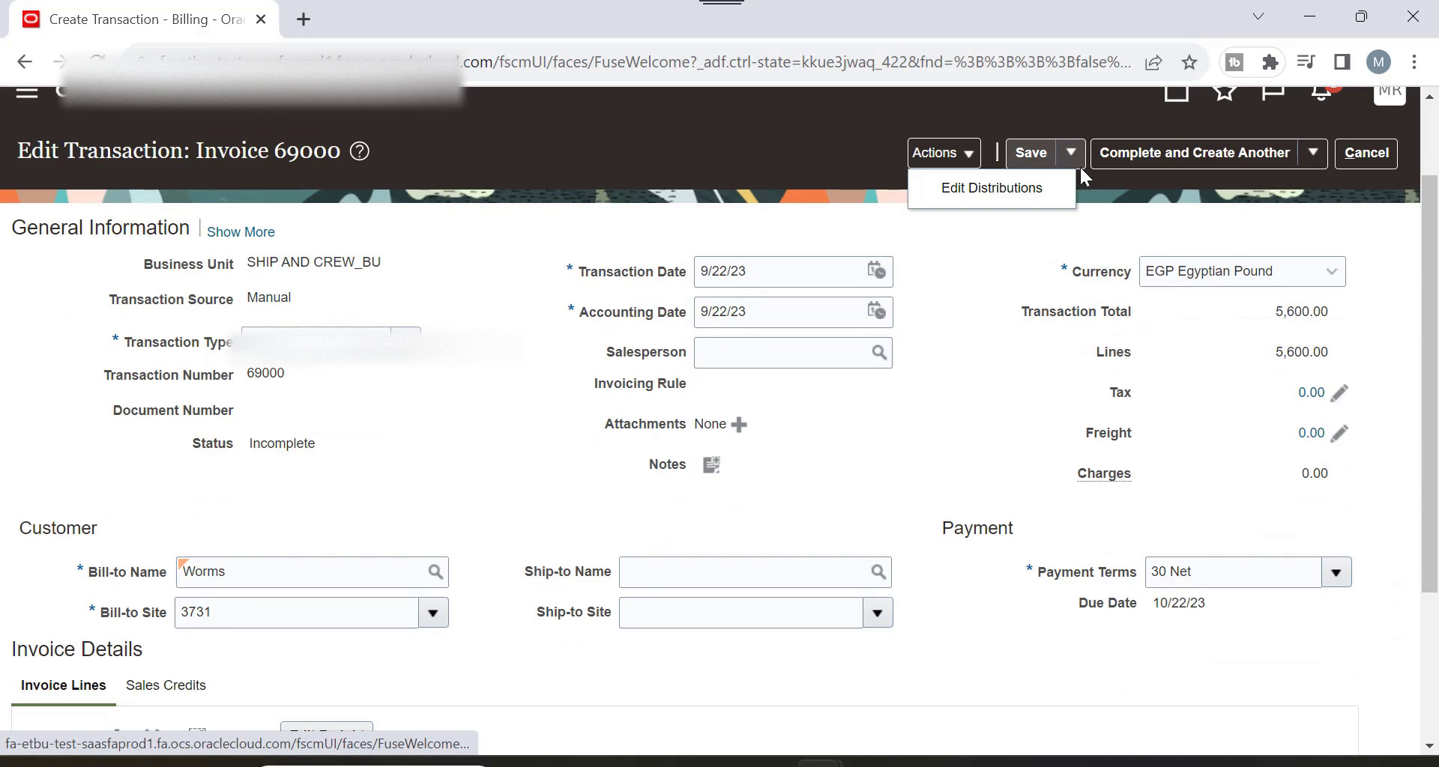
Complete invoice 69000 with Complete and Review, then post it to the ledger.
click(1323, 146)
click(1184, 196)
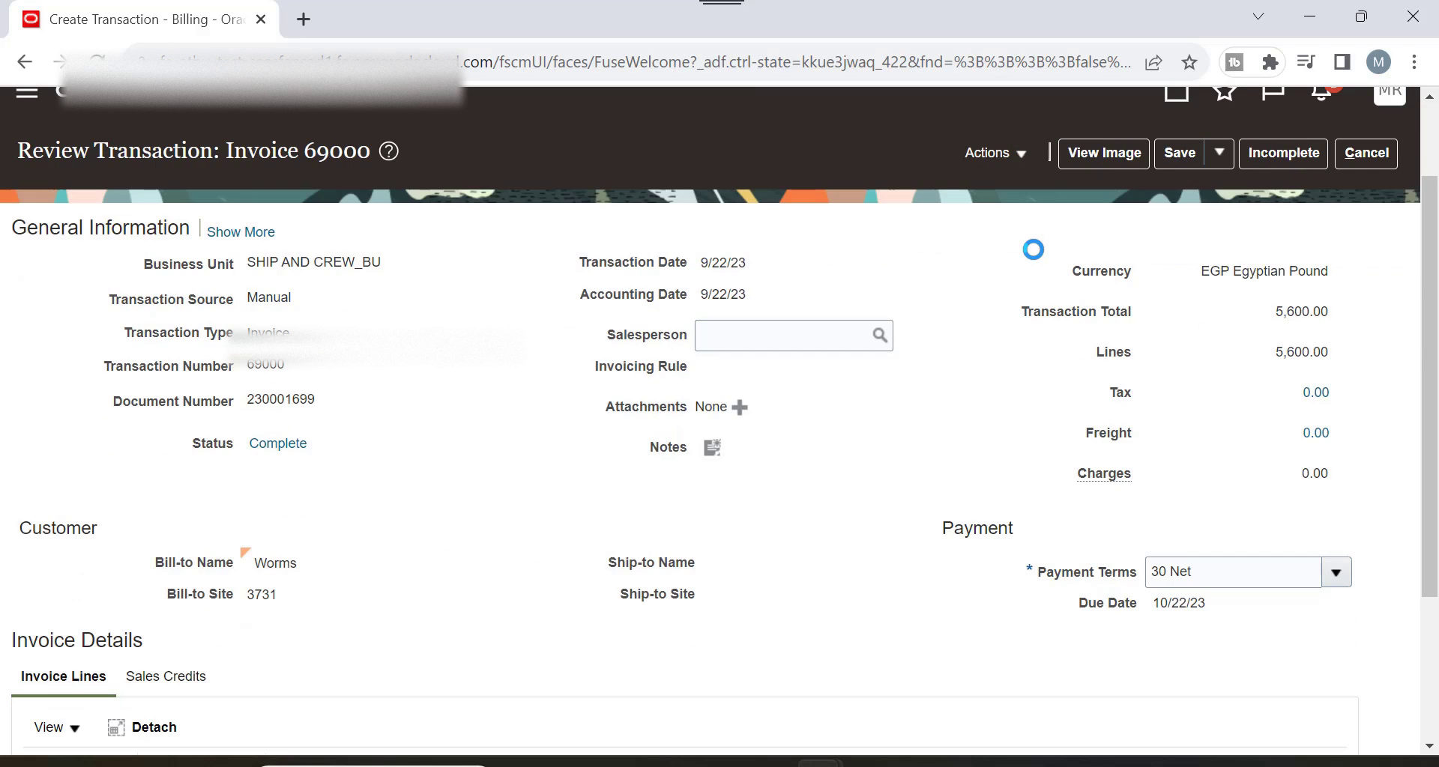
click(995, 153)
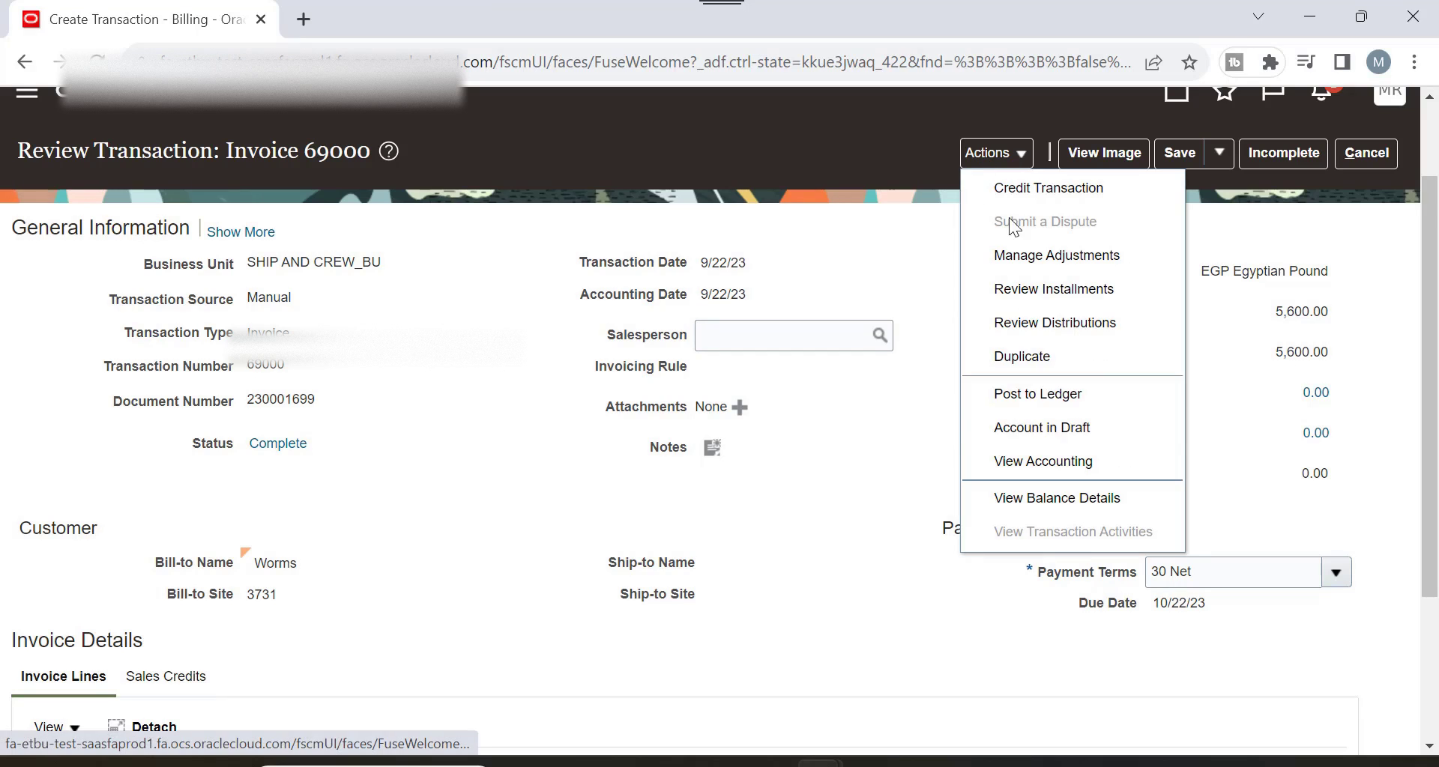
click(1085, 401)
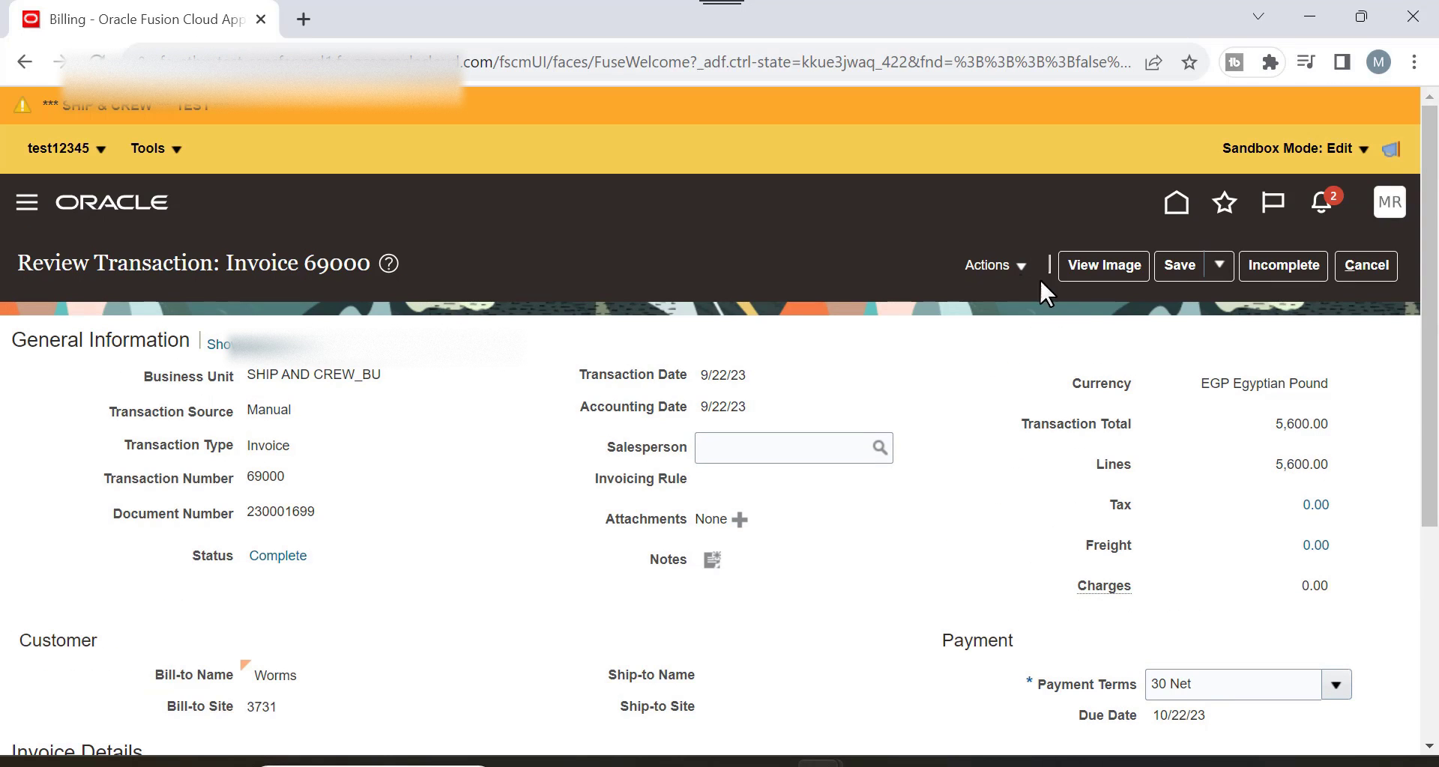
Open Manage Adjustments for invoice 69000 from the invoice's Actions menu.
click(1025, 270)
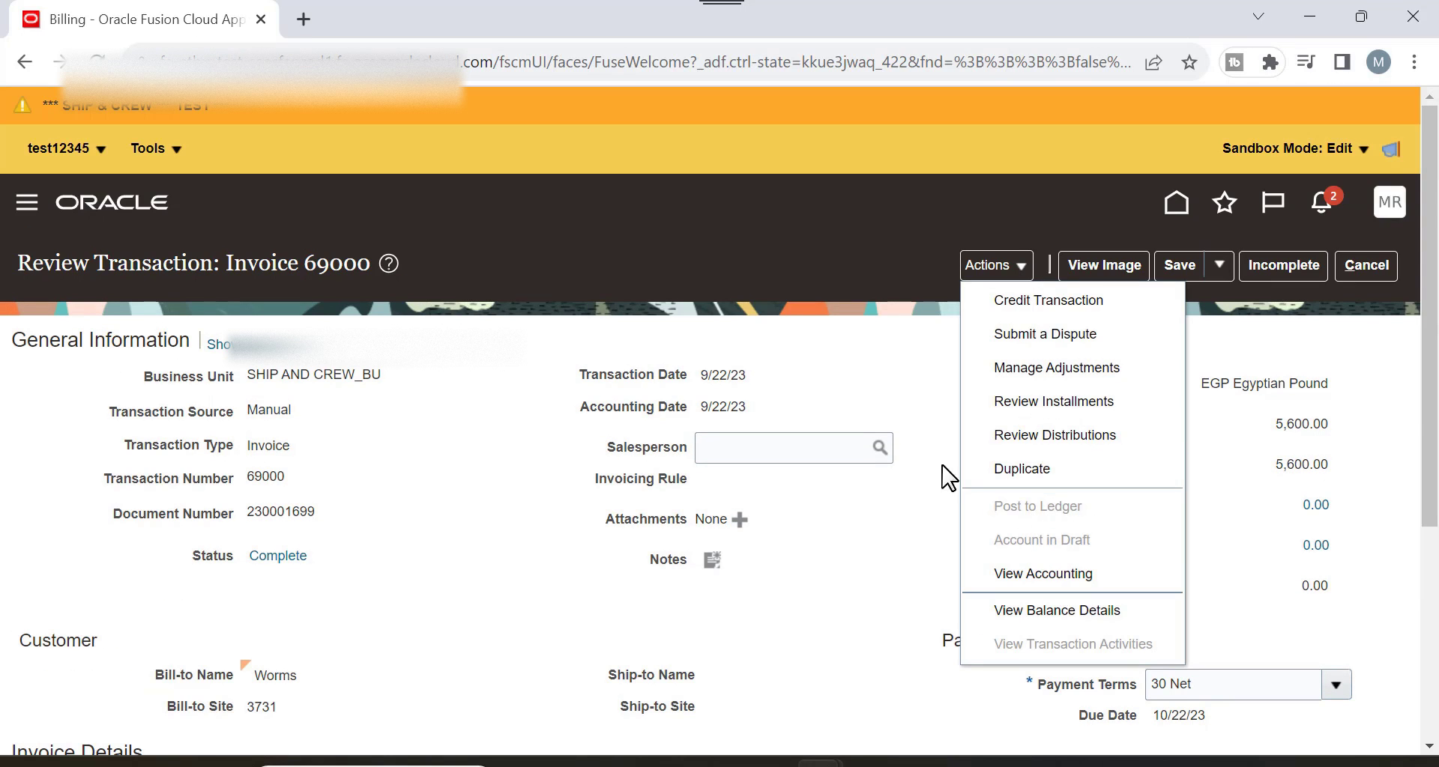
click(928, 369)
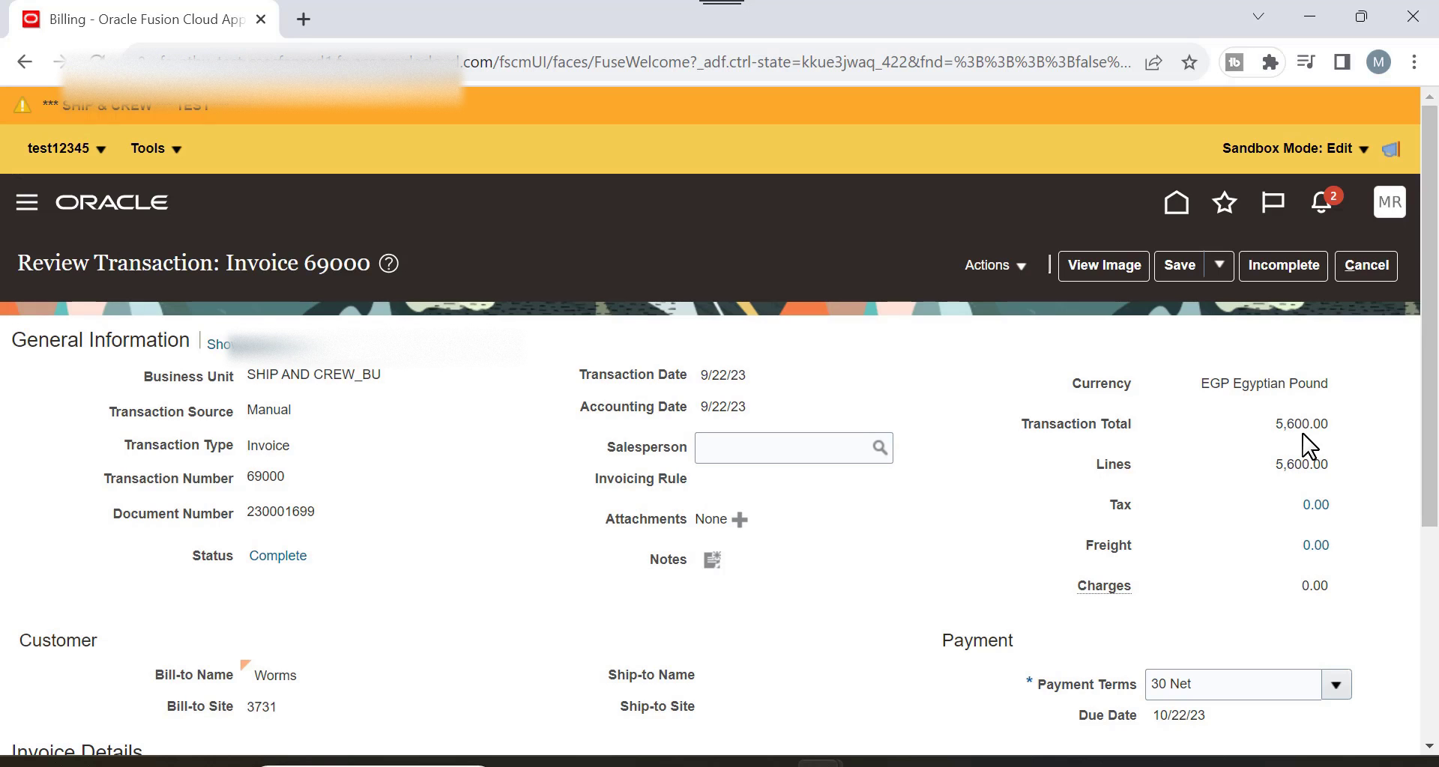
click(1006, 269)
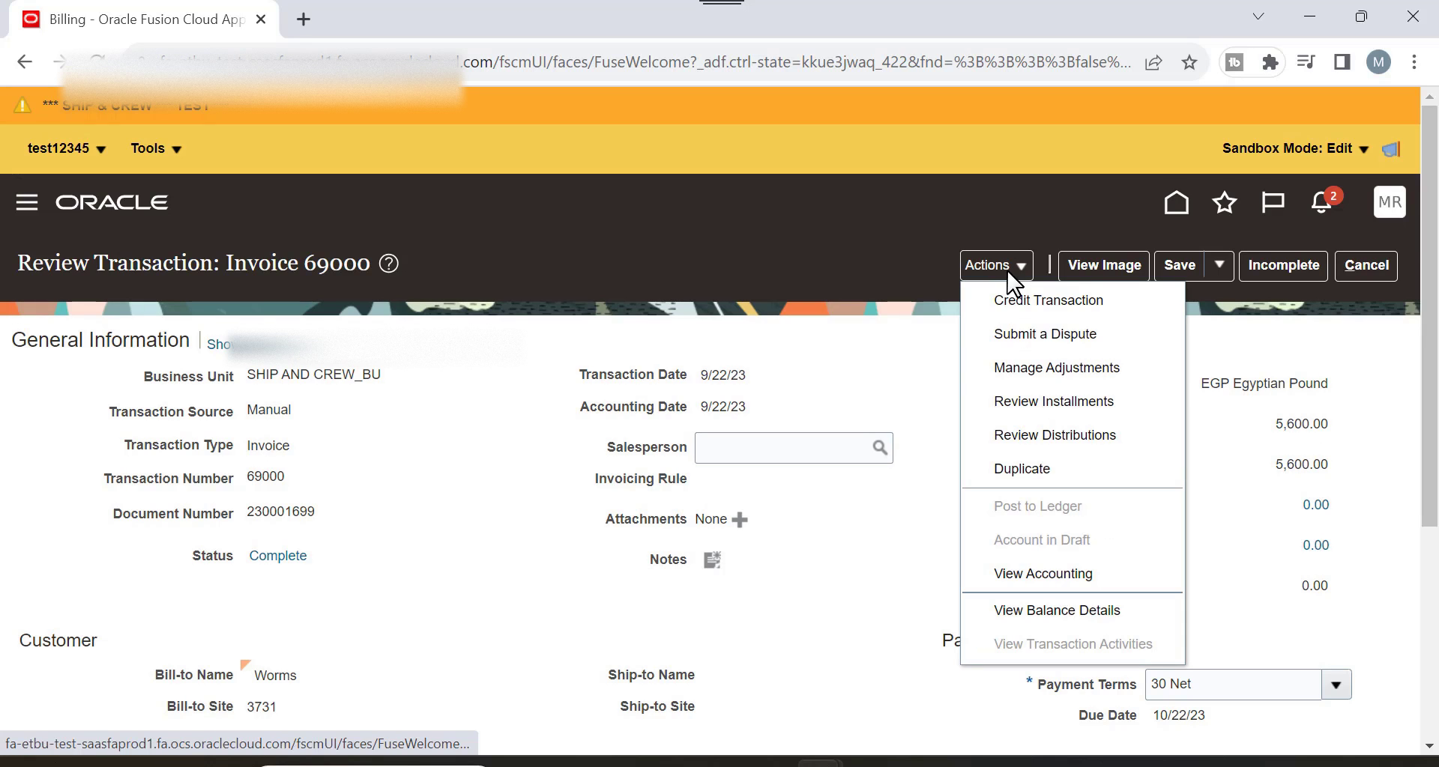
click(1126, 368)
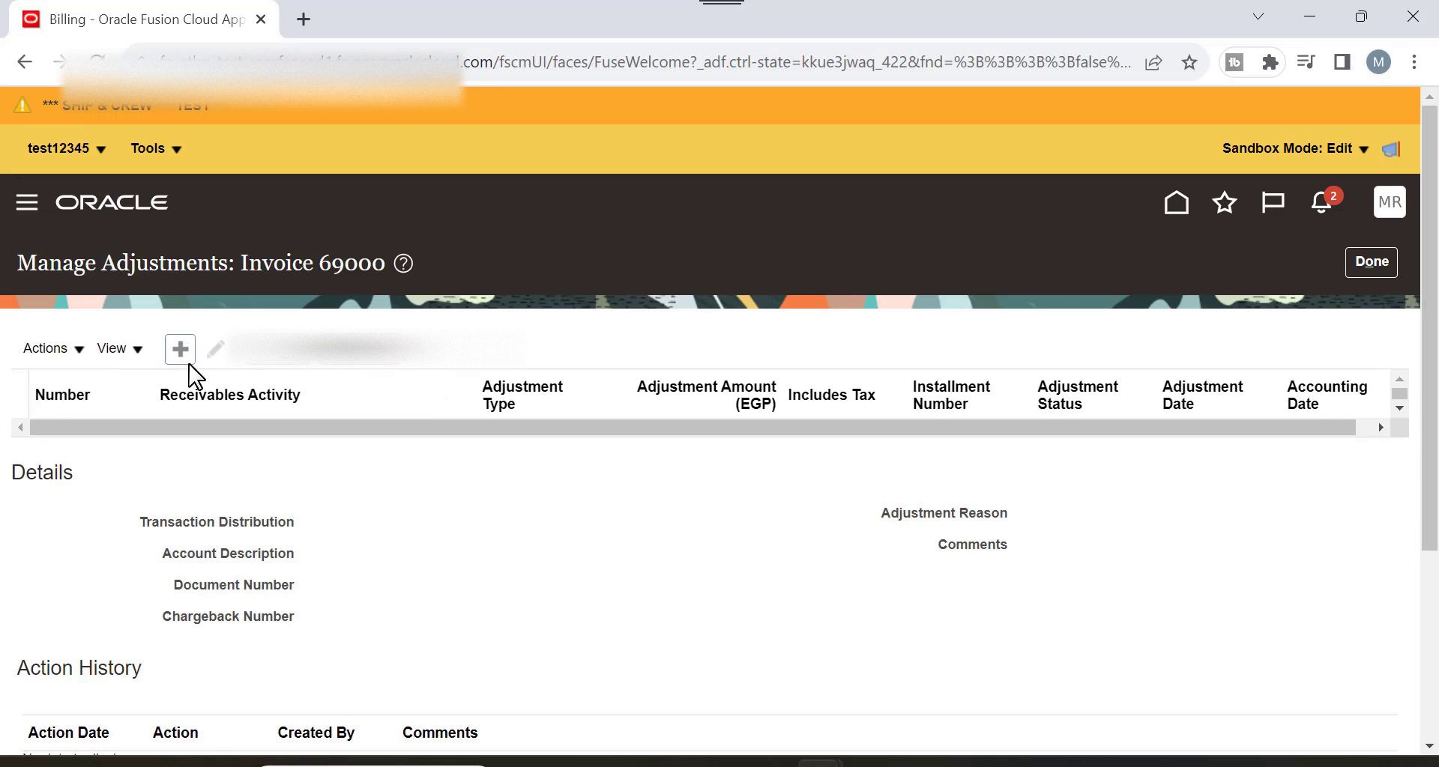
Create and submit a 400.00 Line Adjustments adjustment with activity Adjustment and reason Charges.
click(180, 349)
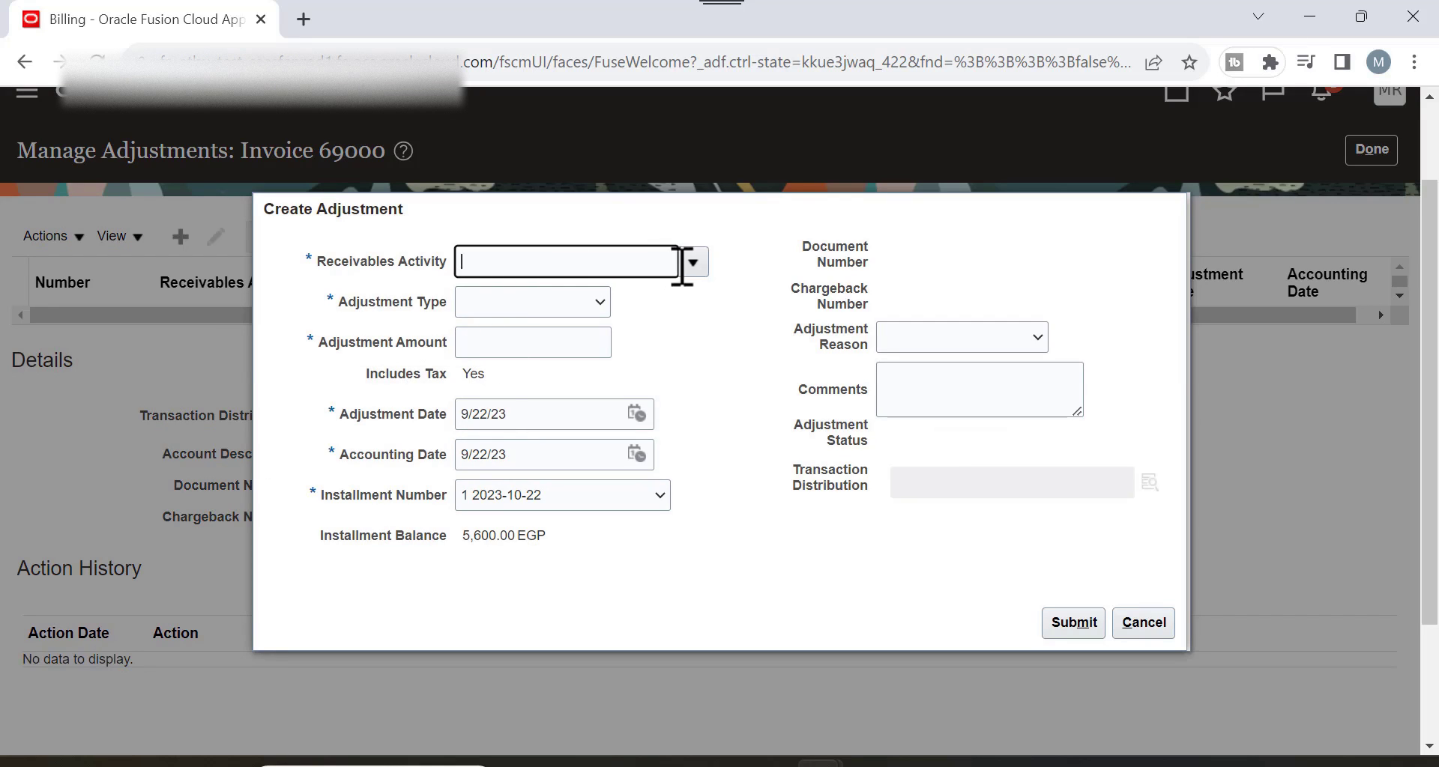
click(693, 262)
click(524, 318)
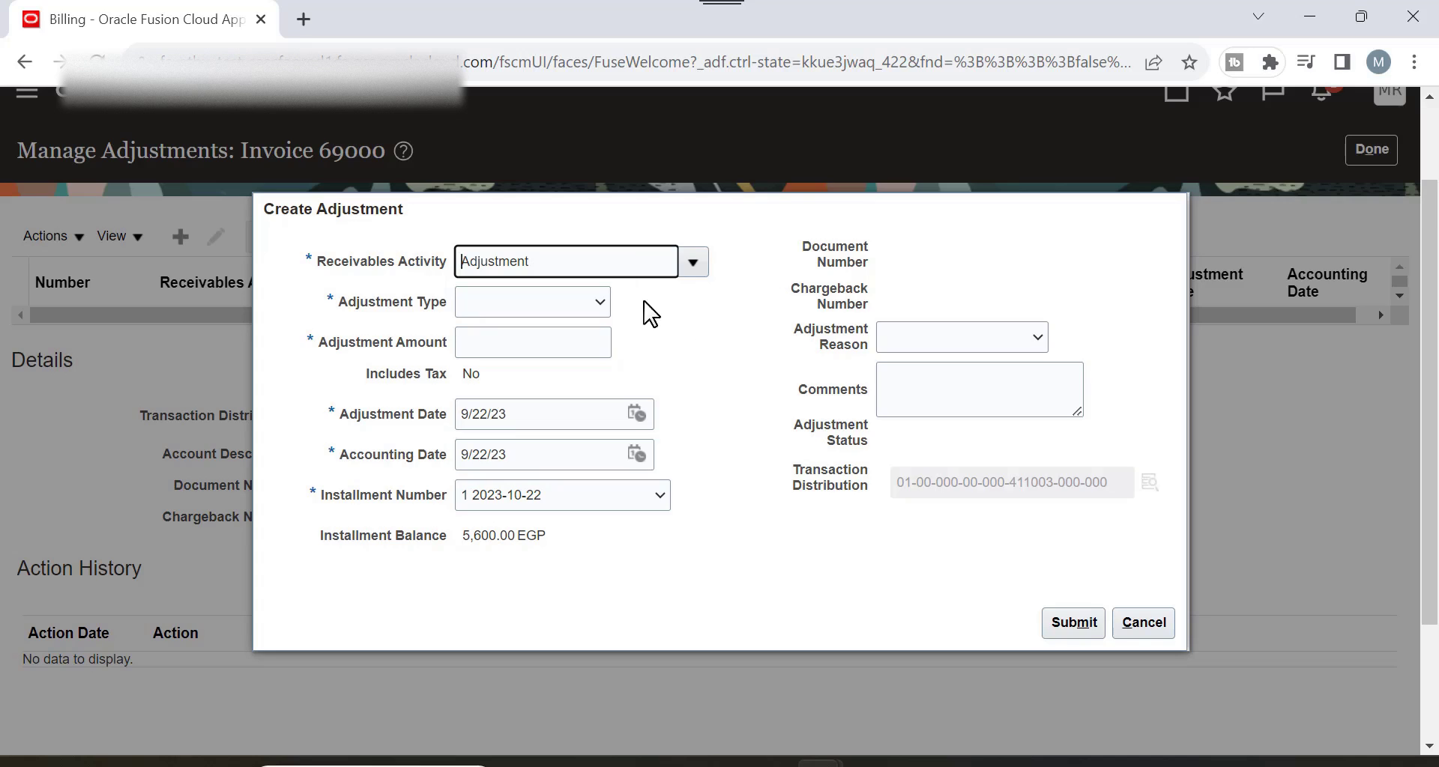
click(602, 303)
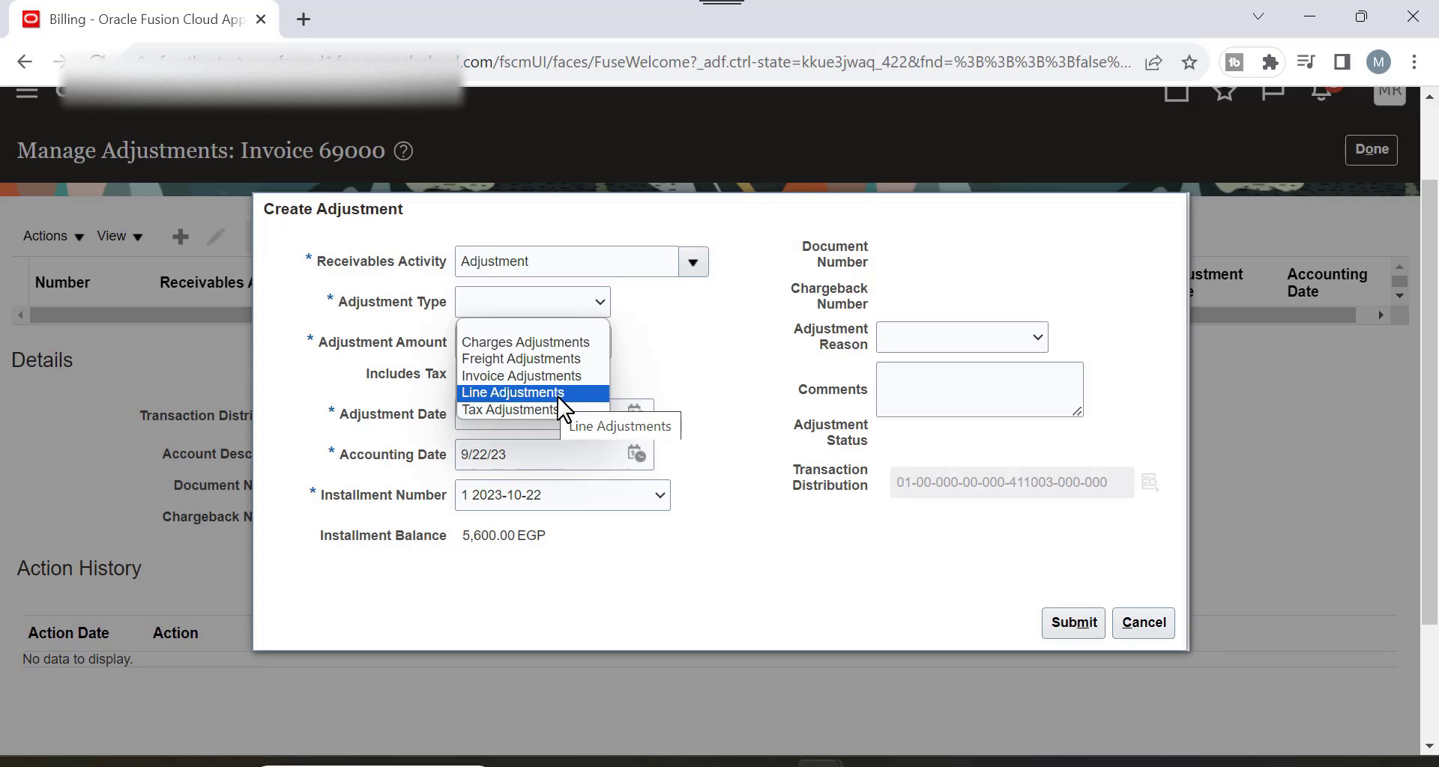
click(513, 393)
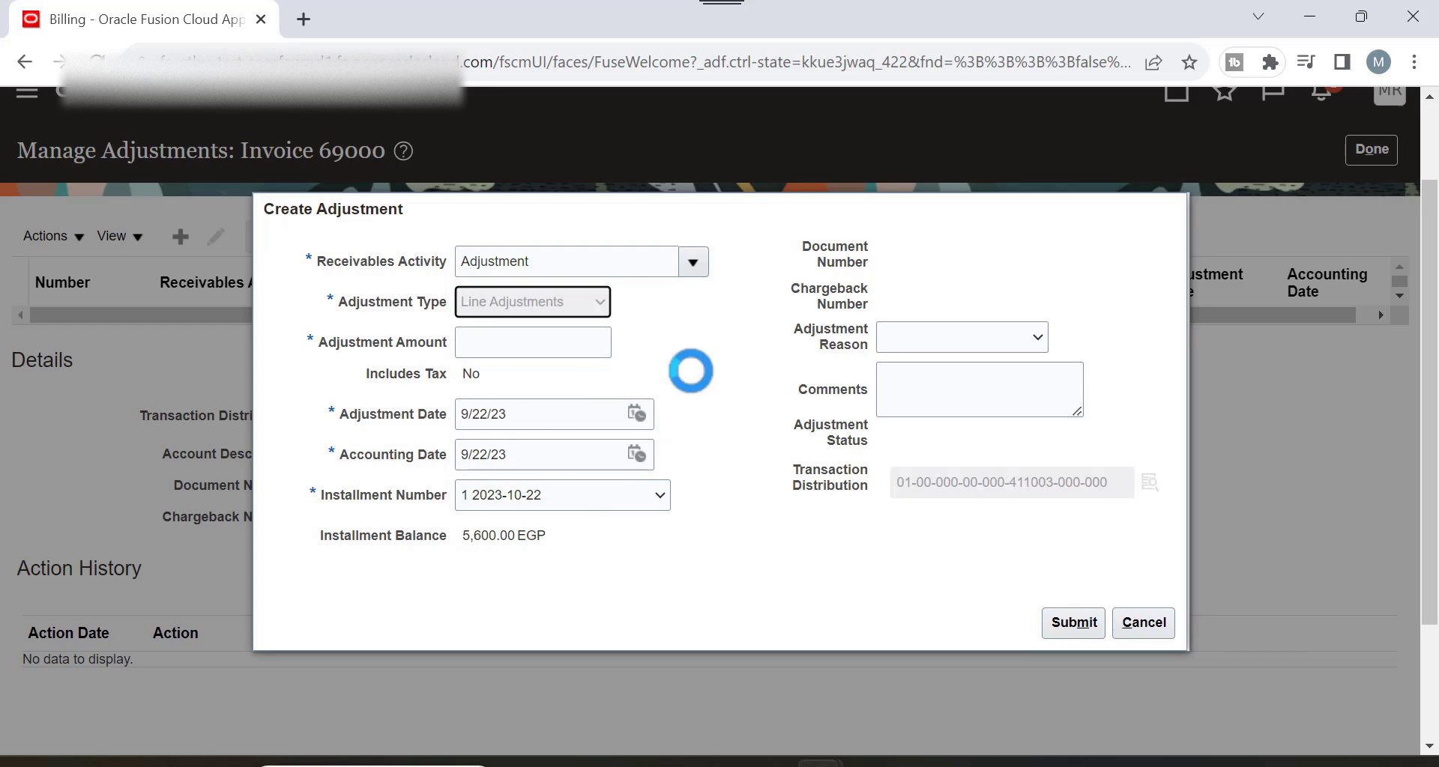
click(556, 342)
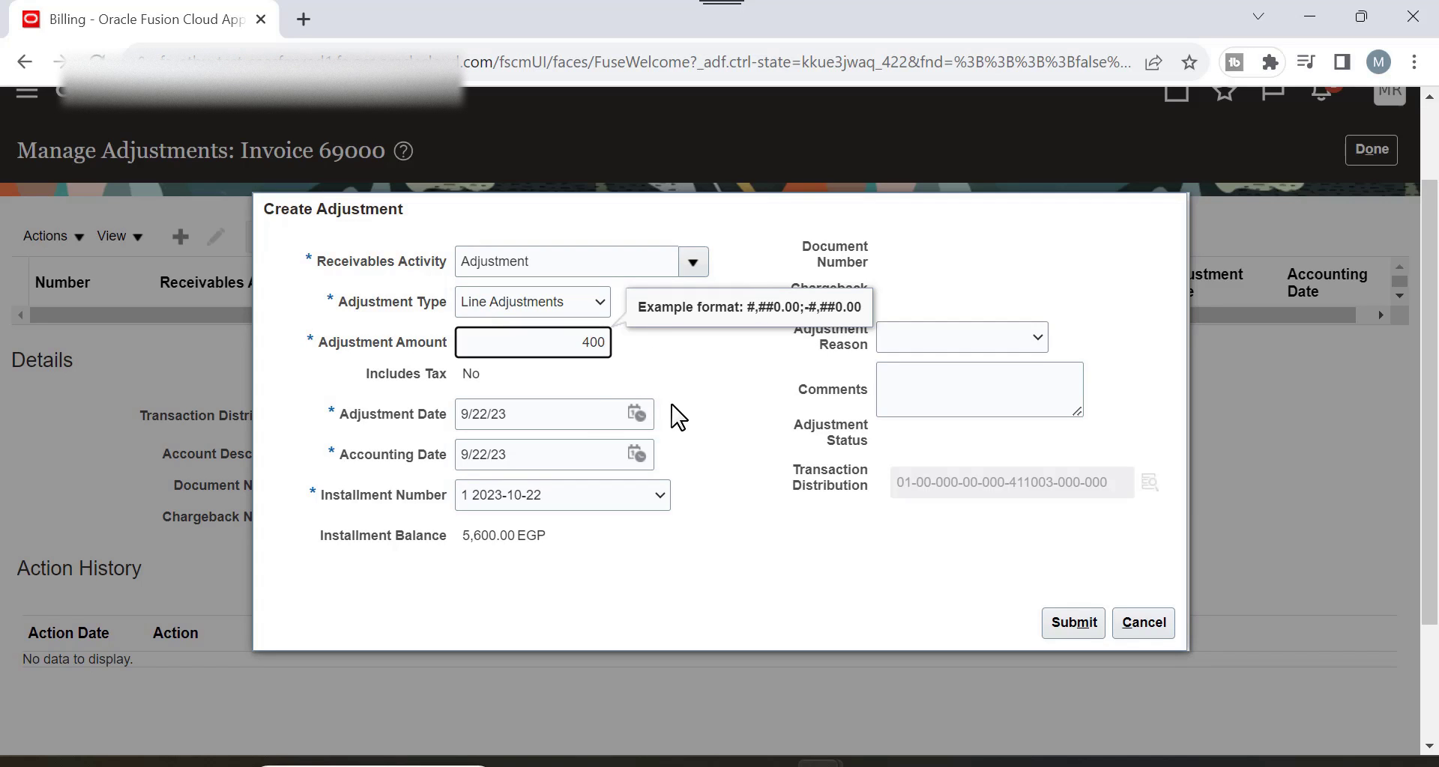
click(720, 397)
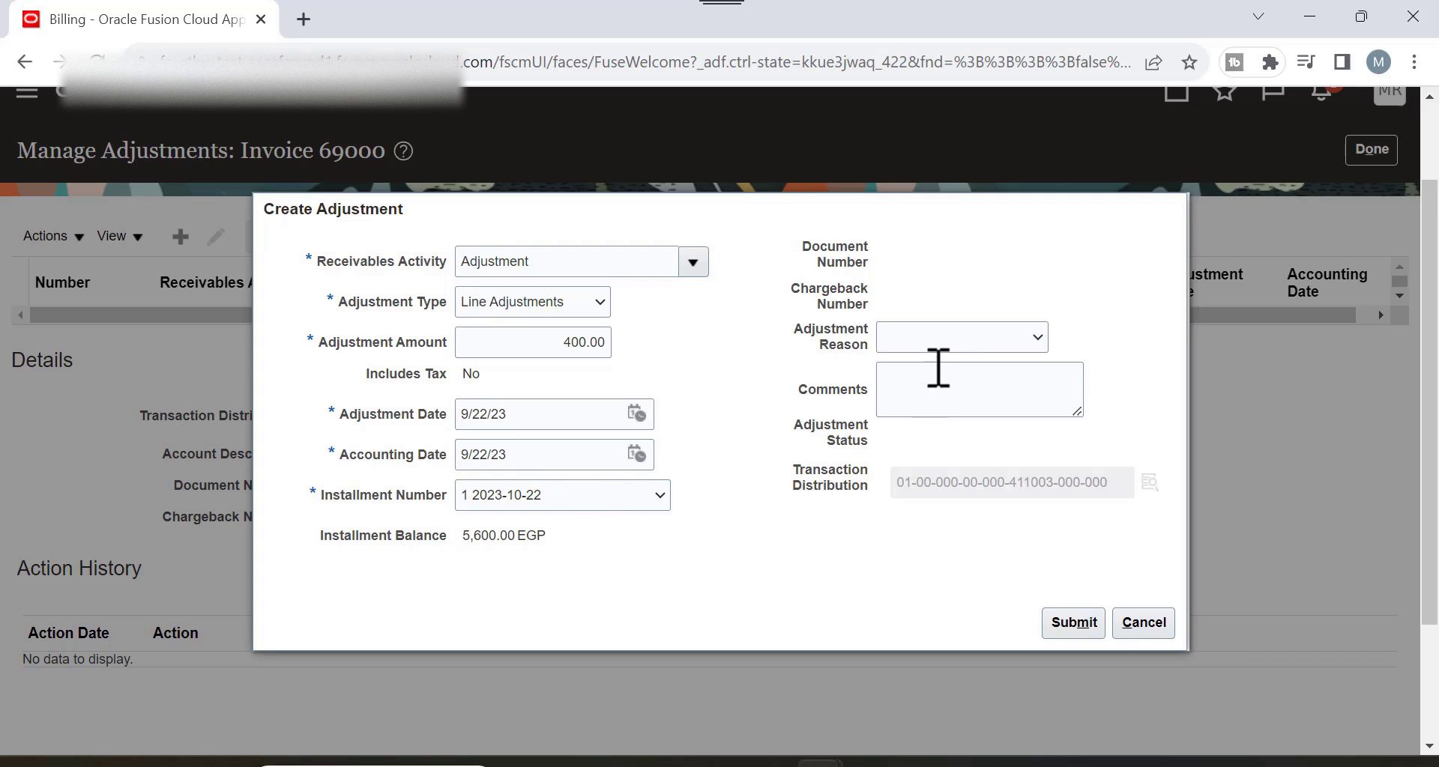
click(1037, 339)
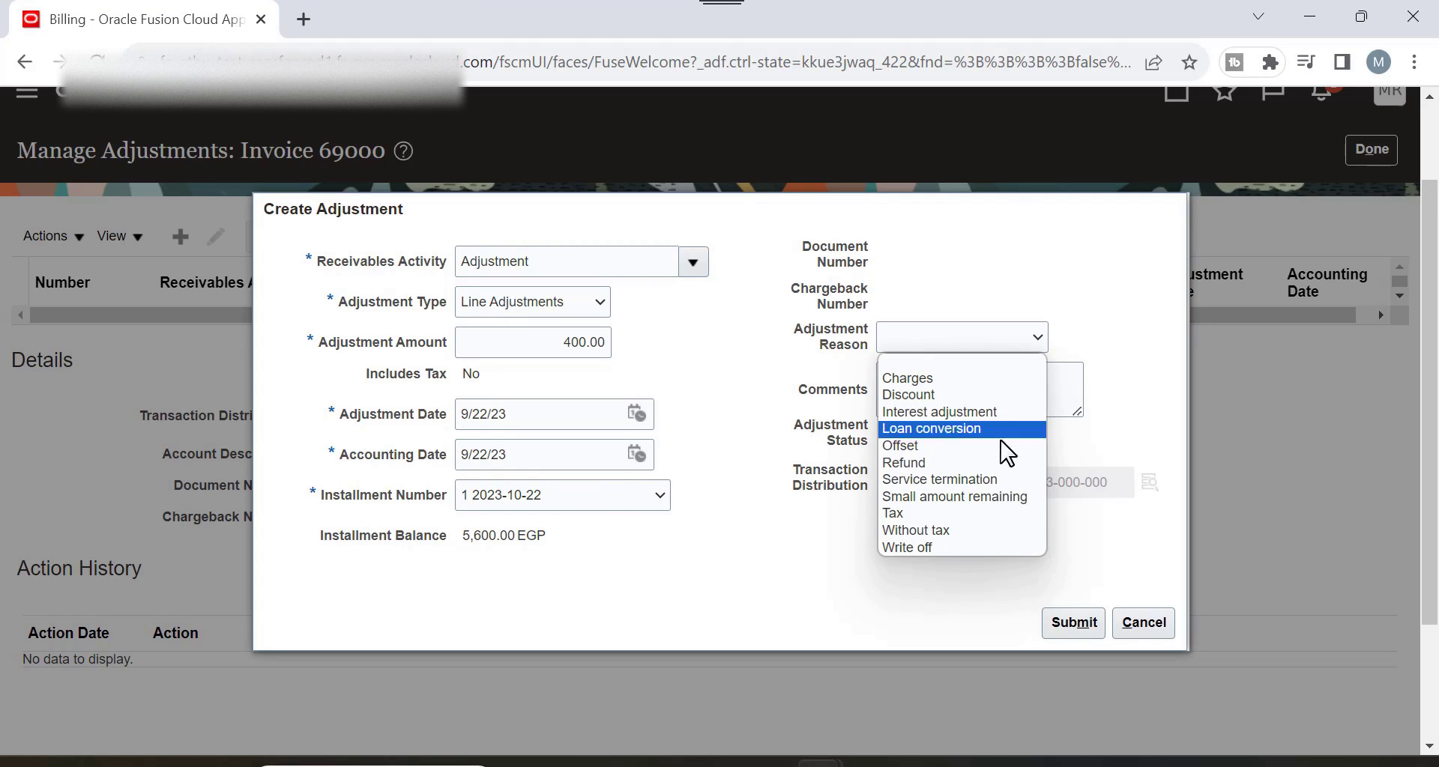
click(962, 381)
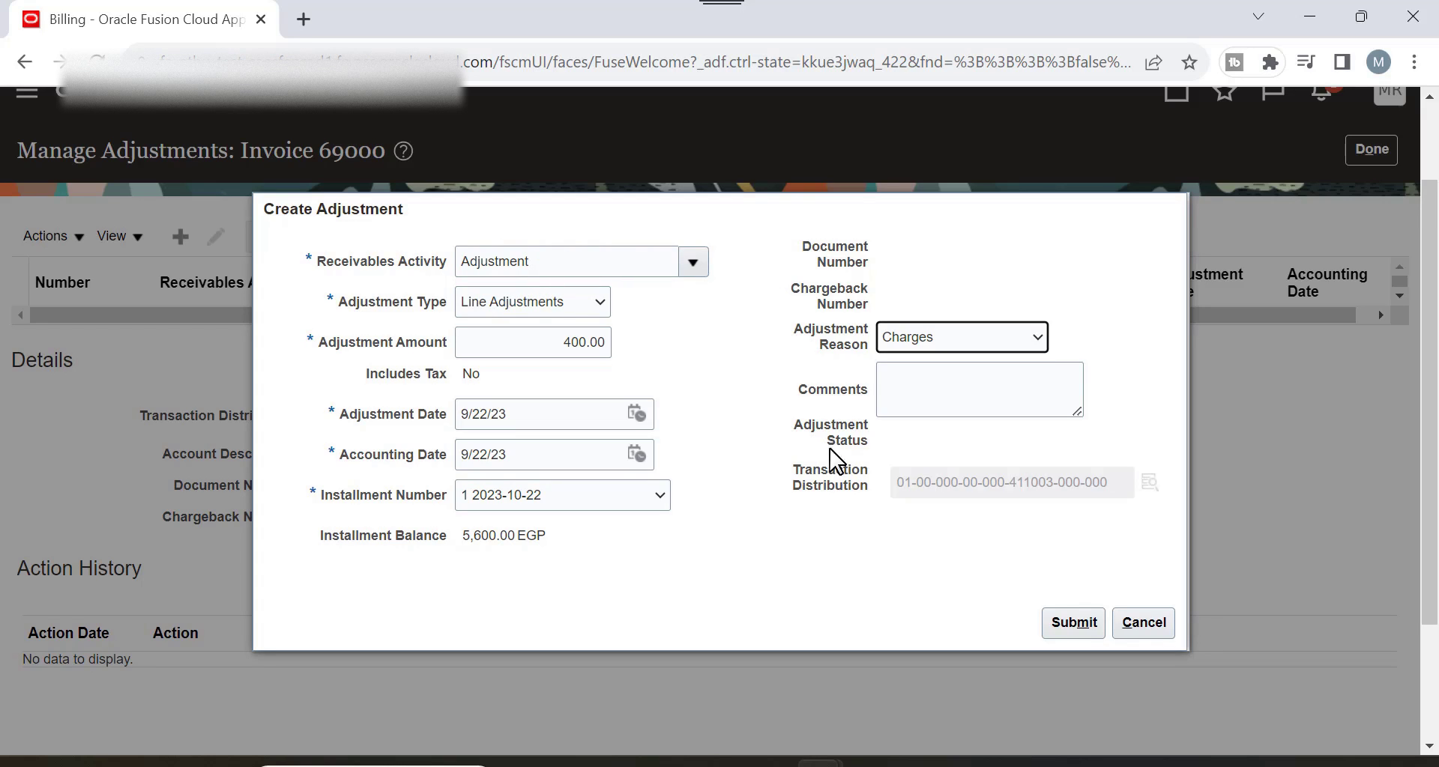
click(1083, 624)
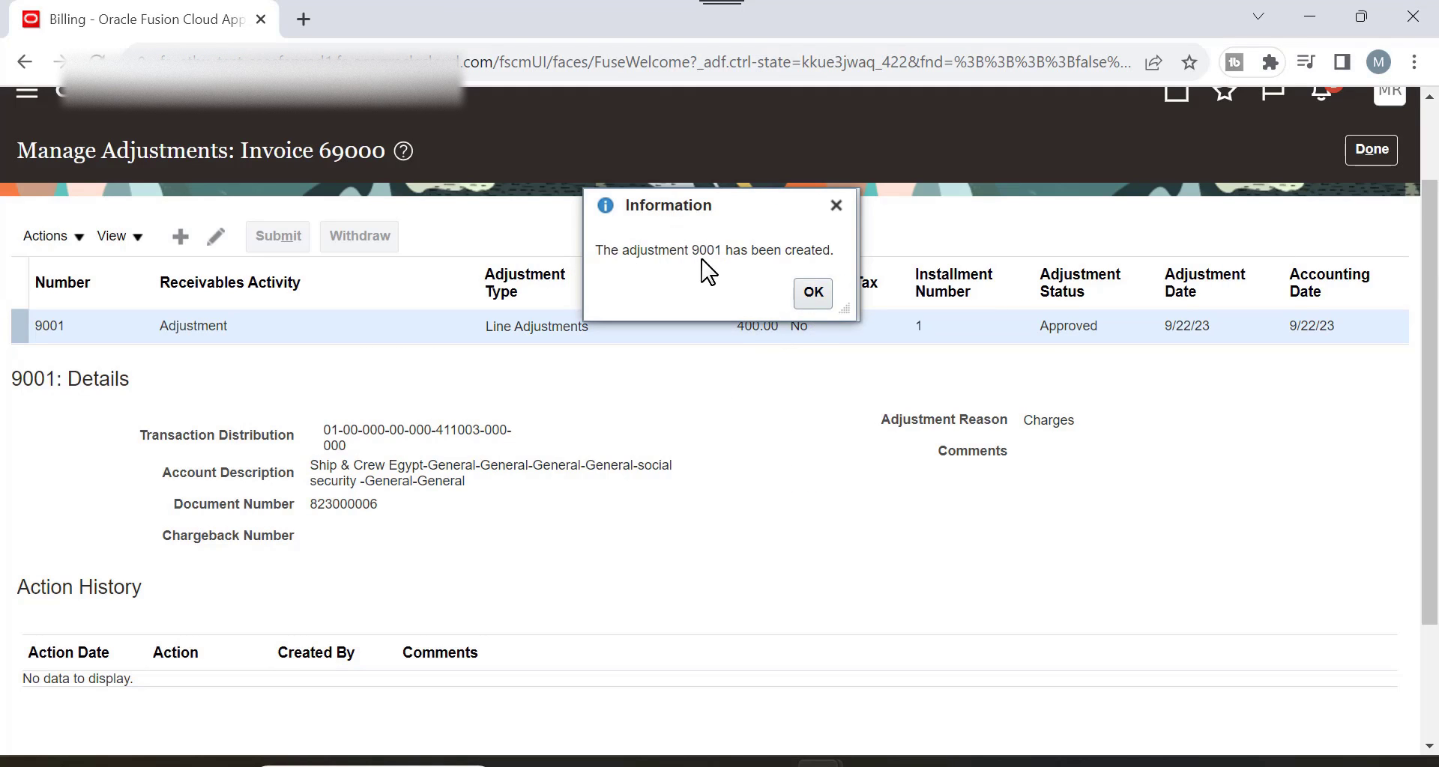
Acknowledge the adjustment-created message and return to invoice 69000's Review Transaction page.
click(816, 301)
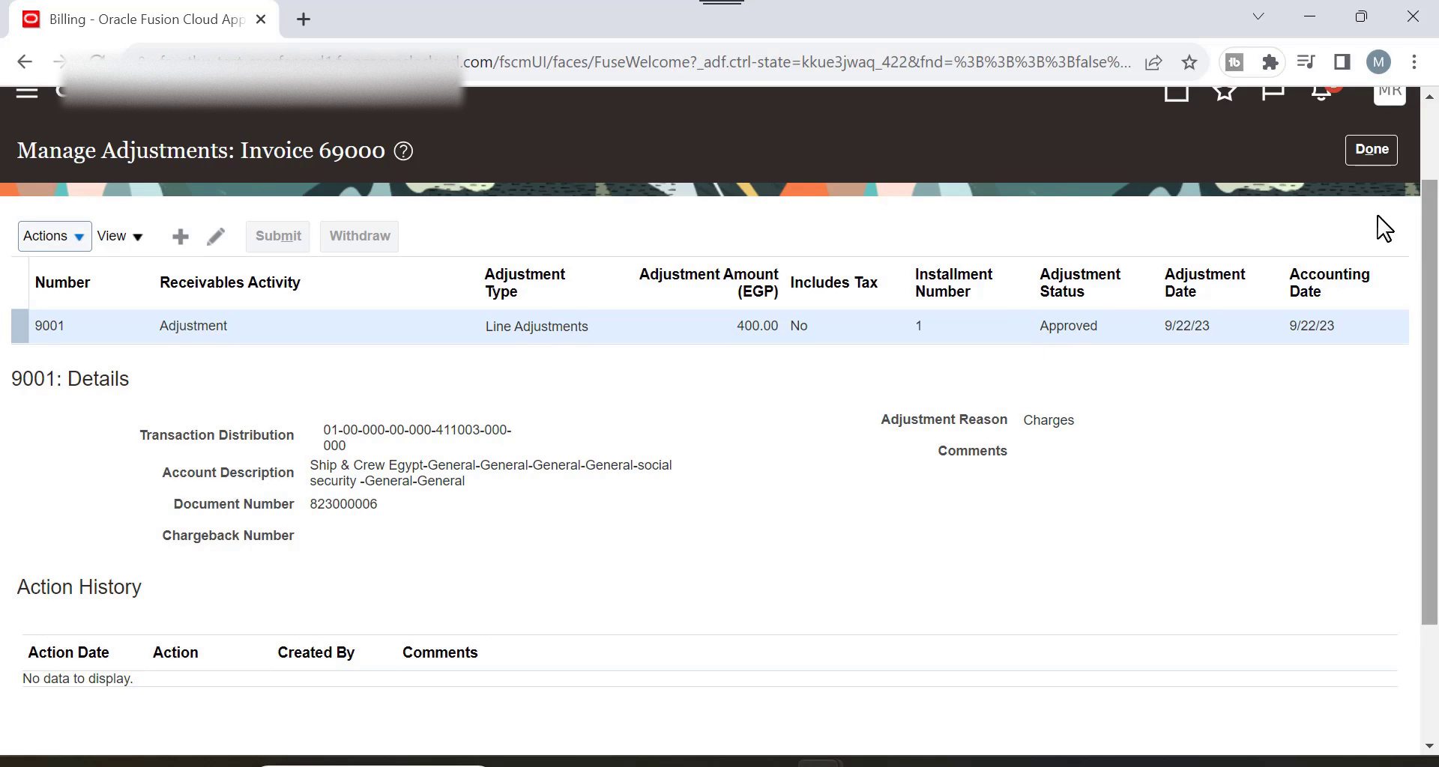
scroll(1412, 199, up, 2)
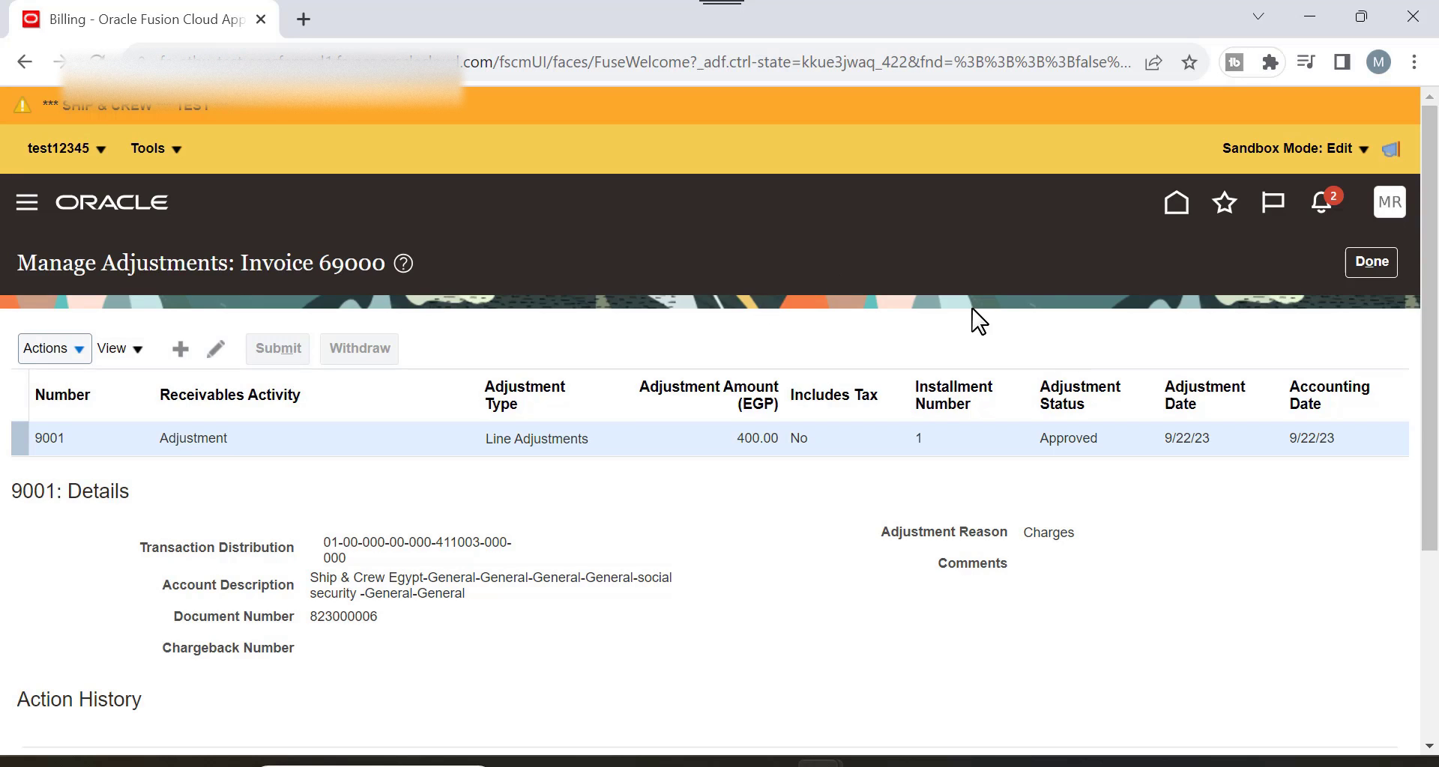
click(1373, 261)
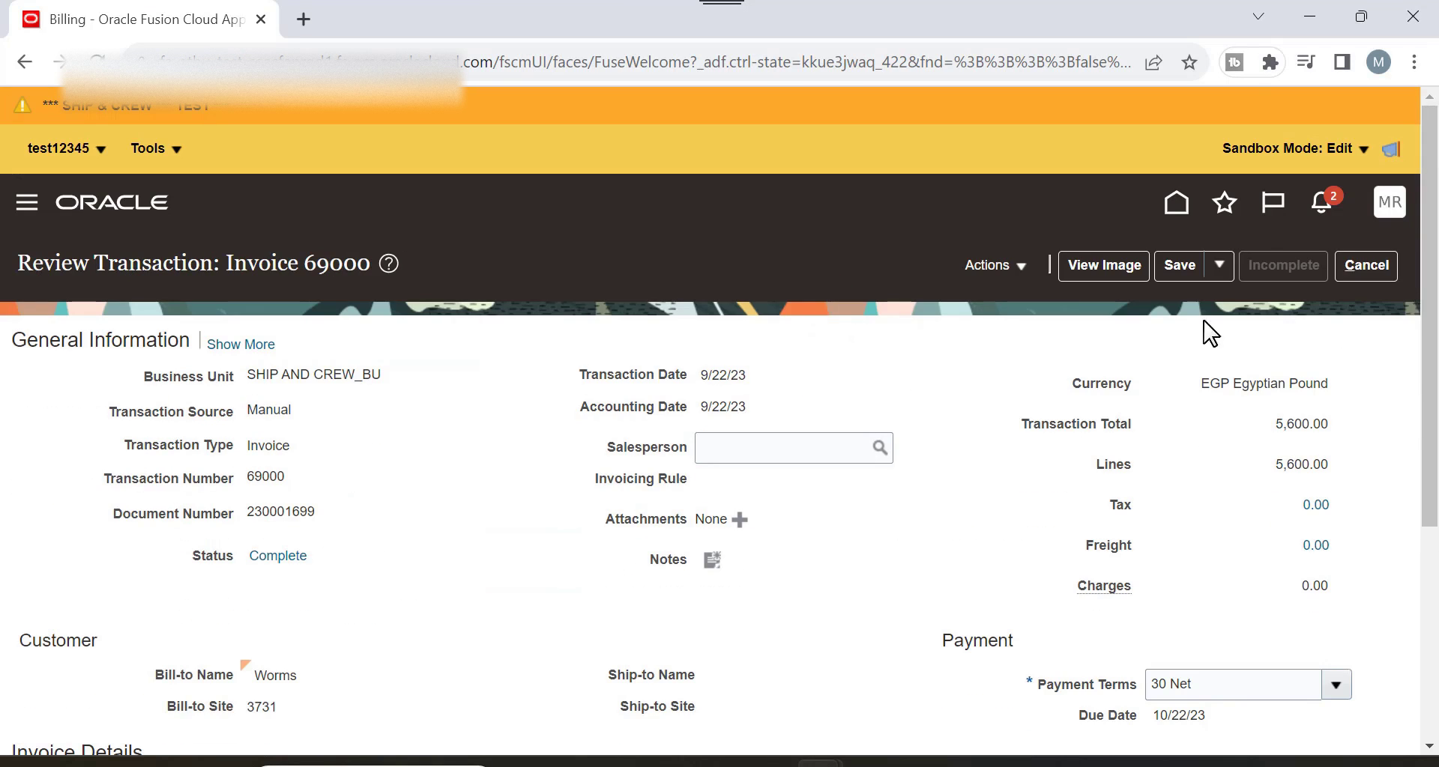
Go to Setup and Maintenance and open the Receivables Manage Approval Limits task.
click(1392, 214)
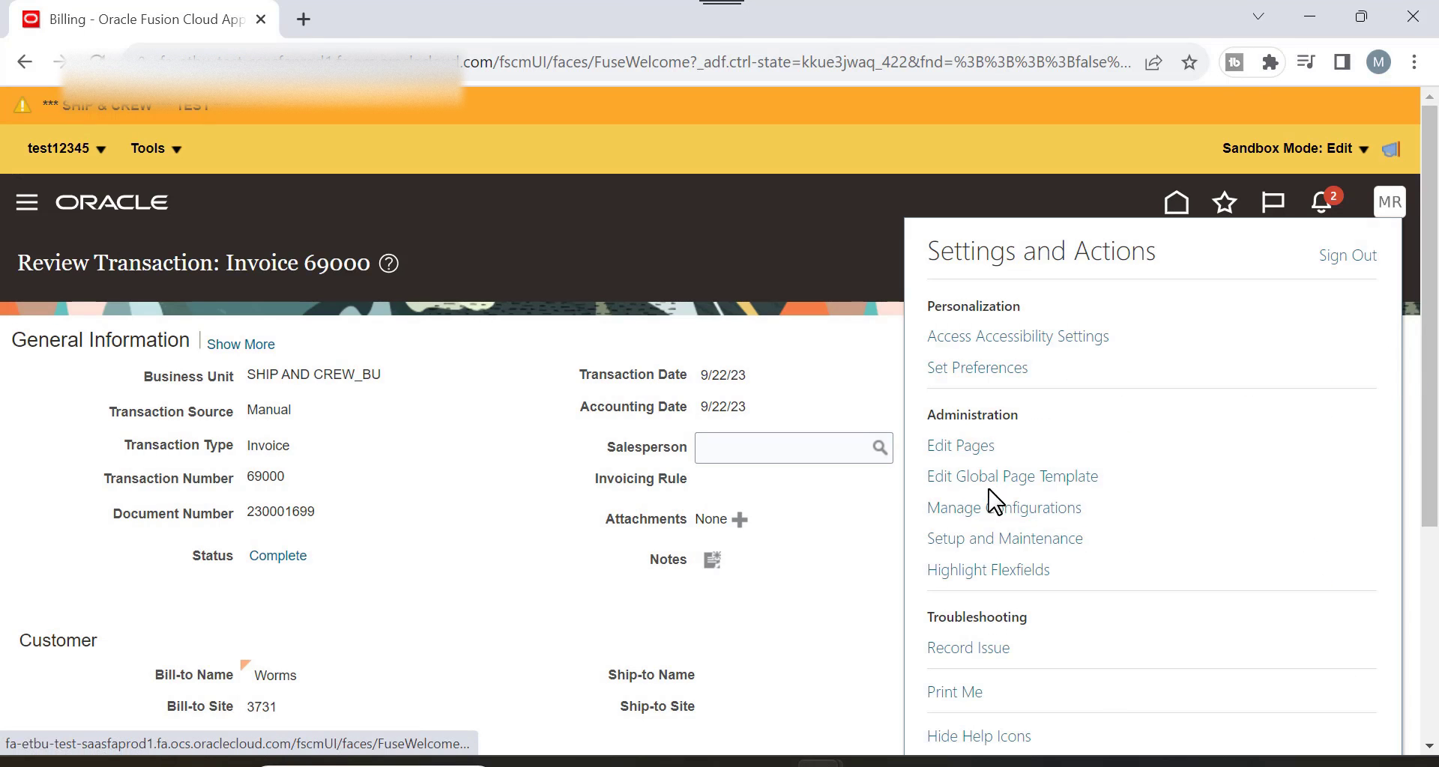
click(1001, 540)
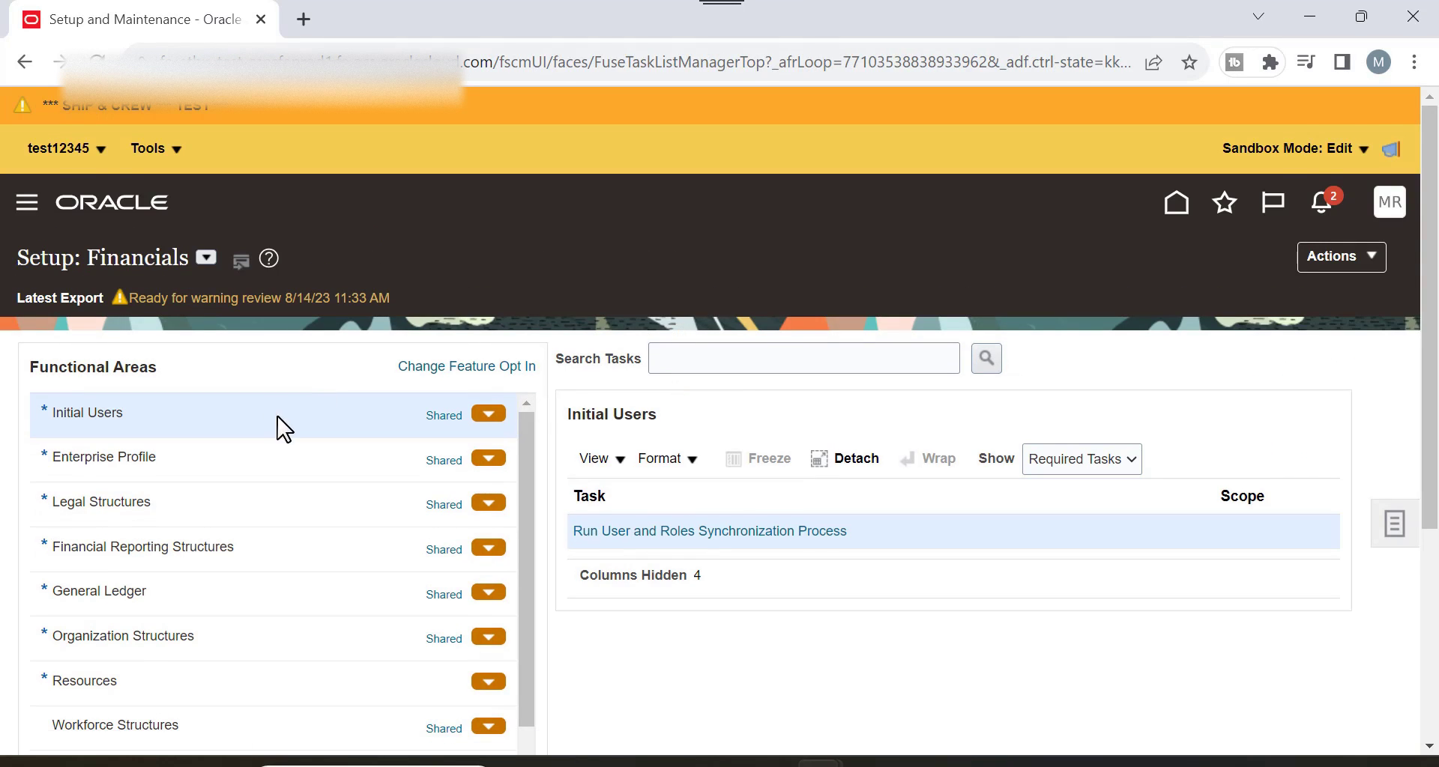
scroll(411, 373, down, 5)
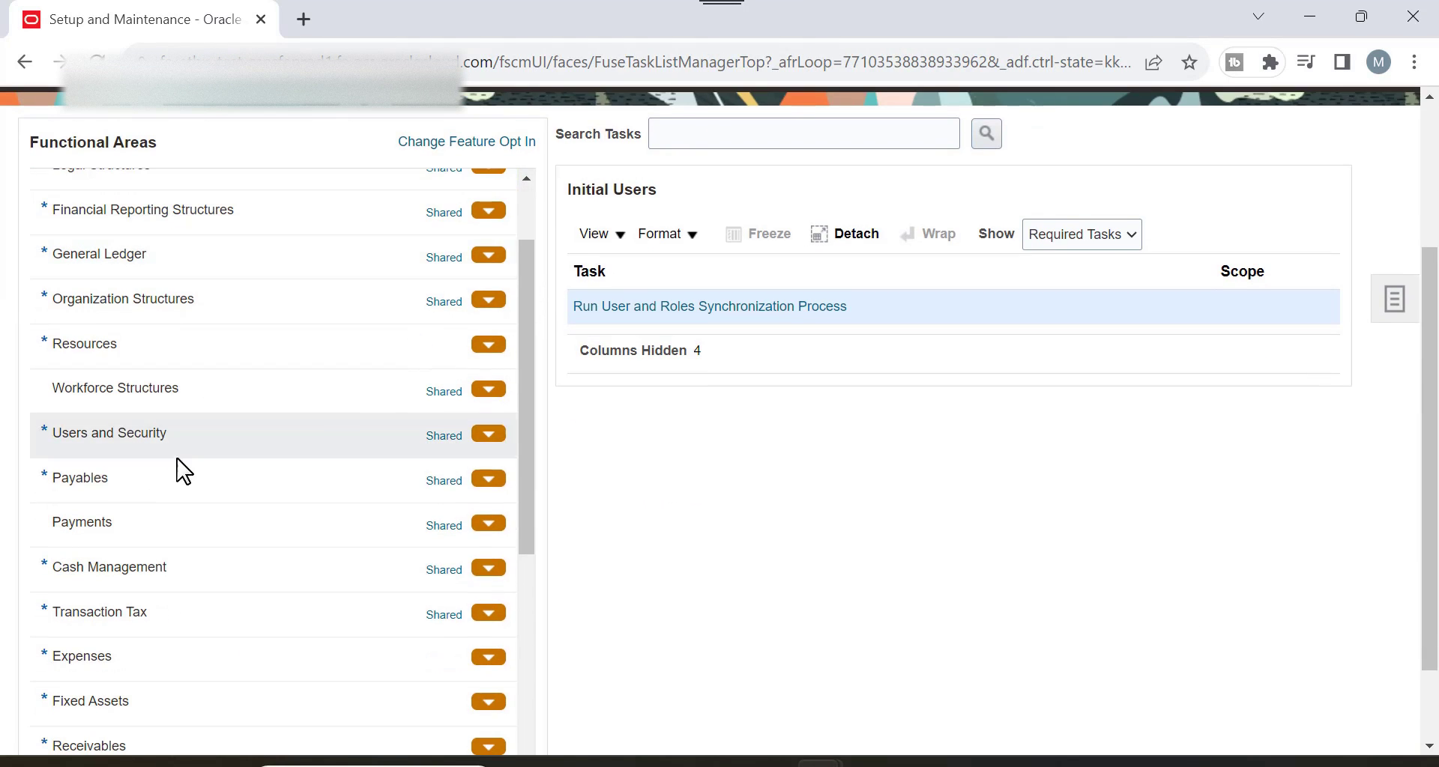
scroll(225, 466, down, 3)
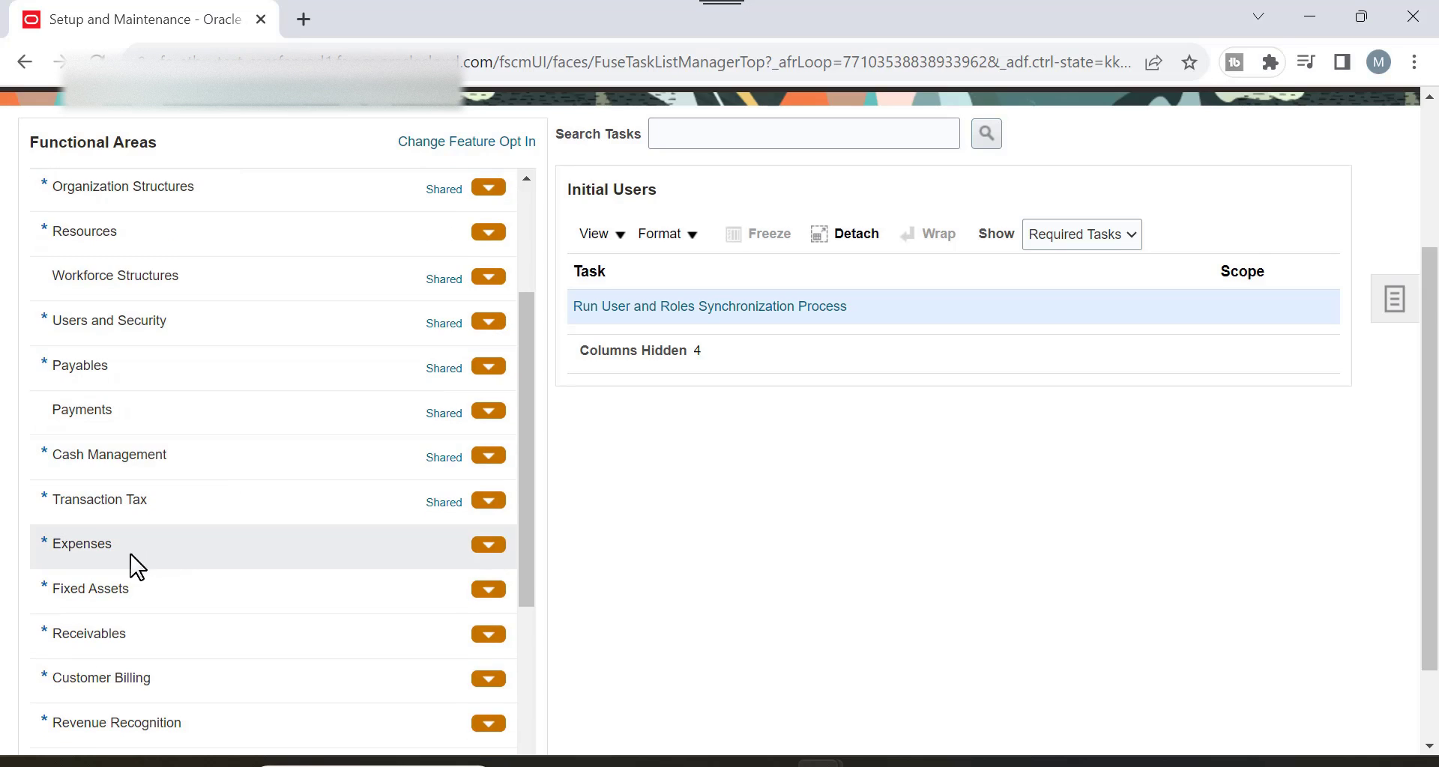
click(128, 635)
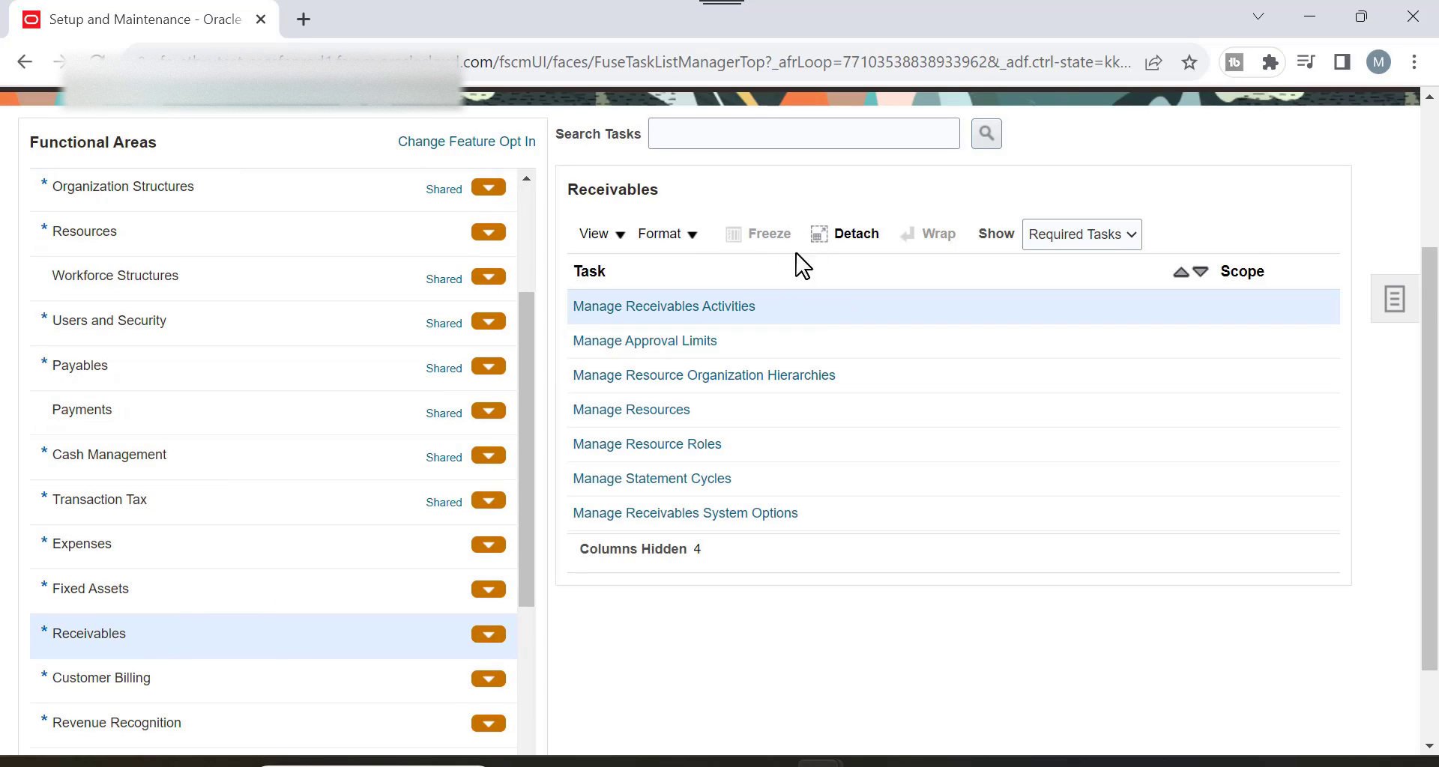
click(682, 343)
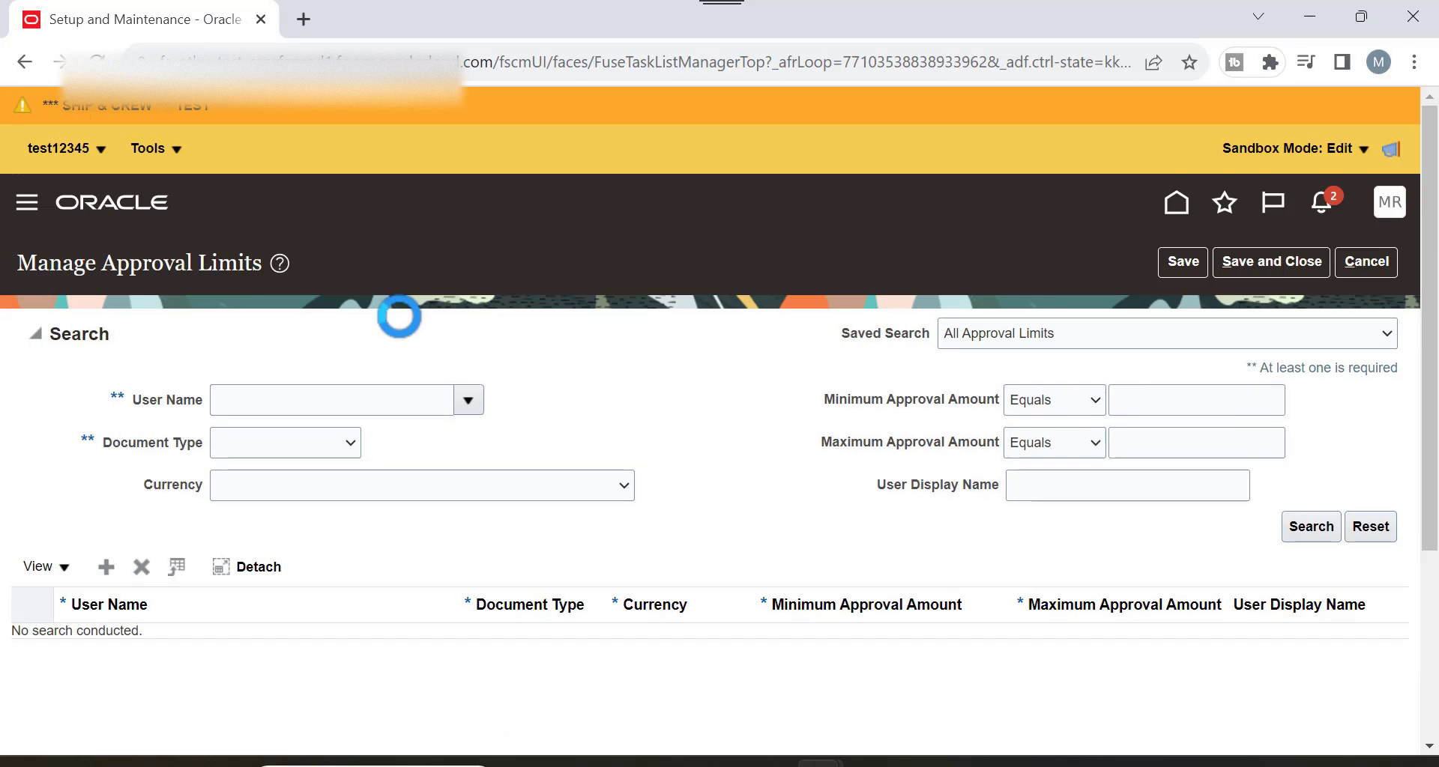
Search approval limits filtered to the Adjustment document type.
click(477, 402)
click(679, 378)
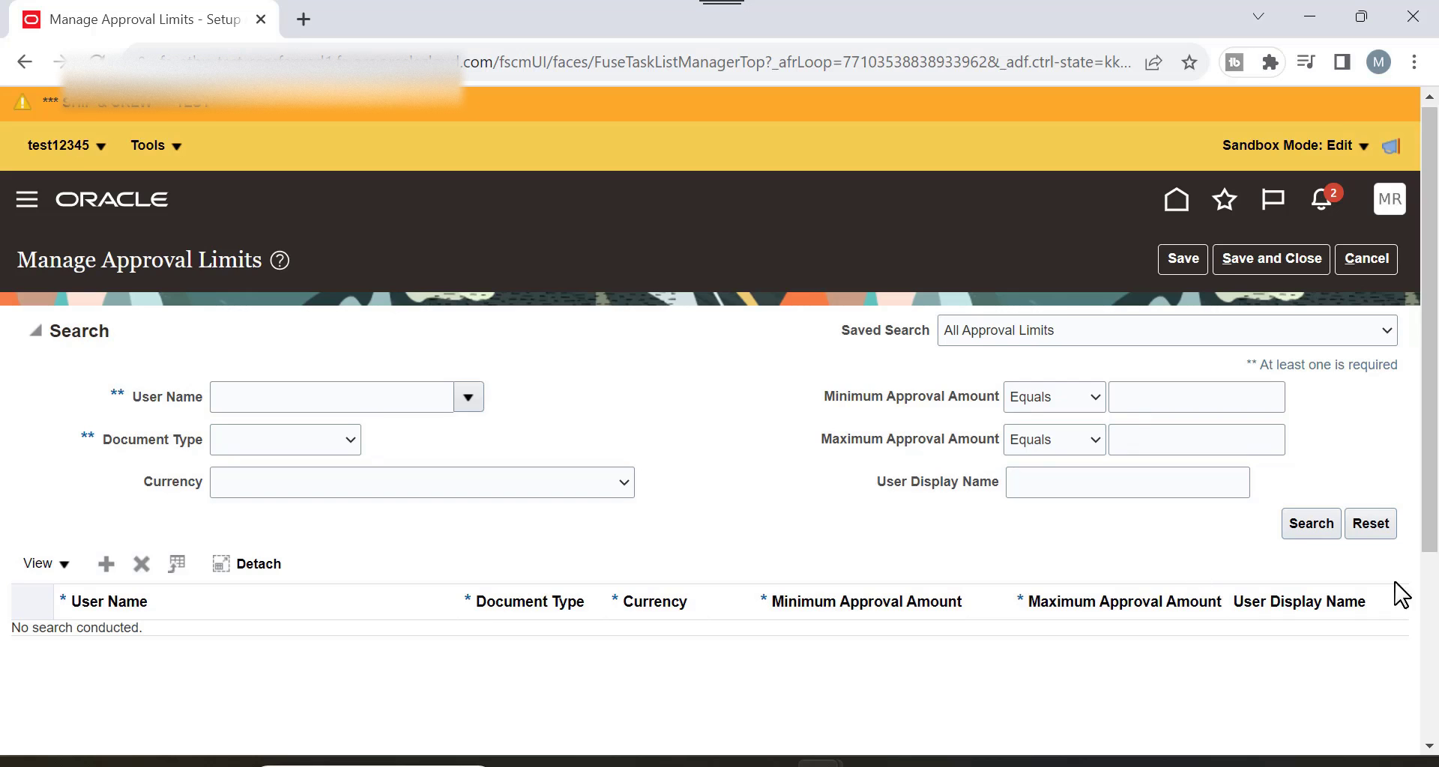
click(327, 449)
click(311, 484)
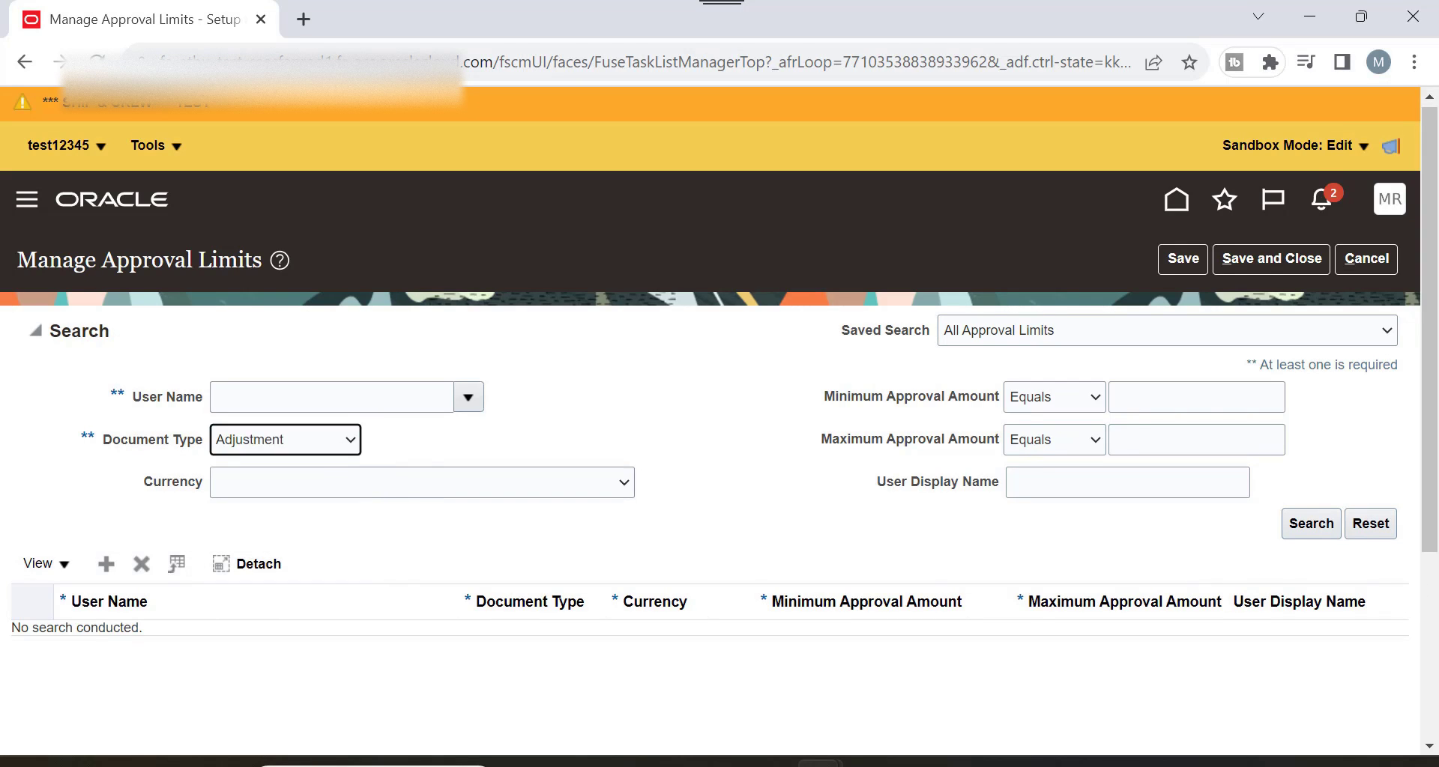
click(1325, 531)
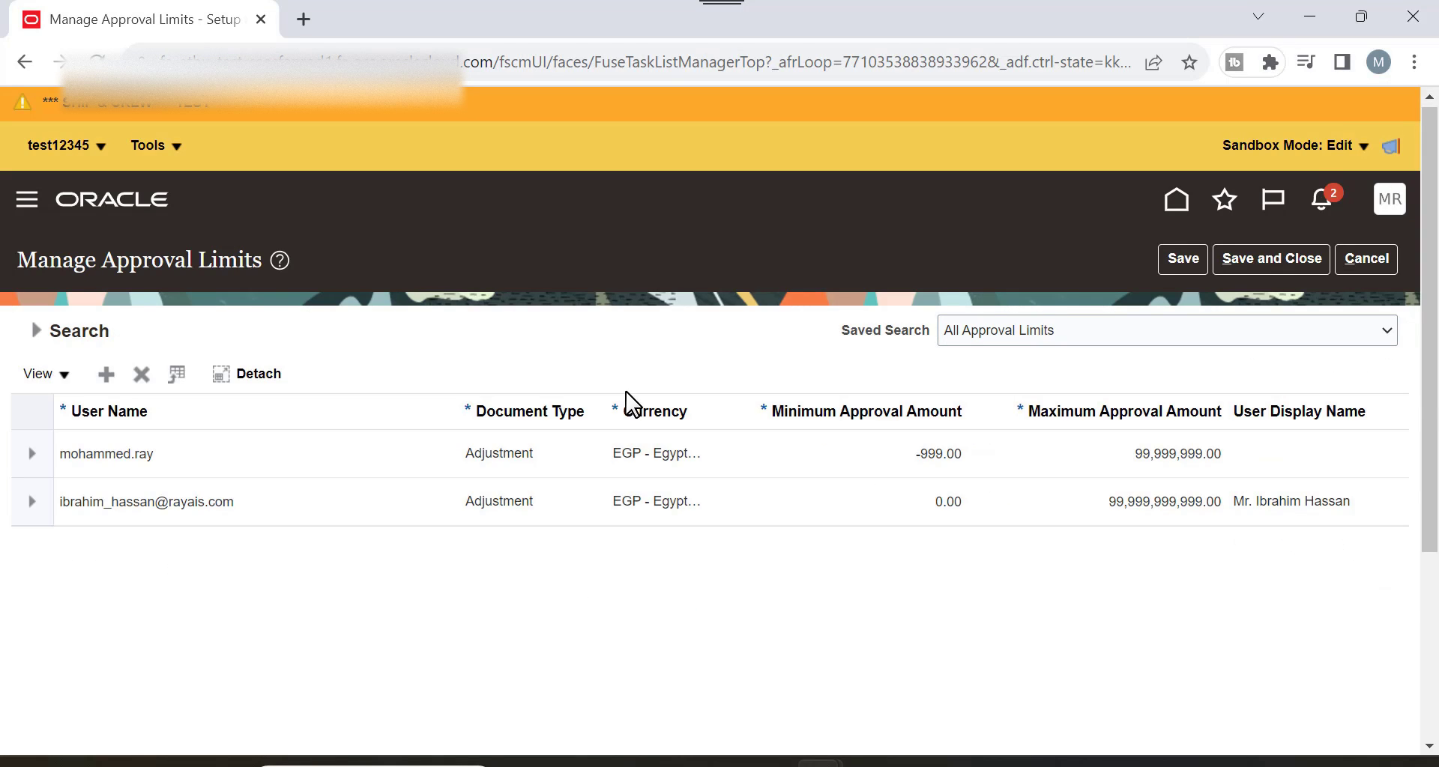
Change the first user's maximum approval amount to 999.00, save, then cancel out of the page.
click(247, 459)
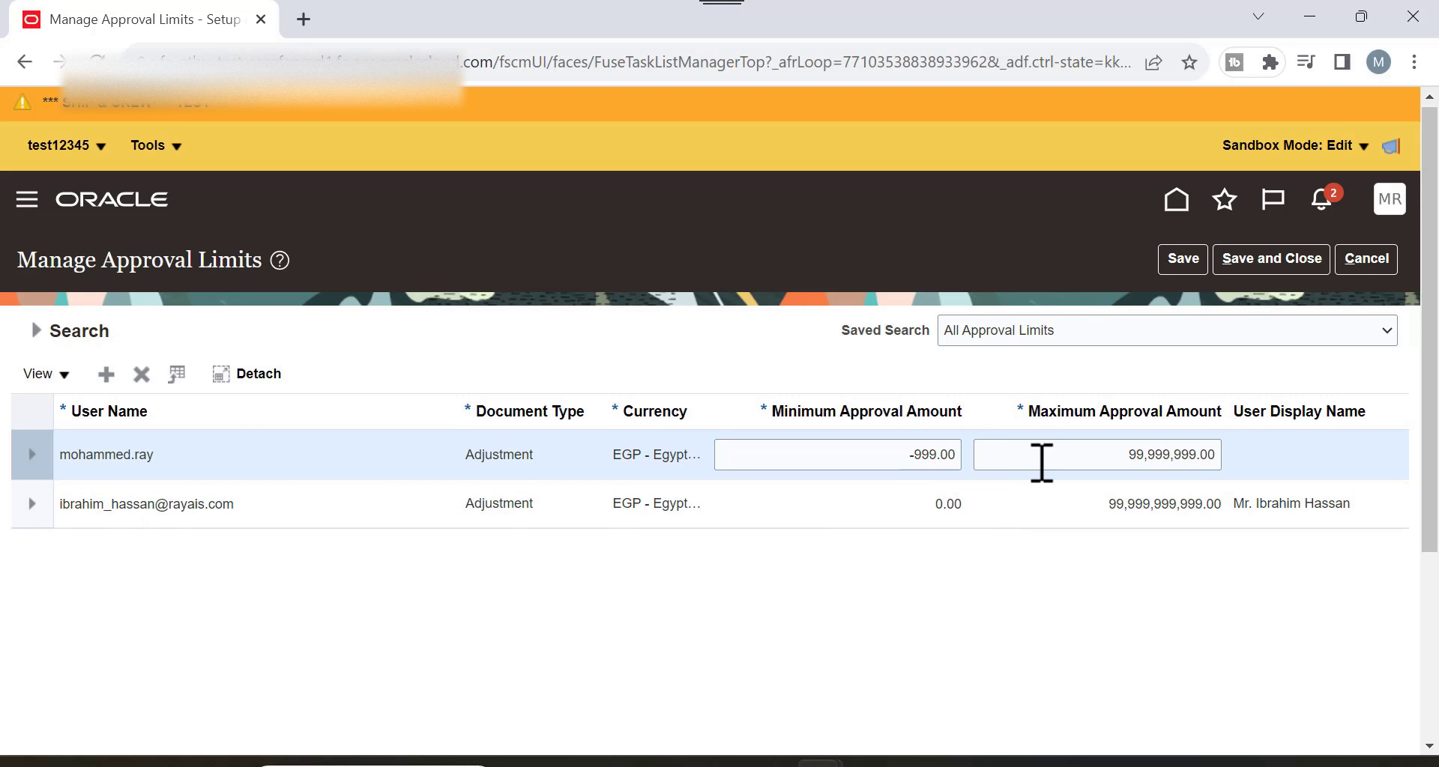
double_click(1147, 455)
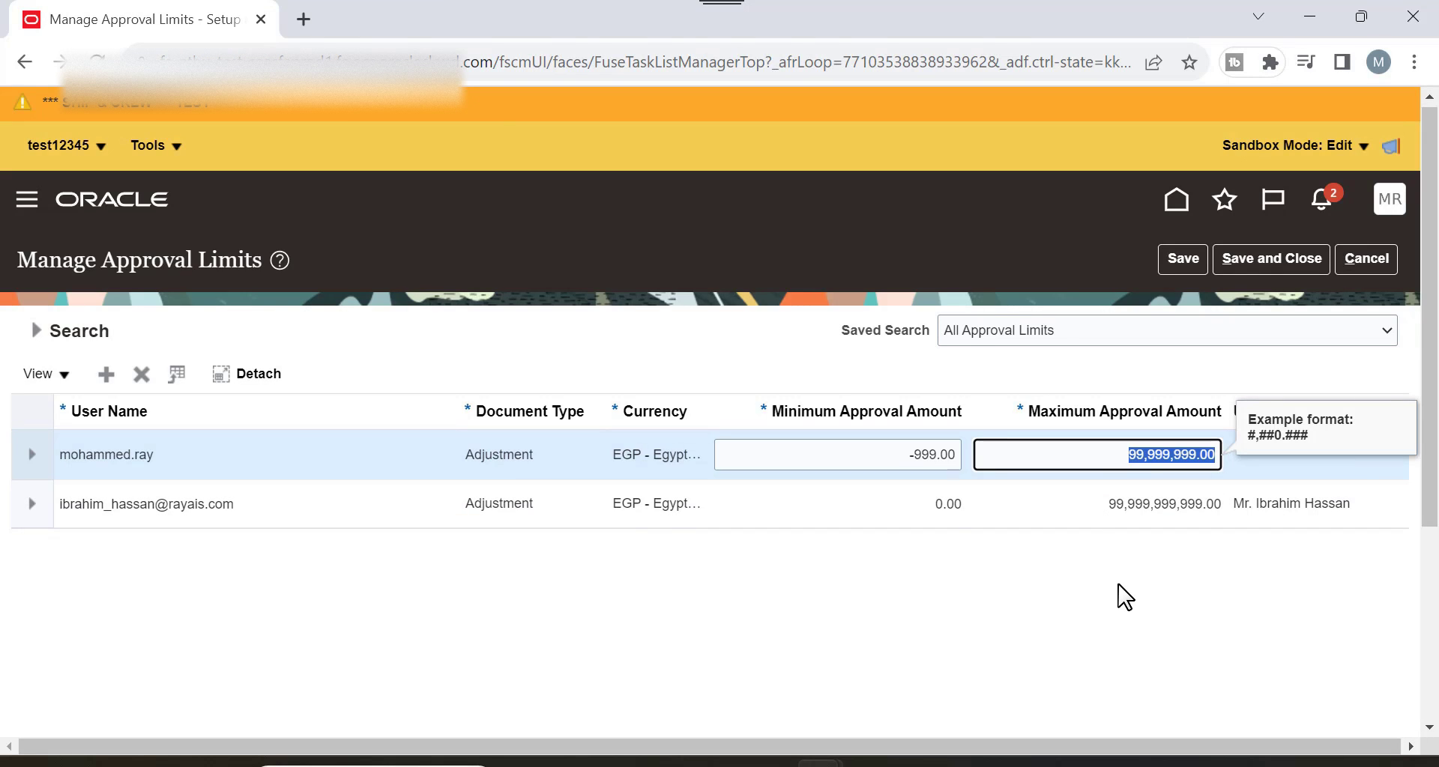
text(999)
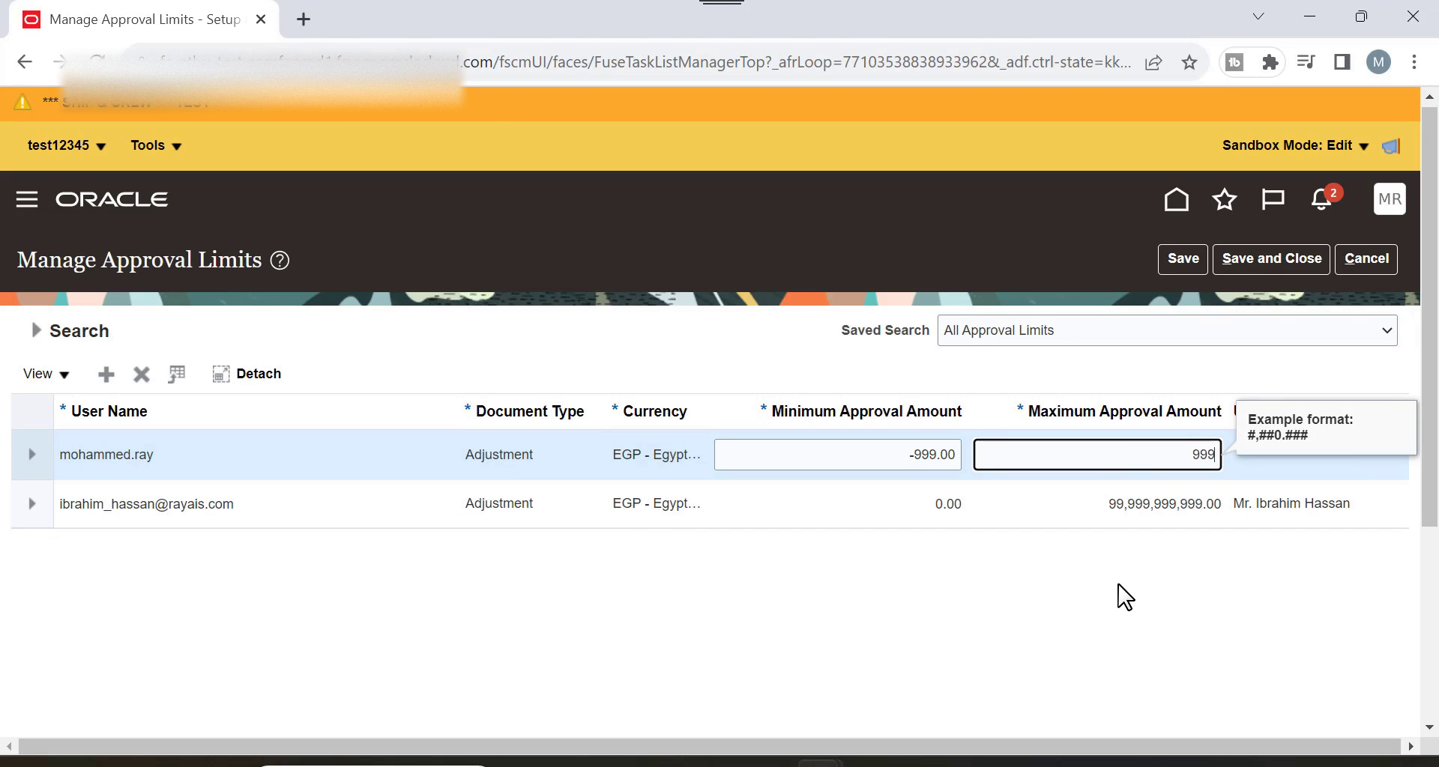
text(.00)
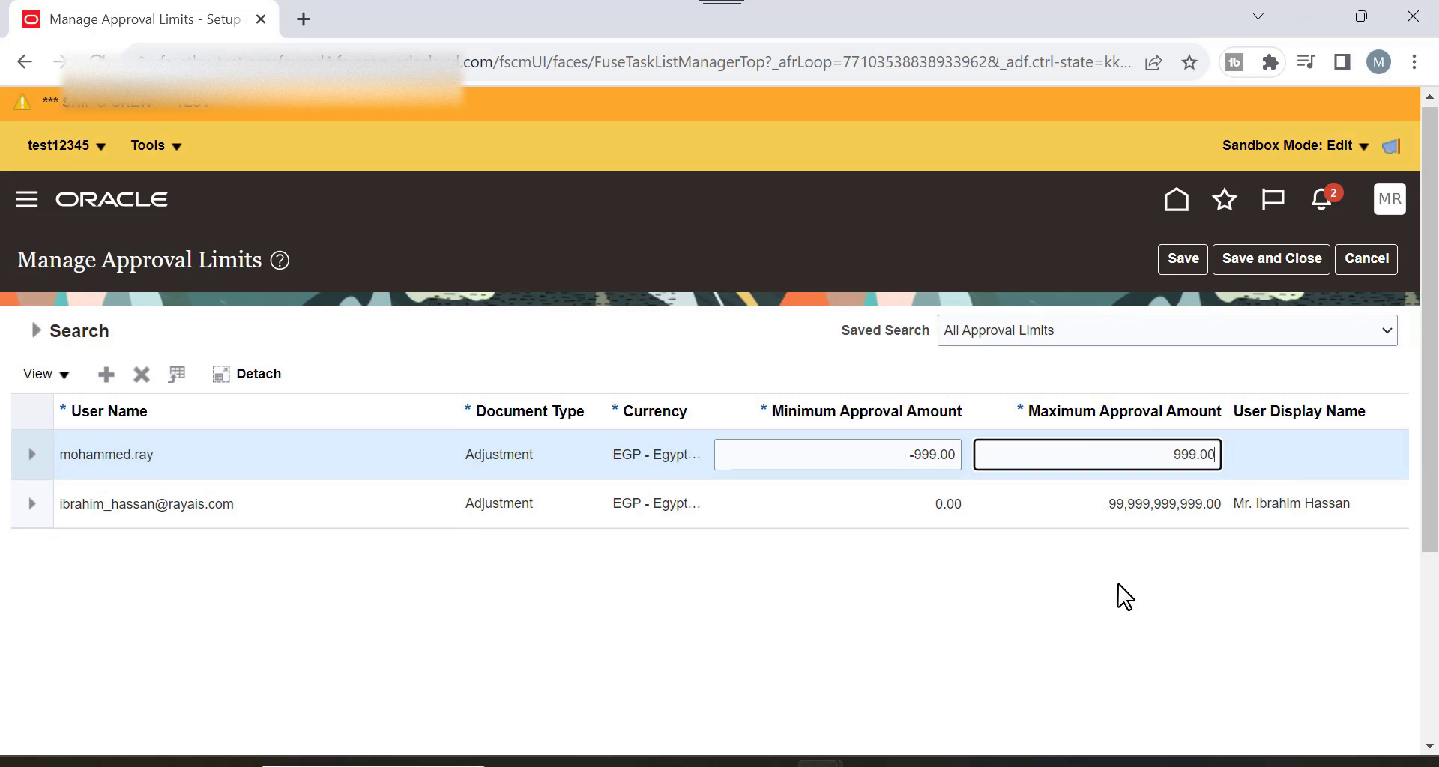
key(Tab)
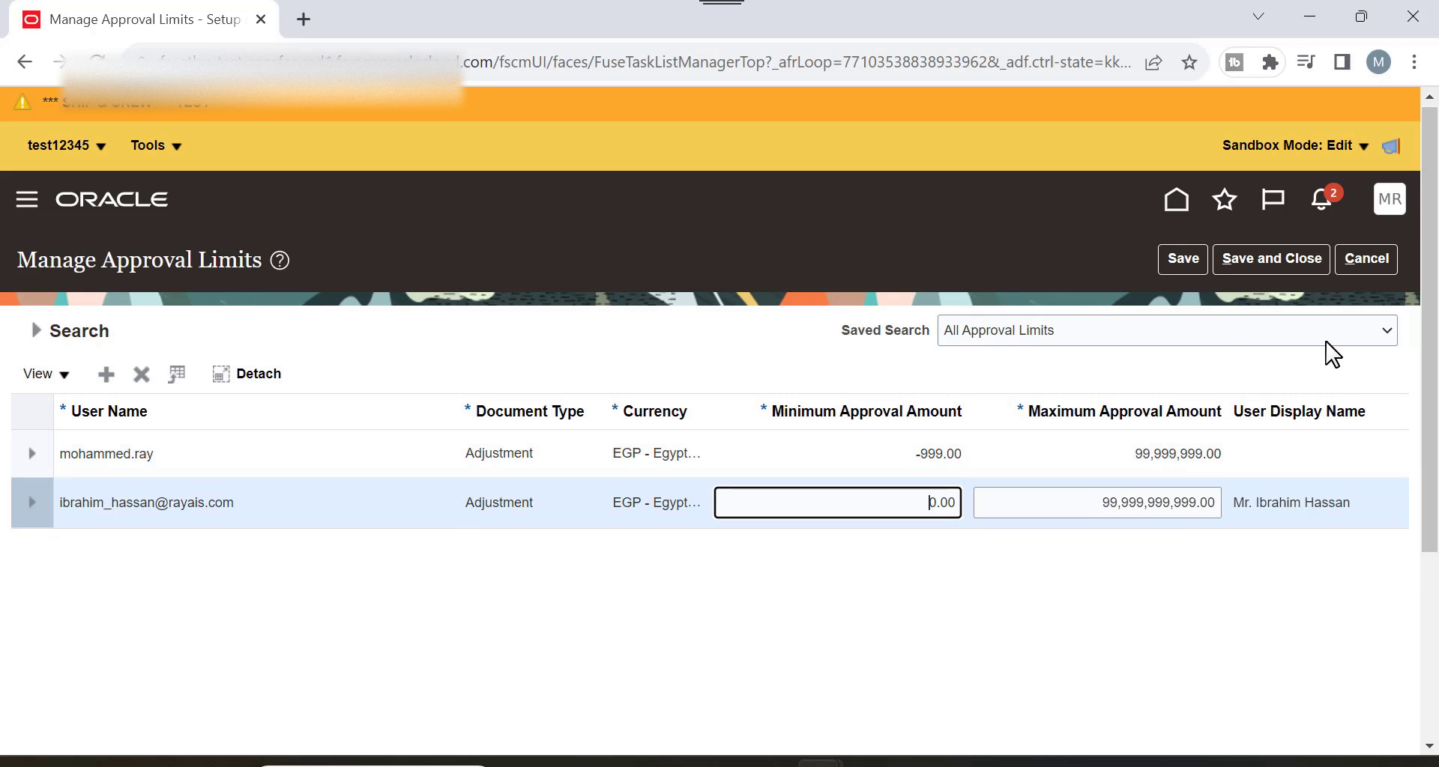
click(1178, 262)
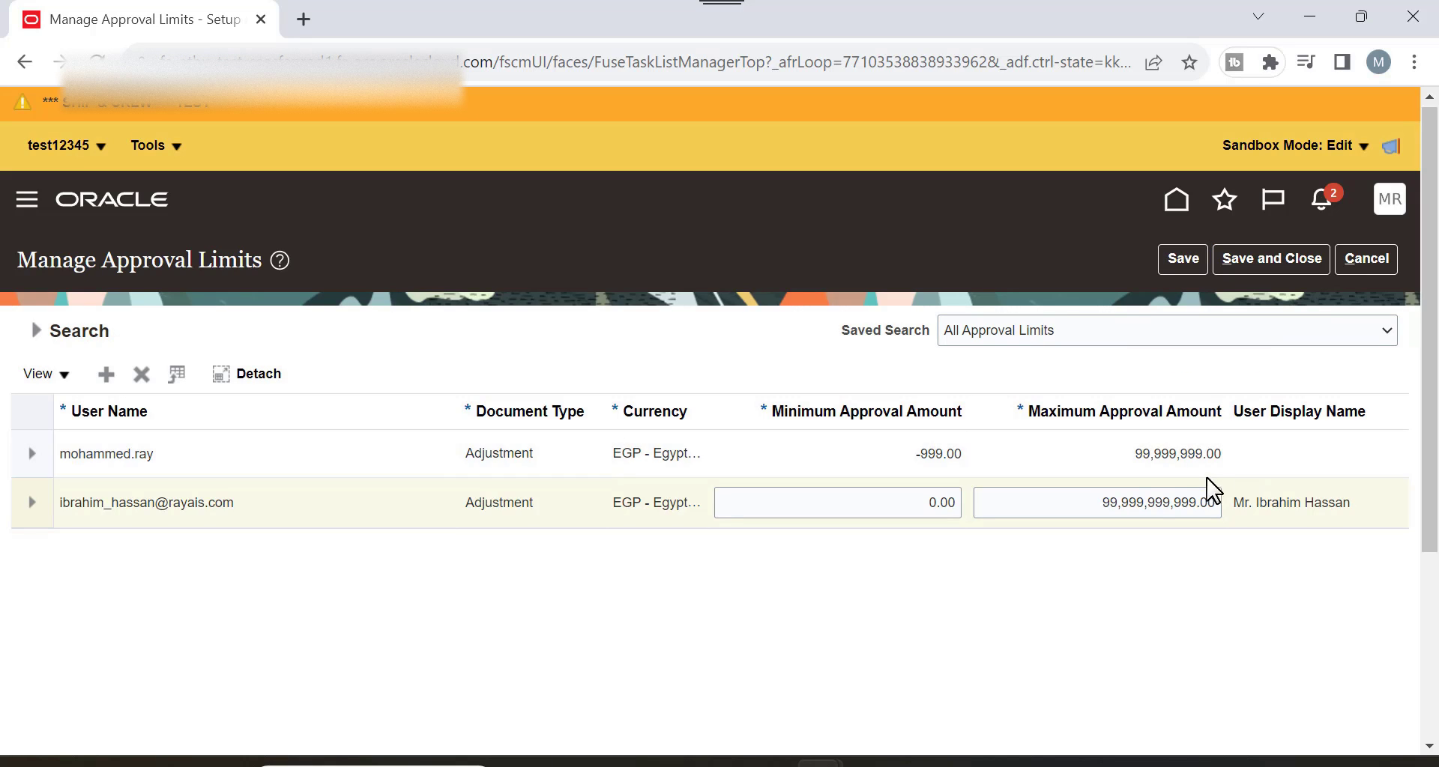
click(1161, 455)
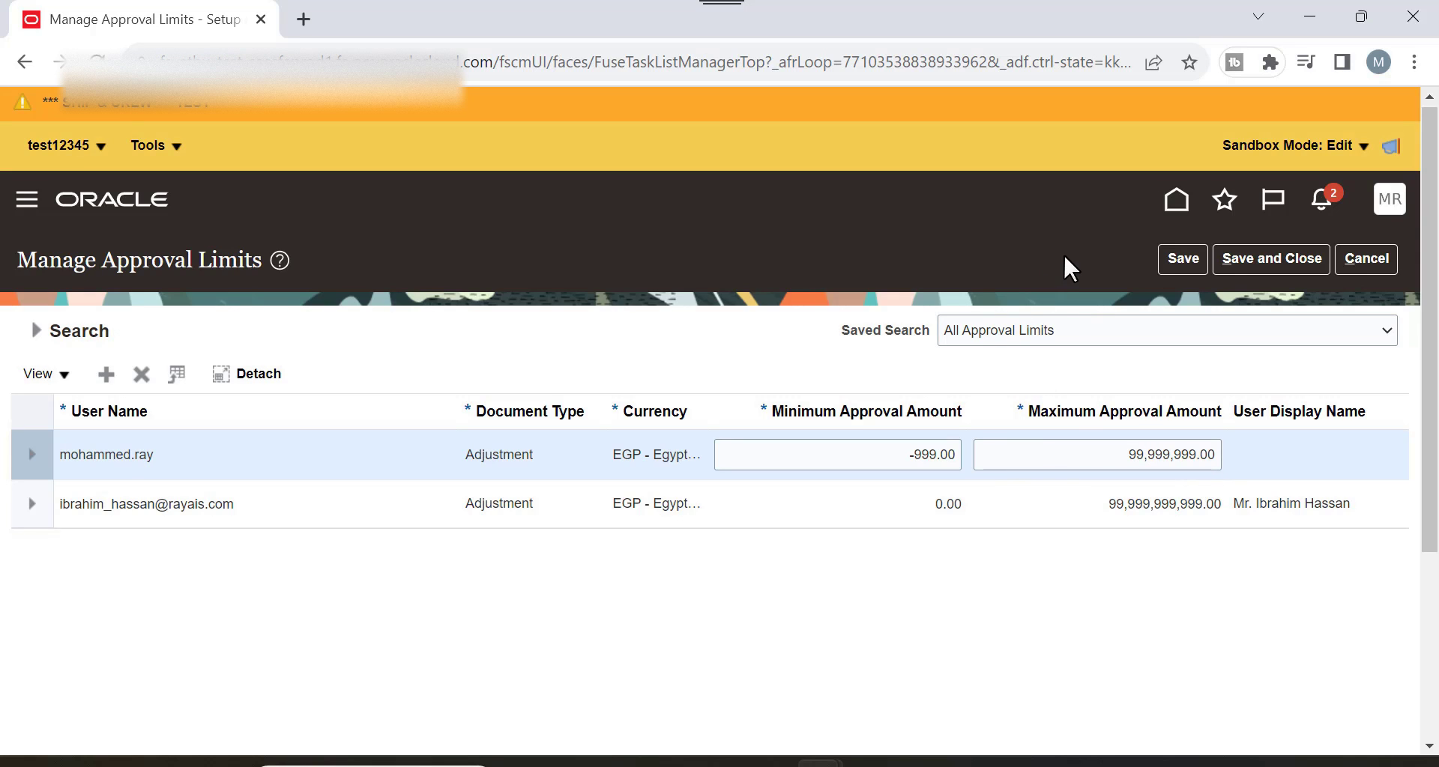
scroll(898, 379, down, 3)
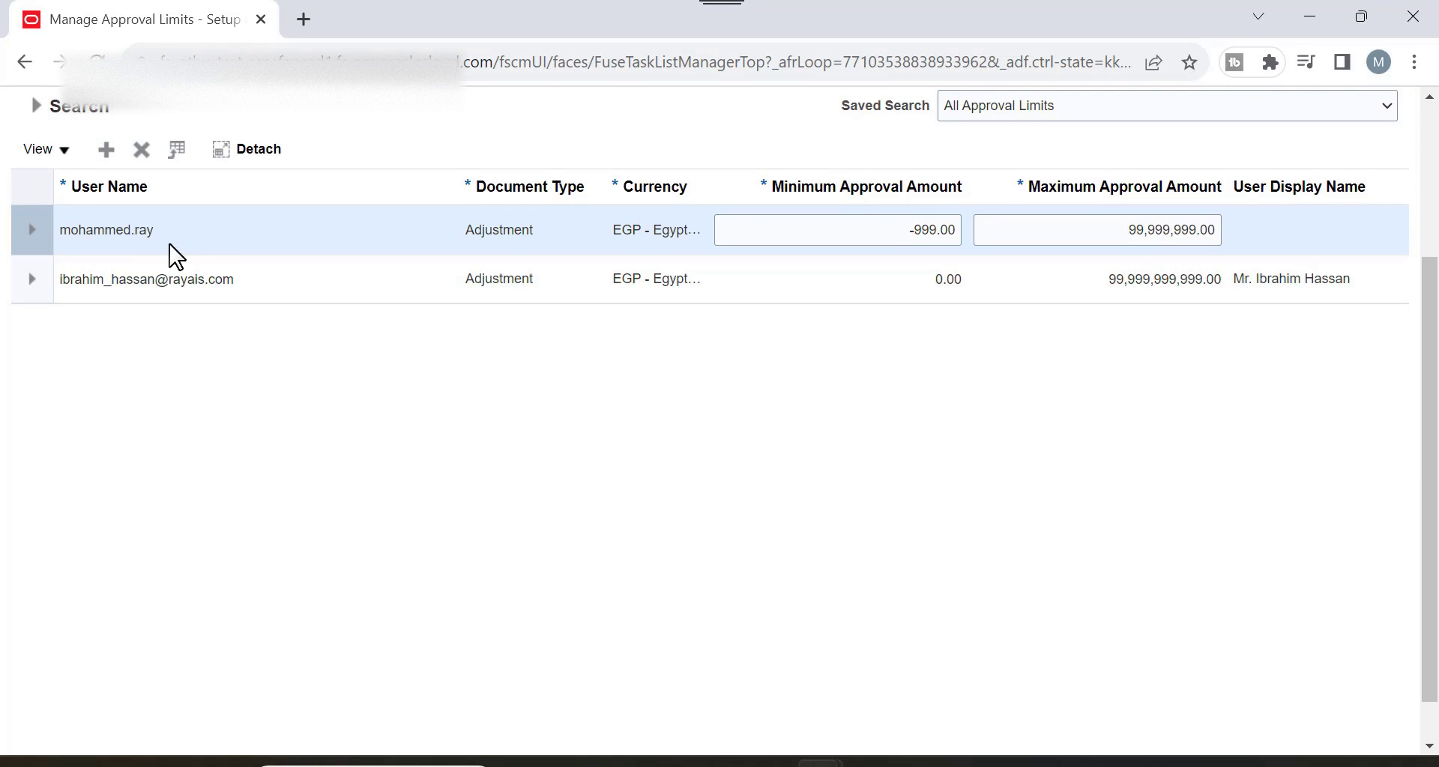
scroll(871, 315, up, 3)
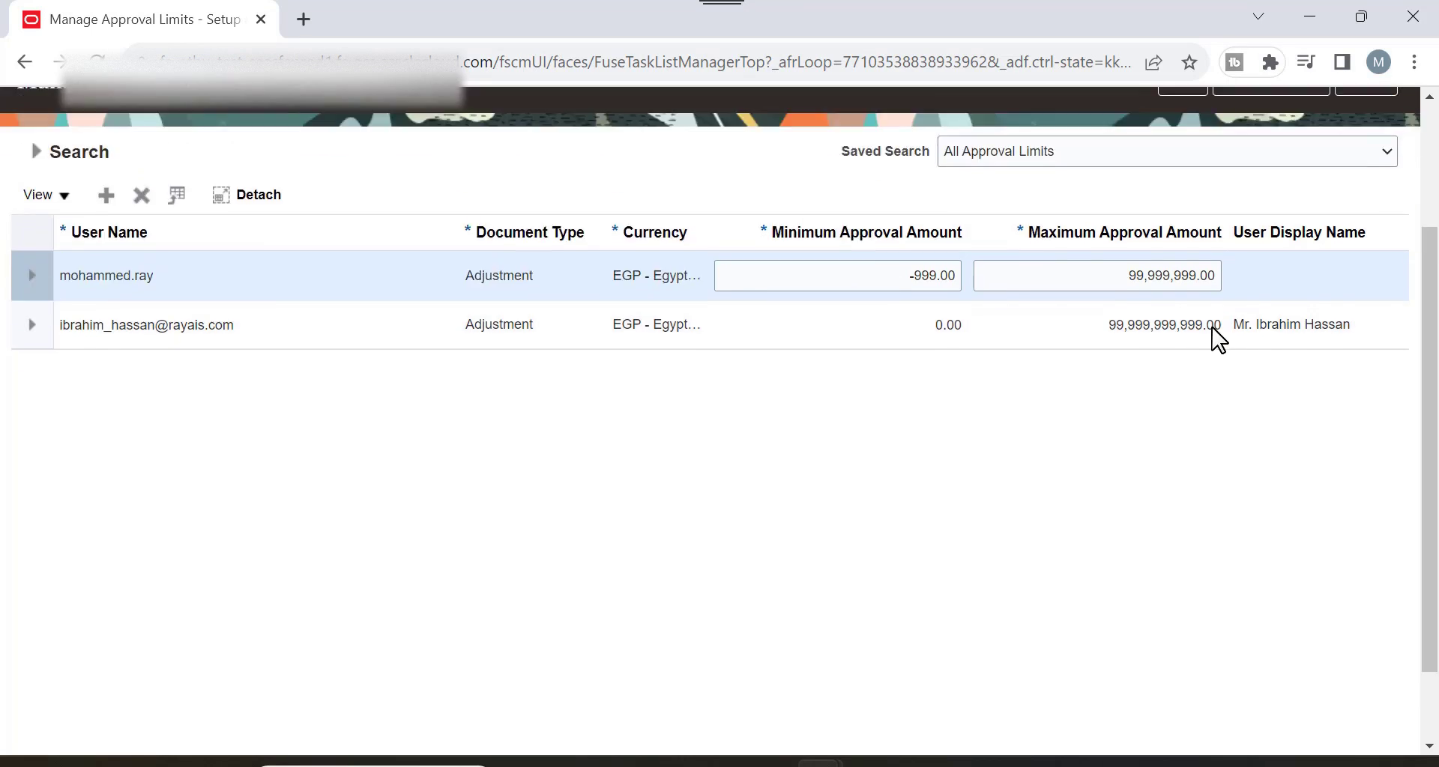
click(1369, 256)
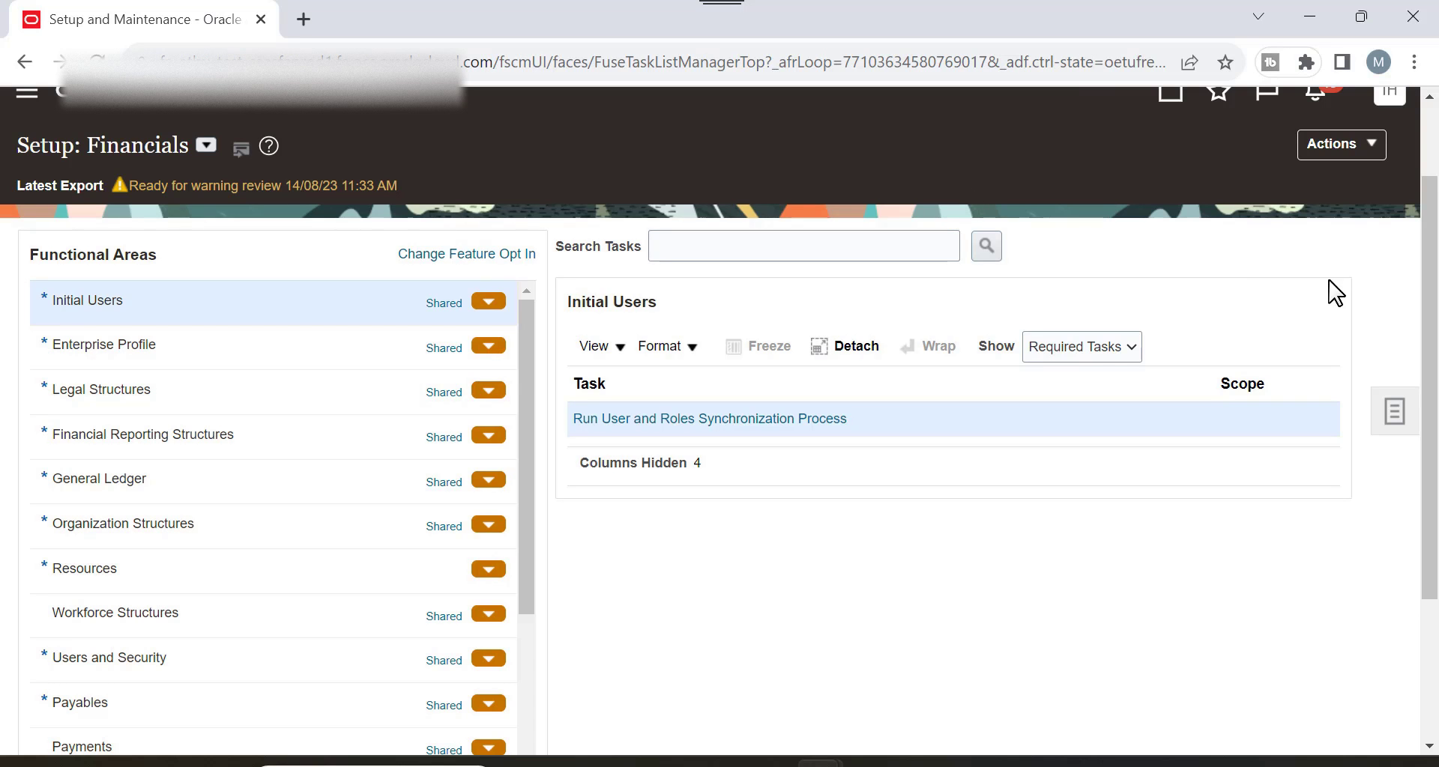
Reopen Receivables Manage Approval Limits and search for Adjustment document type limits.
scroll(386, 465, down, 3)
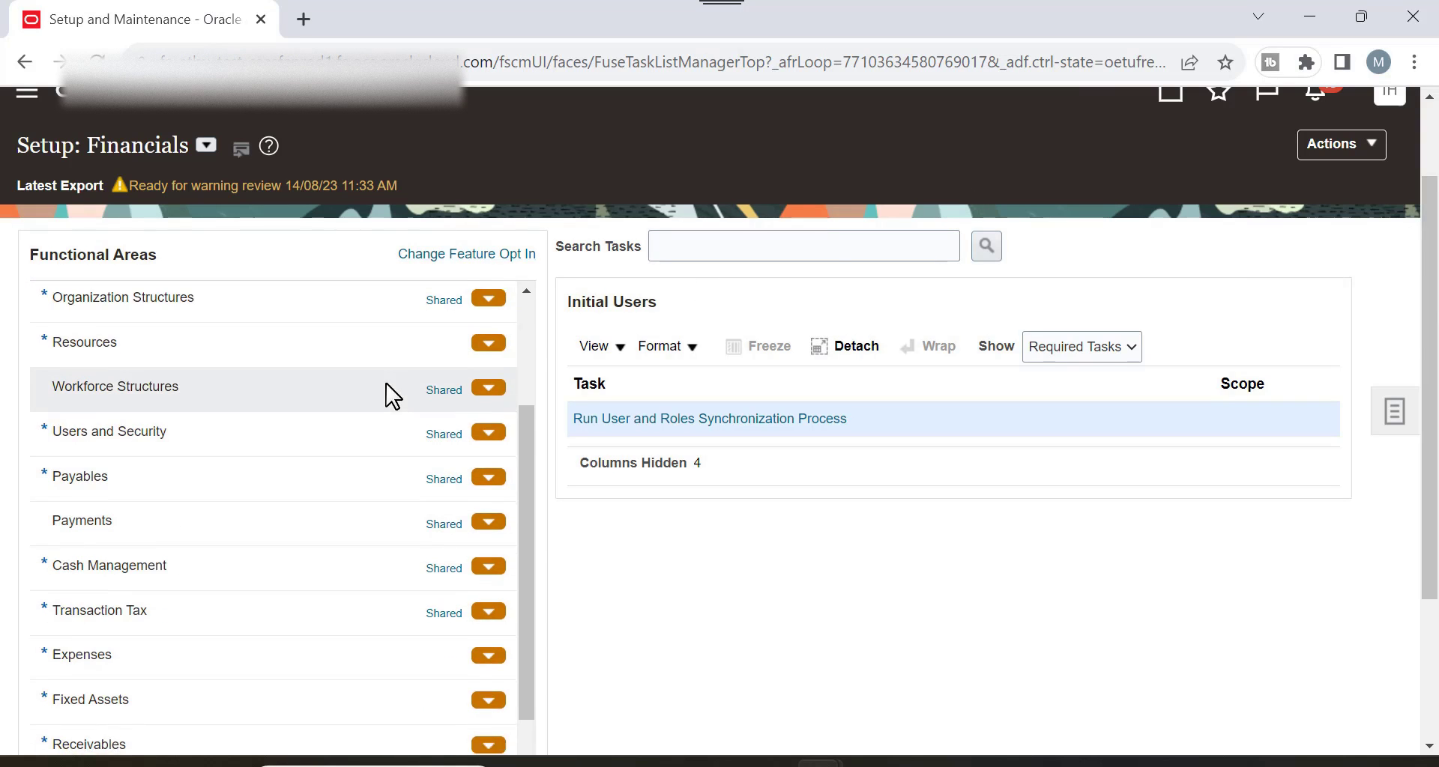
scroll(300, 487, down, 3)
click(177, 536)
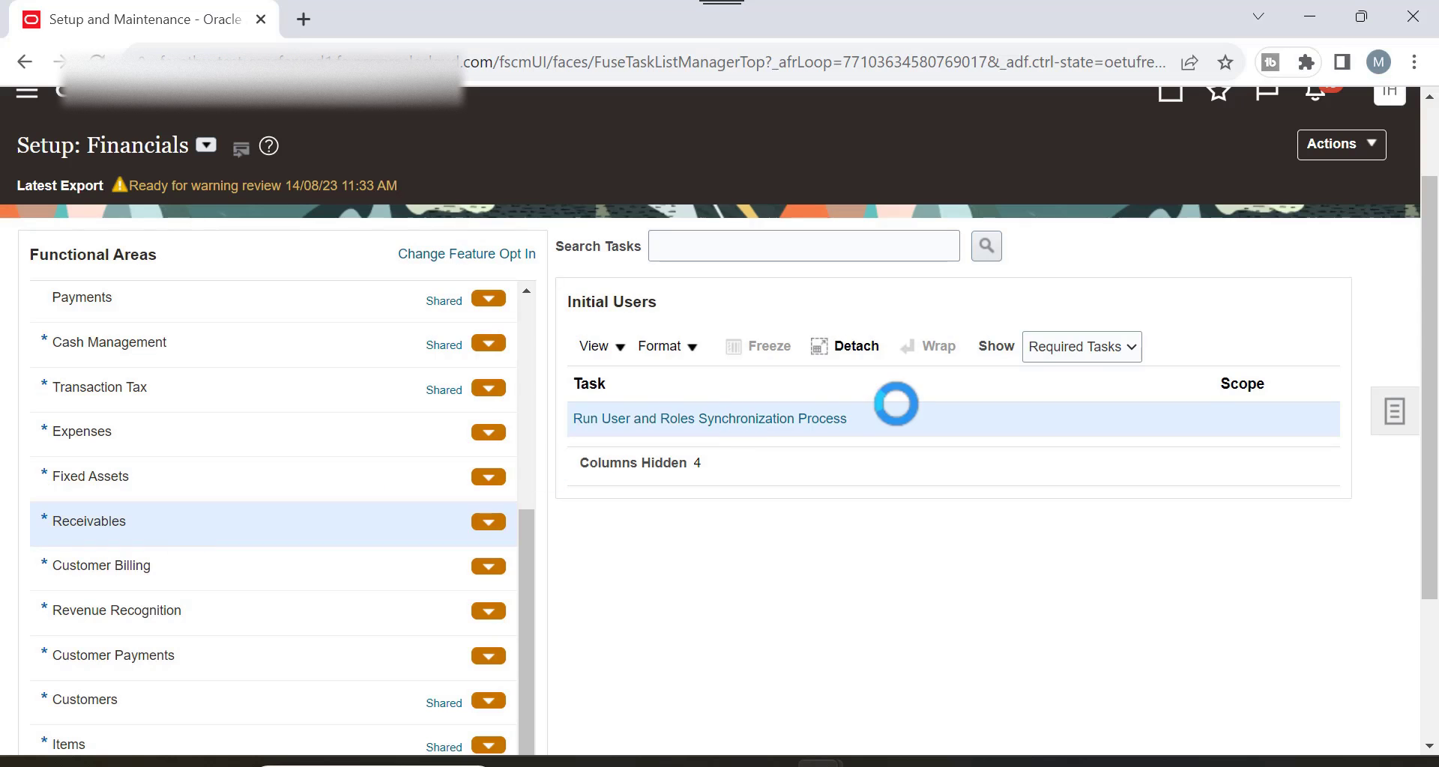
click(688, 455)
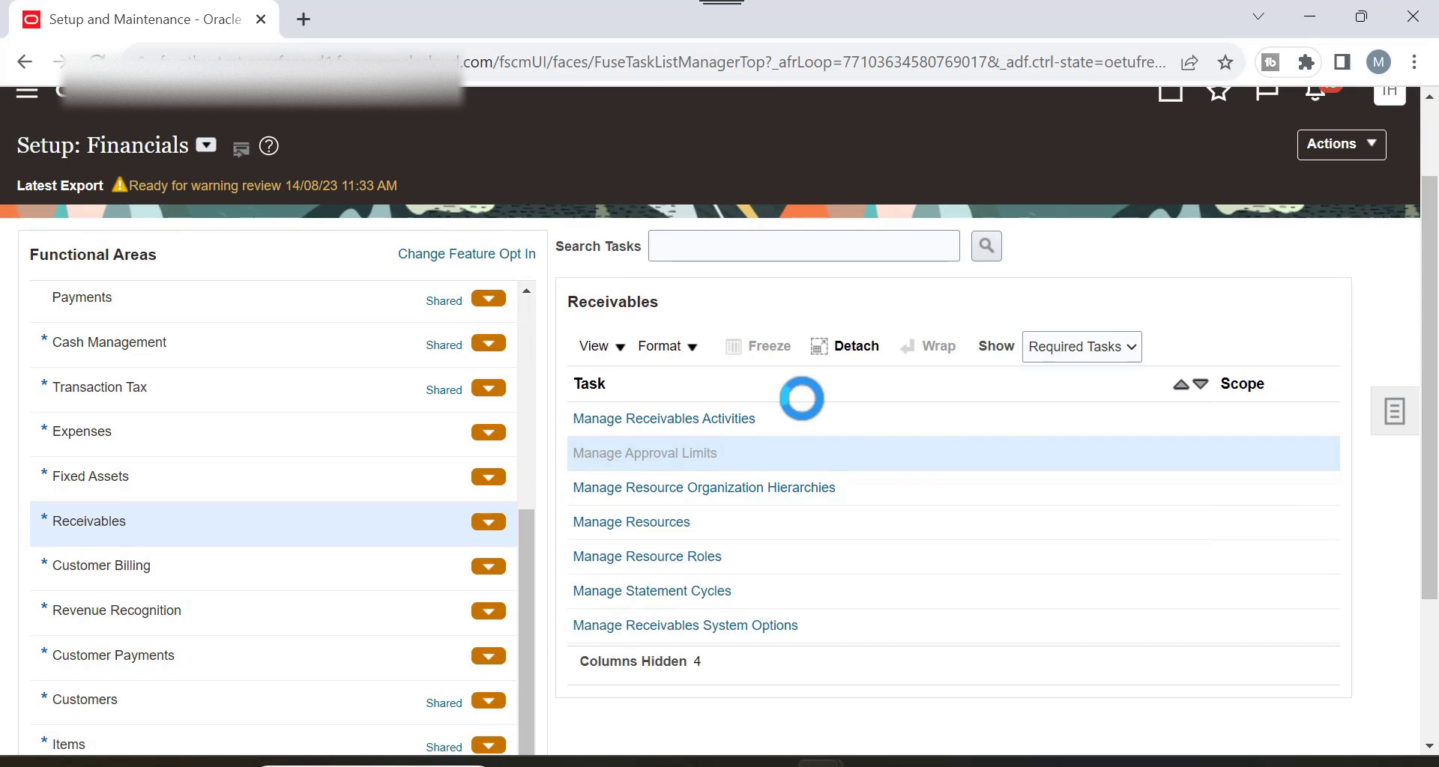
scroll(681, 328, down, 3)
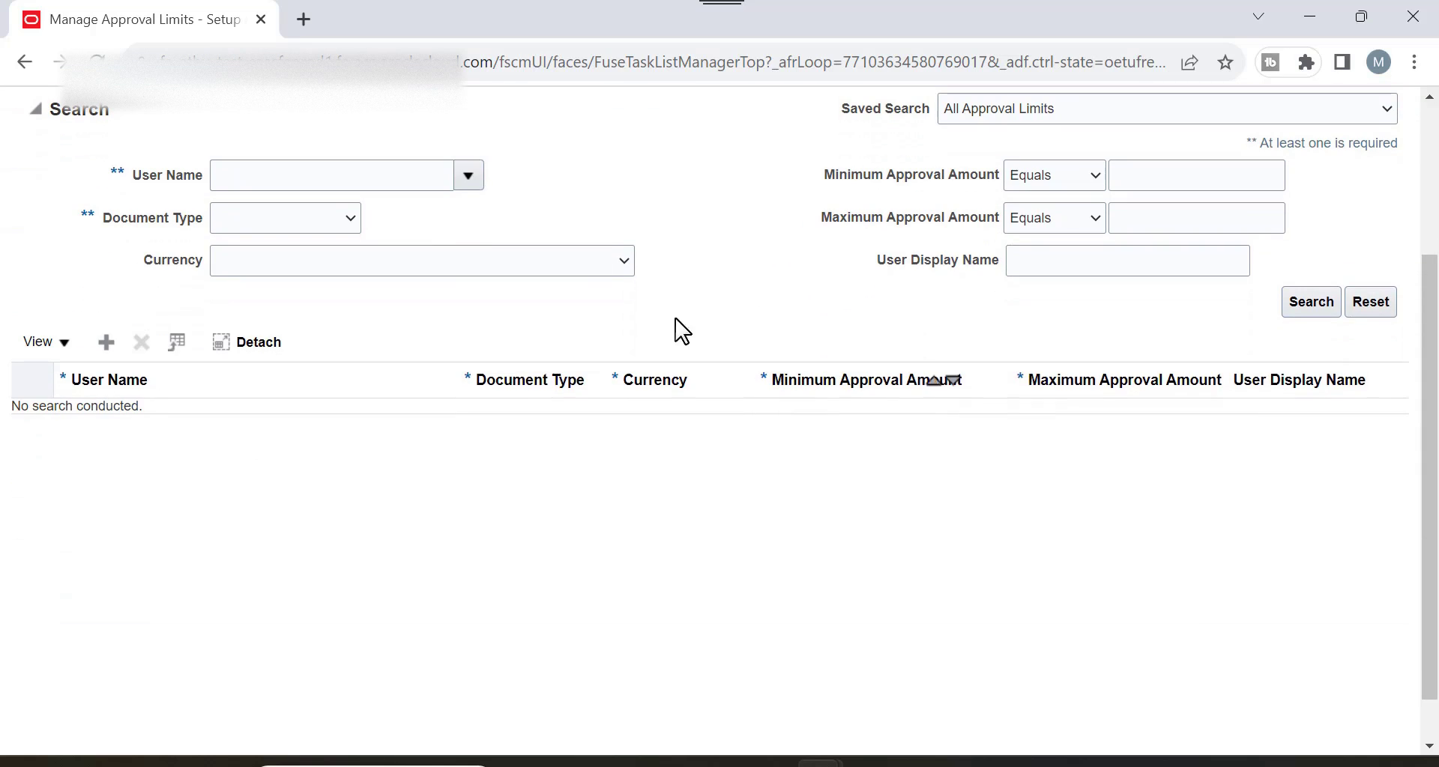
click(297, 223)
click(286, 248)
click(1310, 307)
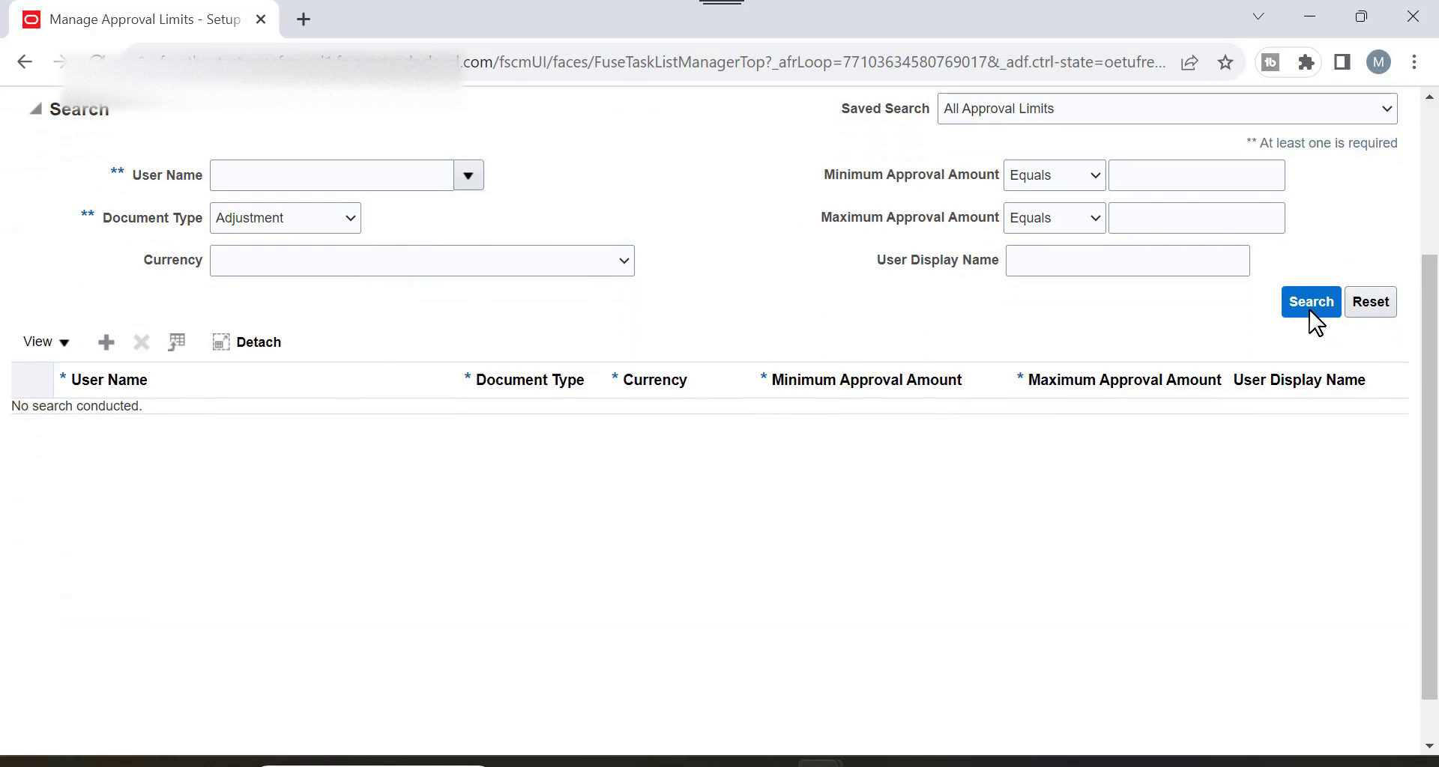
Set the first user's maximum adjustment approval amount to 100.00 and save.
click(713, 254)
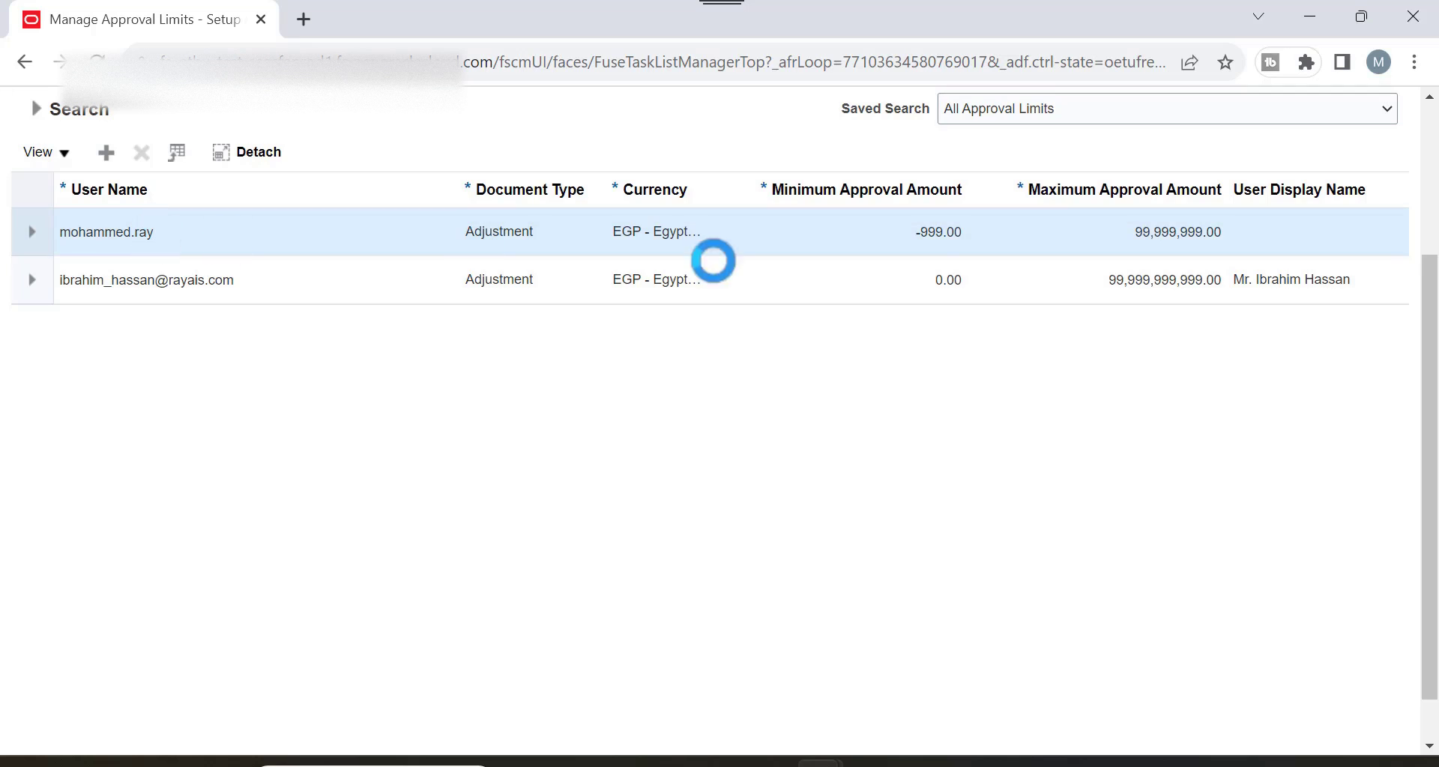
double_click(1139, 237)
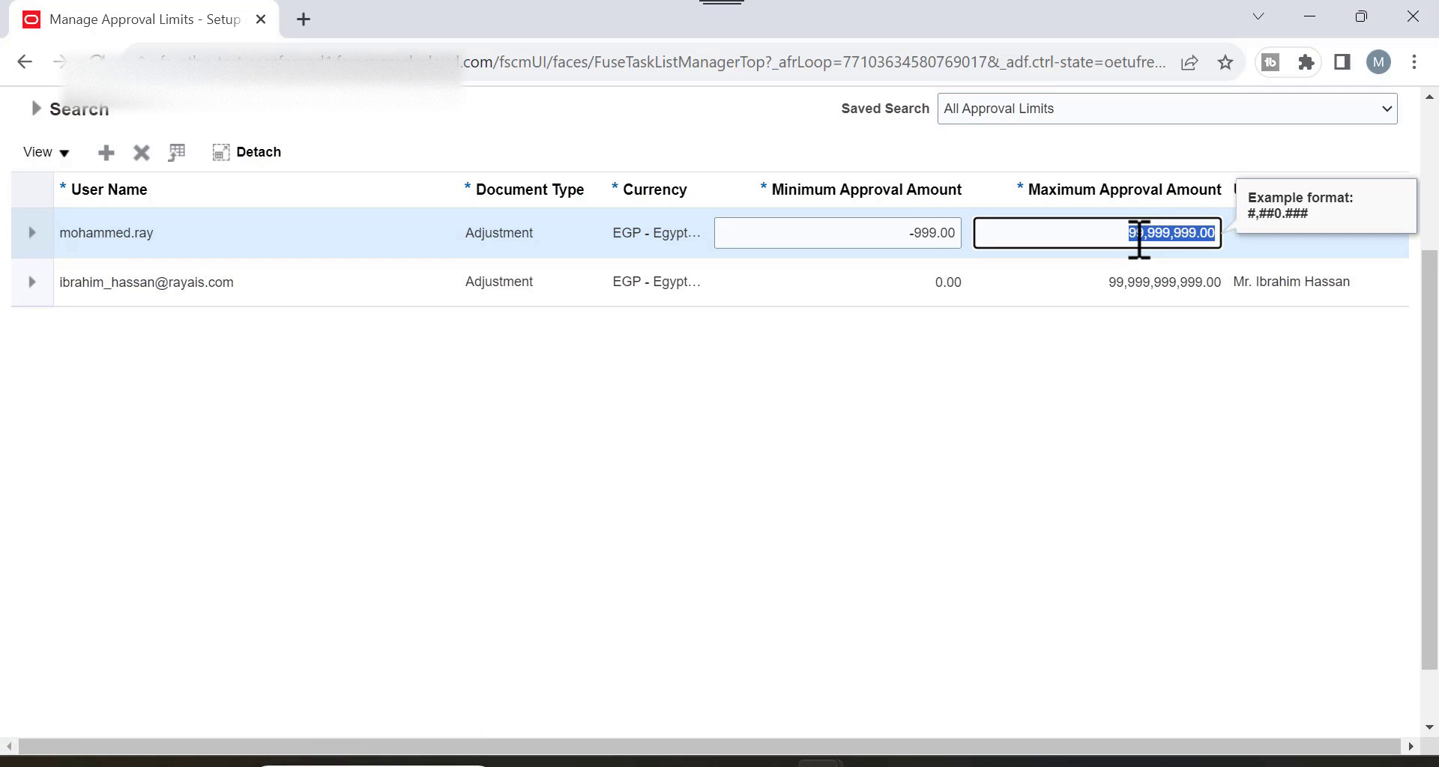
text(100)
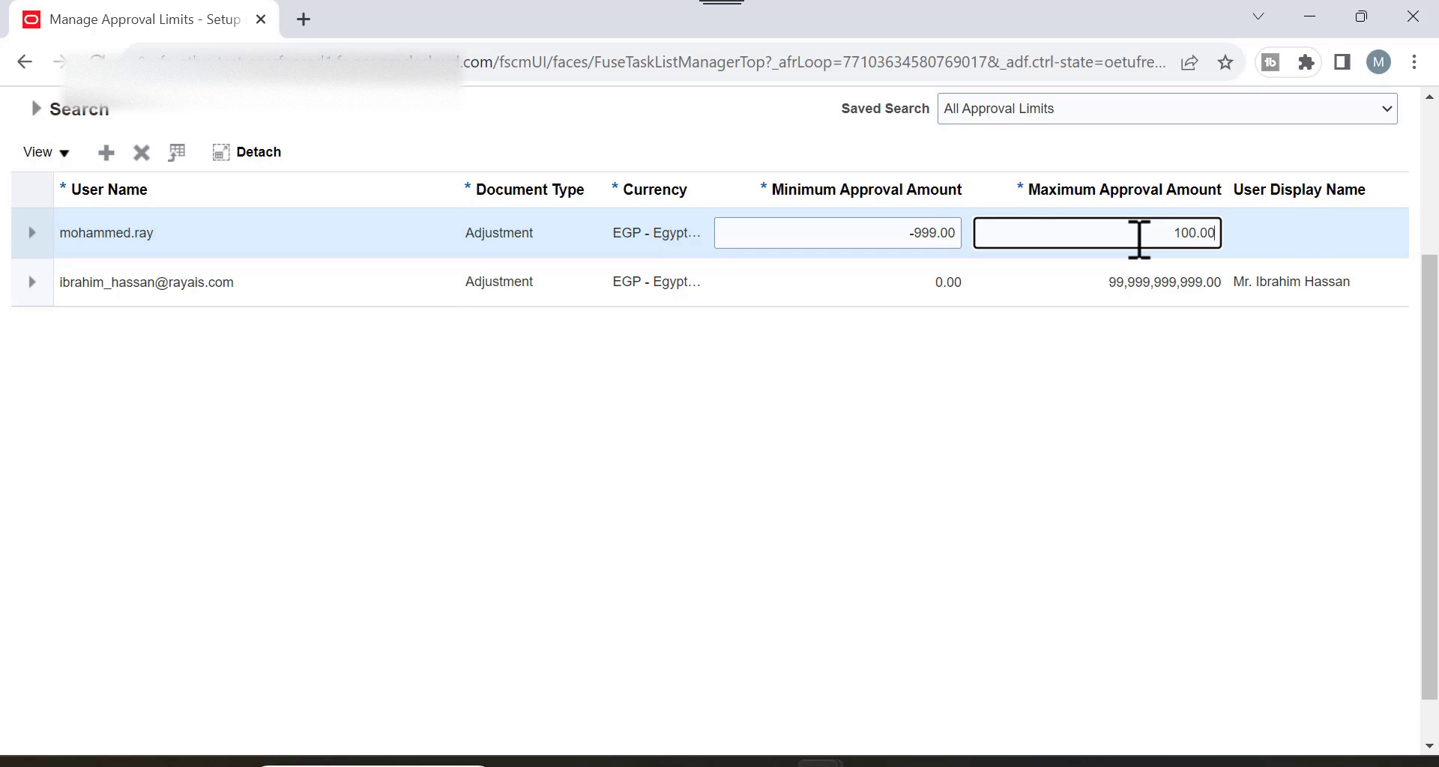
key(Tab)
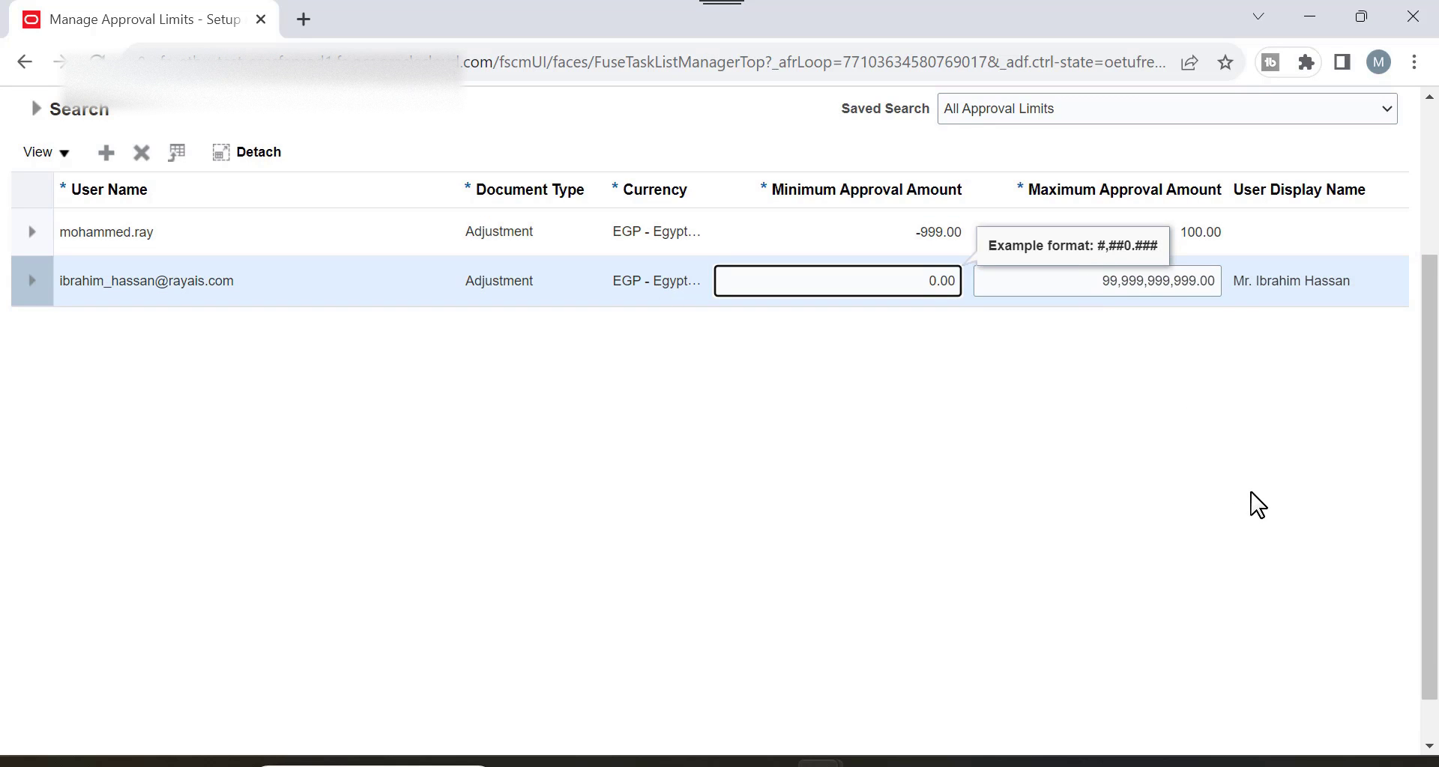
scroll(1252, 504, up, 3)
click(1185, 264)
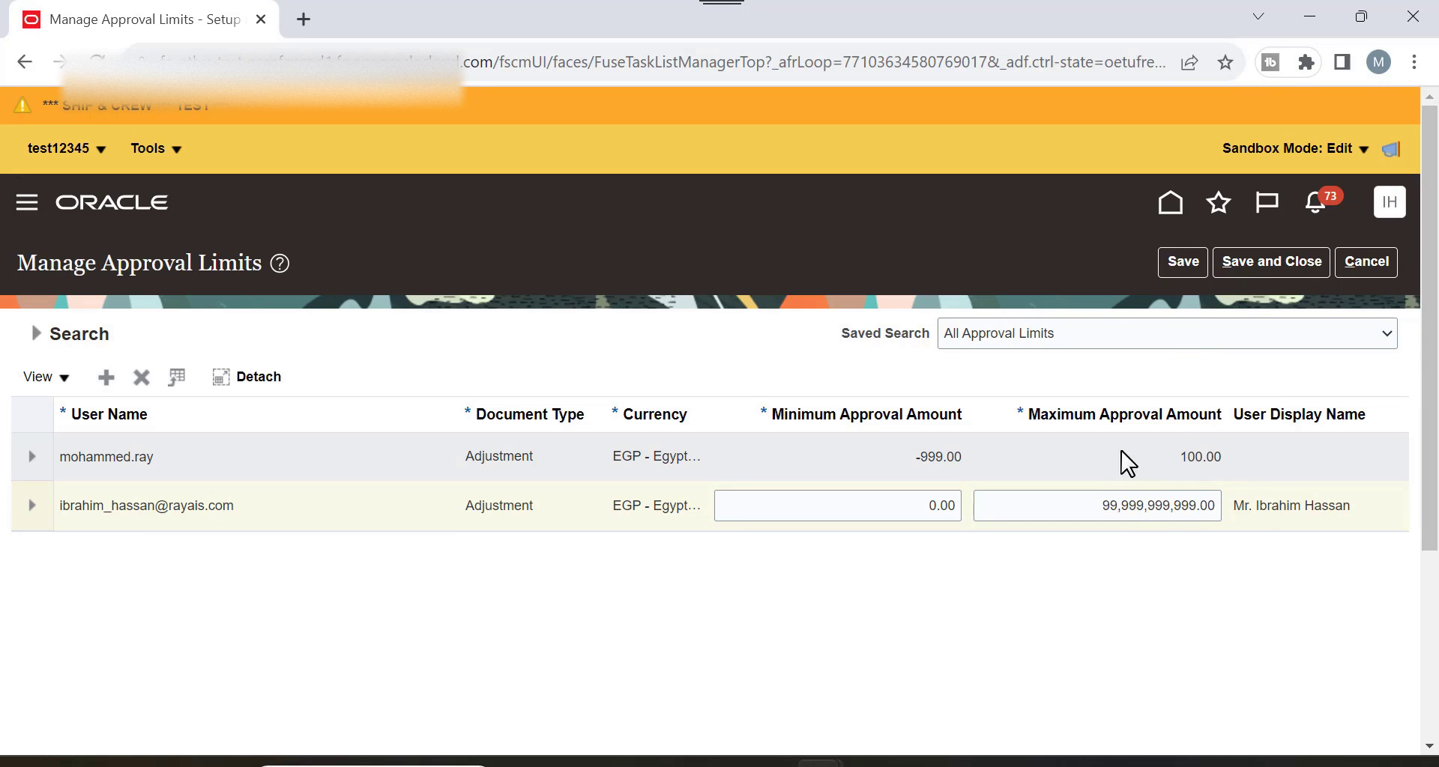
scroll(1185, 397, down, 2)
Sign out of the approver's account and, as the other user, bring the home page's Receivables area into view.
scroll(1334, 254, up, 2)
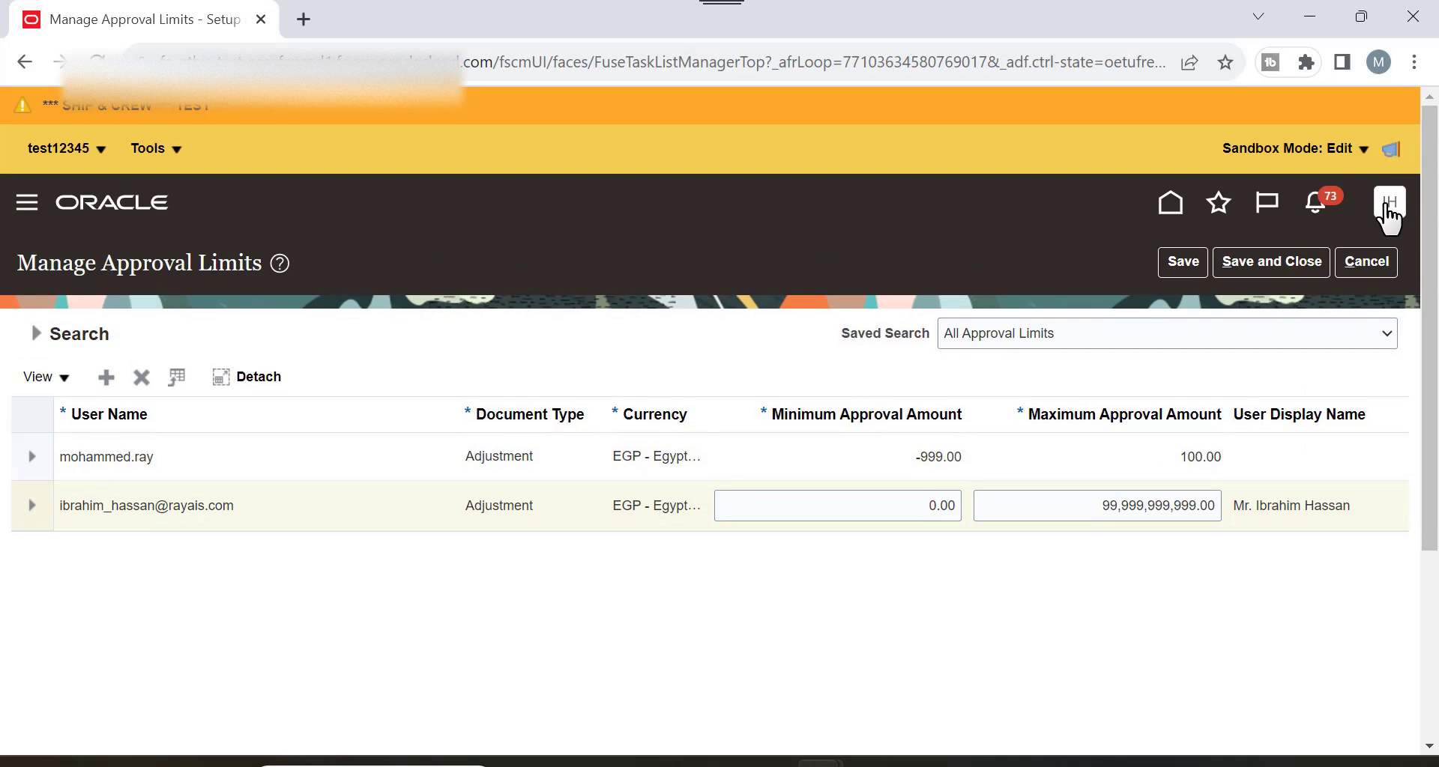
click(1392, 202)
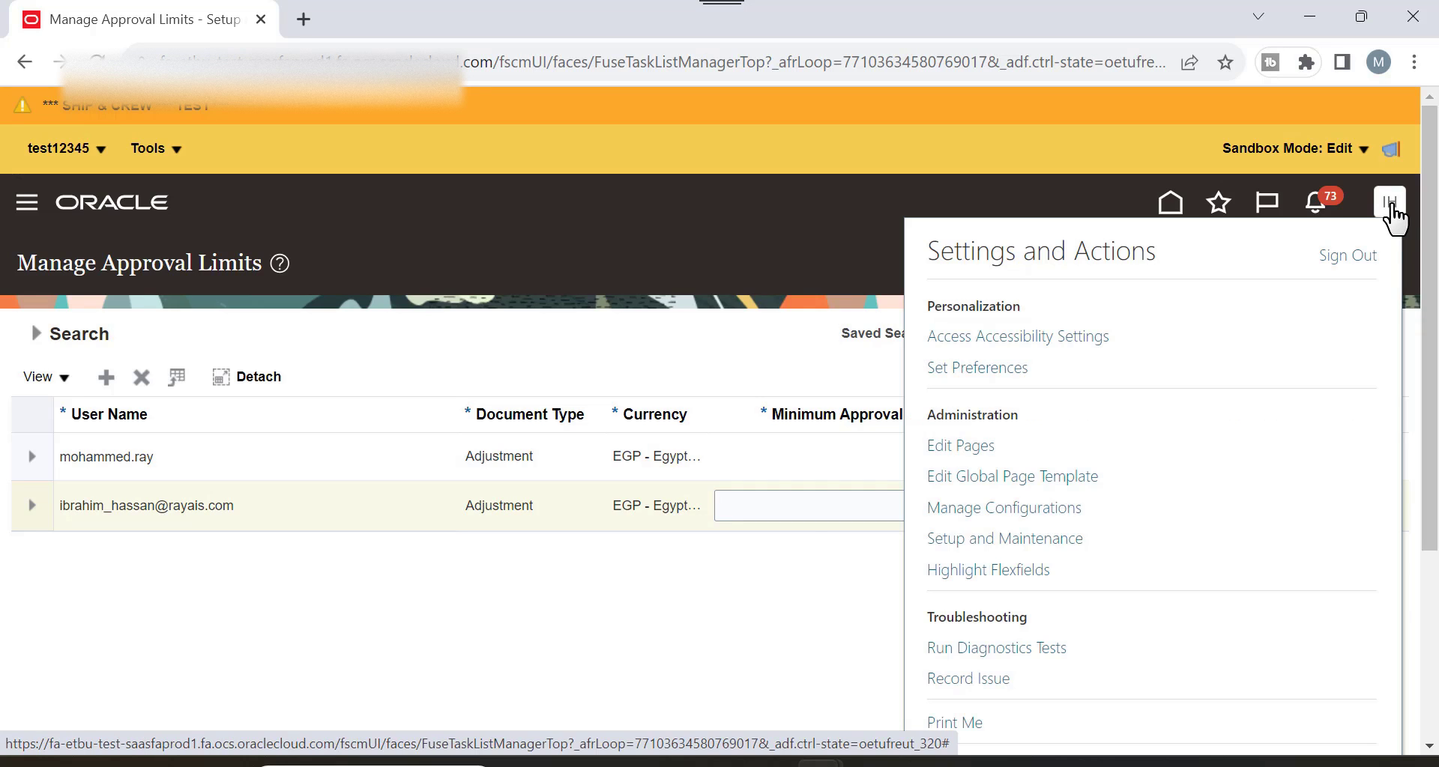
click(1347, 257)
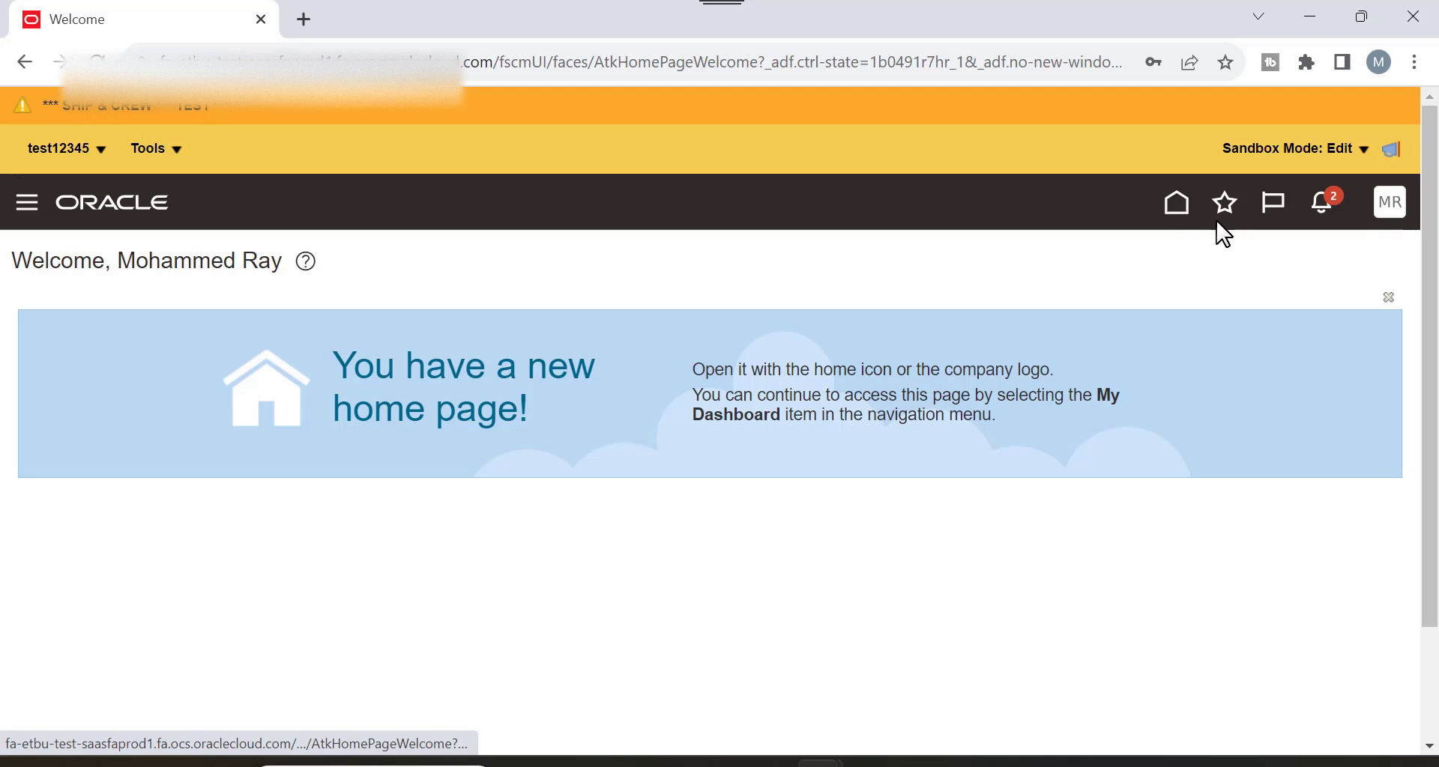
click(1189, 212)
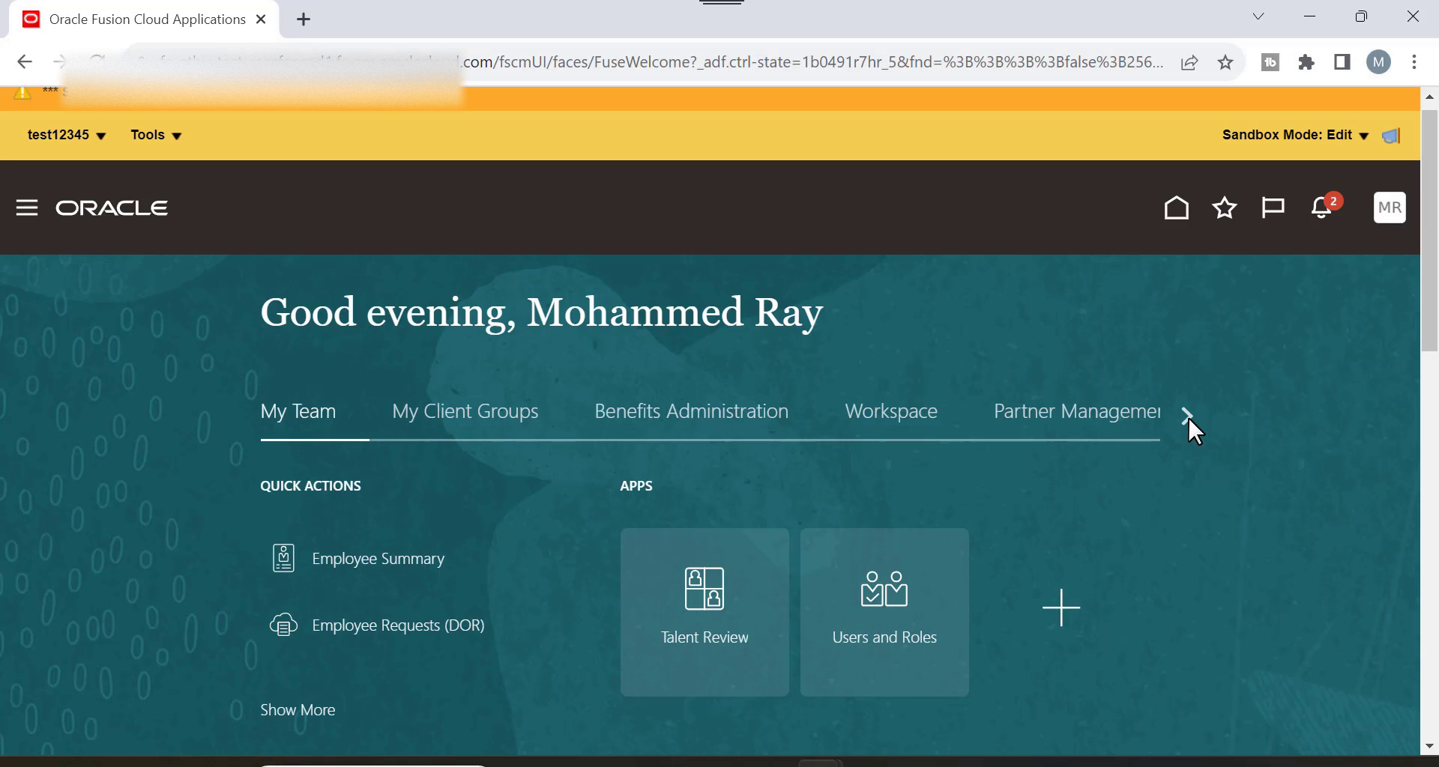
click(1188, 415)
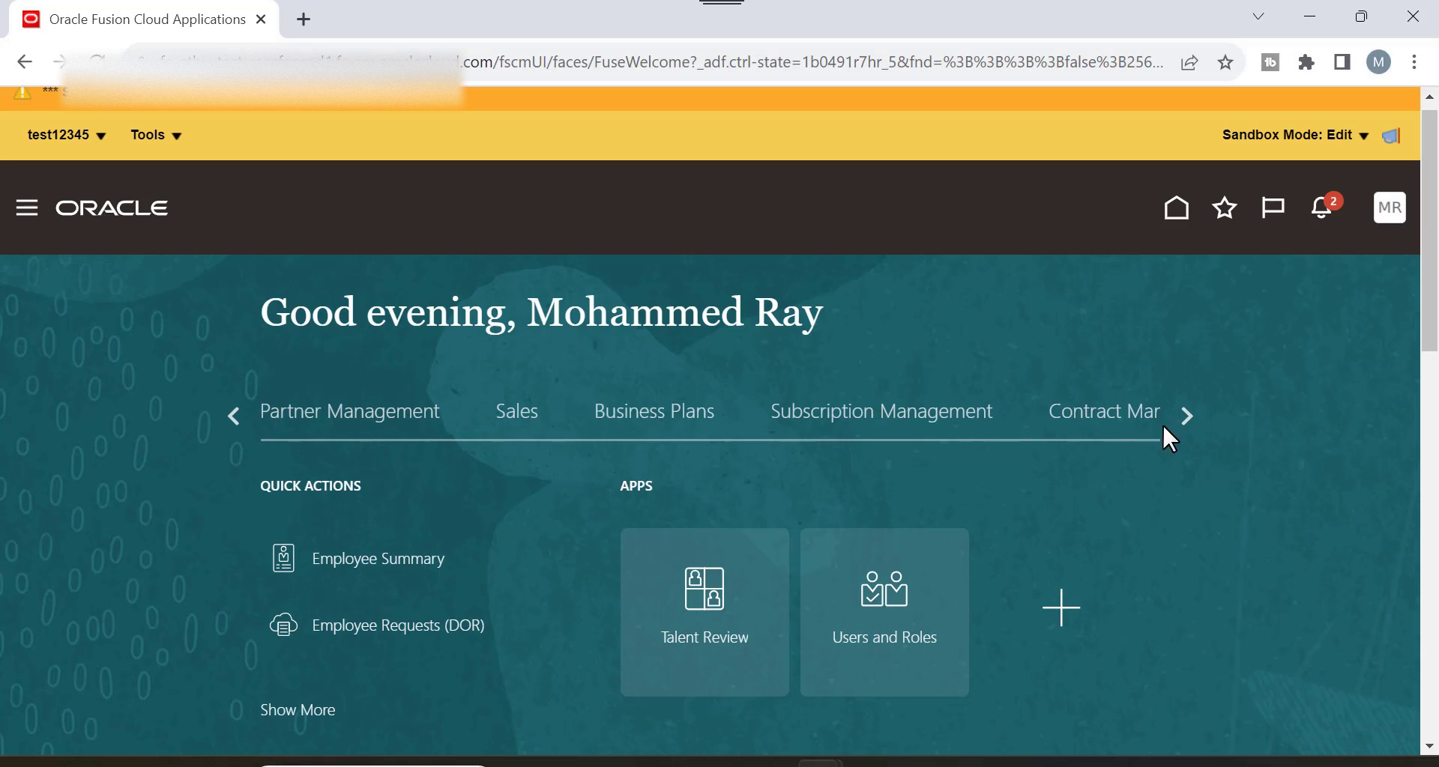
click(1186, 416)
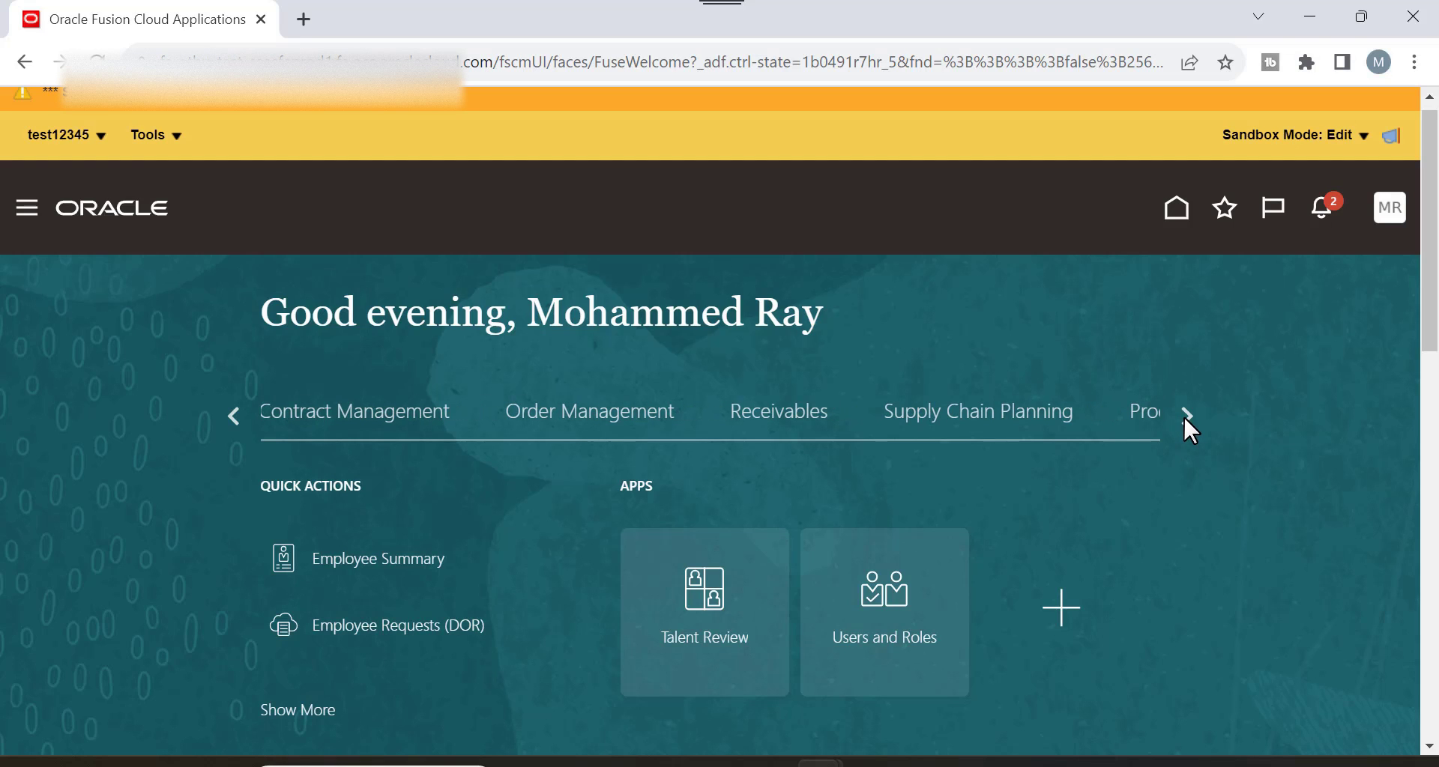
Search Receivables billing for transaction number 69000 and open the invoice.
click(794, 418)
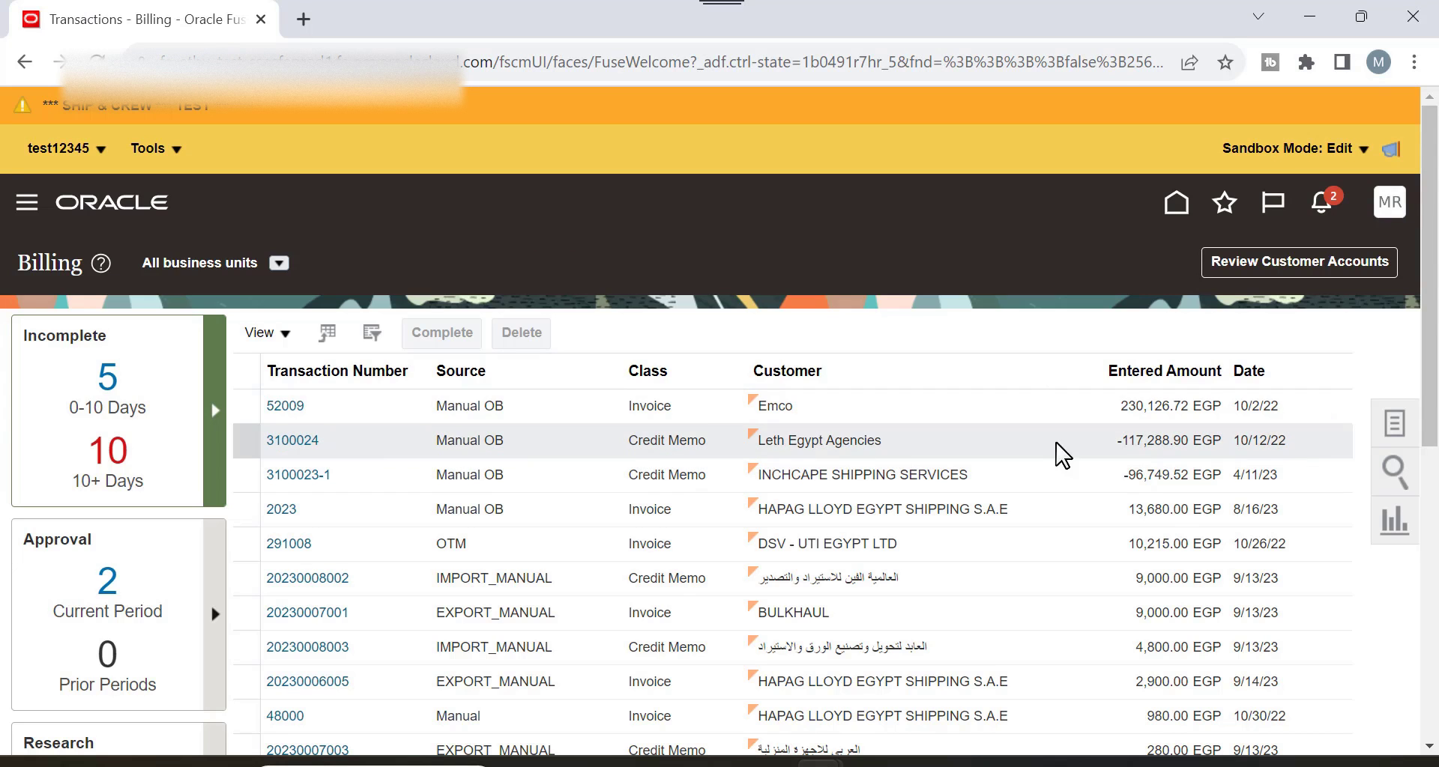
click(1382, 479)
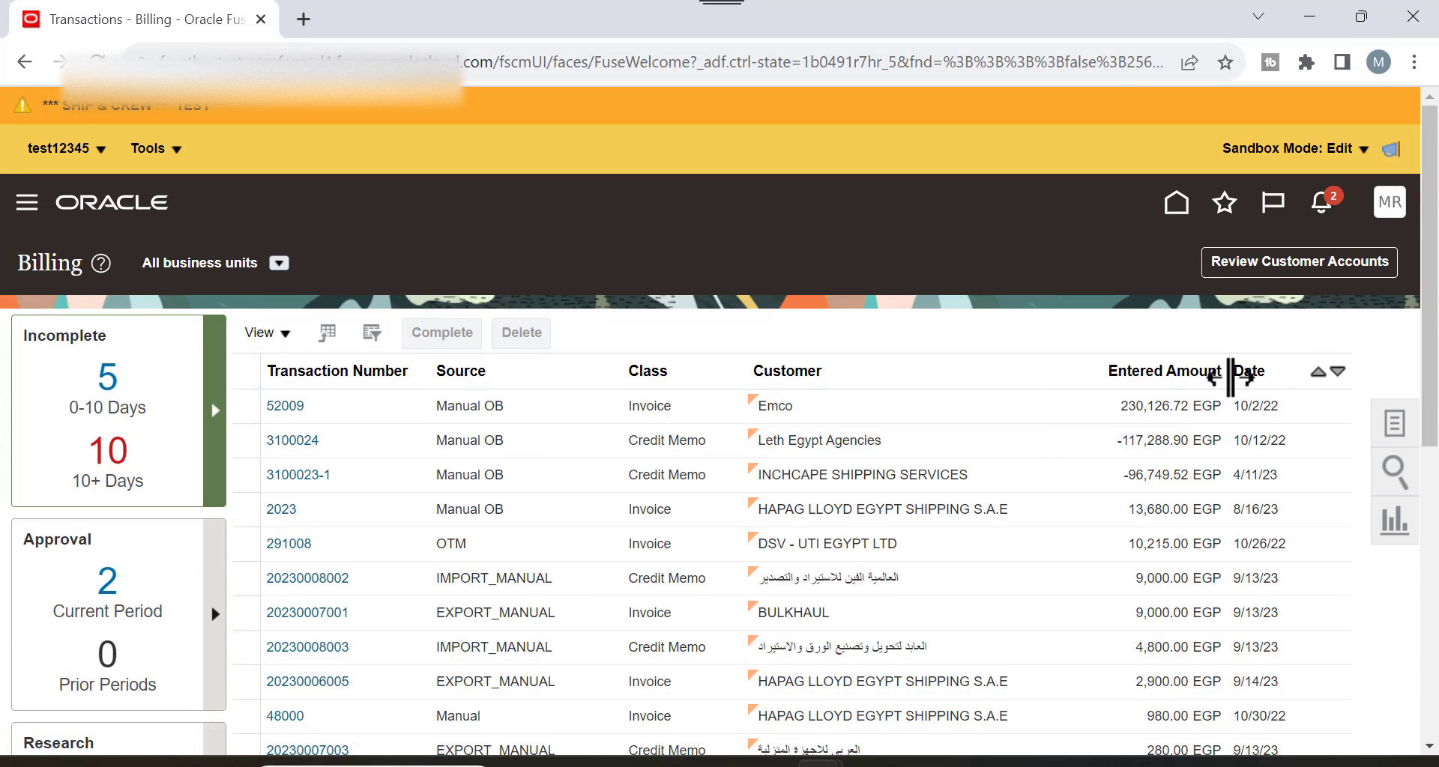
click(1152, 347)
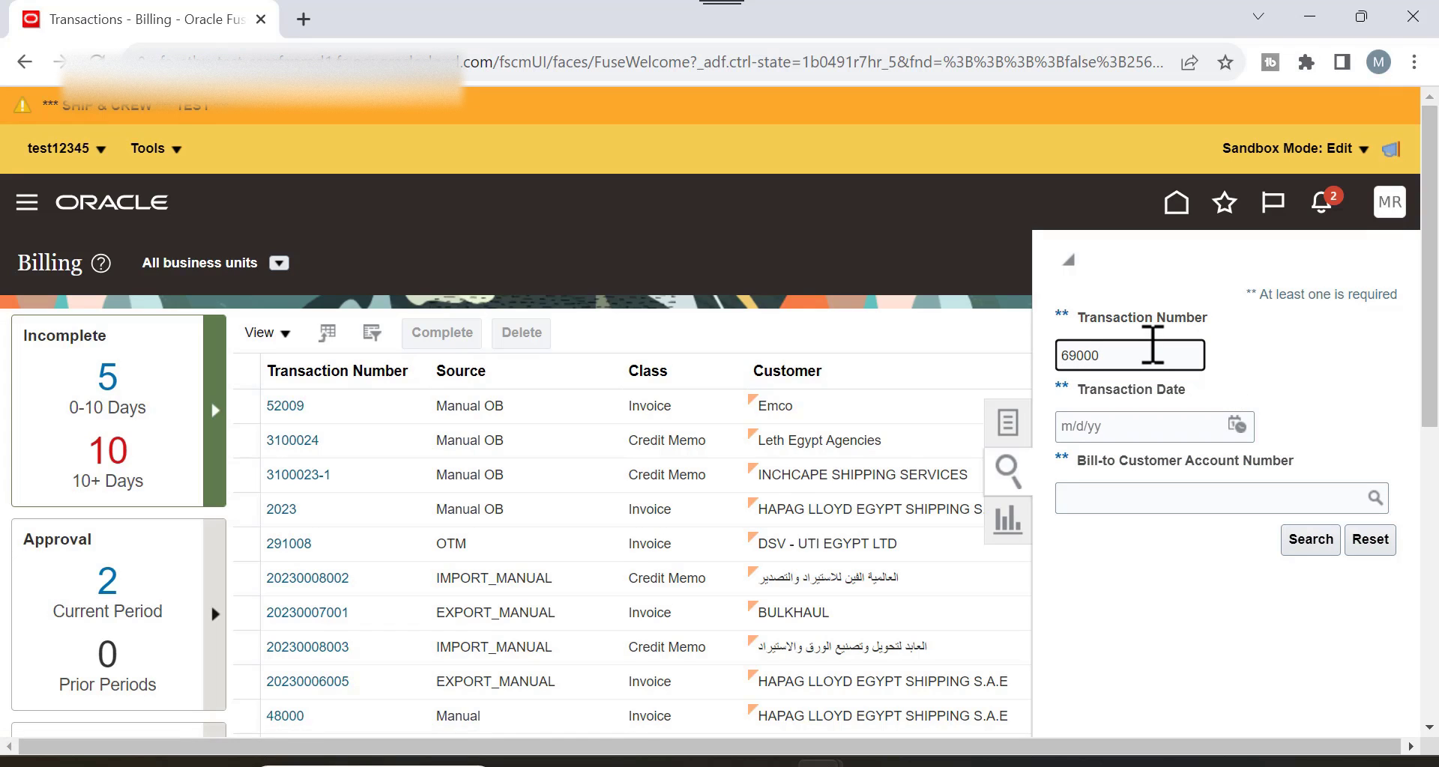
text(69000)
key(Return)
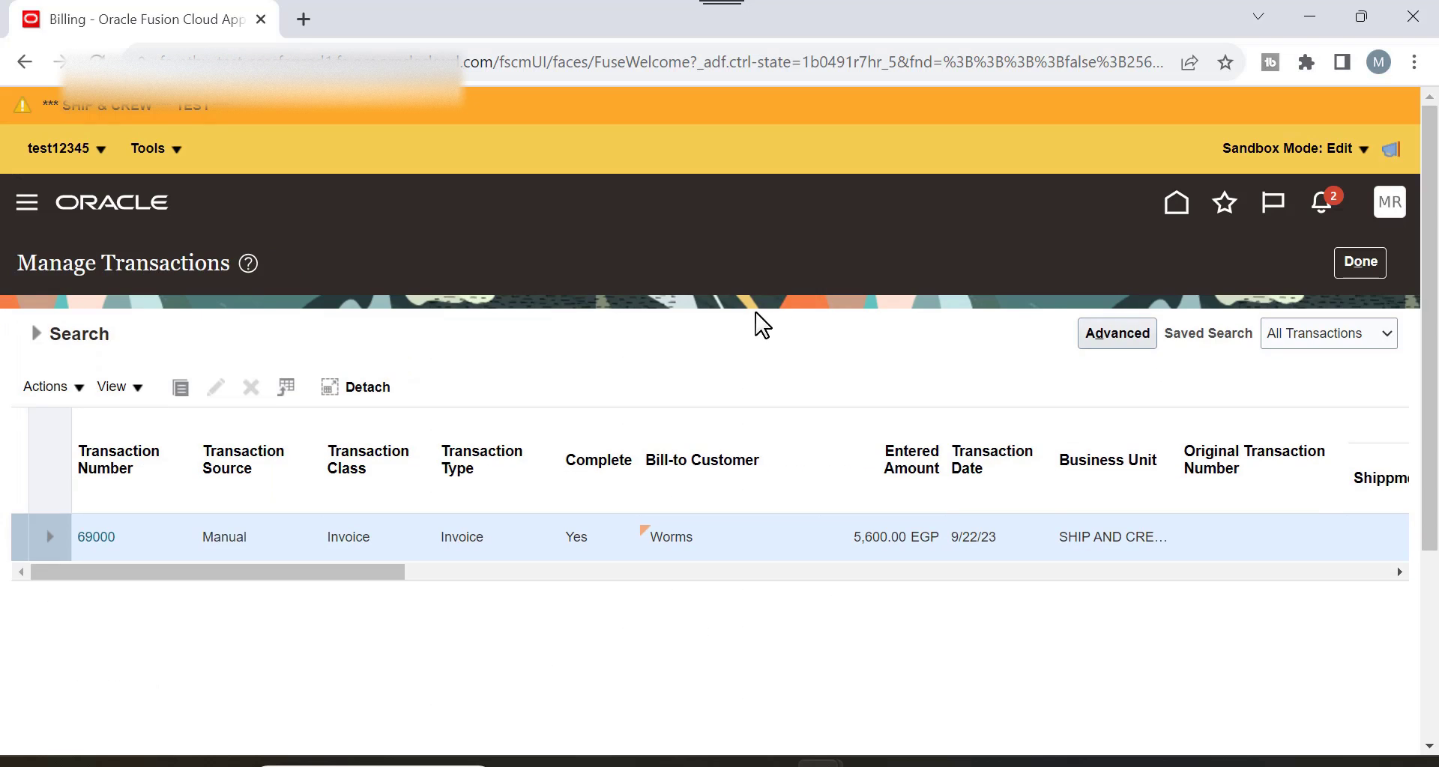
click(96, 538)
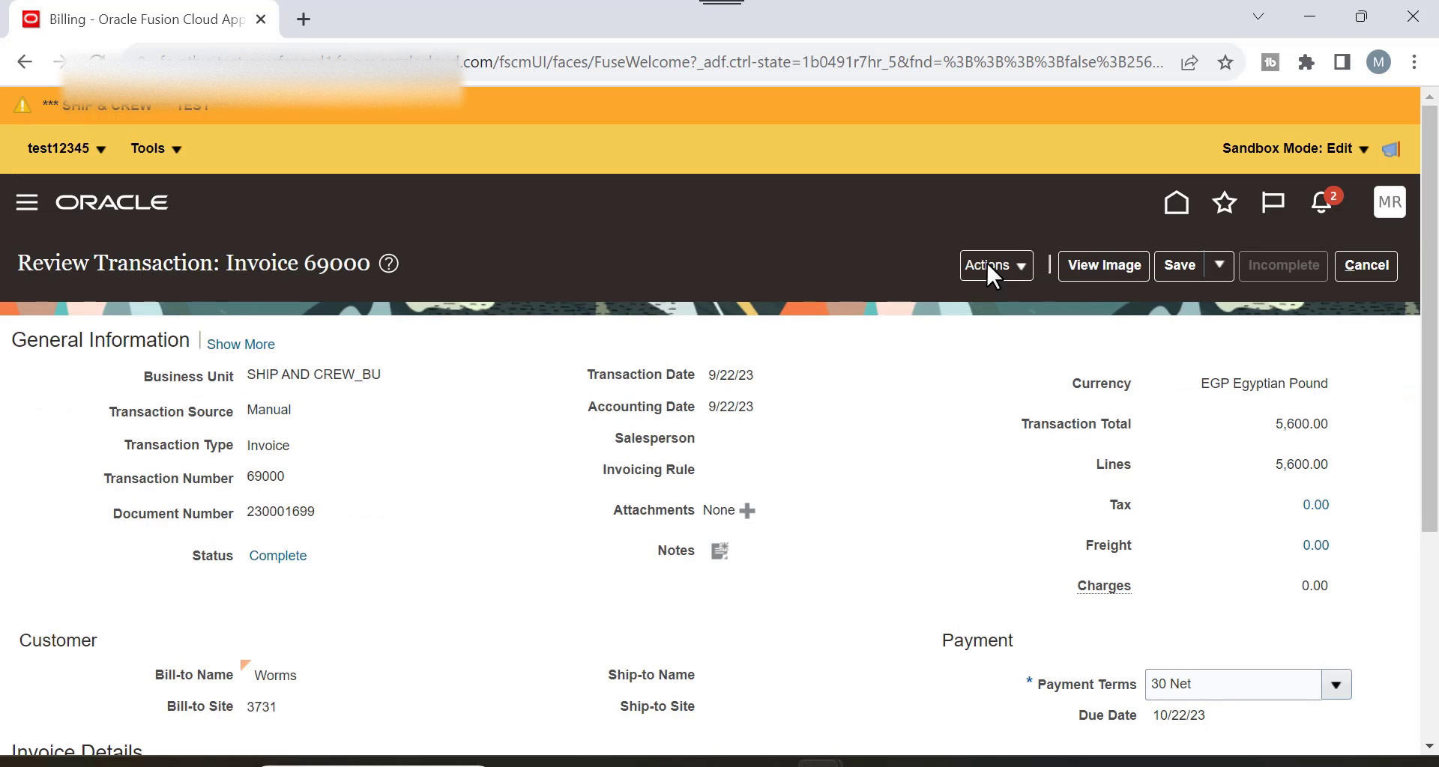
click(991, 267)
Start a new adjustment on invoice 69000 with activity Adjustment and type Line Adjustments.
click(1043, 367)
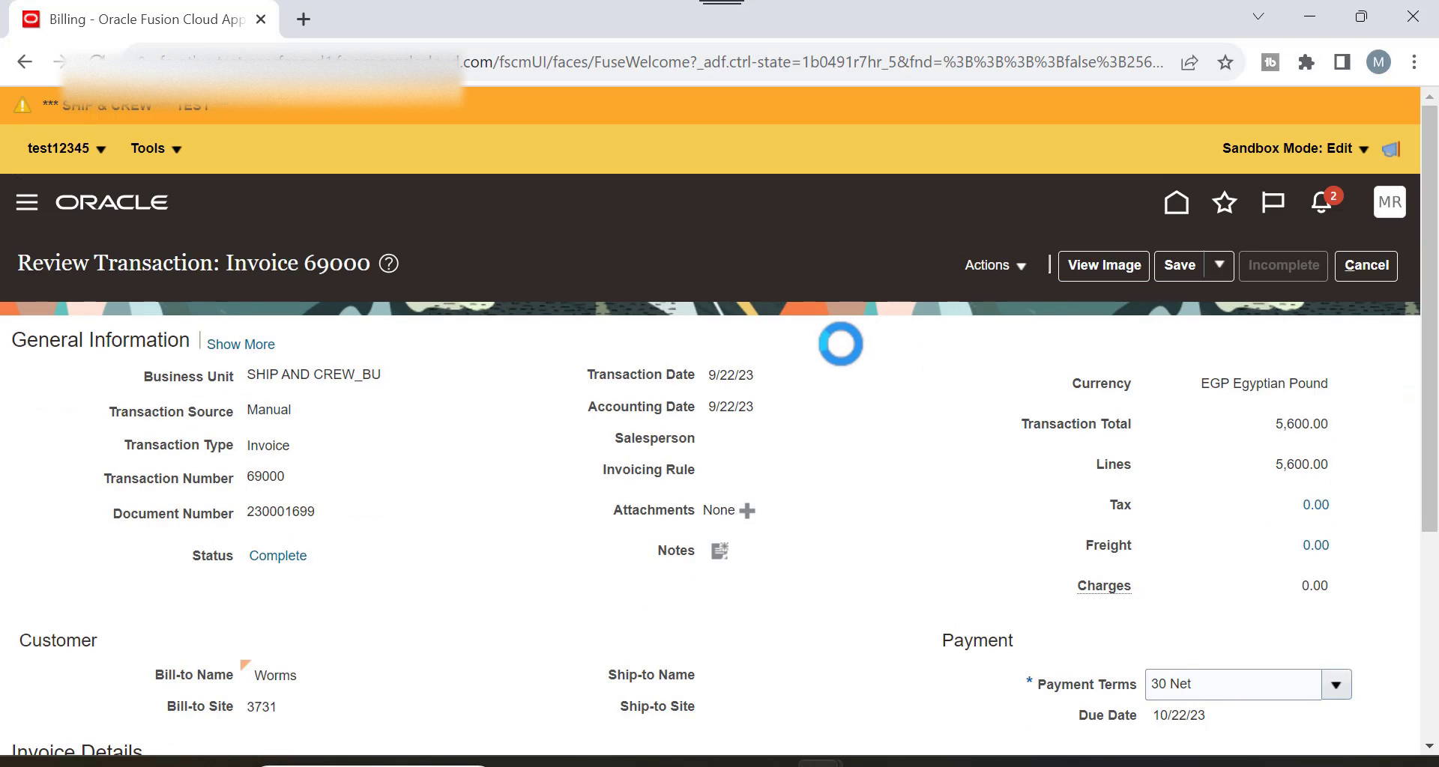
scroll(153, 351, down, 1)
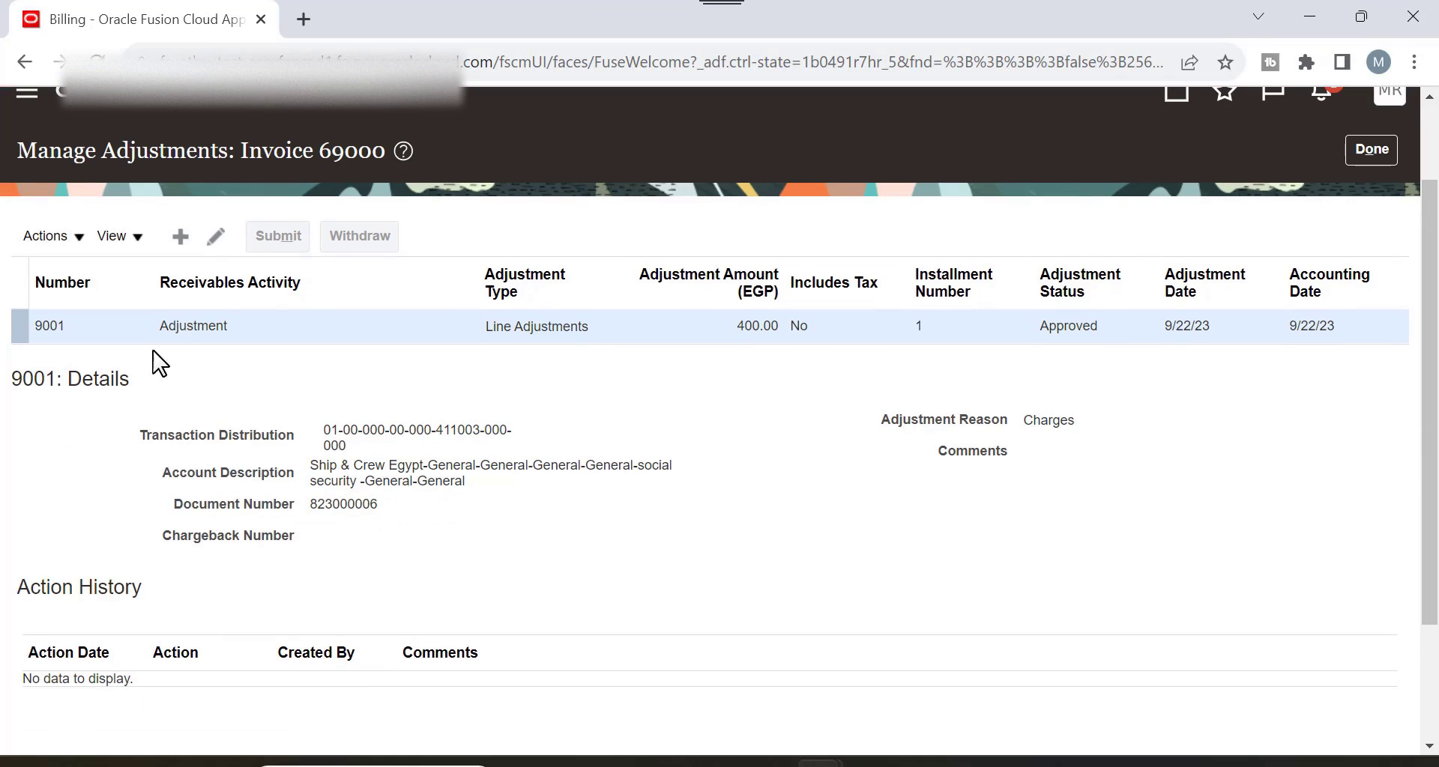
click(180, 236)
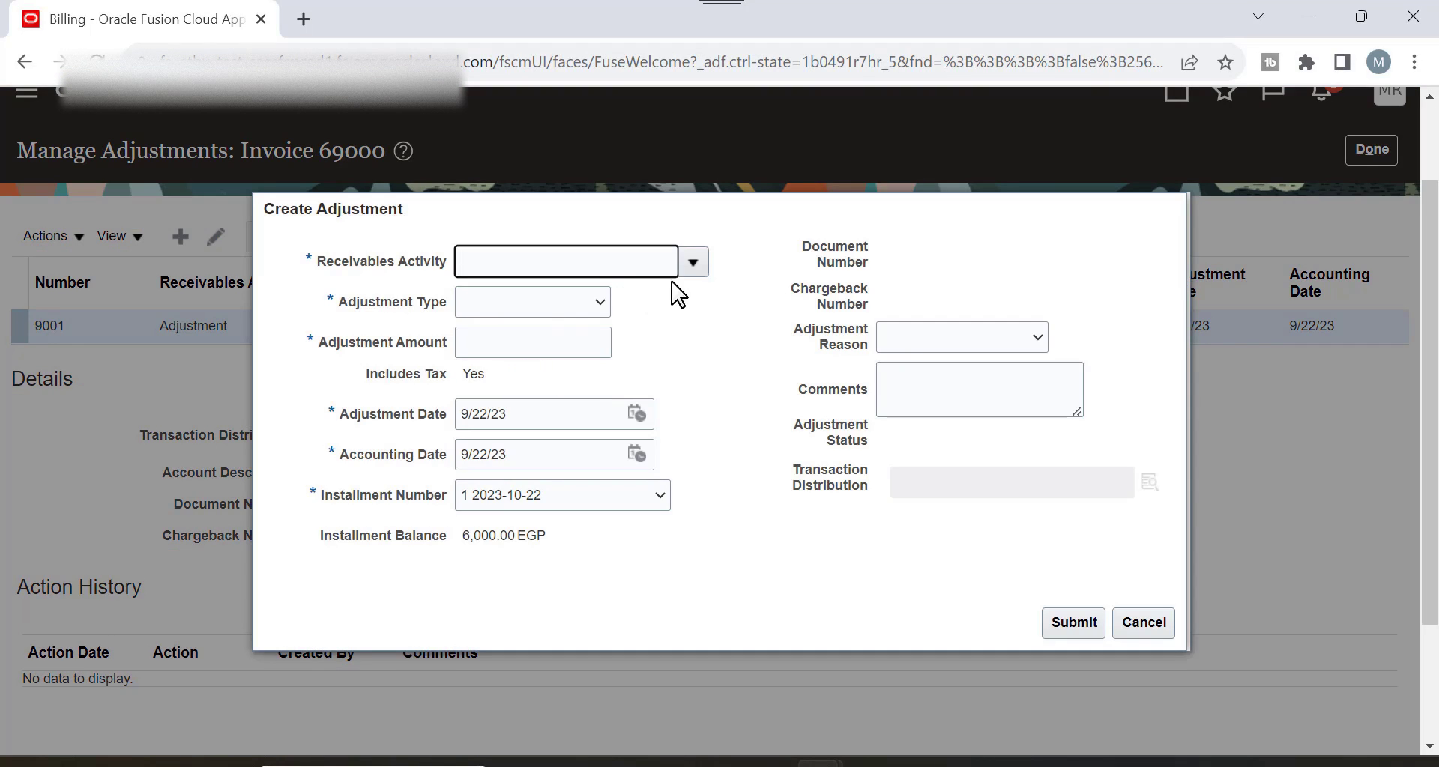
click(692, 262)
click(605, 309)
click(598, 306)
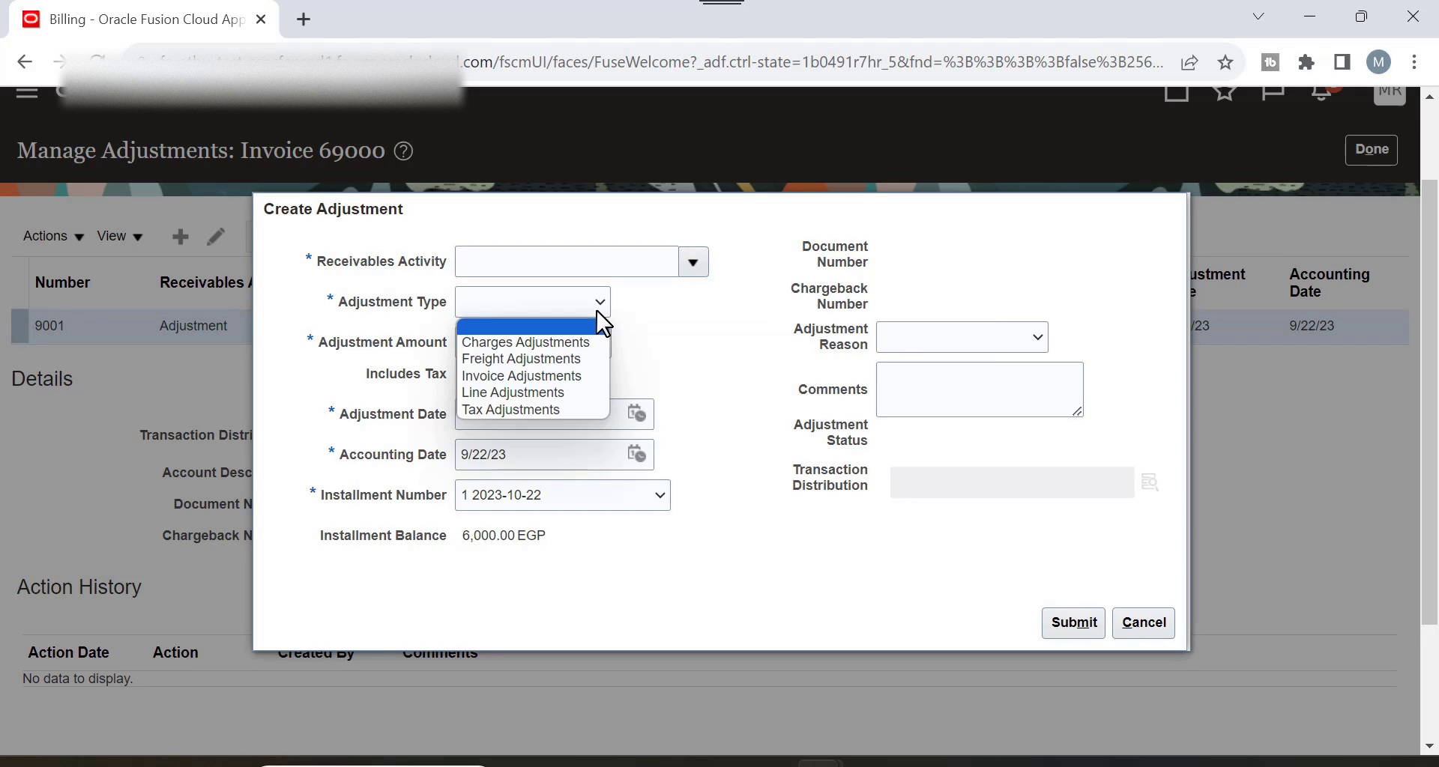
click(566, 395)
Enter amount 2000 with reason Charges, submit it, and dismiss the approval-limit message.
click(578, 342)
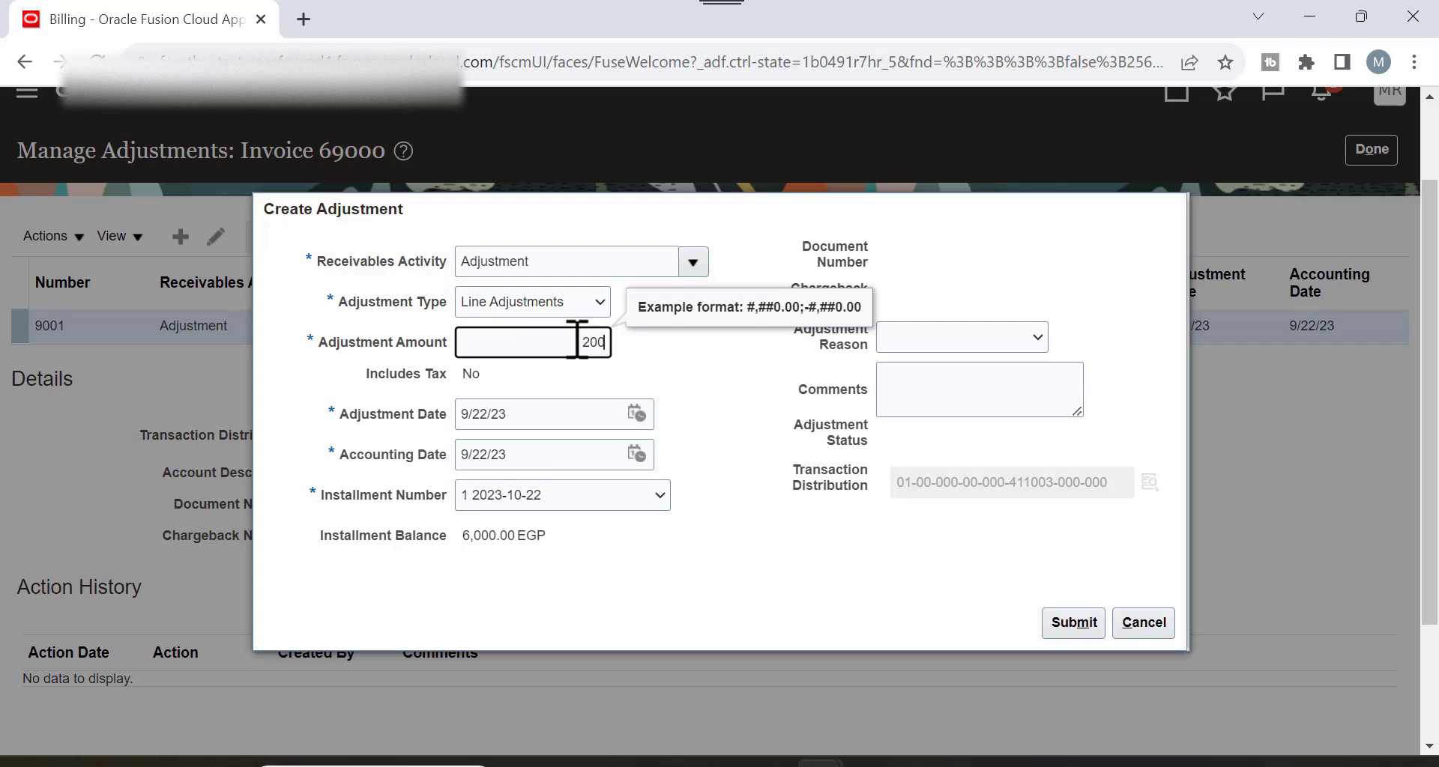
text(2000)
key(Tab)
click(924, 330)
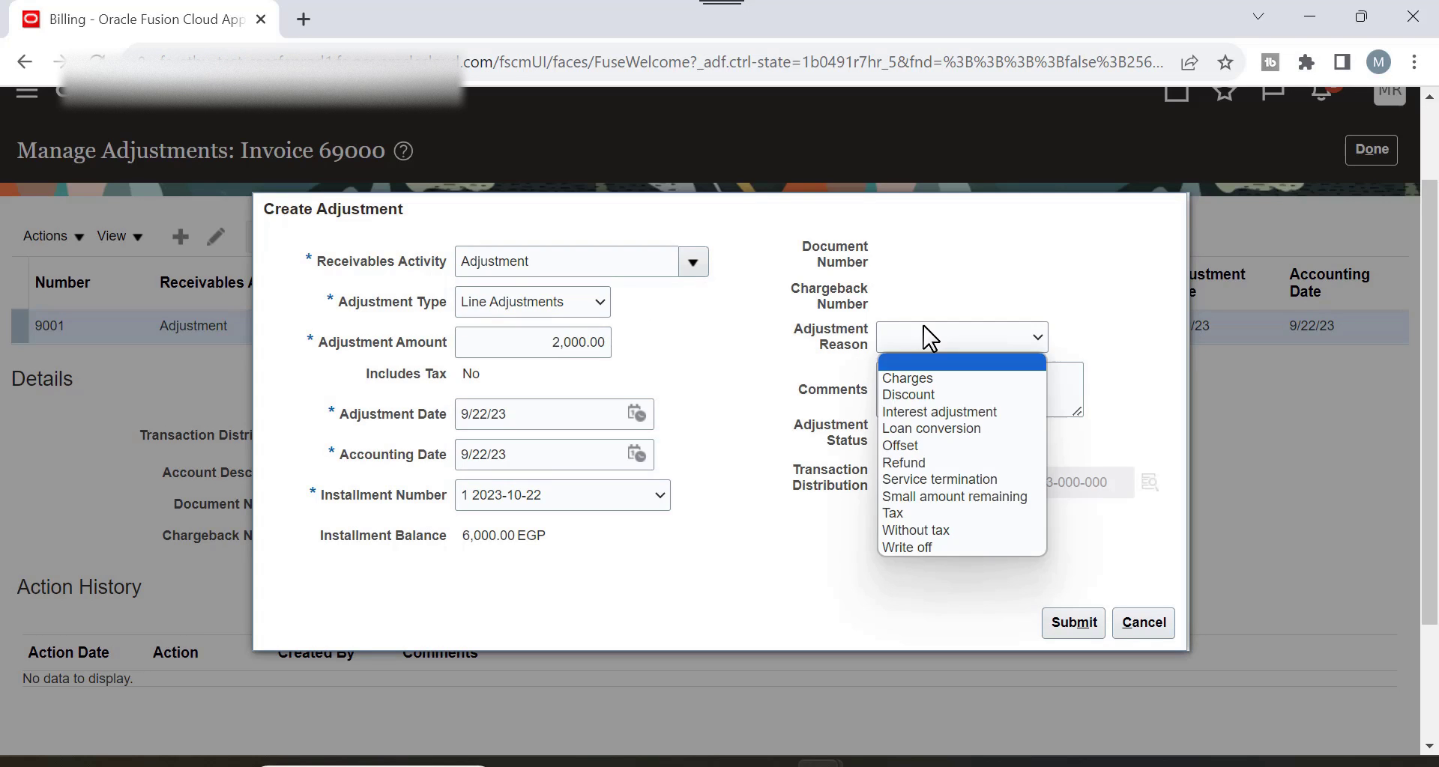
click(909, 378)
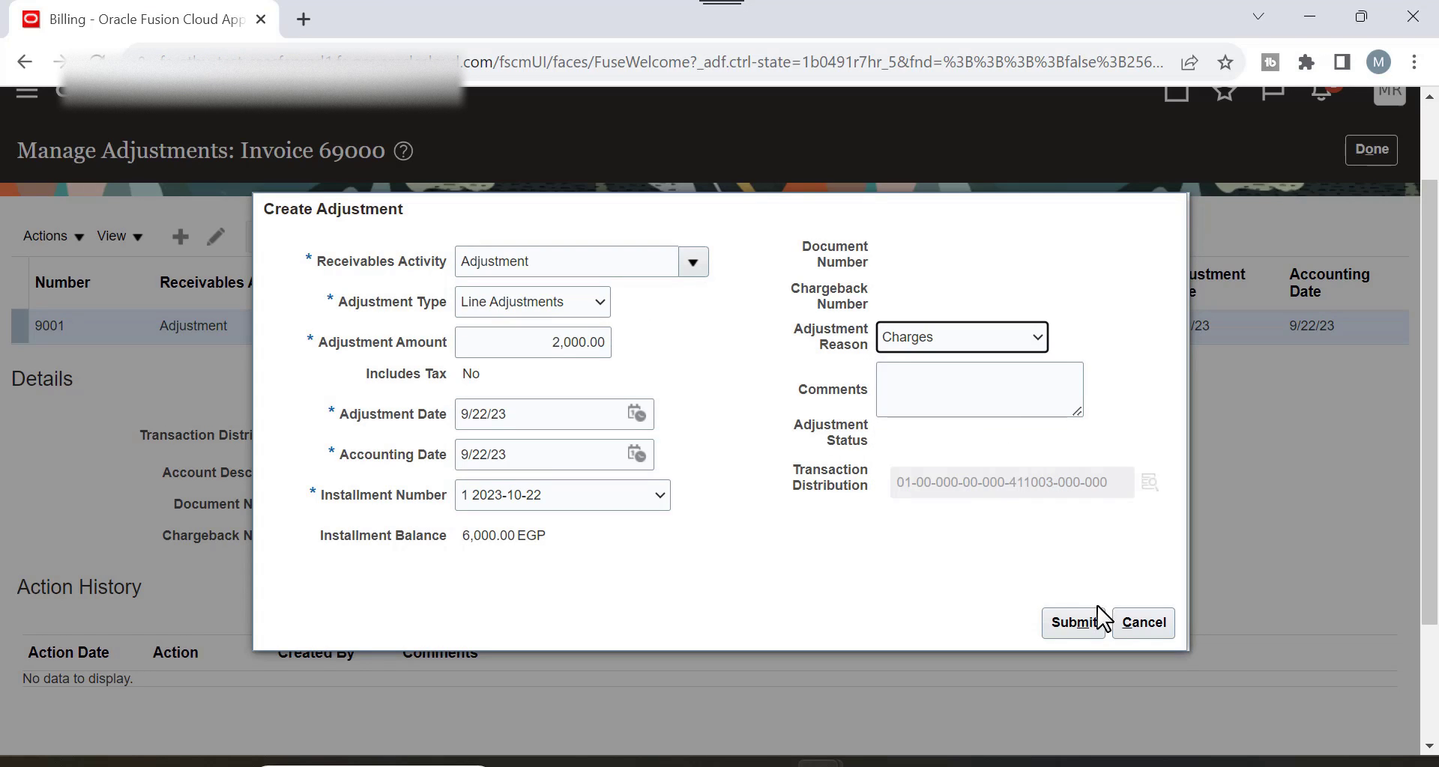
click(1086, 628)
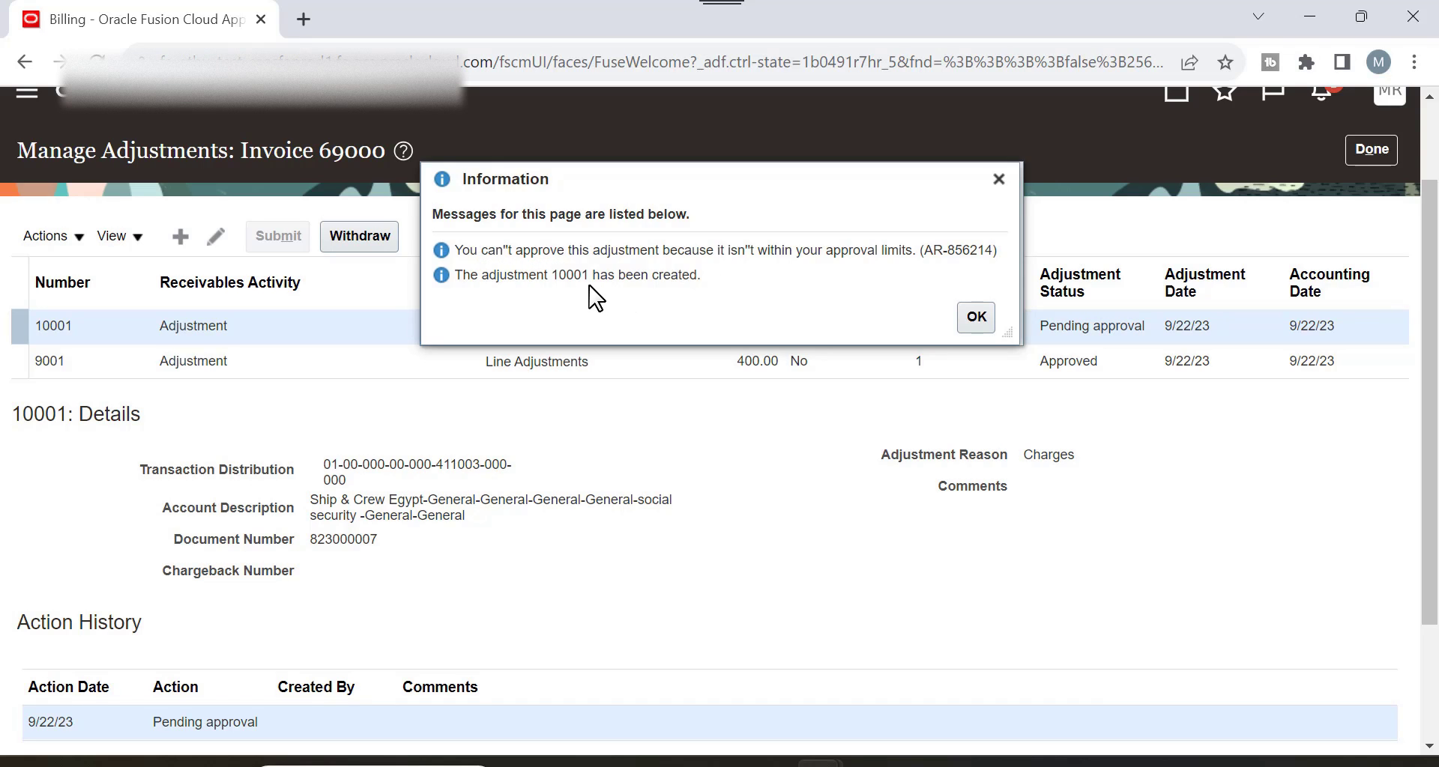
click(971, 324)
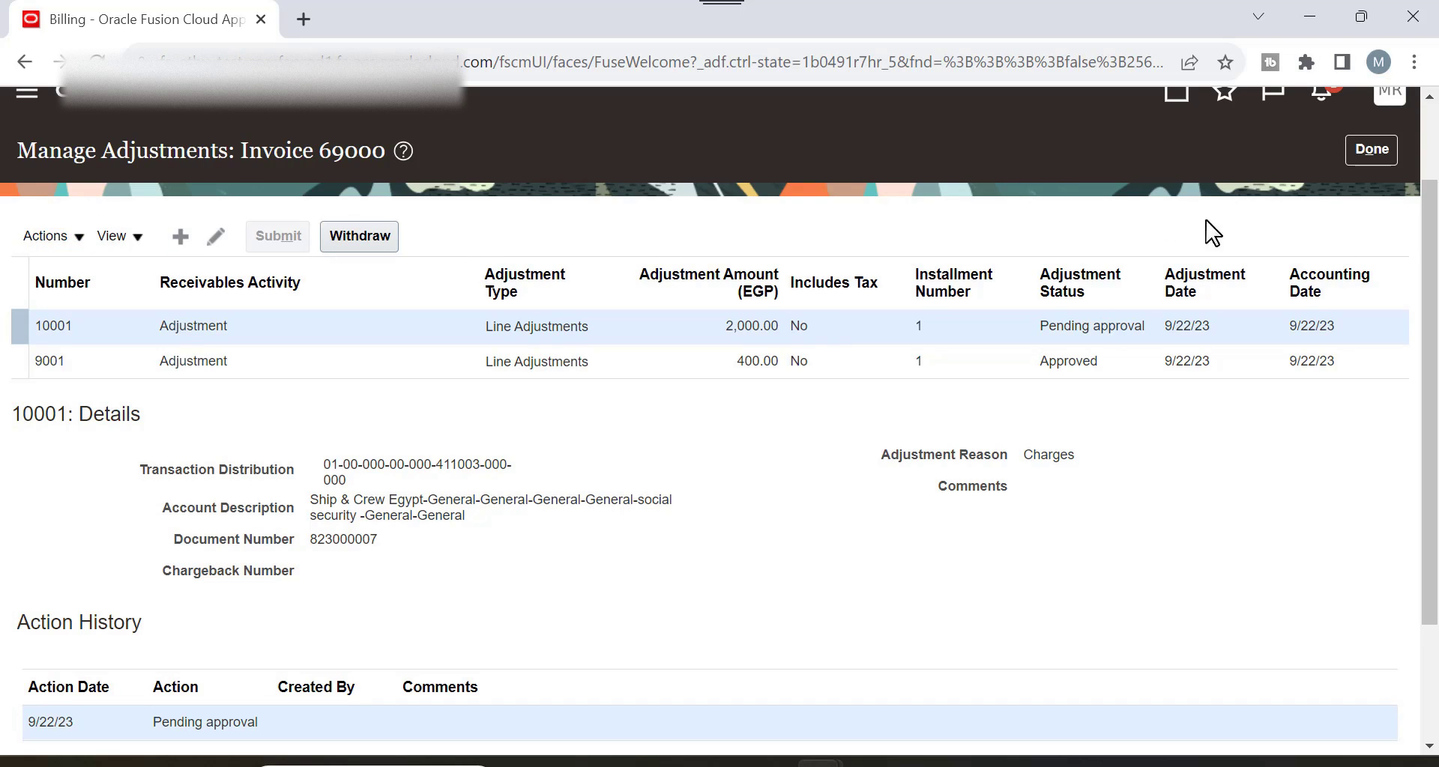
Close Manage Adjustments and invoice 69000, returning to the home page.
click(1362, 153)
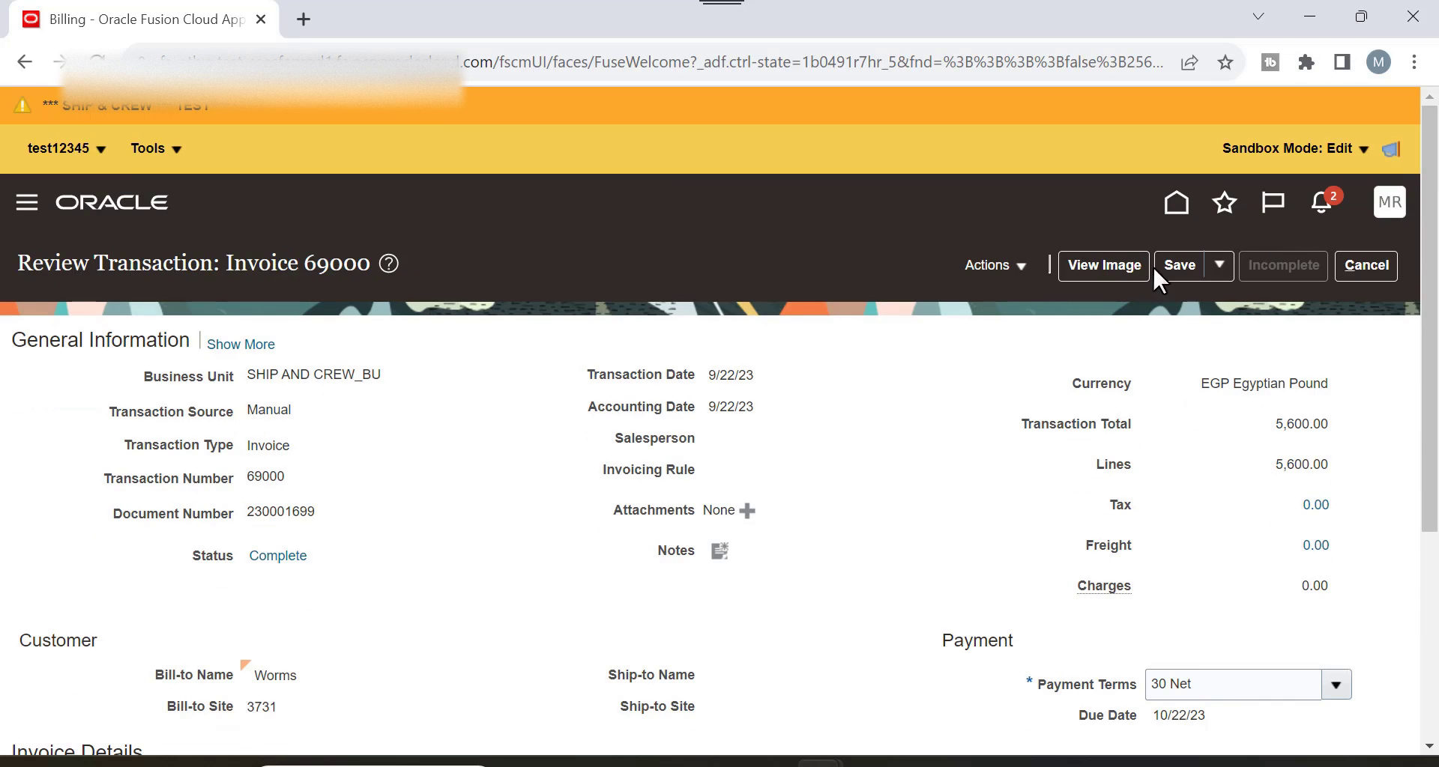
click(1364, 262)
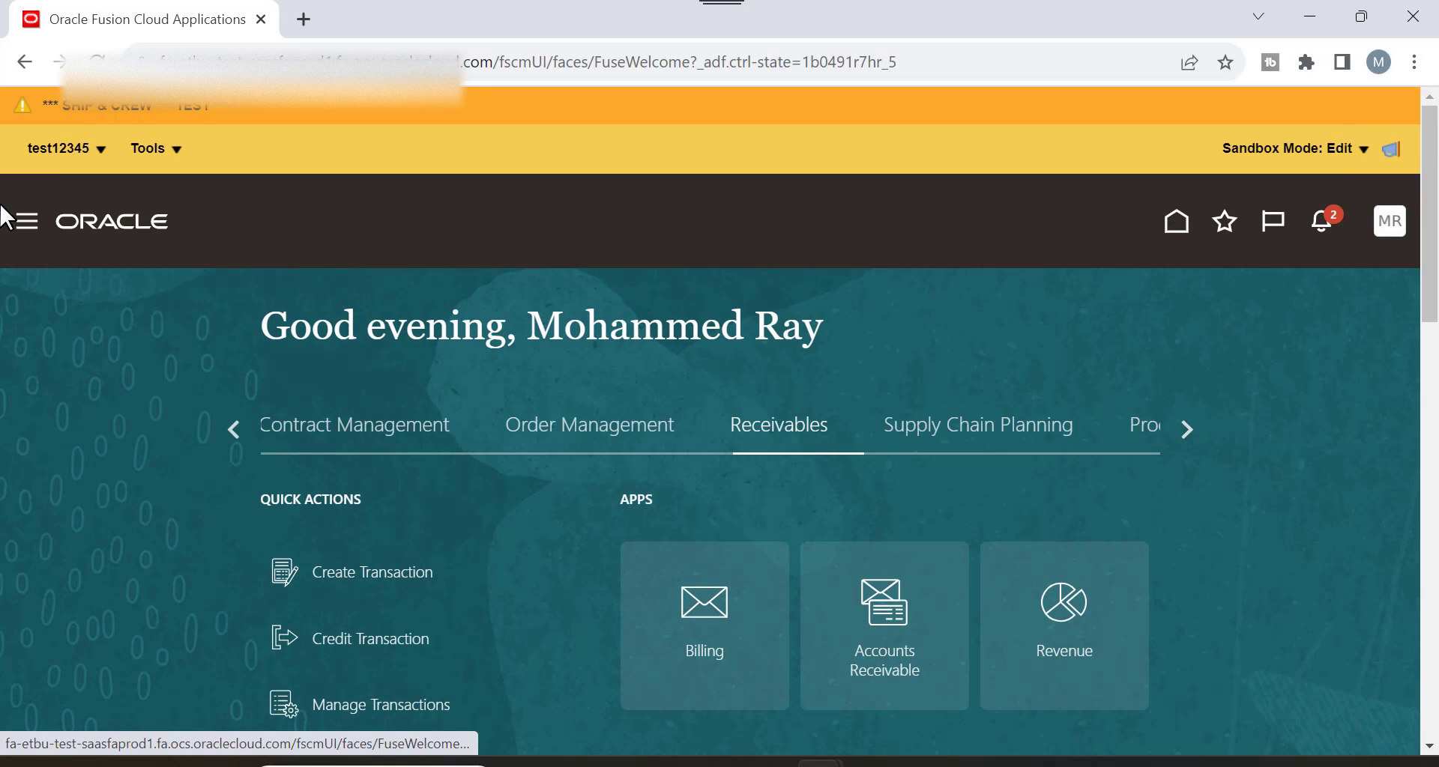
Go to Setup and Maintenance from the Settings and Actions menu.
click(1390, 222)
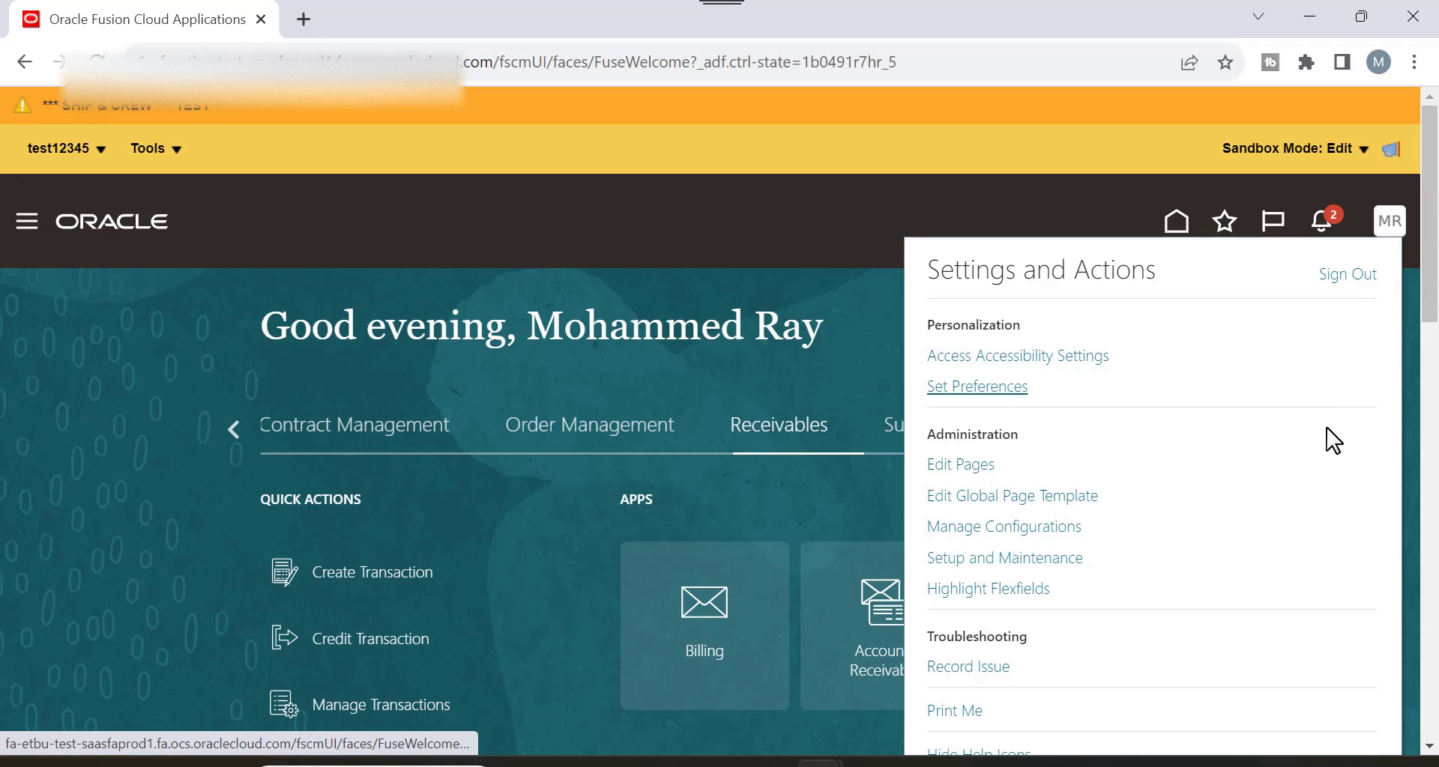
click(1041, 560)
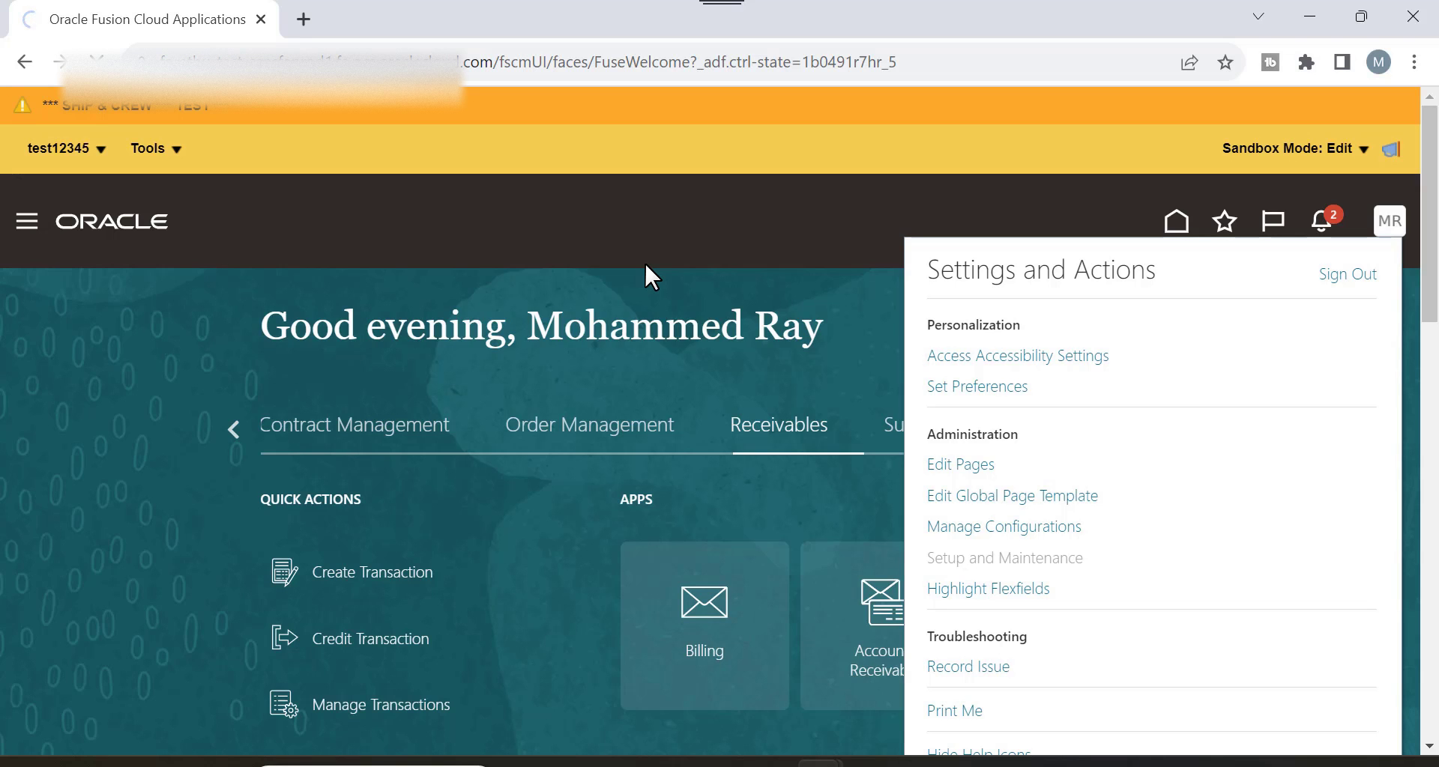
scroll(645, 261, down, 4)
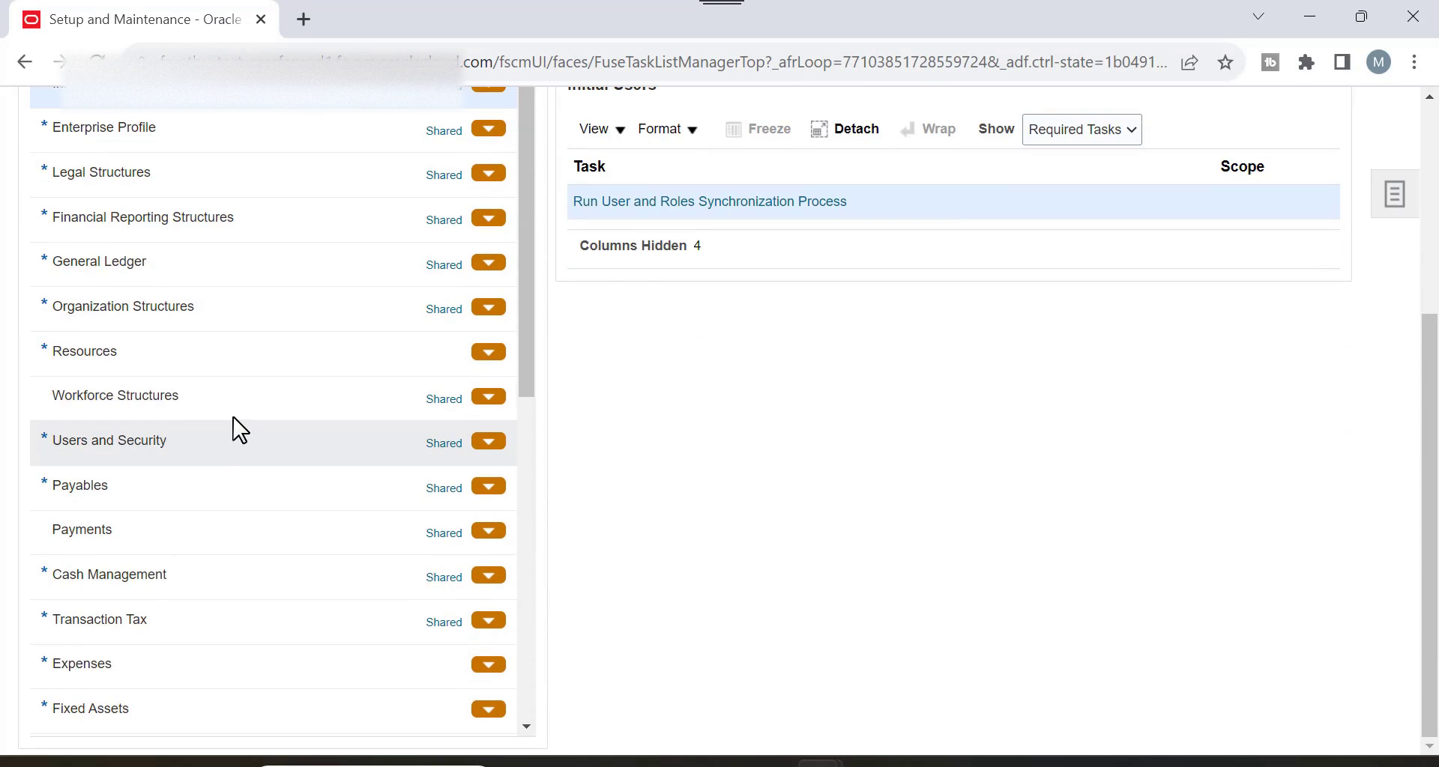
scroll(200, 588, down, 5)
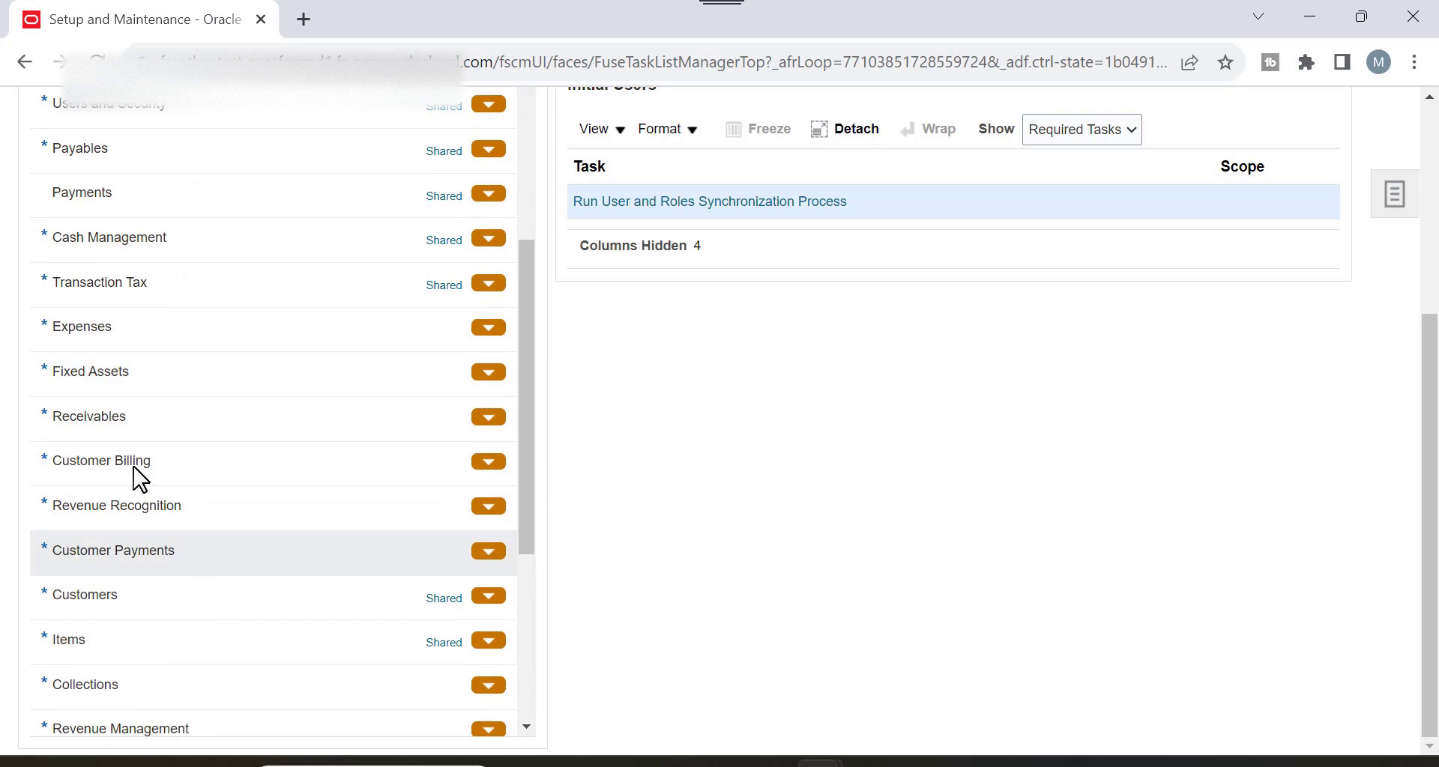
List the Receivables Adjustment approval limits: -999.00–100.00 and 0.00–99,999,999,999.00 EGP.
click(111, 427)
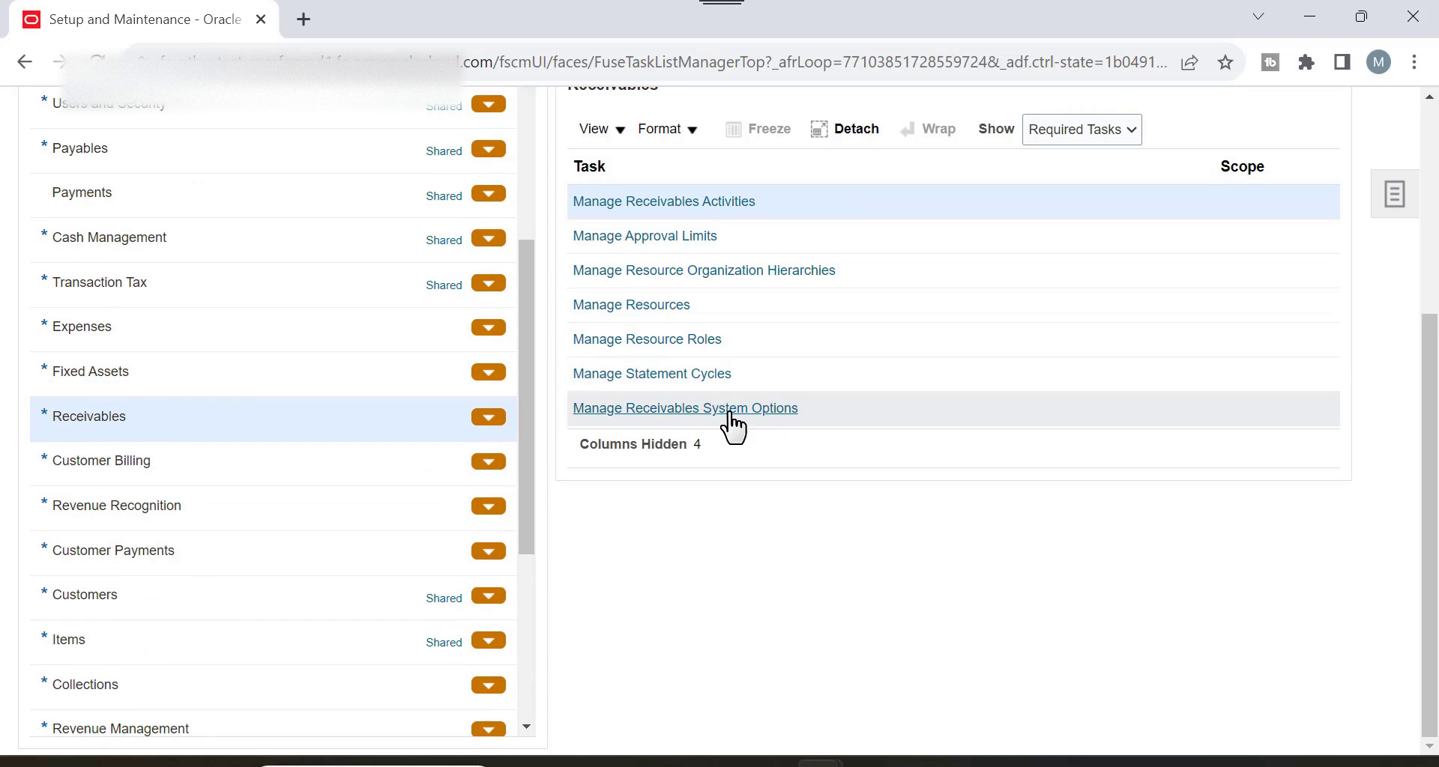
click(672, 241)
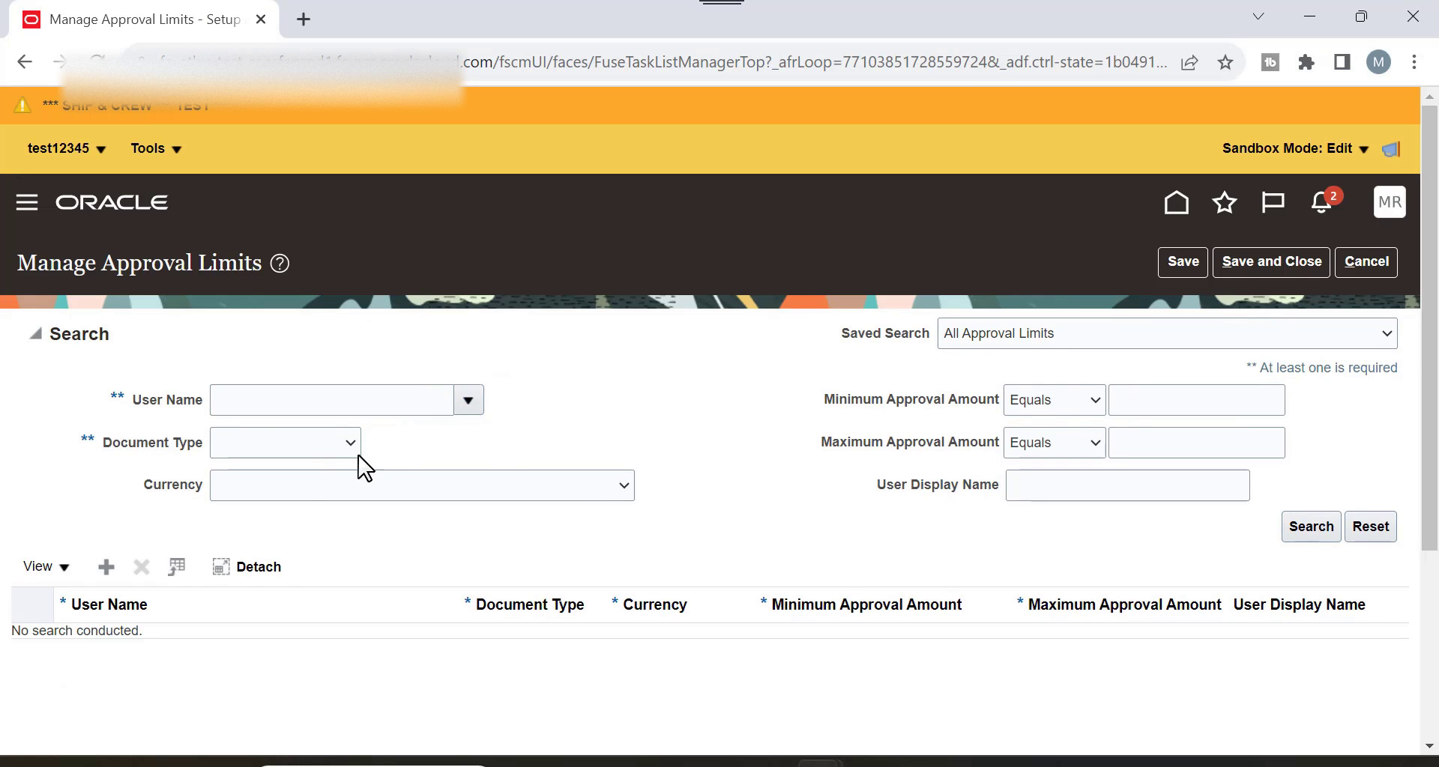
click(348, 448)
click(318, 483)
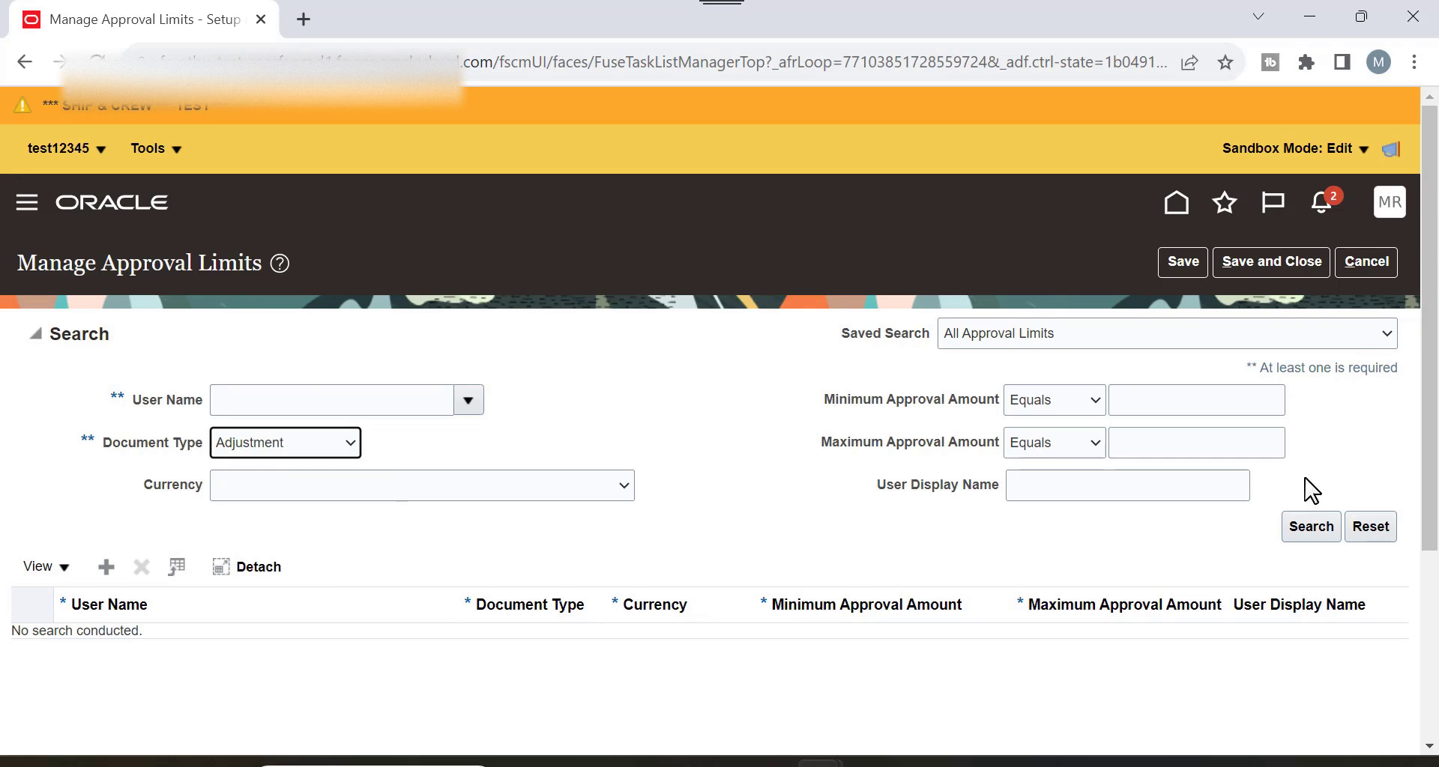
click(1319, 532)
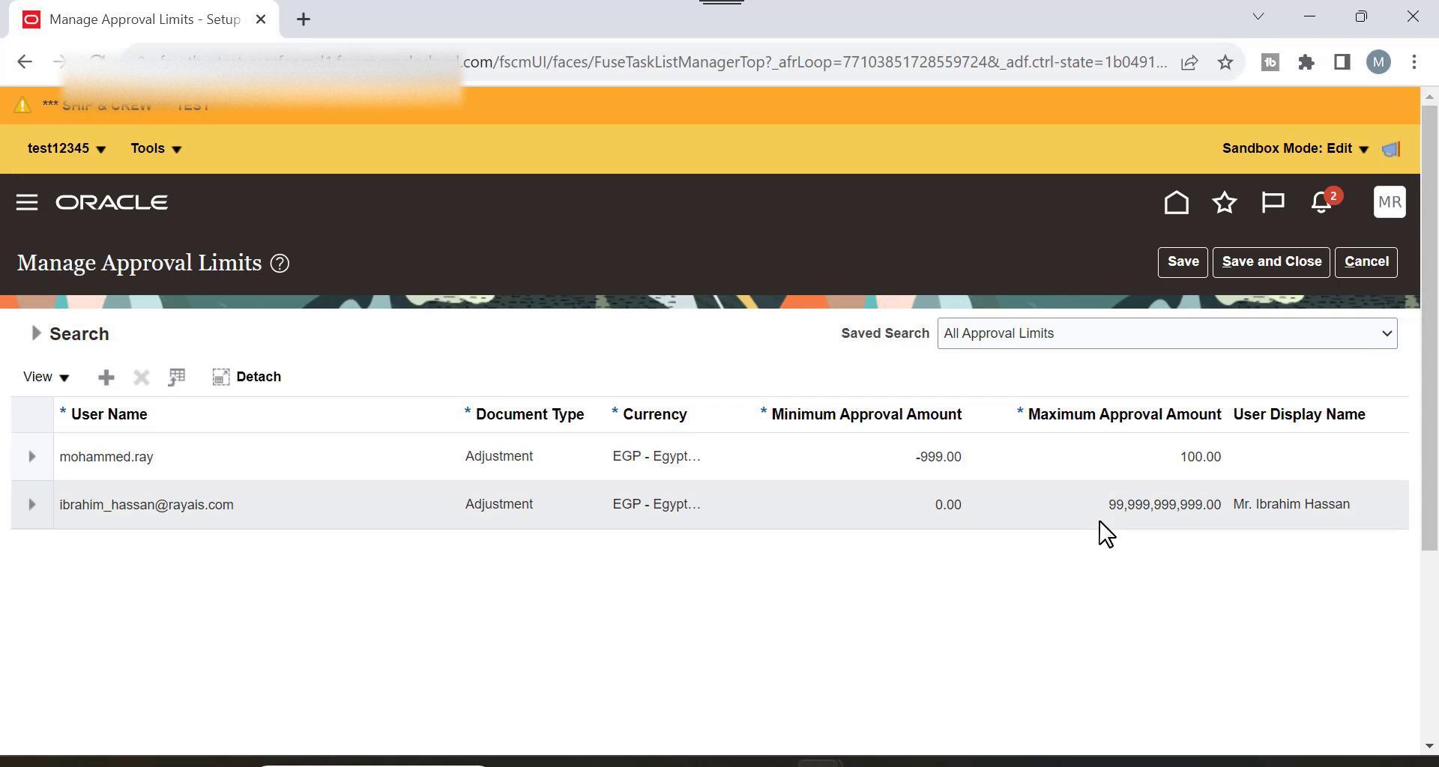
click(1391, 216)
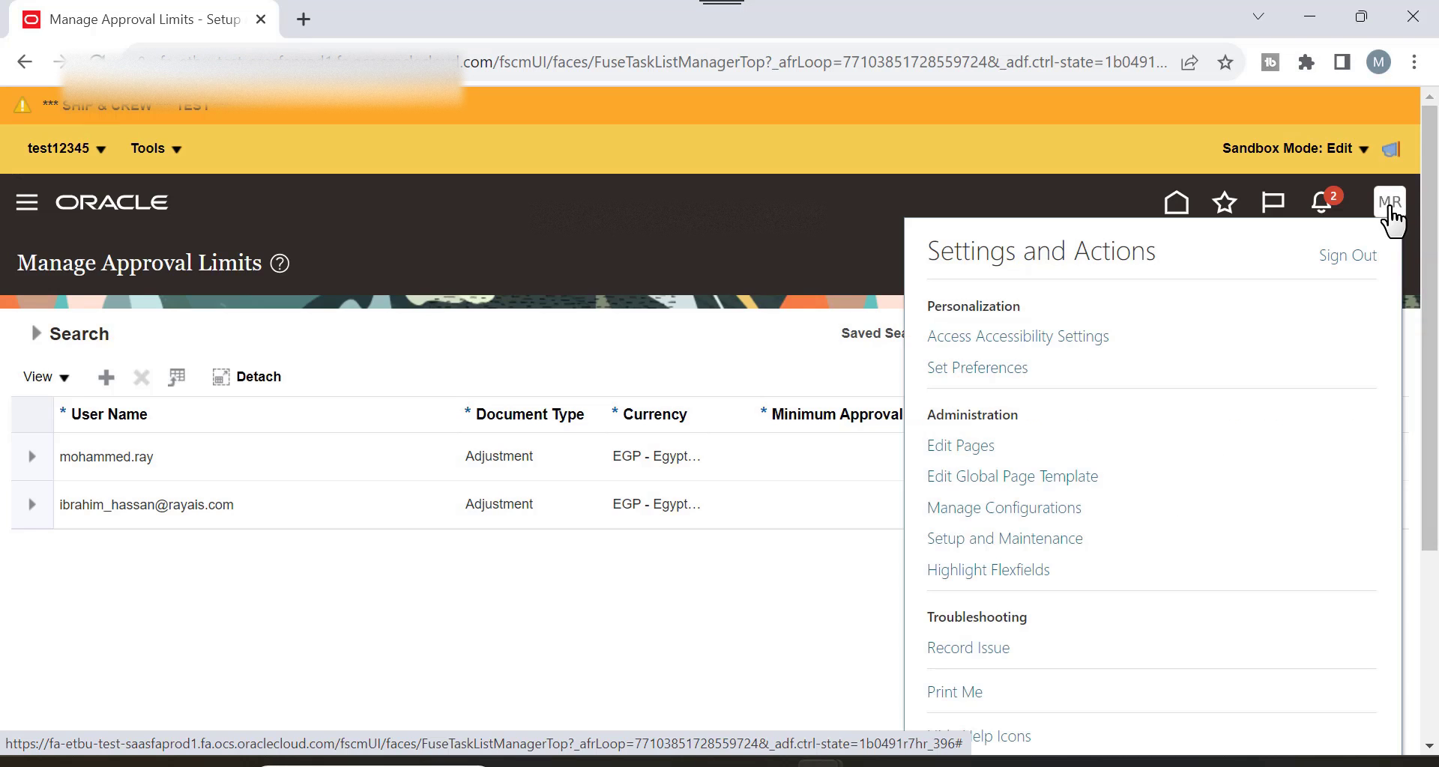
Sign out, sign back in as the approver, and open the Receivables Billing work area.
click(1353, 264)
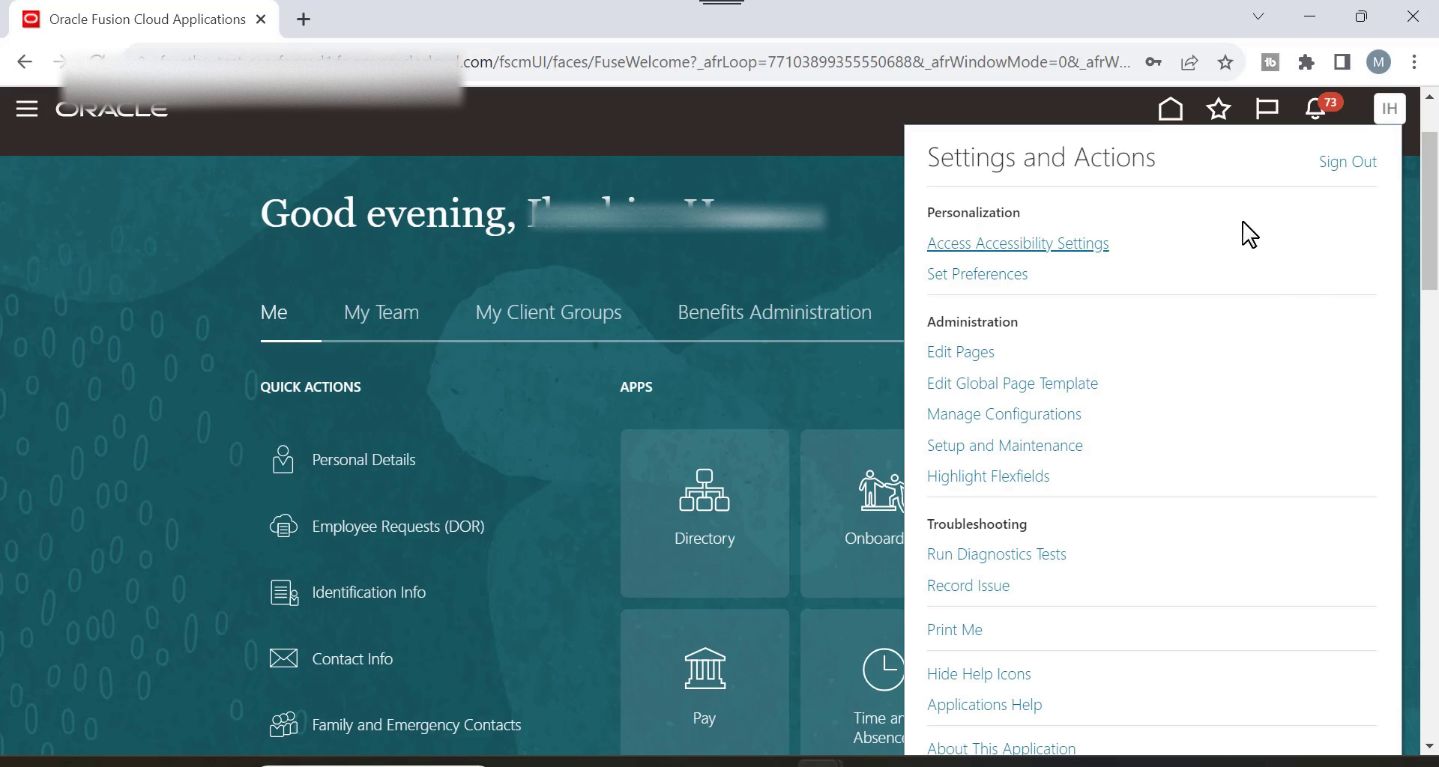
click(1034, 448)
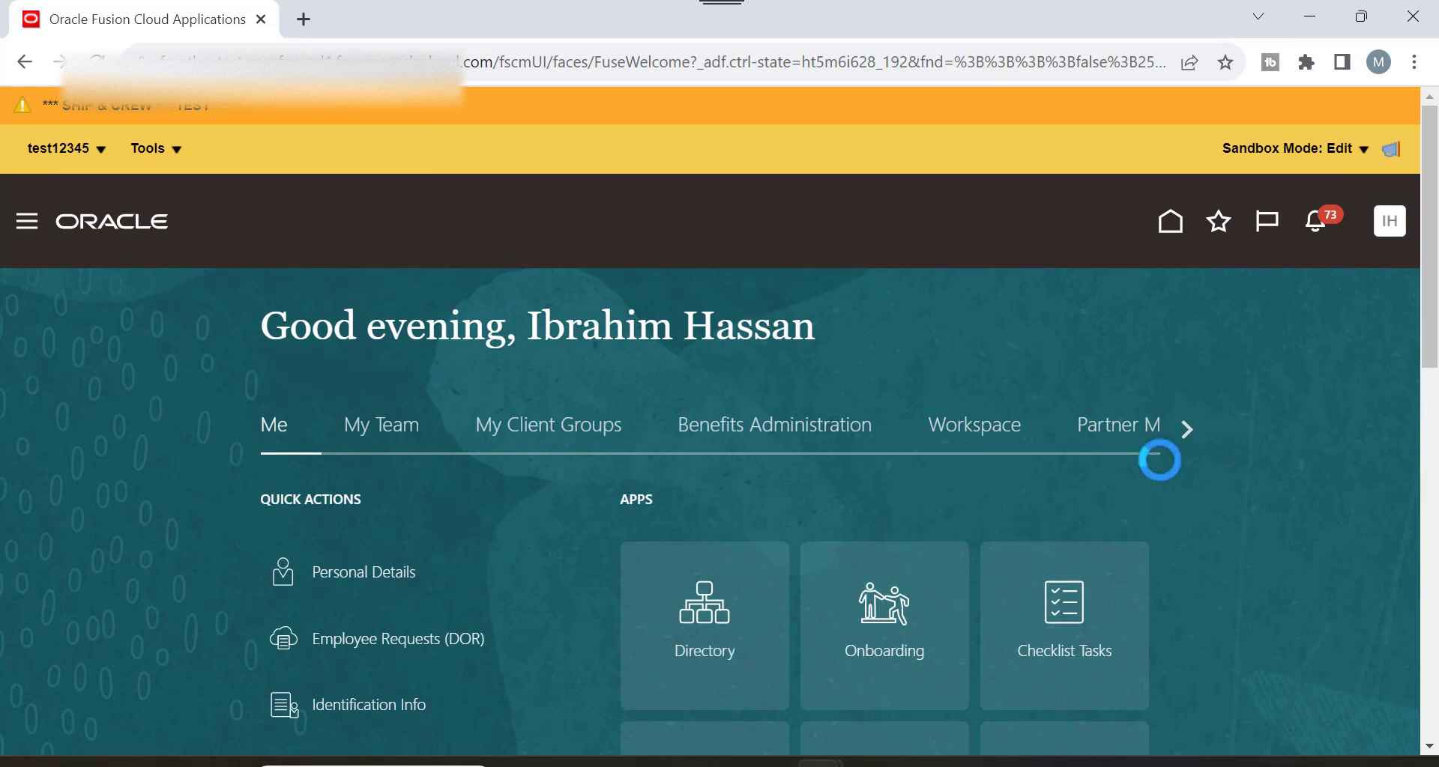
scroll(1162, 449, down, 1)
click(1185, 318)
scroll(1194, 353, down, 1)
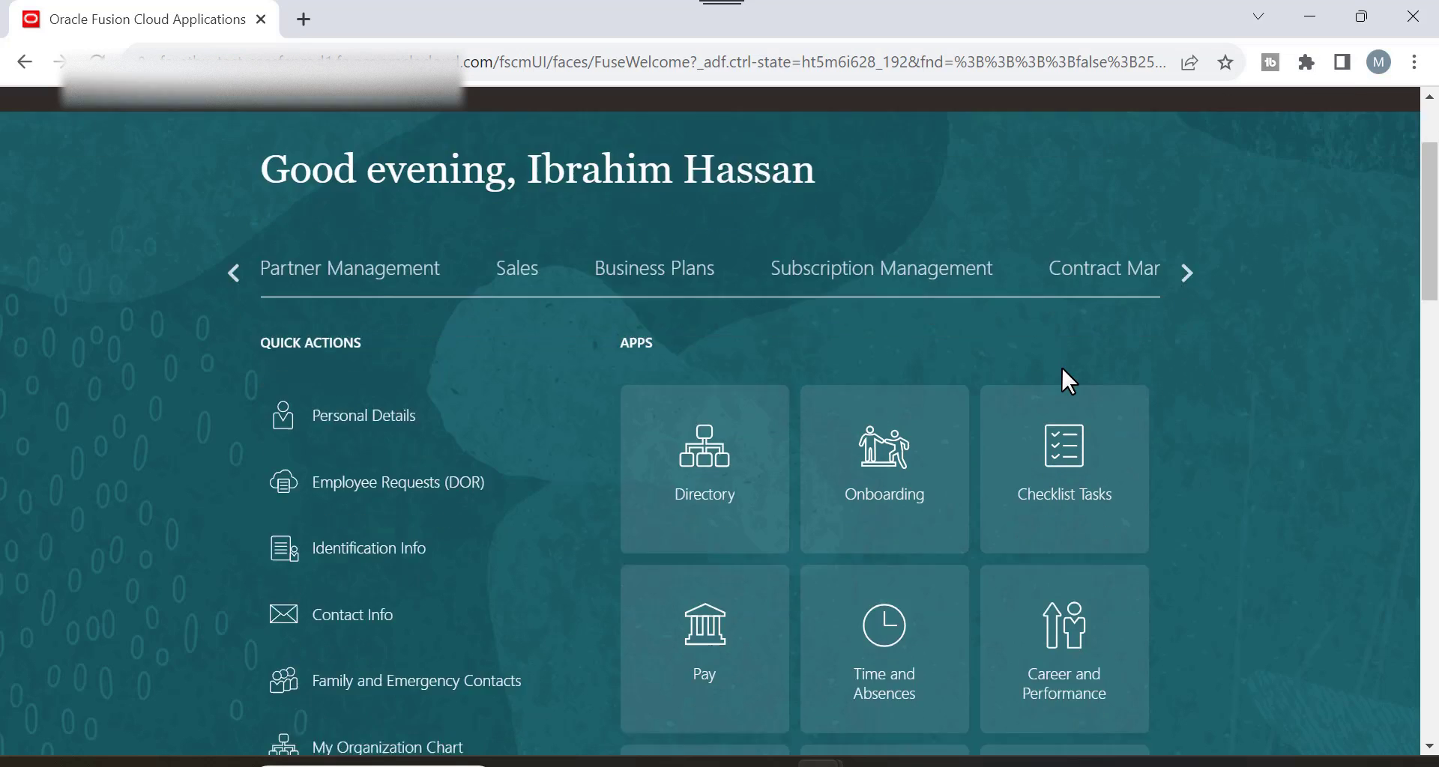
click(1185, 204)
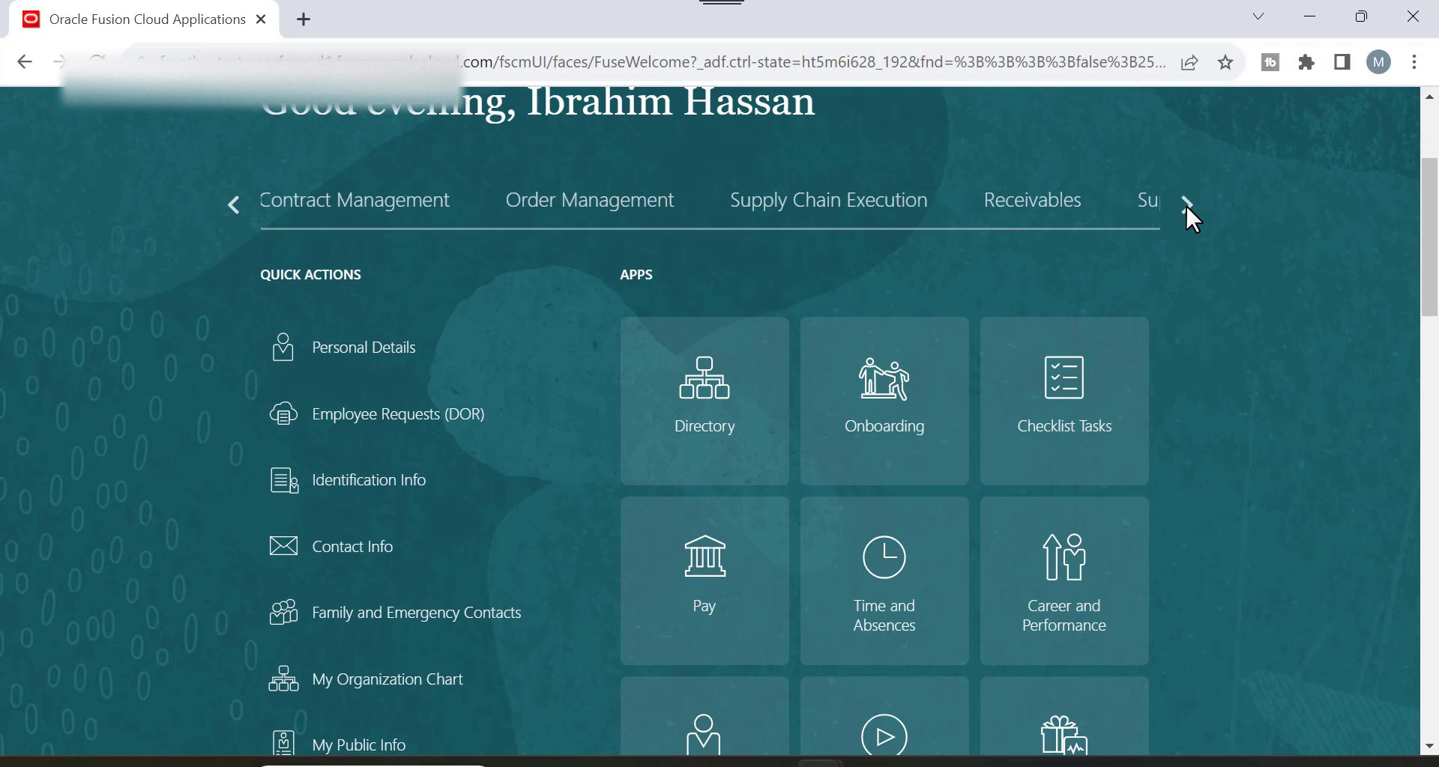
click(1070, 212)
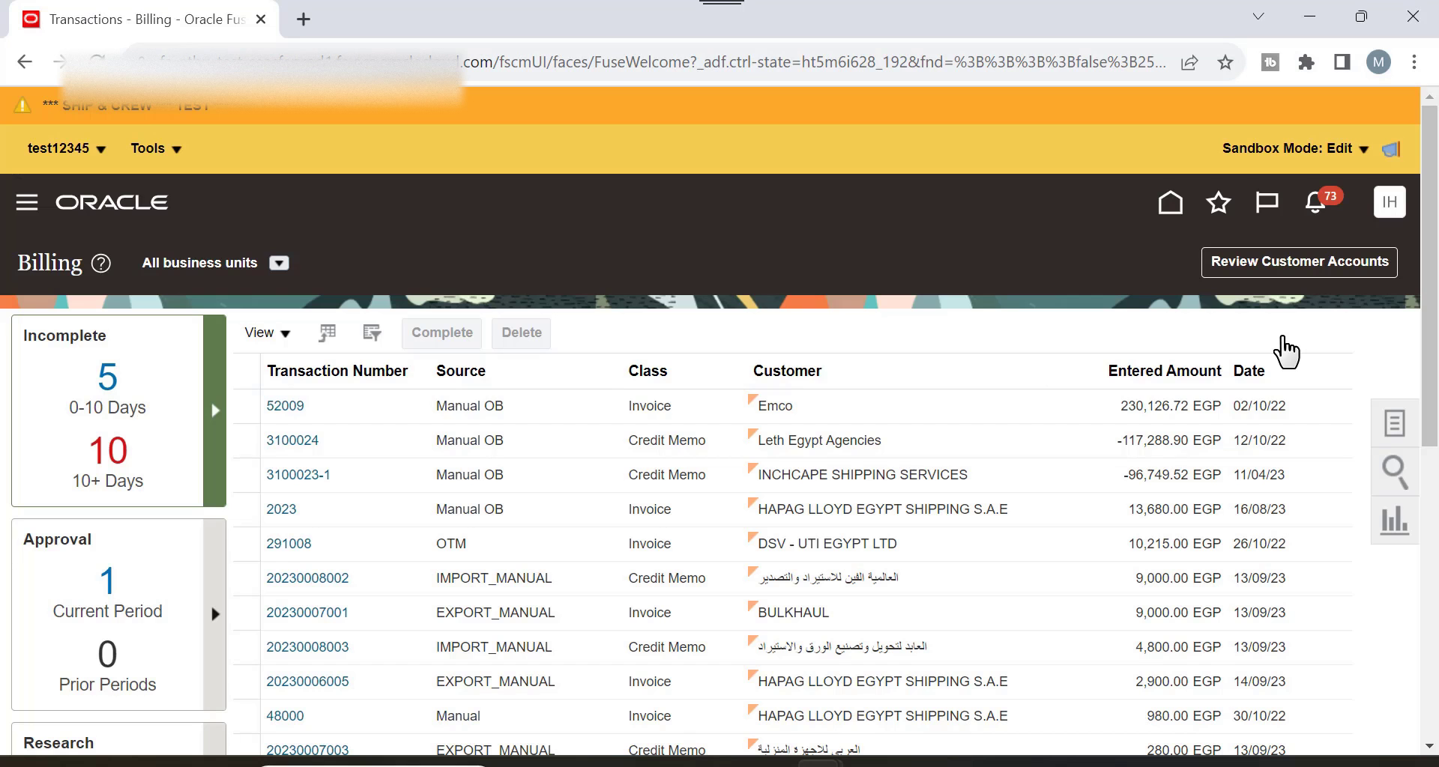
Approve pending 2,000 EGP adjustment 10001 through Approve Adjustments with the comment 'it's done'.
click(1400, 406)
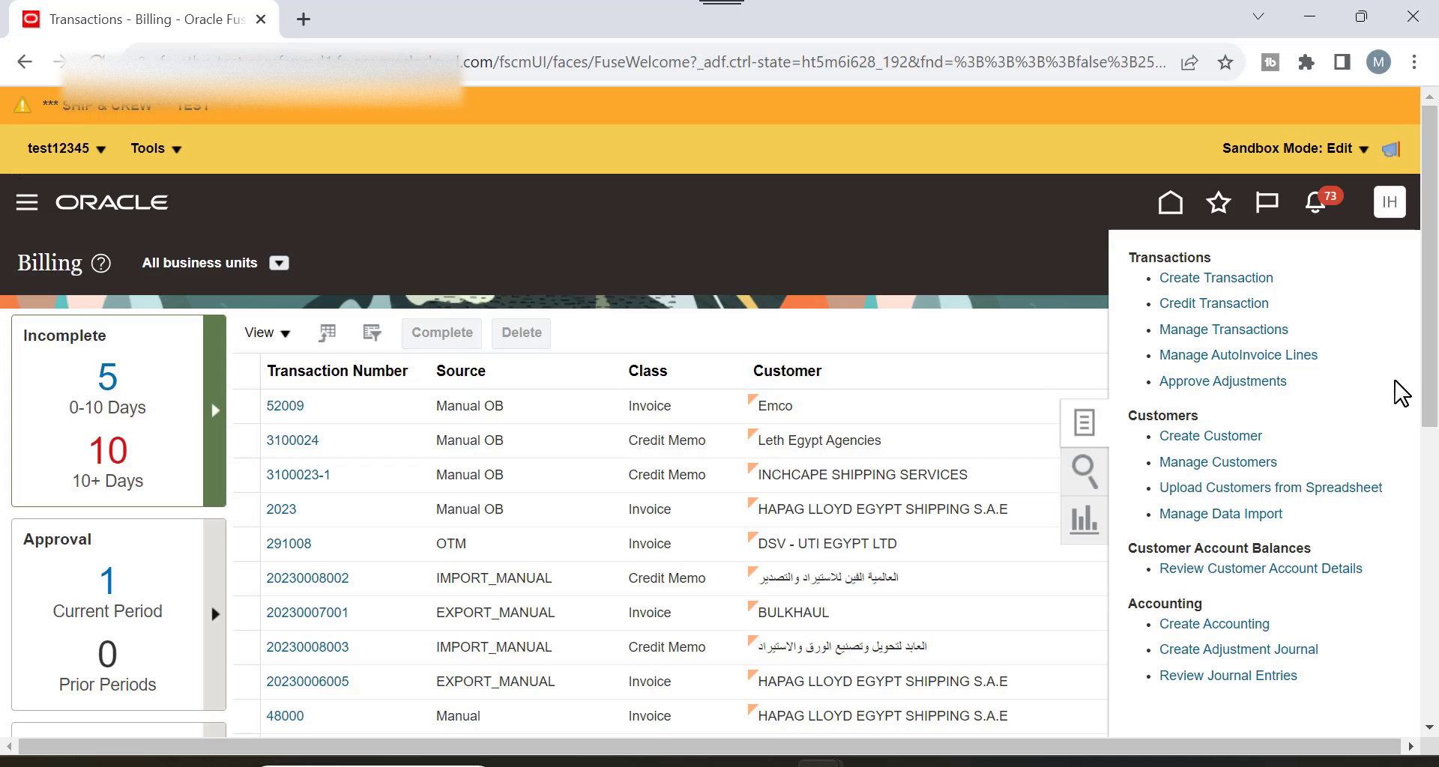
click(1237, 383)
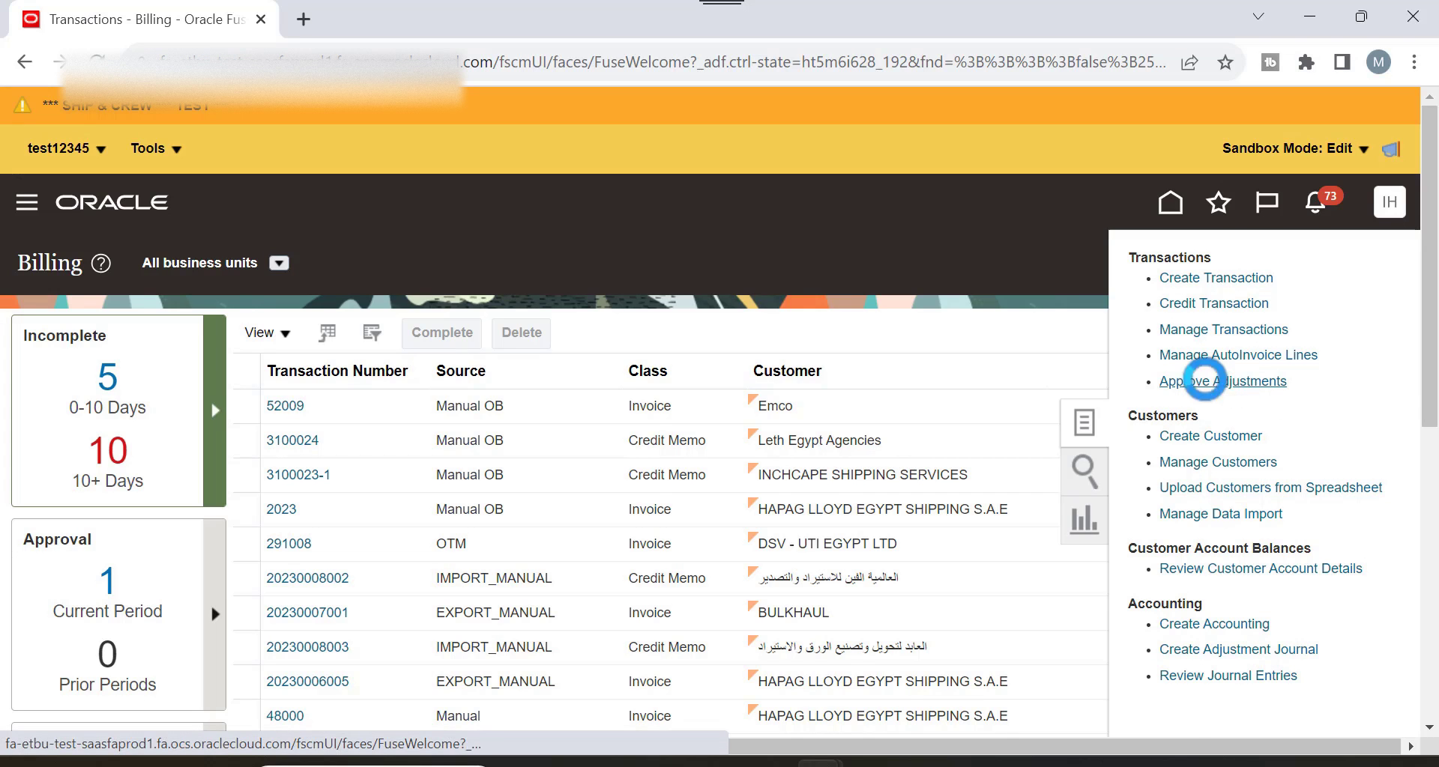
scroll(772, 275, down, 2)
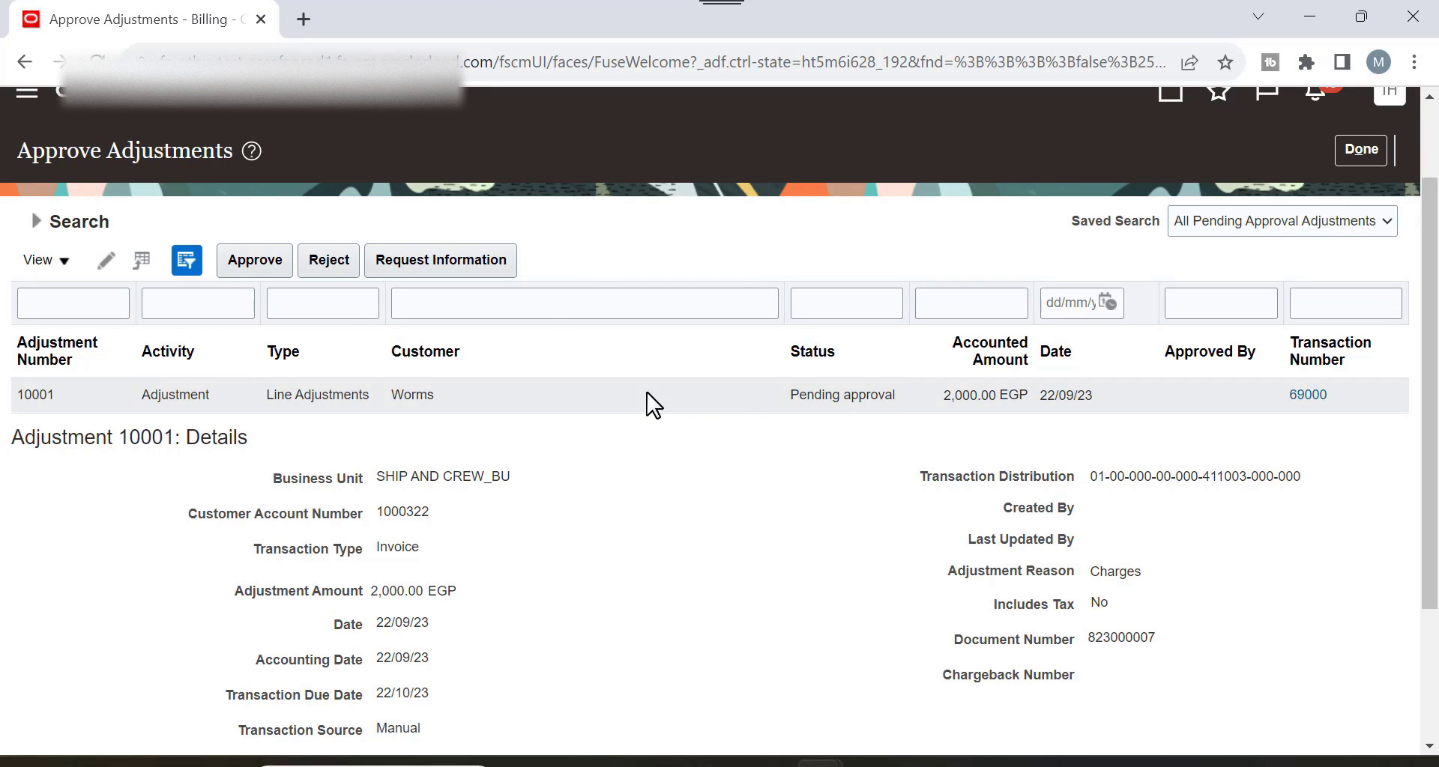
click(520, 392)
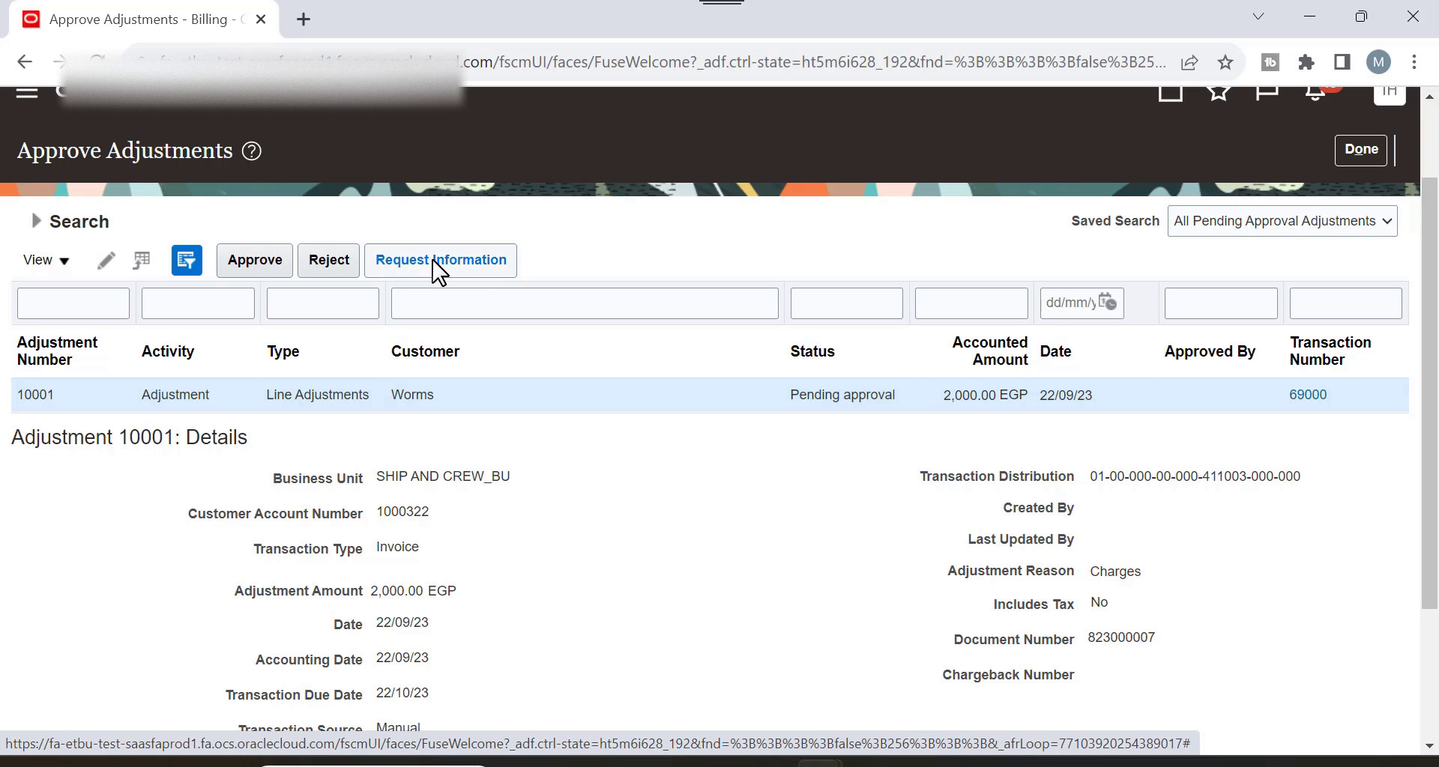
click(271, 264)
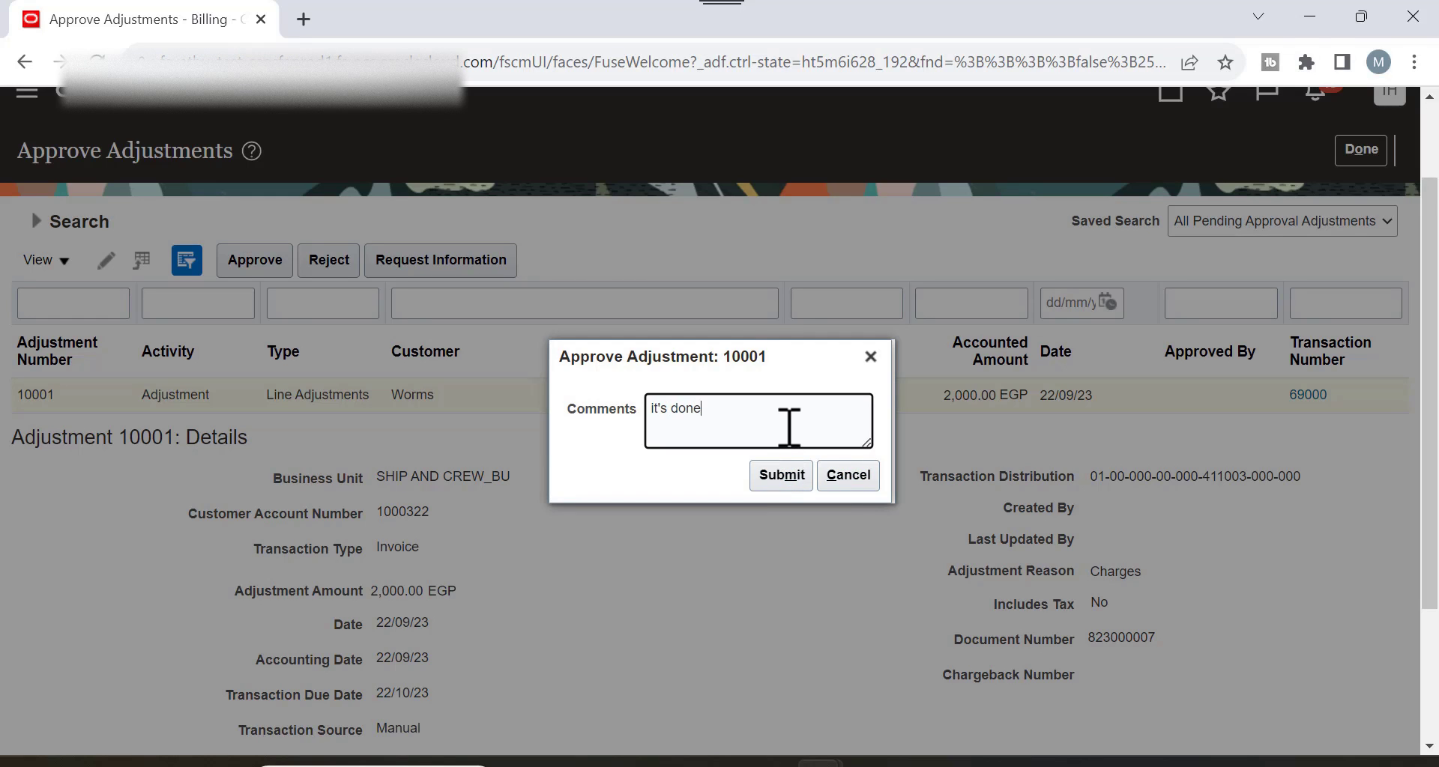
click(780, 475)
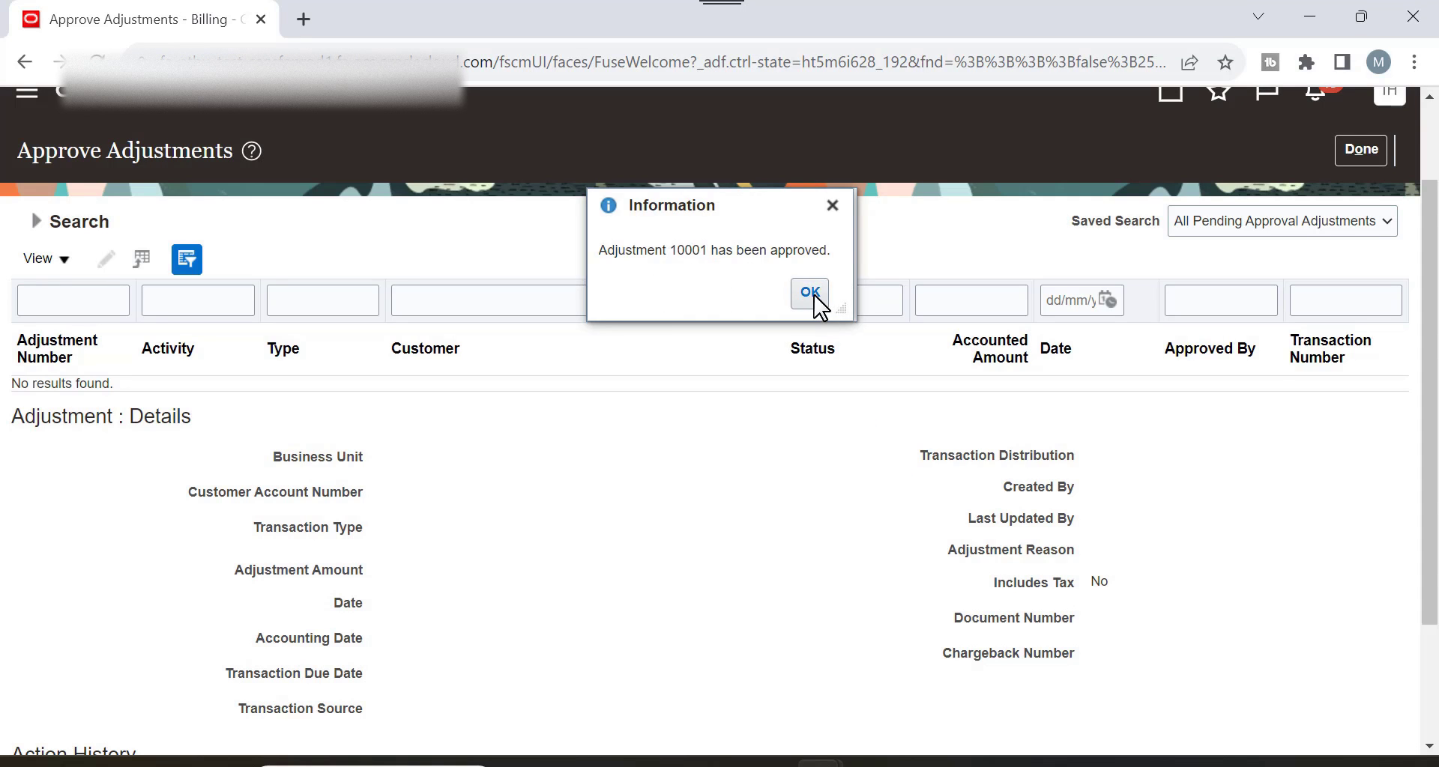
click(810, 293)
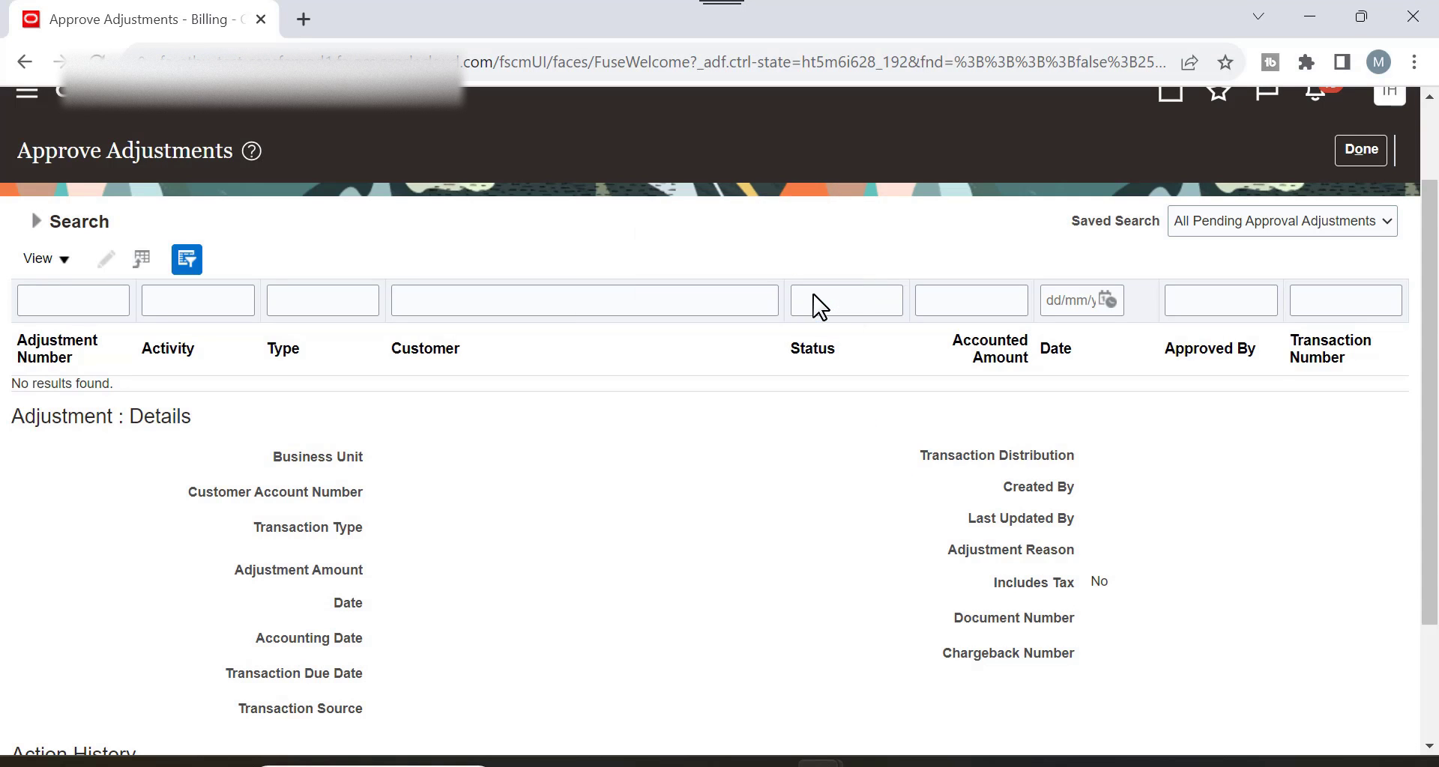
click(1400, 101)
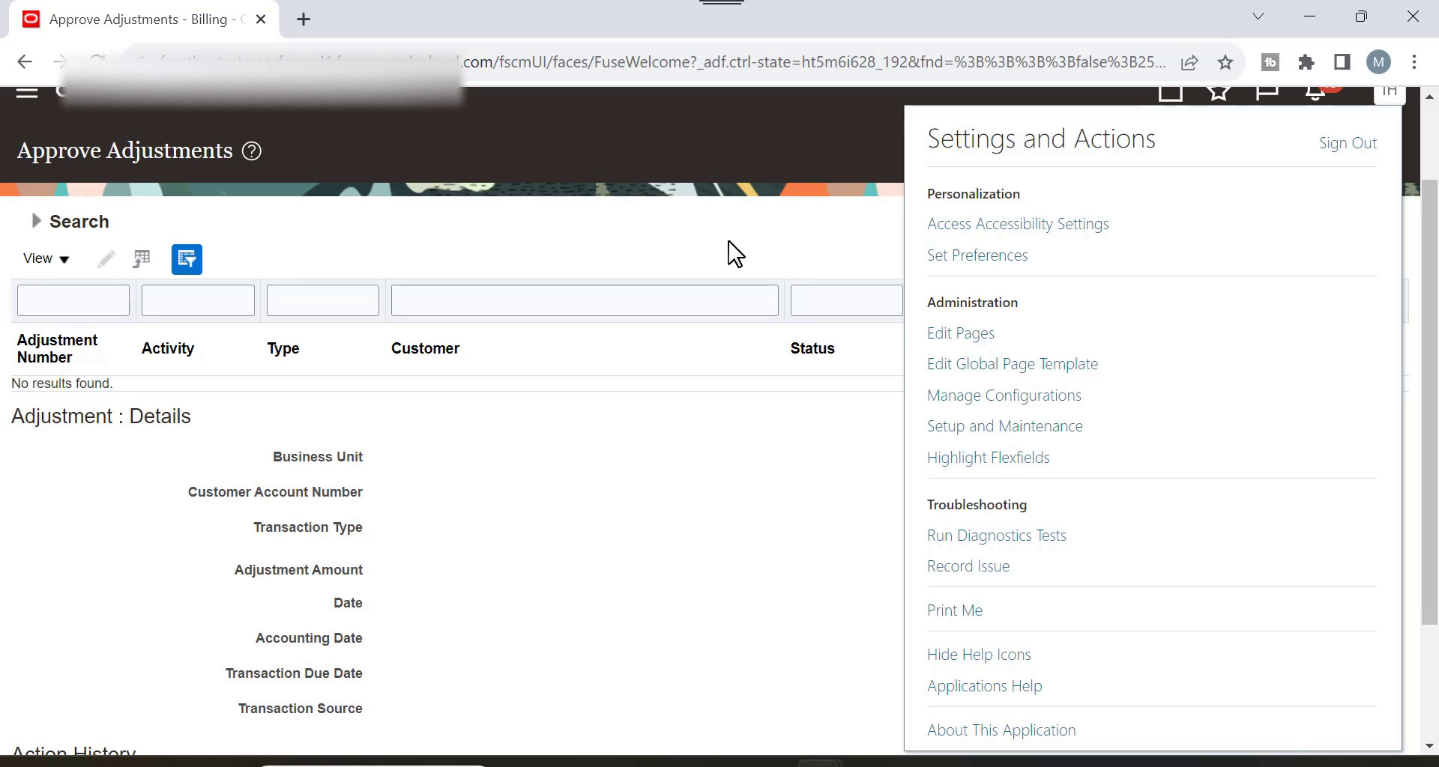
Sign out of the approver's session and reopen Receivables Billing as the original user.
click(1353, 147)
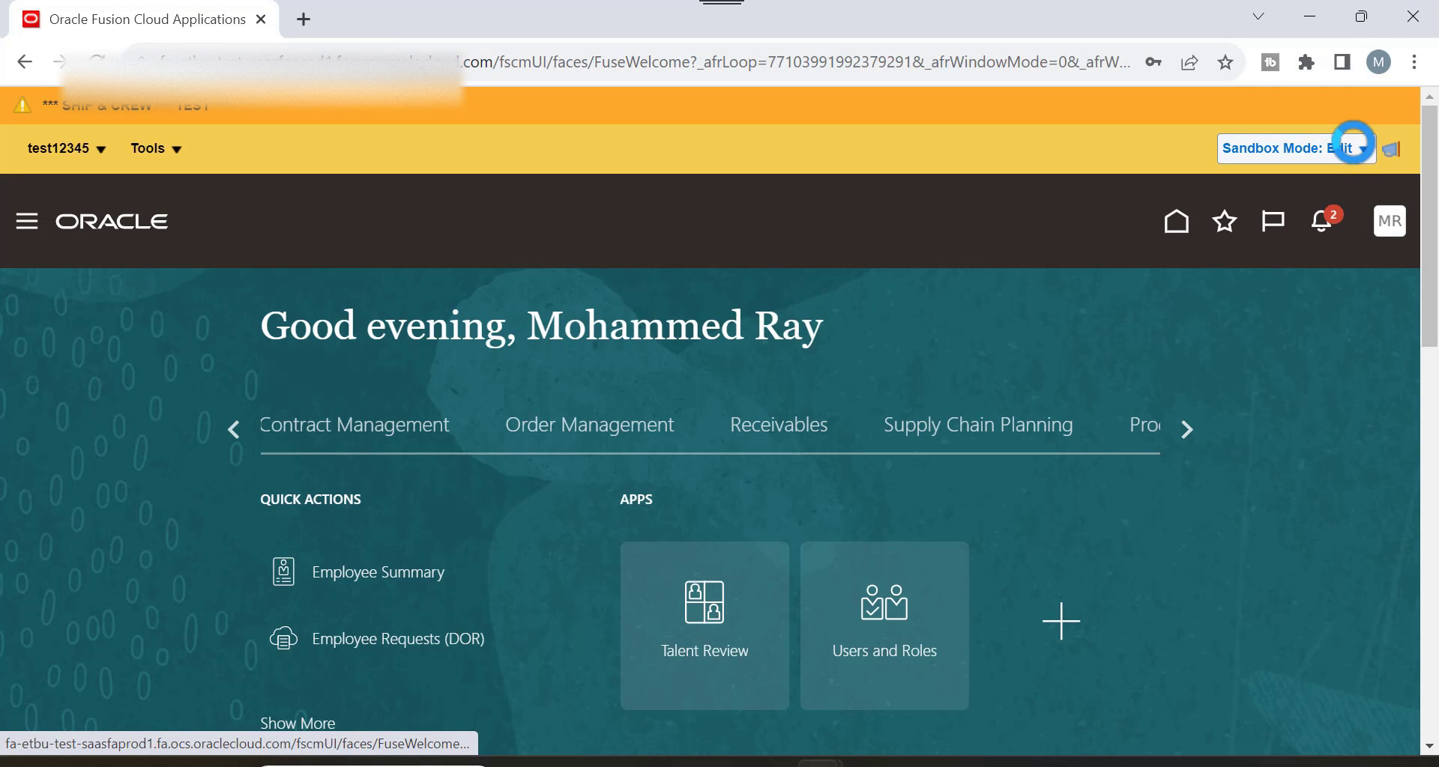
click(759, 427)
scroll(816, 408, down, 3)
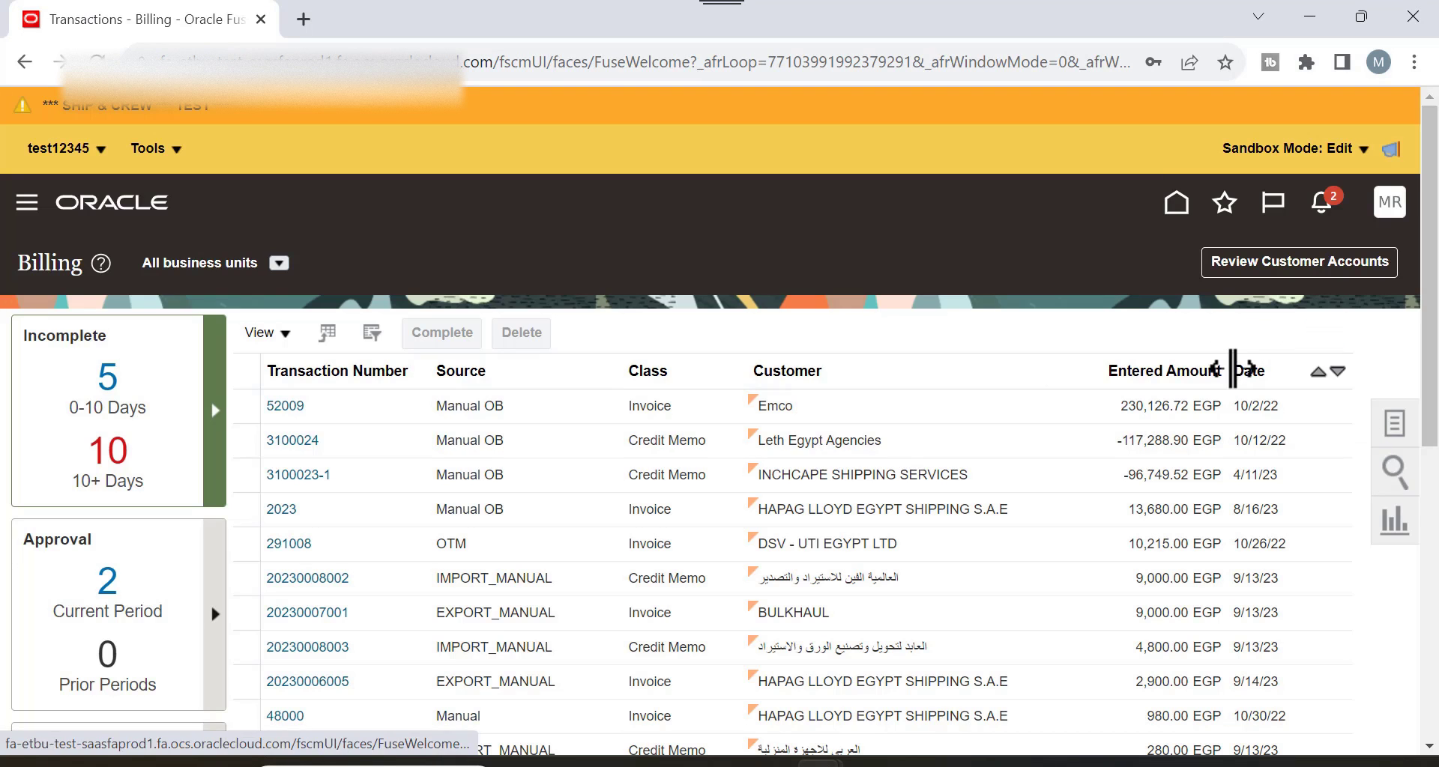
Search for invoice 69000 and open its Manage Adjustments view.
click(1080, 355)
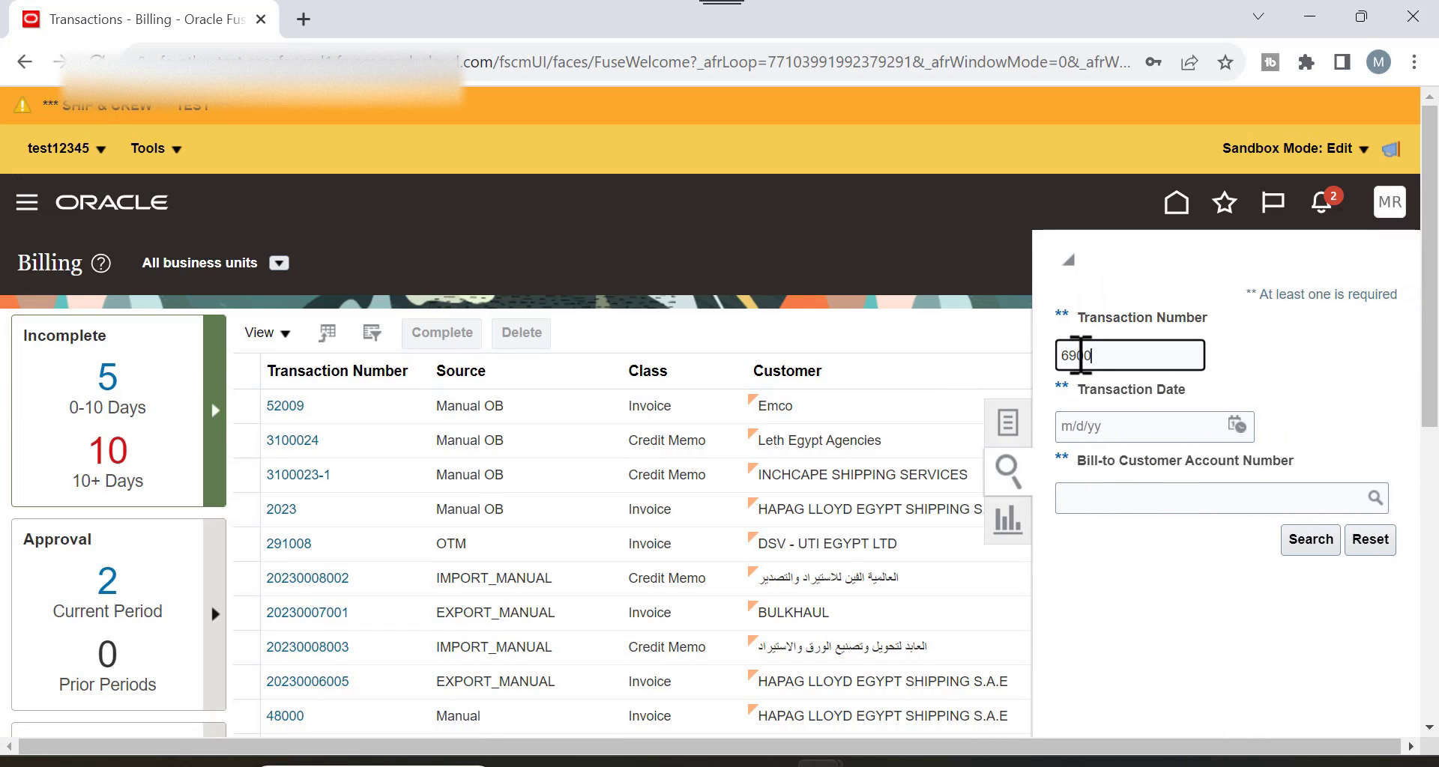
key(Return)
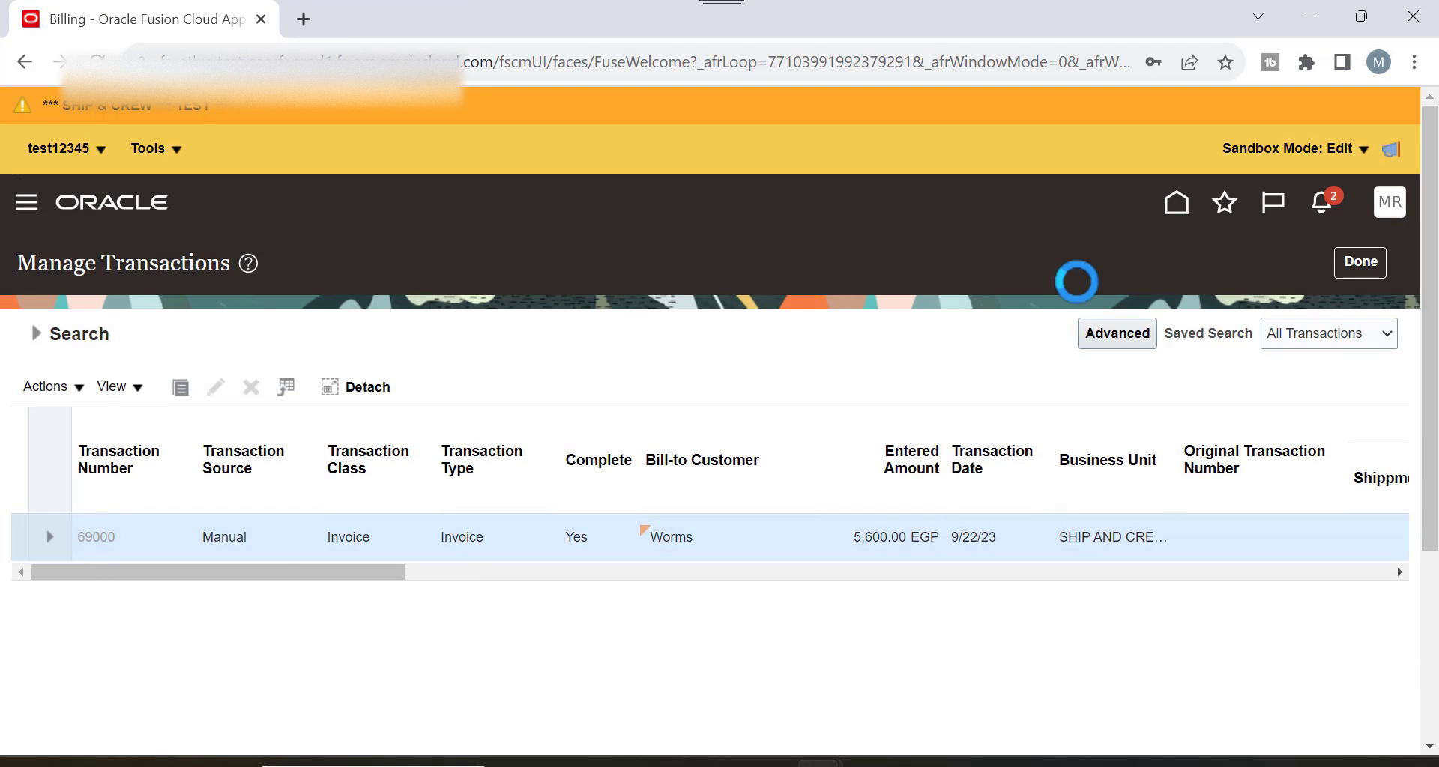
click(982, 268)
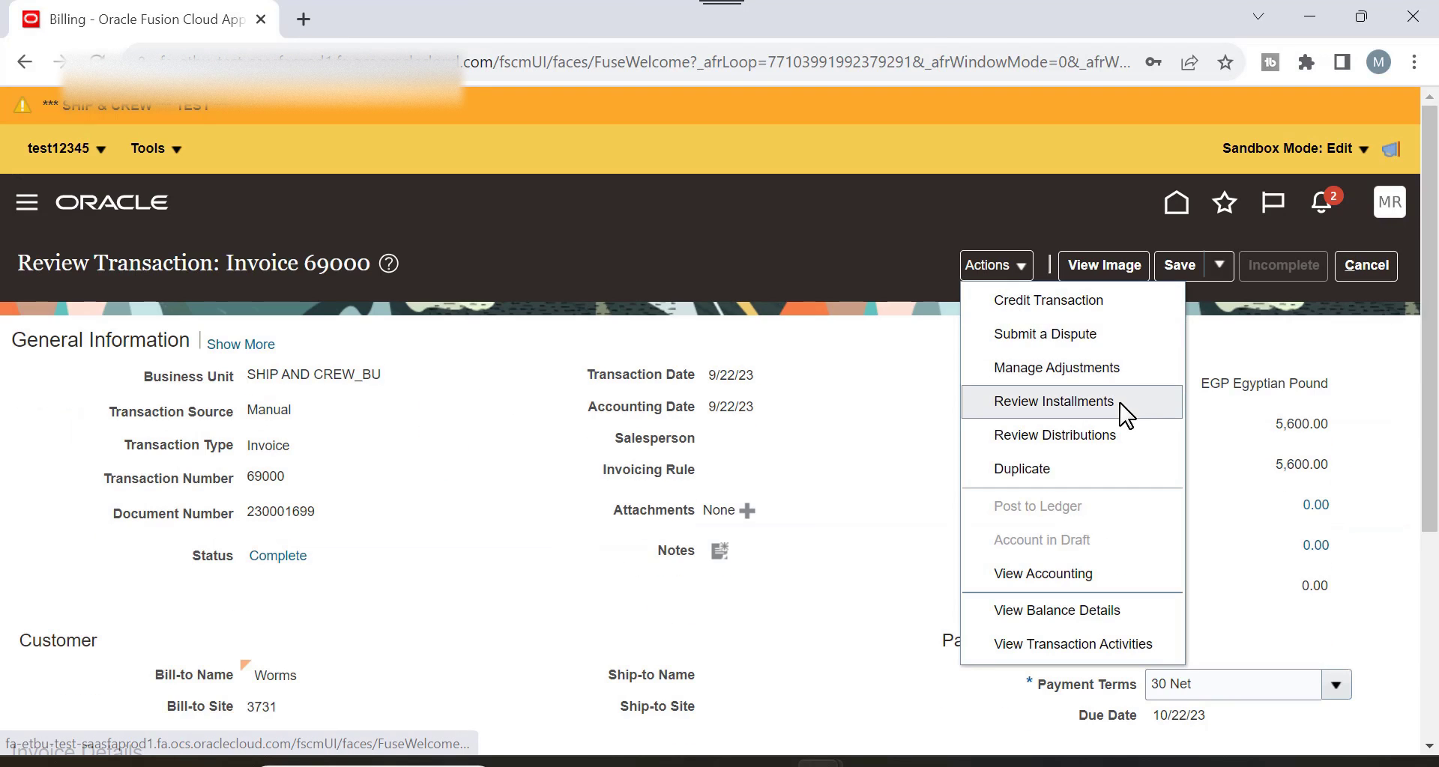
click(1005, 370)
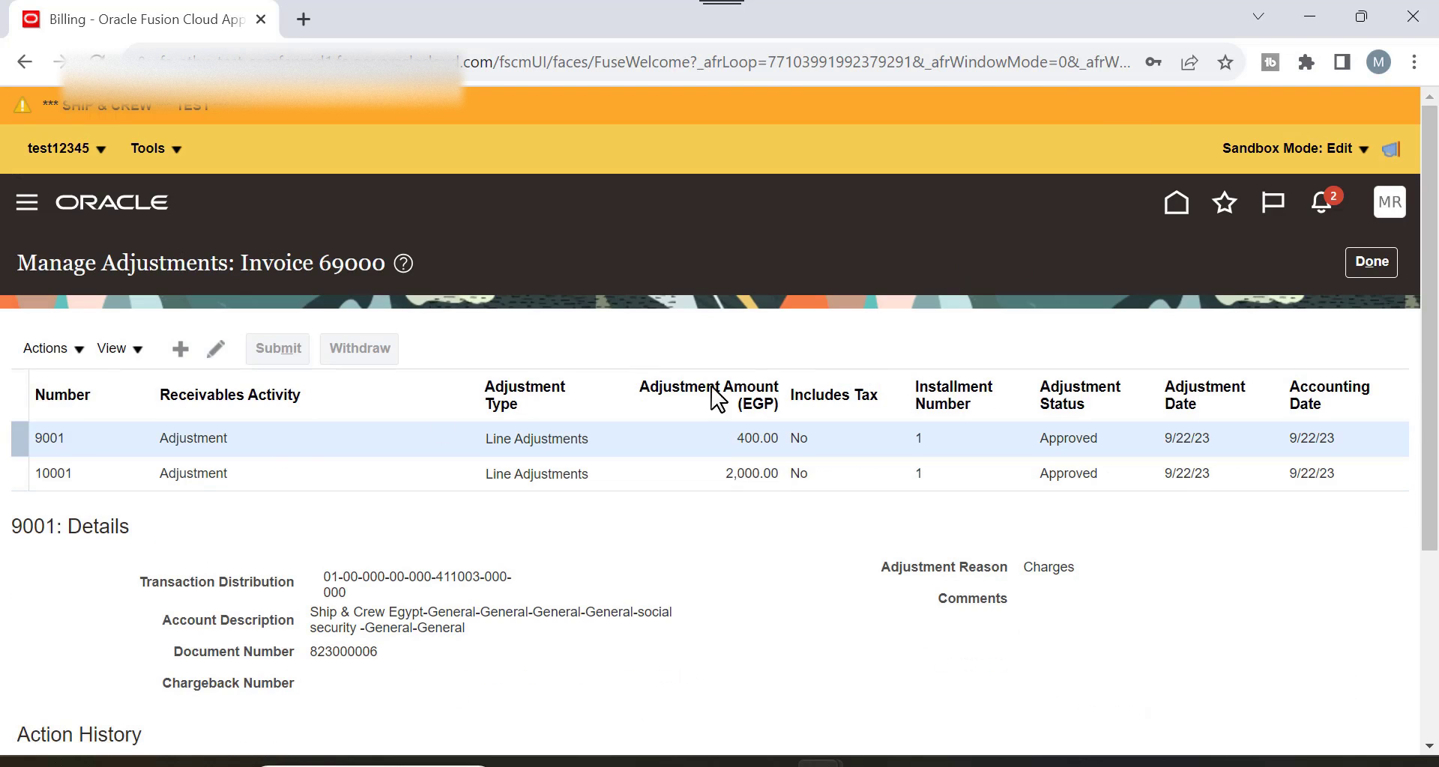
Review adjustment 10001's Approved status and its approval action history.
click(231, 478)
double_click(1055, 474)
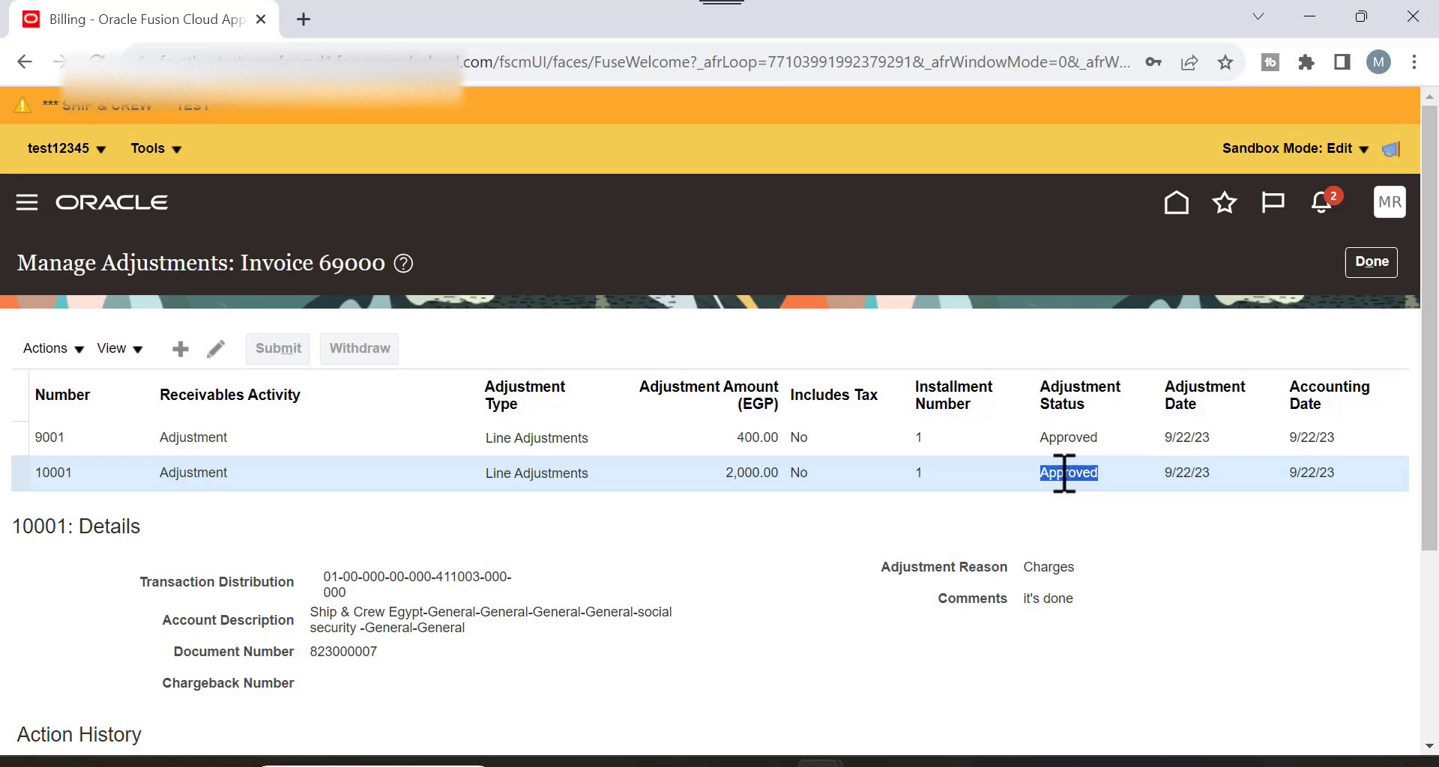
scroll(802, 531, down, 3)
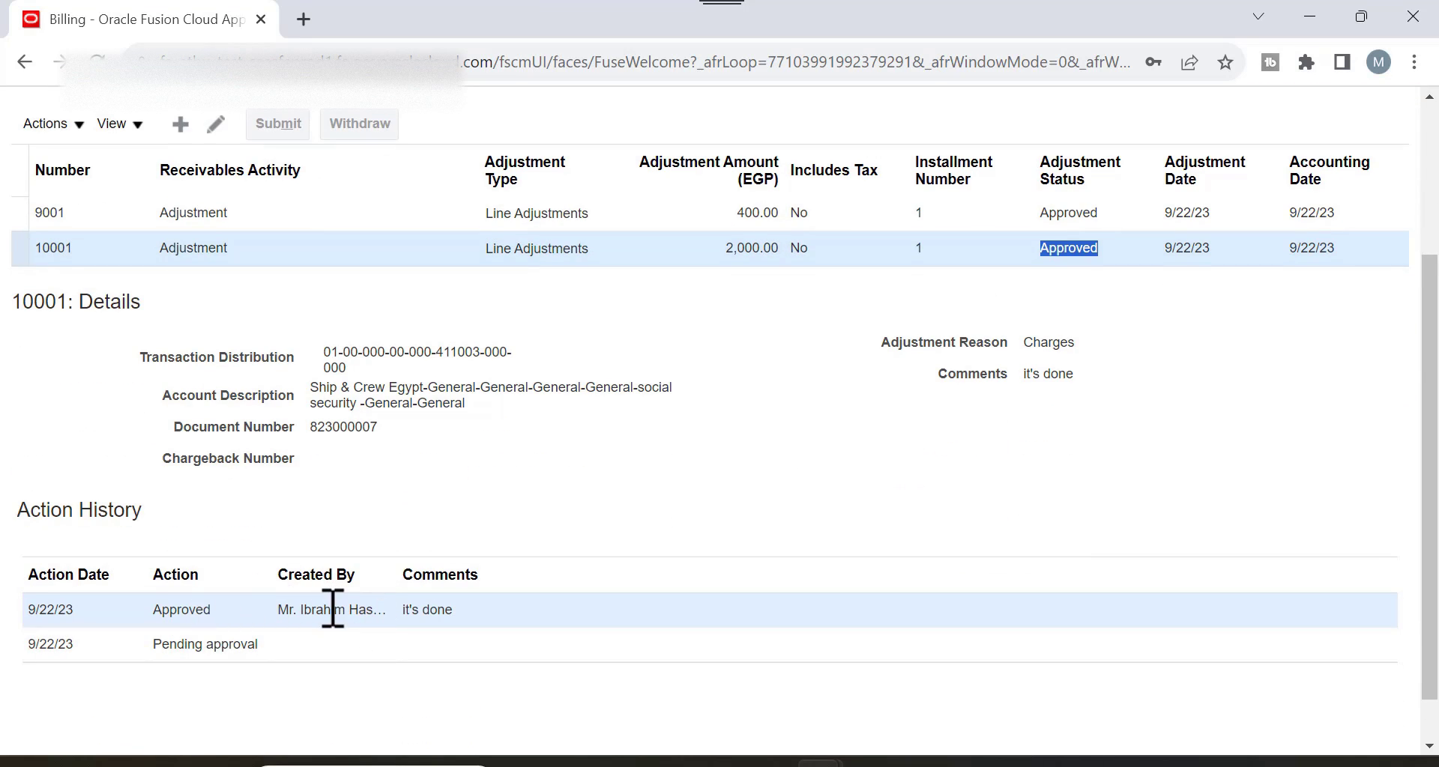
scroll(659, 482, up, 1)
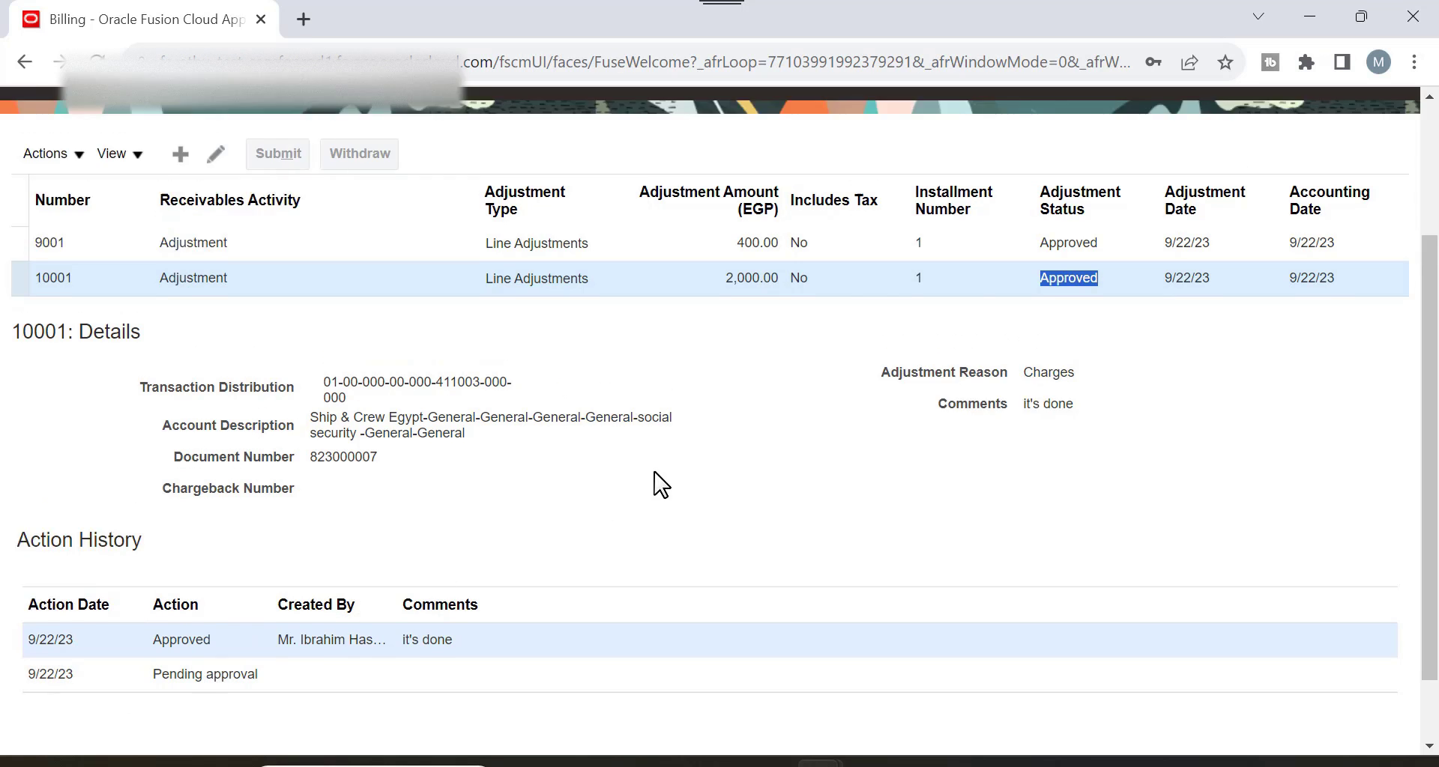
scroll(480, 637, down, 1)
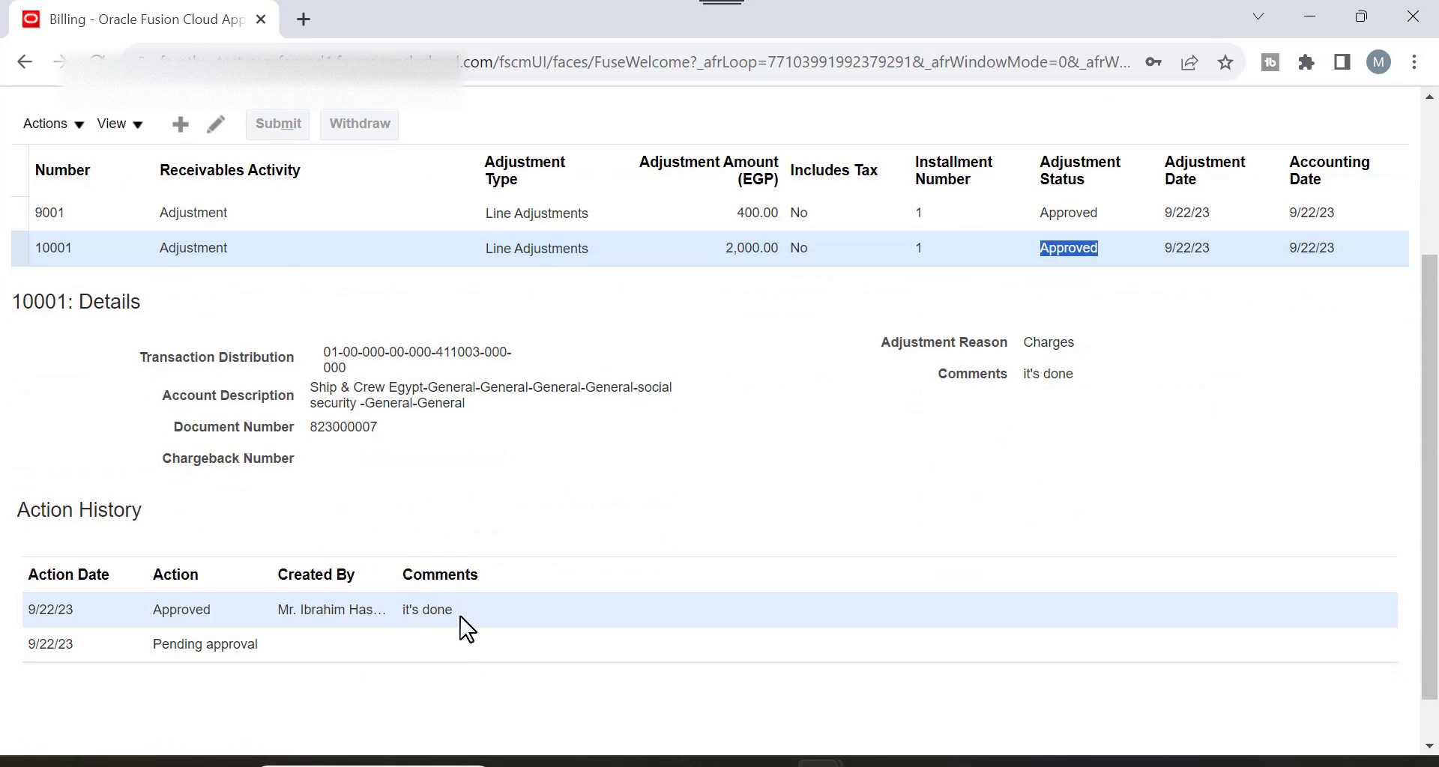
scroll(491, 614, up, 2)
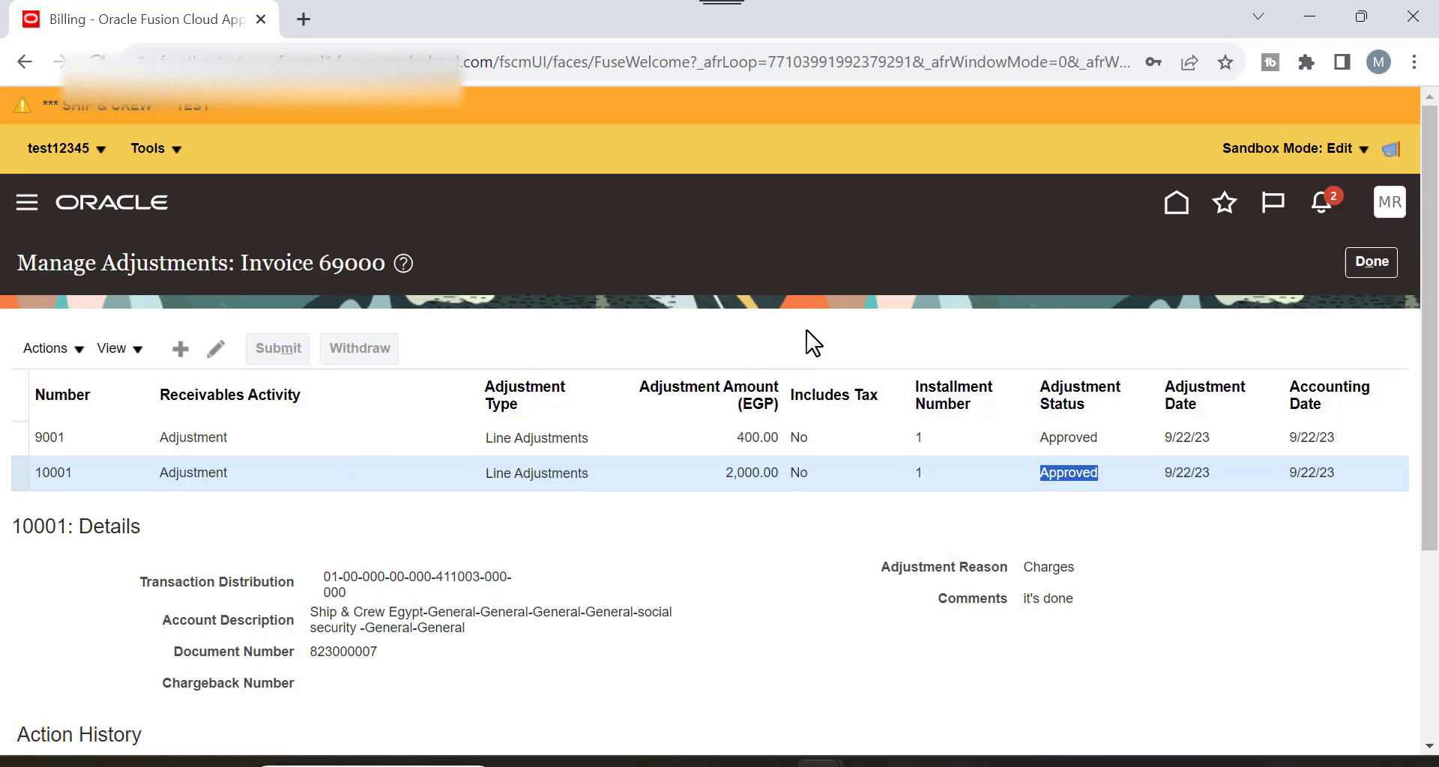
key(alt+Tab)
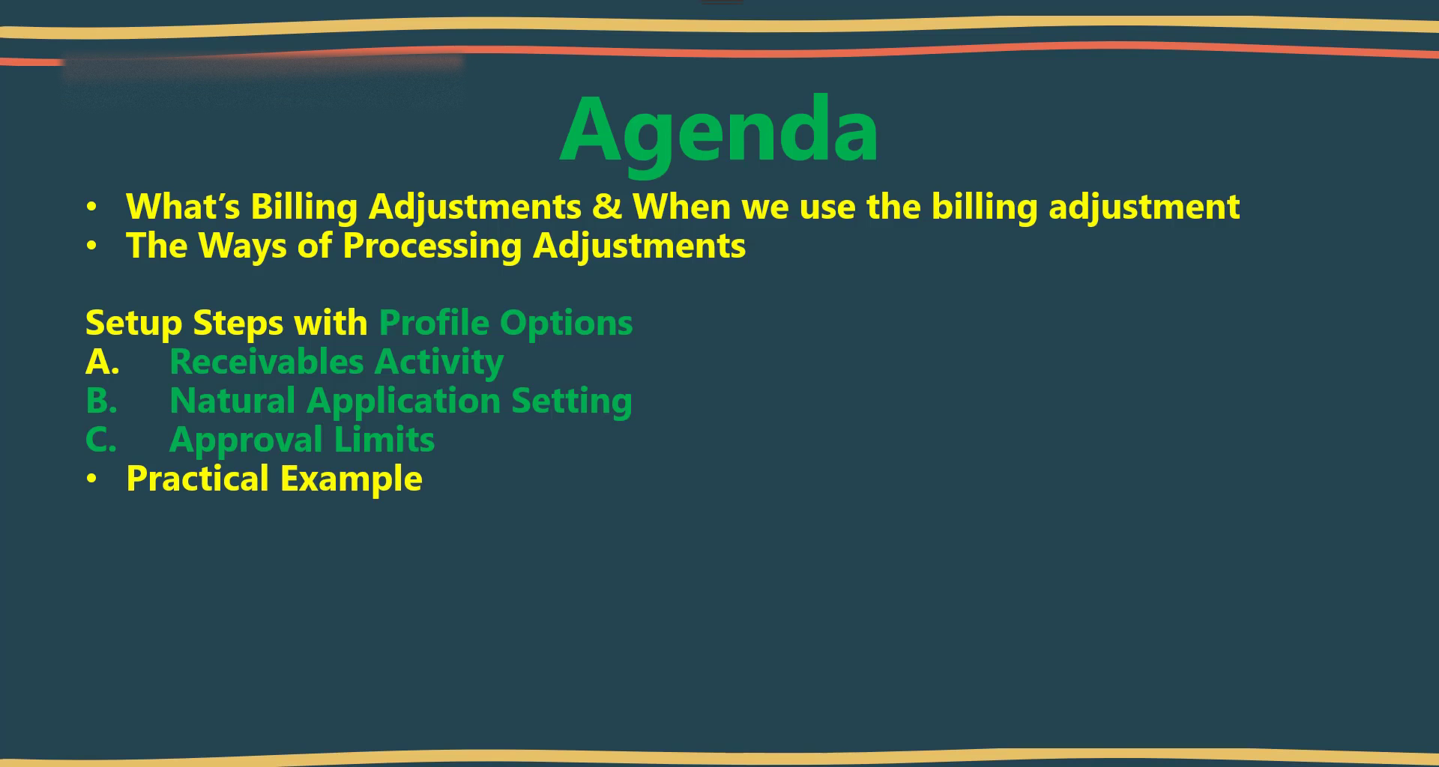
Reveal the Agenda item 'Answer the FAQ questions about Billing Adjustment'.
click(733, 456)
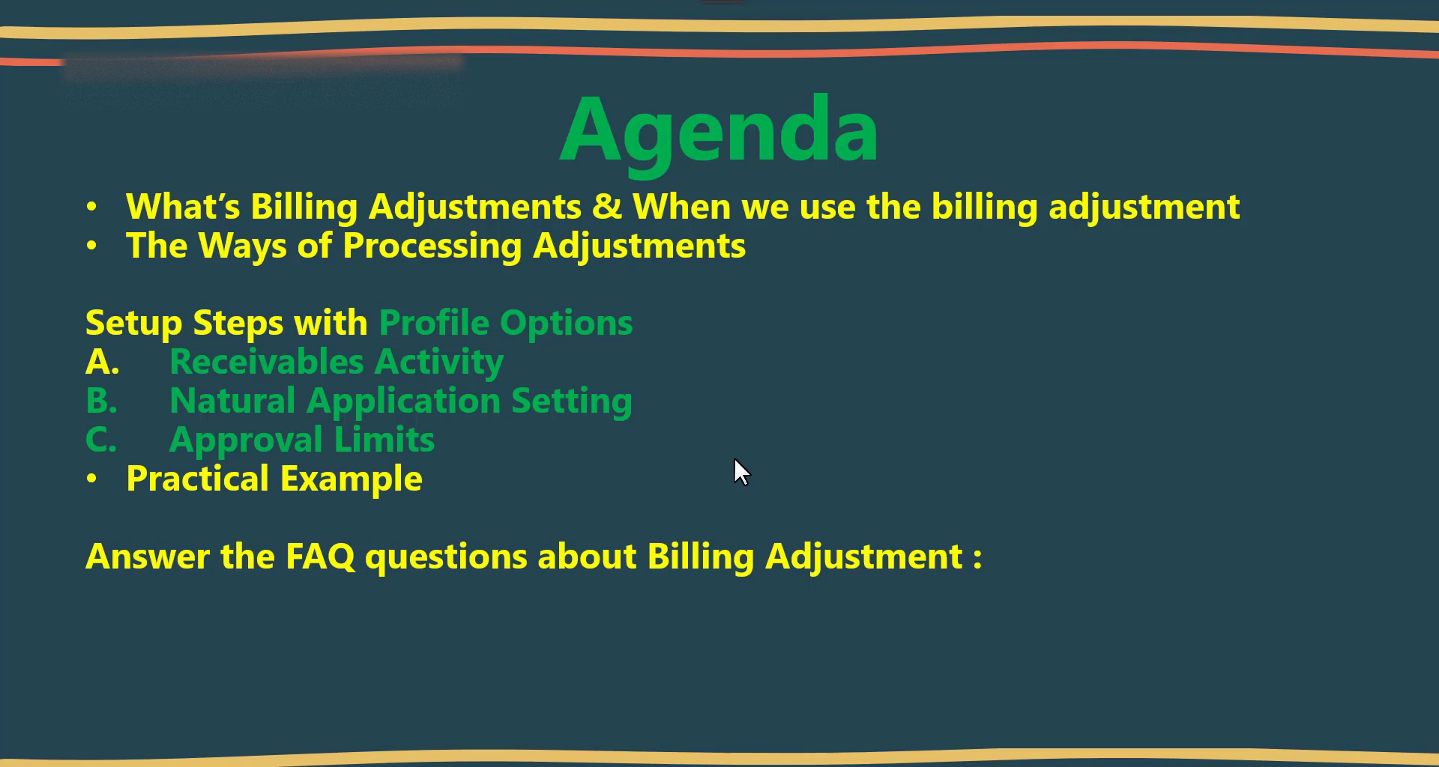